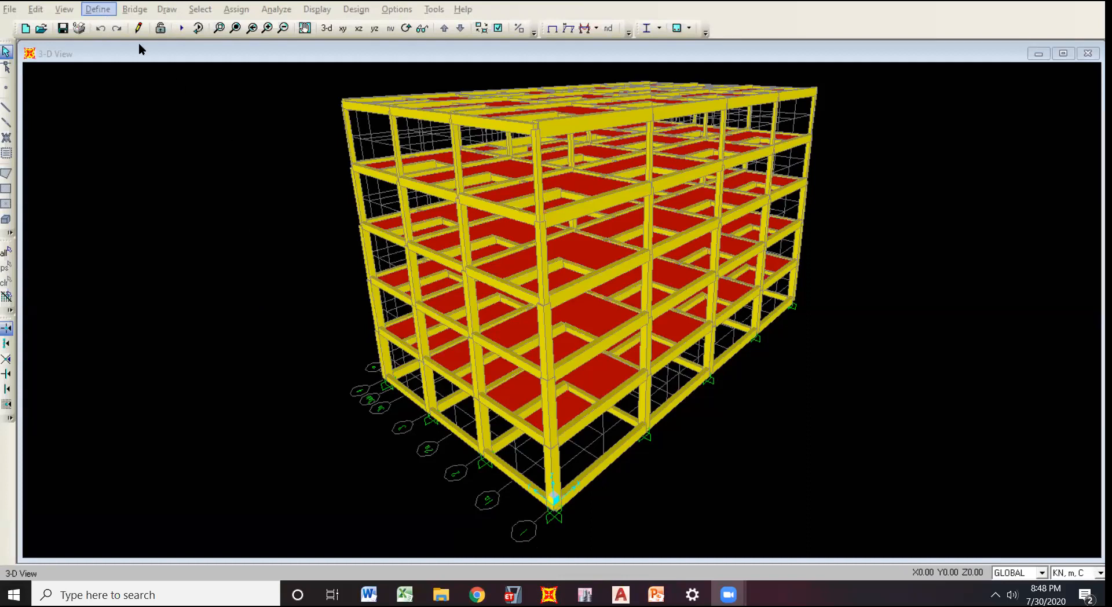
Check the response spectrum functions defined in the model, then close the list without changes.
click(94, 10)
click(143, 193)
key(alt+d)
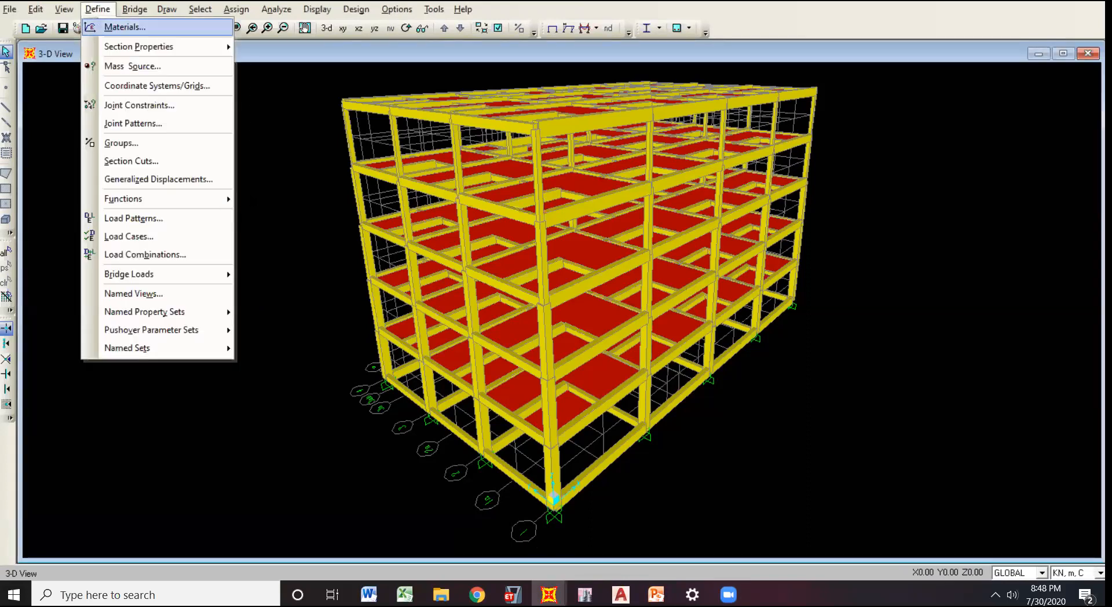
mouse_move(156, 199)
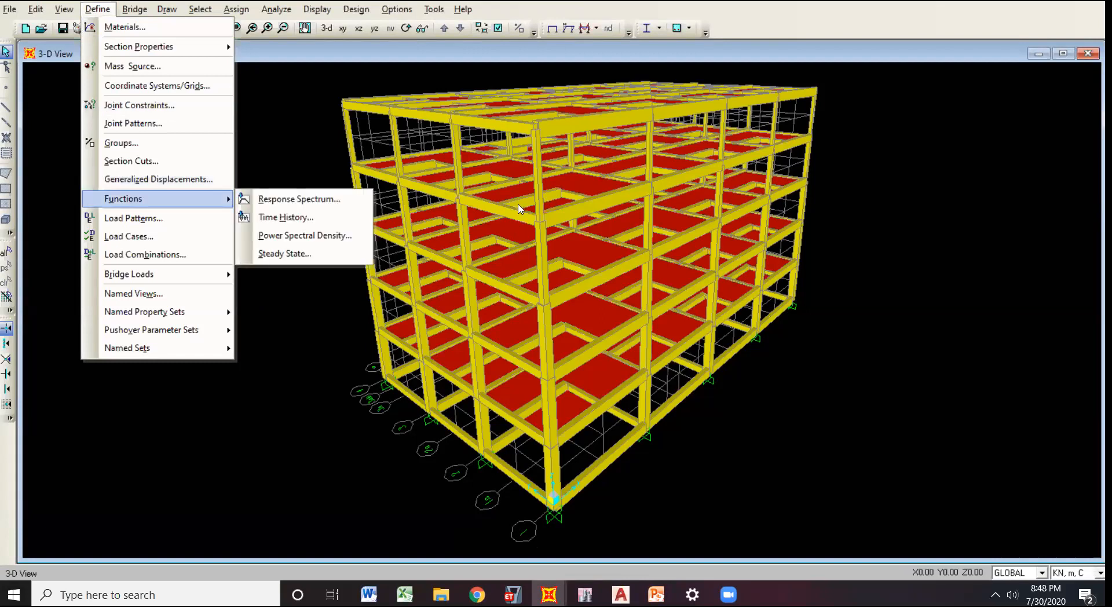
key(r)
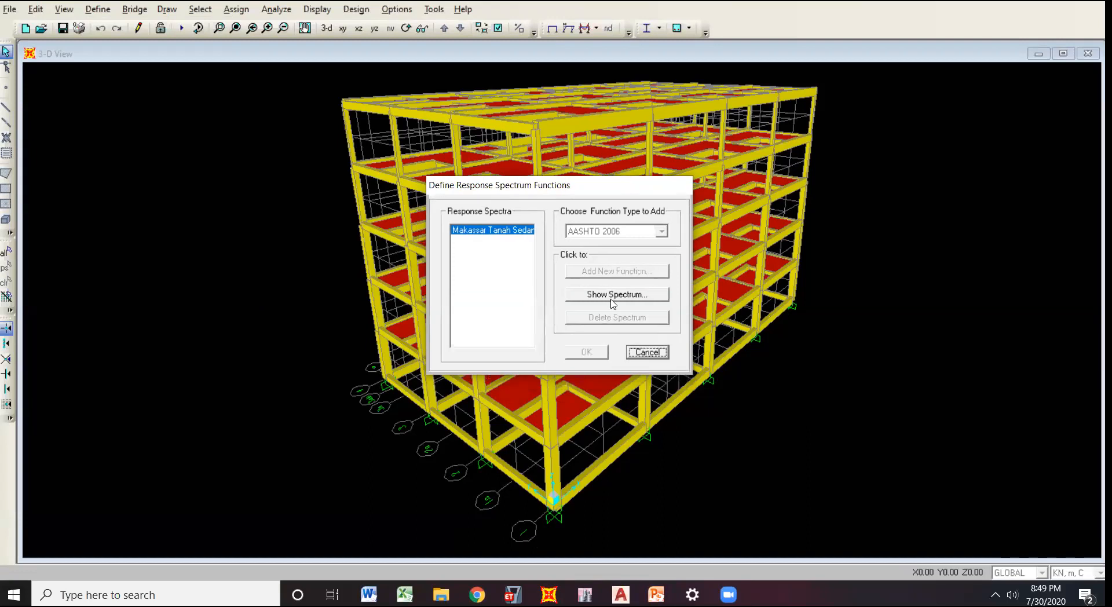
click(645, 349)
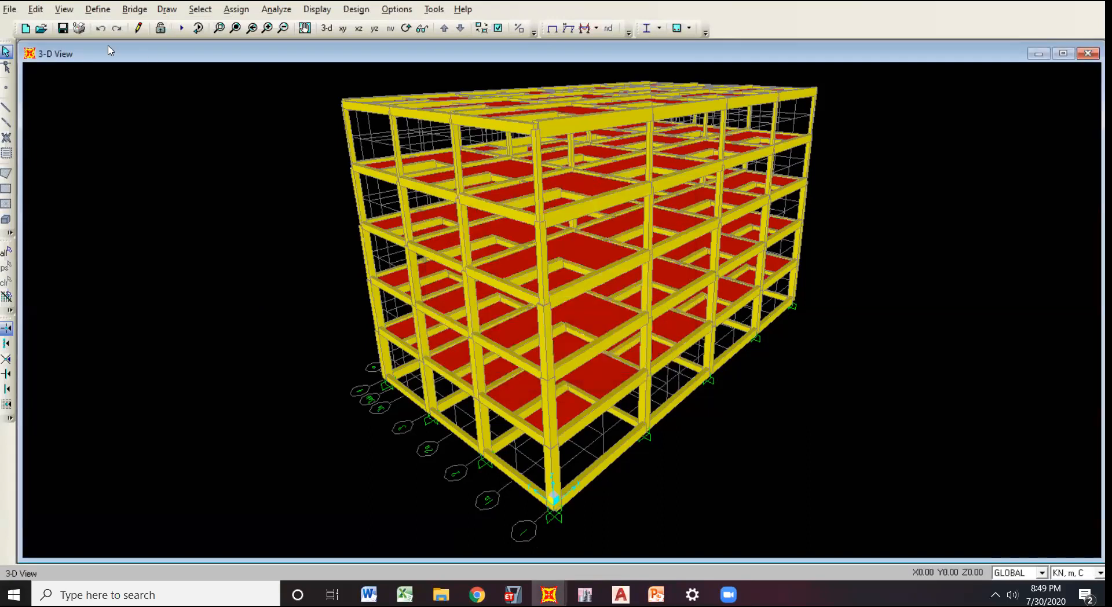
Review the defined load patterns, highlighting QUAKE, and close the dialog without changes.
click(97, 9)
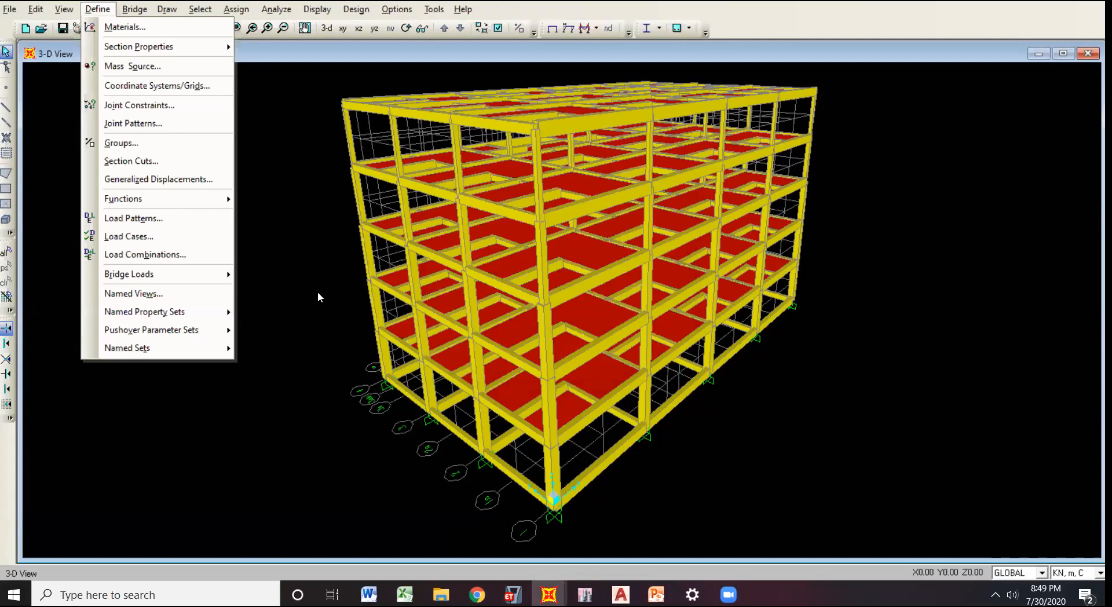
click(133, 218)
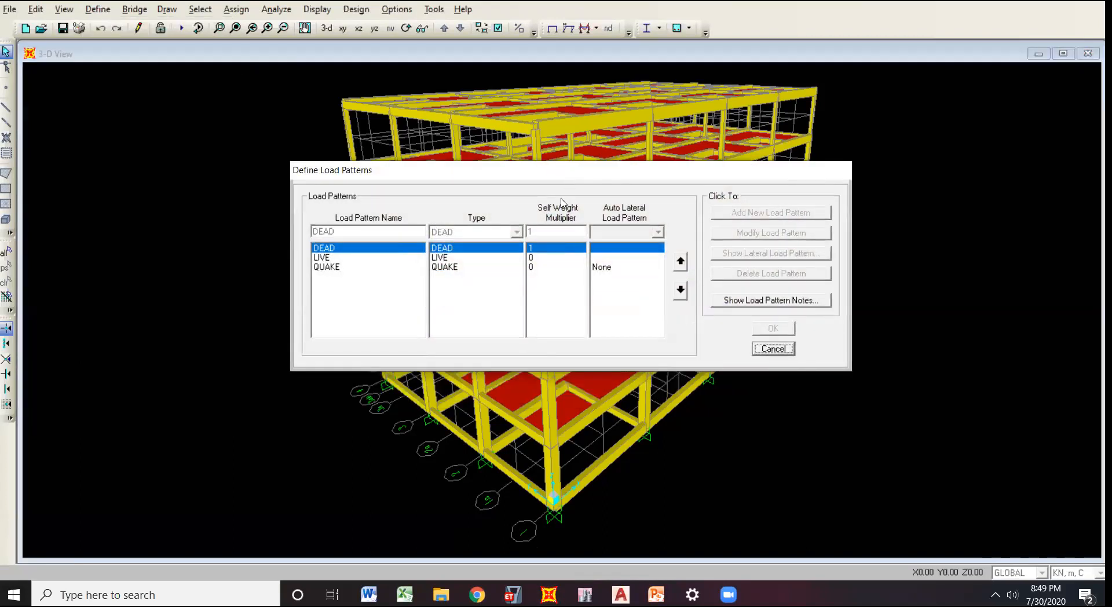
click(338, 267)
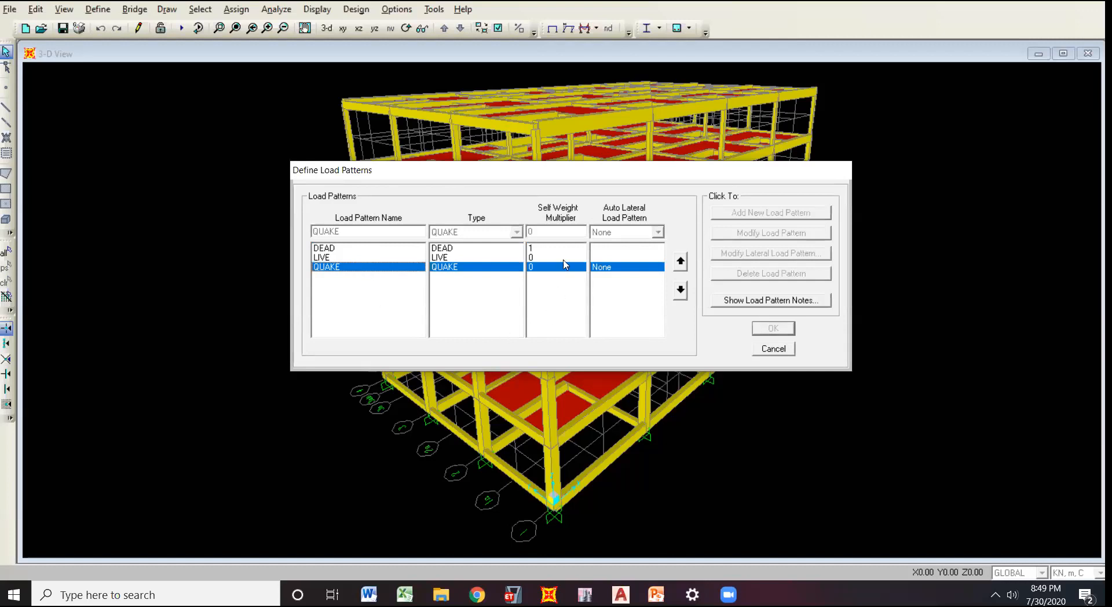
drag(571, 168, 567, 162)
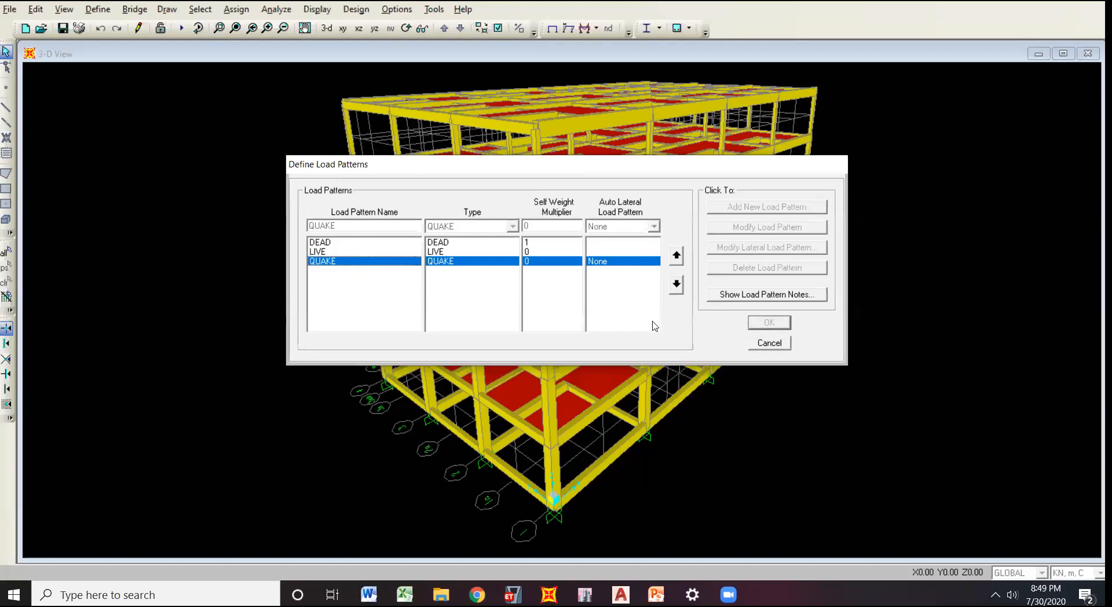
click(768, 340)
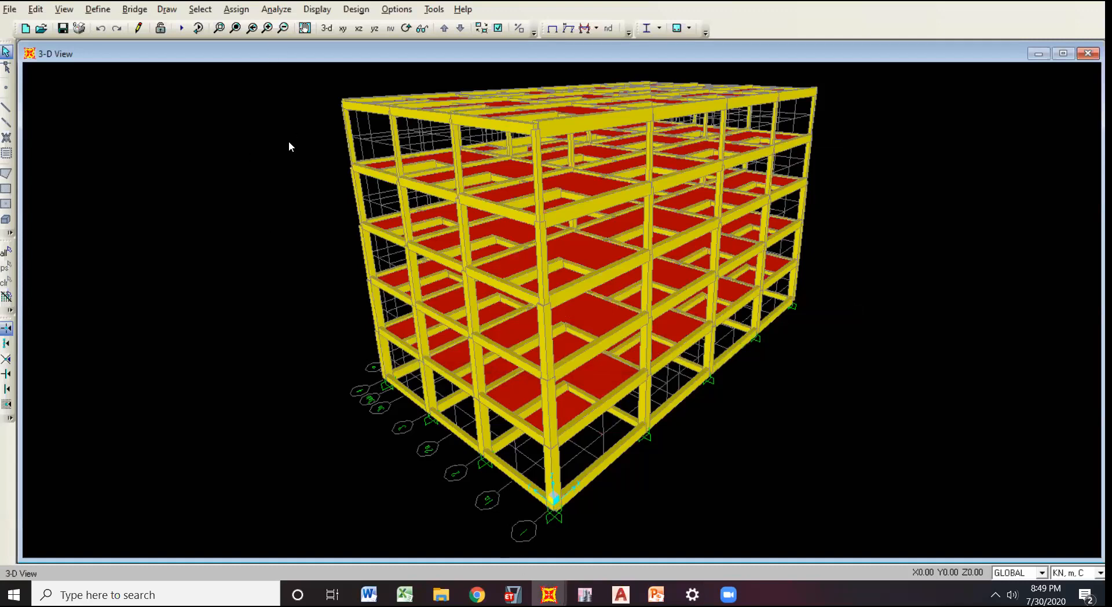
Switch to the blue-framed model in the other SAP2000 window and open its load pattern definitions.
click(549, 594)
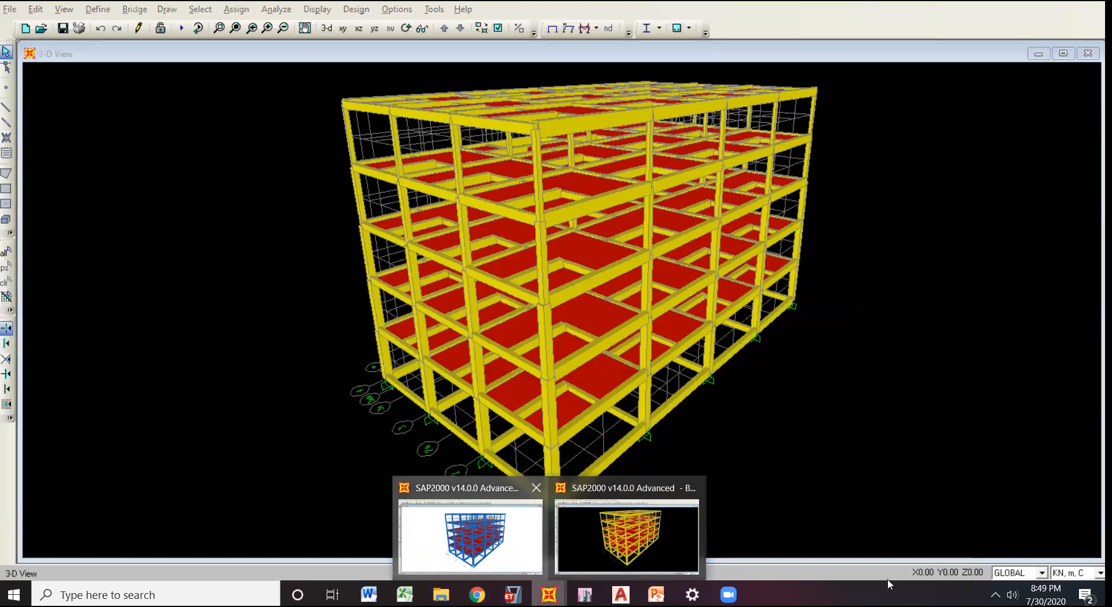
click(470, 535)
click(305, 28)
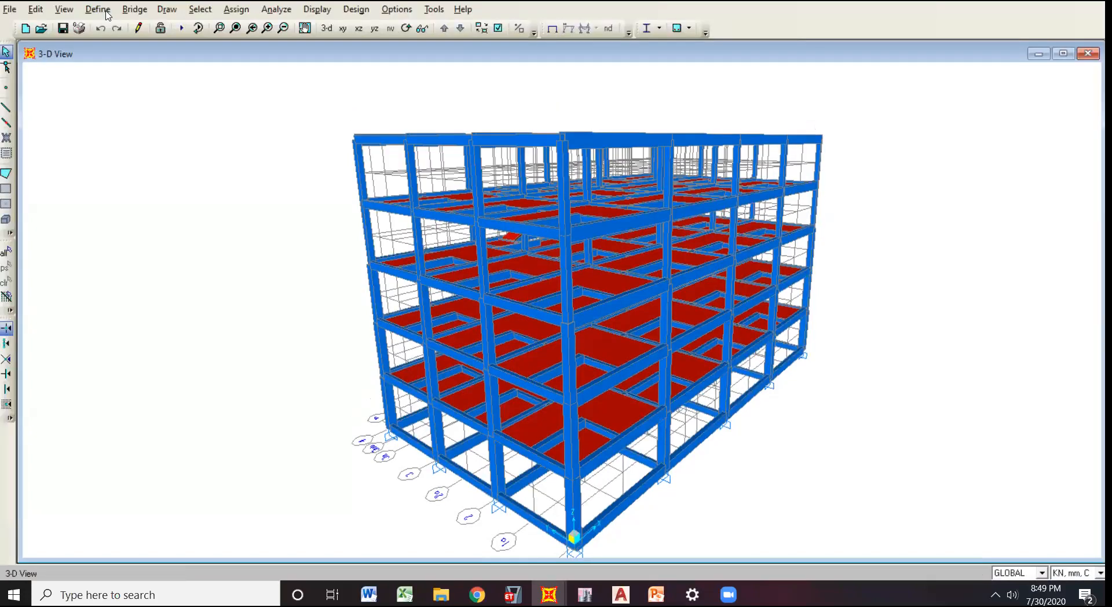
click(104, 11)
click(286, 144)
click(92, 5)
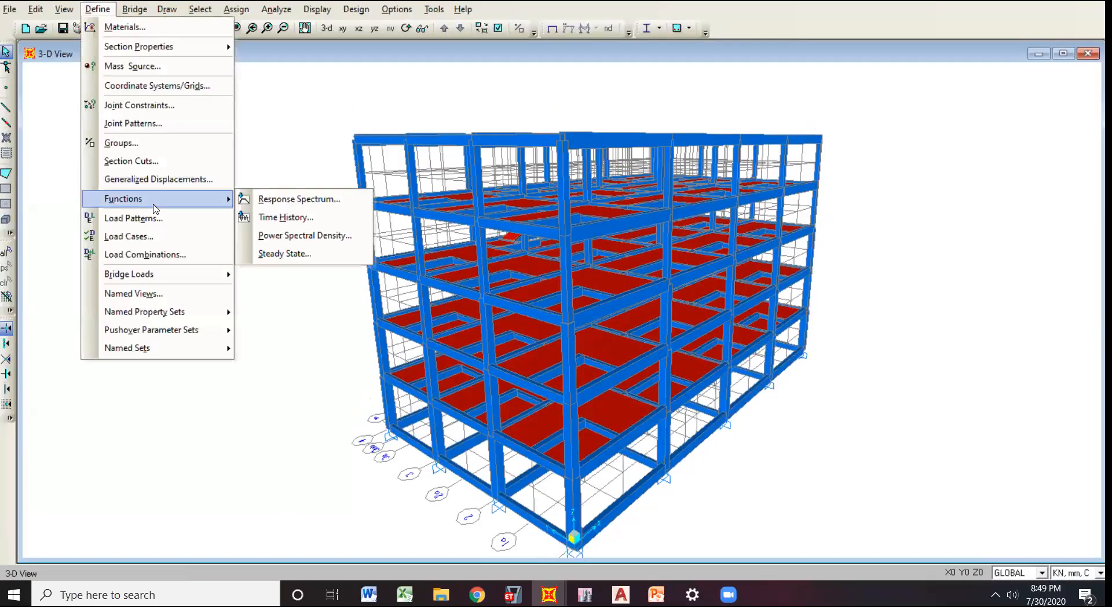
click(150, 223)
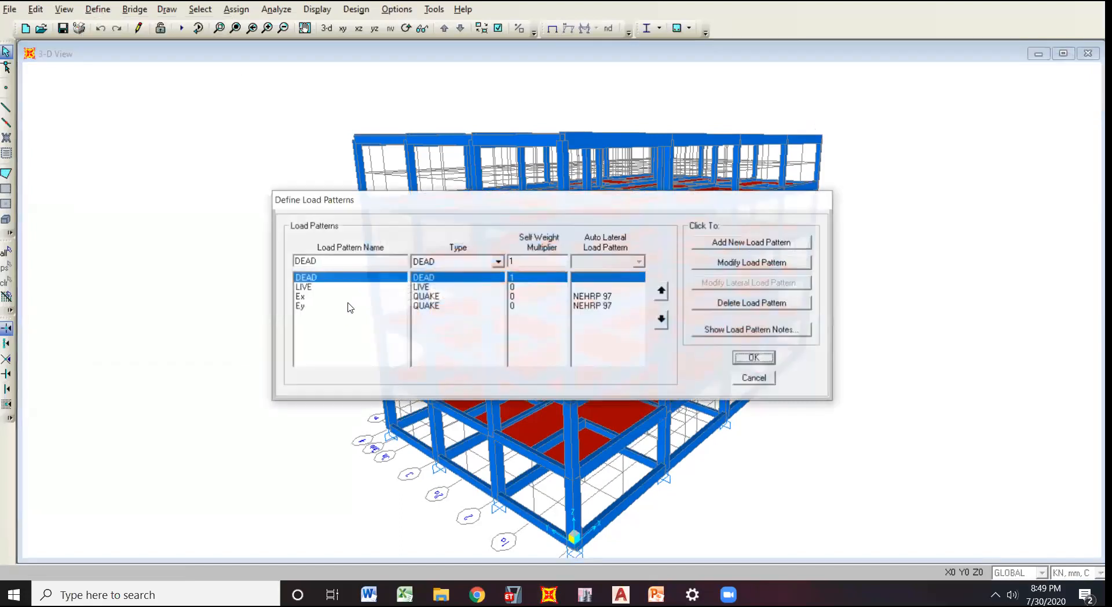
Compare the settings of the Ex and Ey load patterns, then close the dialog without changes.
click(350, 298)
click(359, 307)
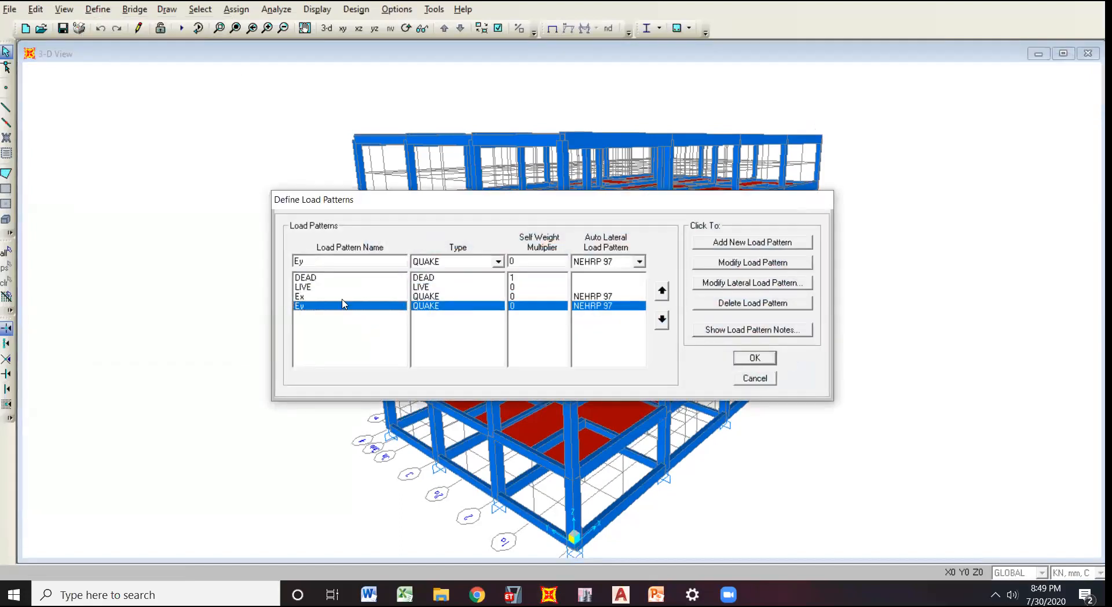
click(341, 298)
click(341, 306)
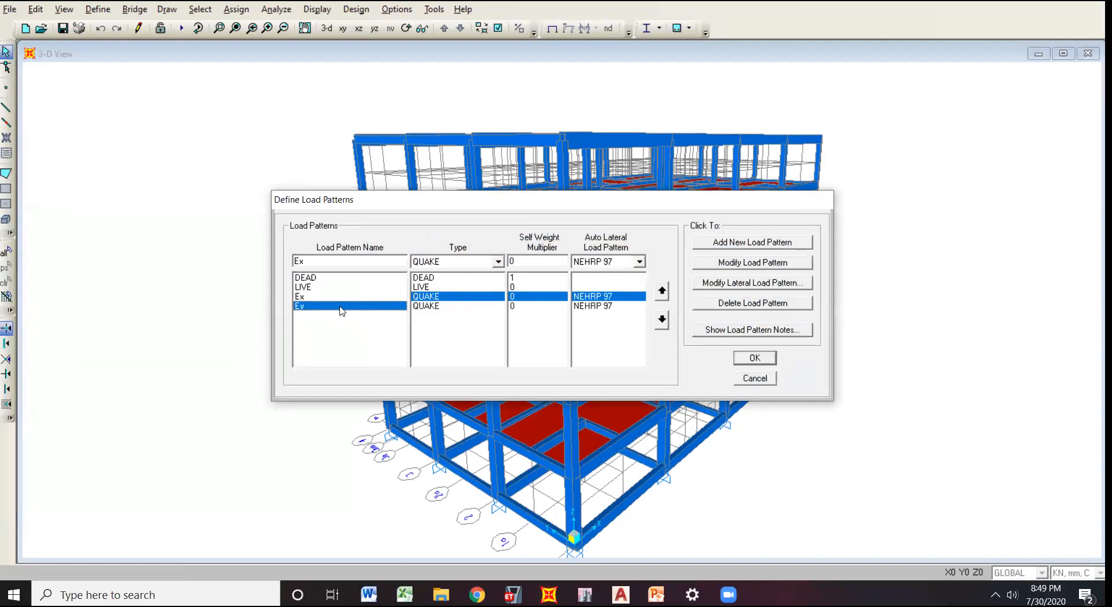
click(356, 300)
click(362, 308)
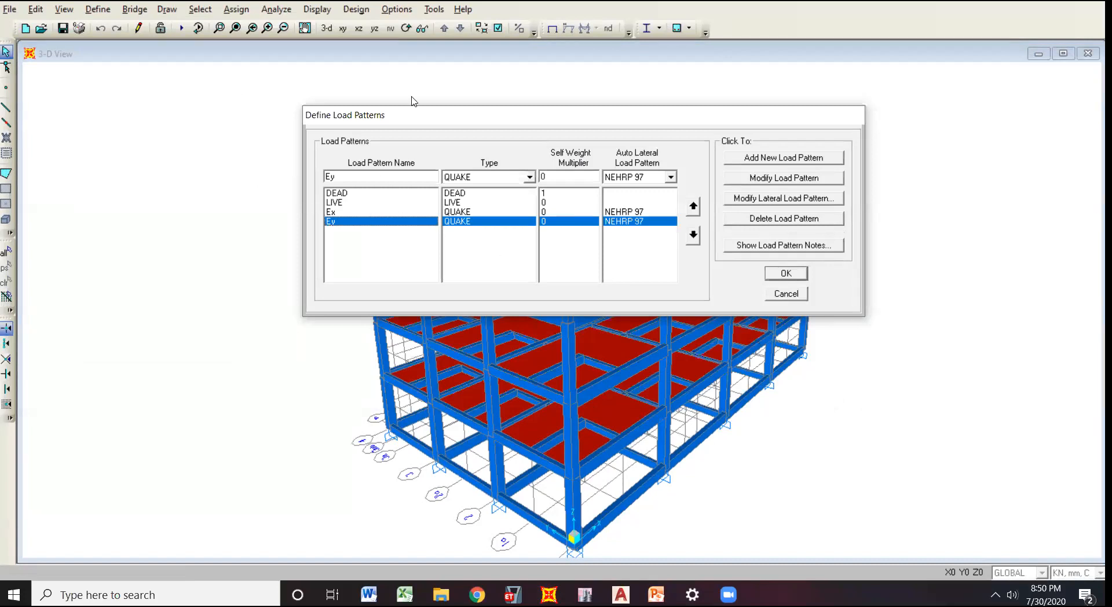
click(366, 213)
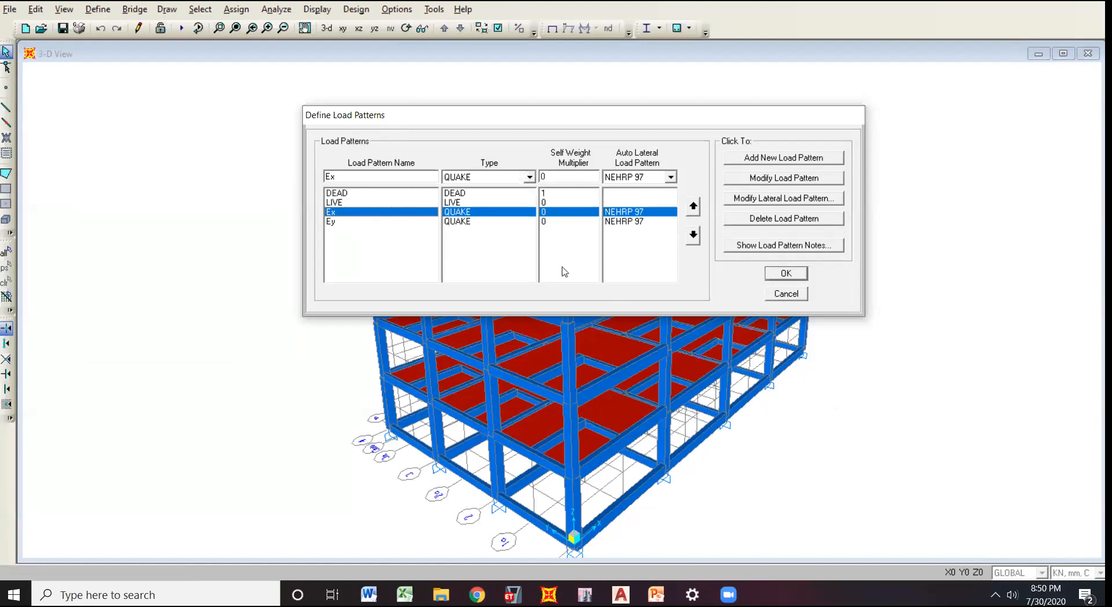
click(773, 296)
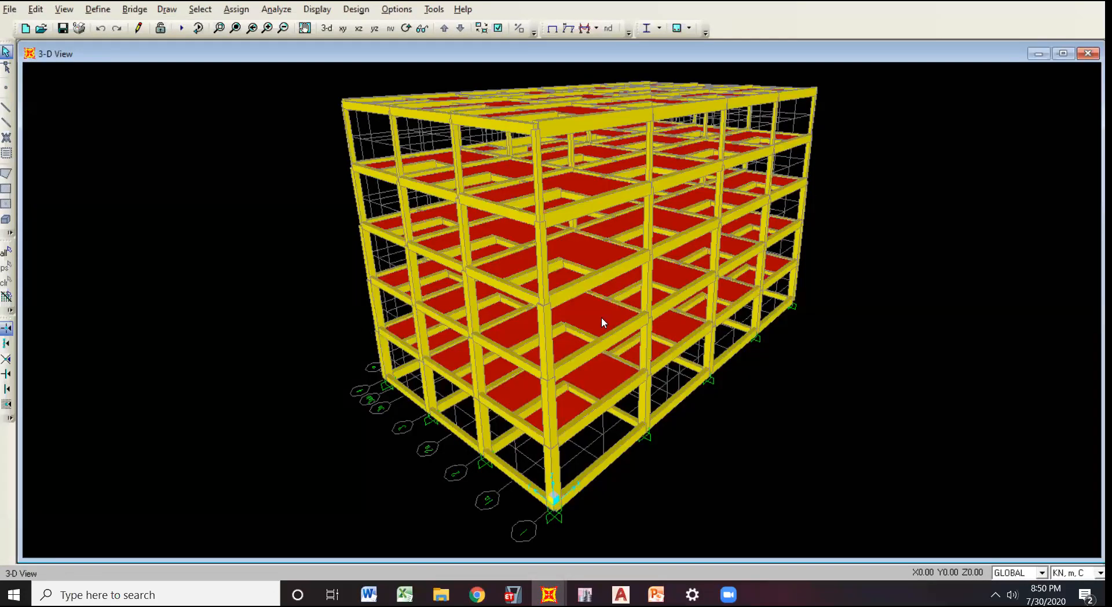
Return to the yellow-framed model and check its load patterns against the other model, leaving them unchanged.
click(98, 9)
click(110, 215)
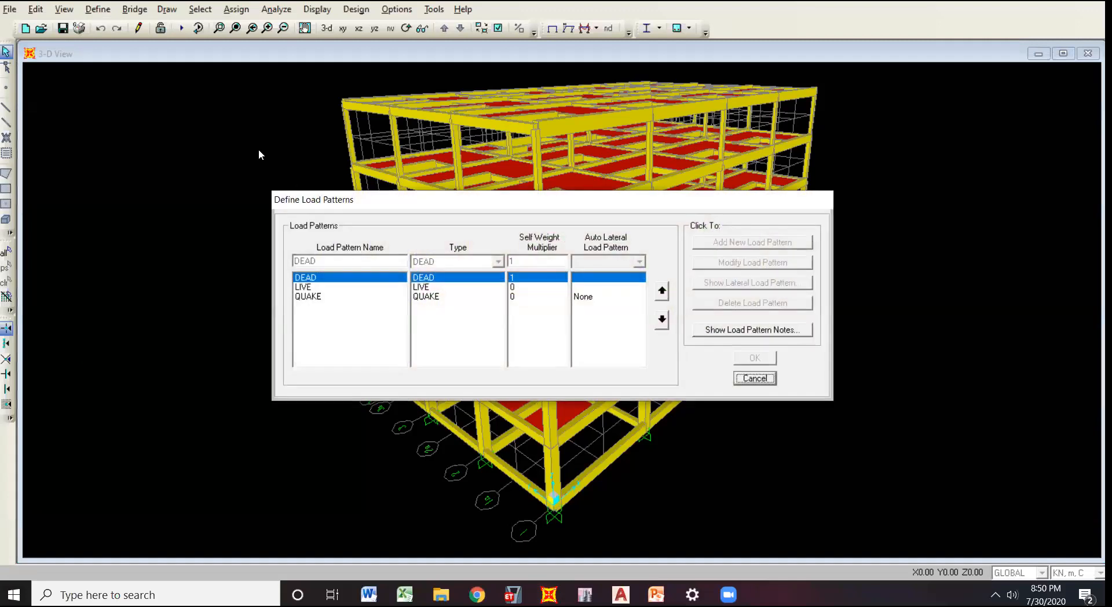
key(Escape)
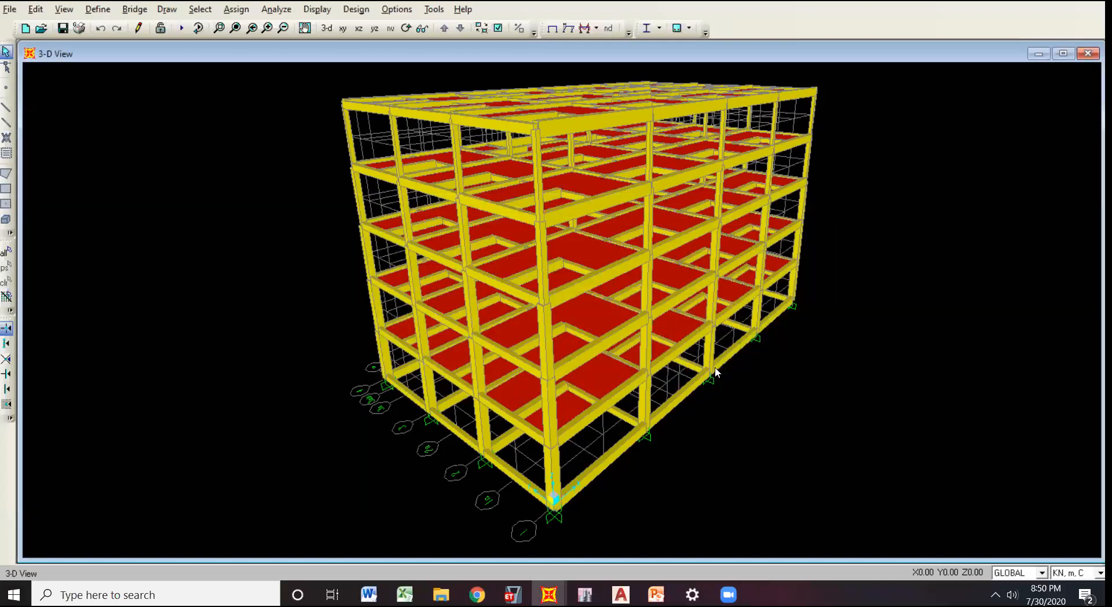
Open the load cases set to run and try to run the analysis of the yellow-framed model.
key(F5)
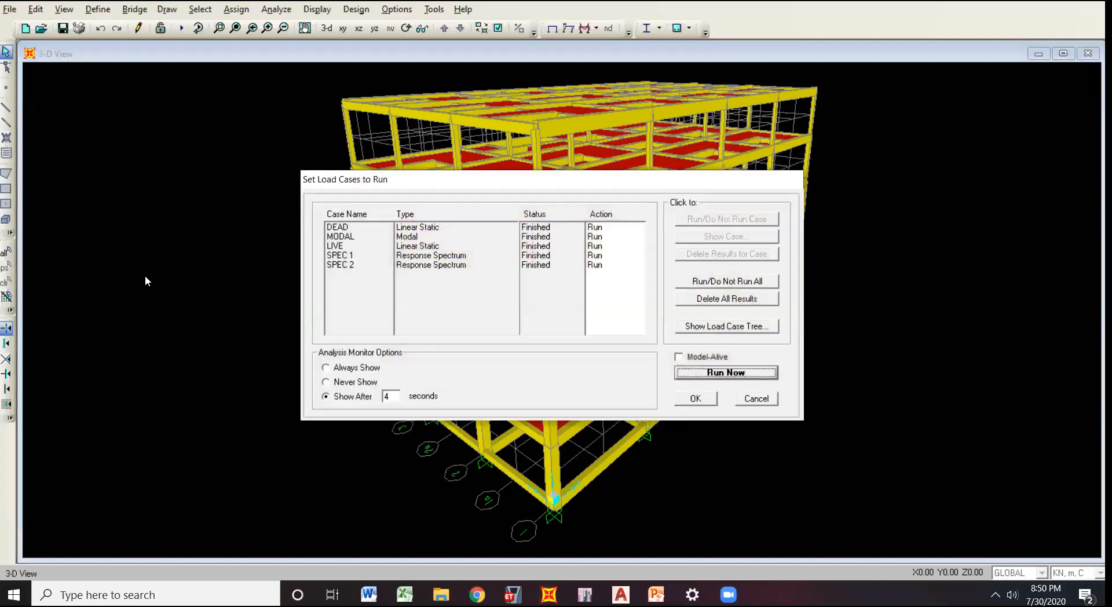
key(Escape)
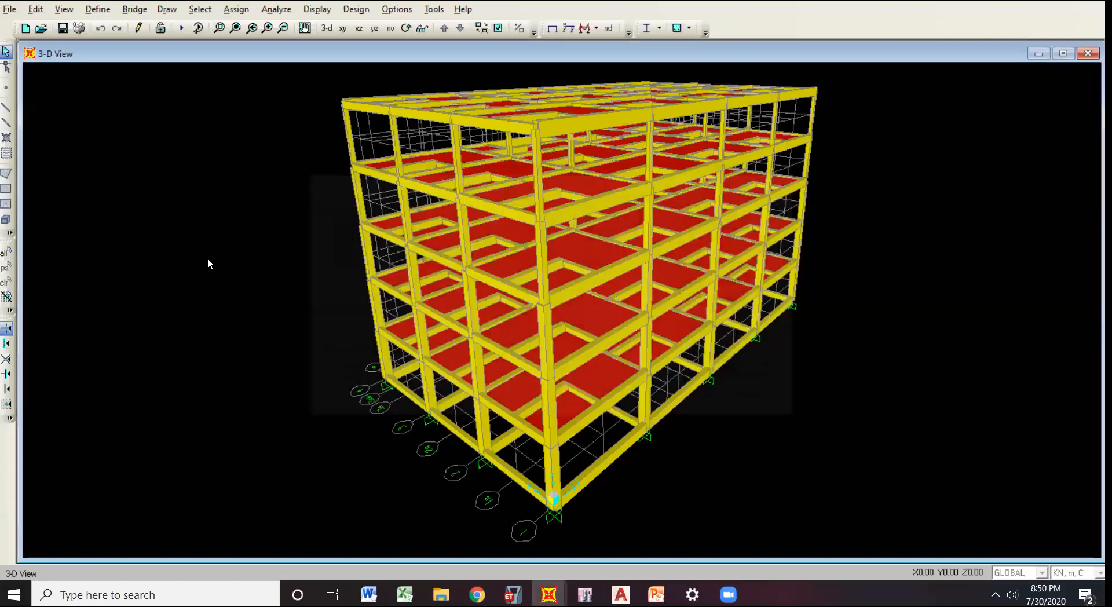
click(181, 28)
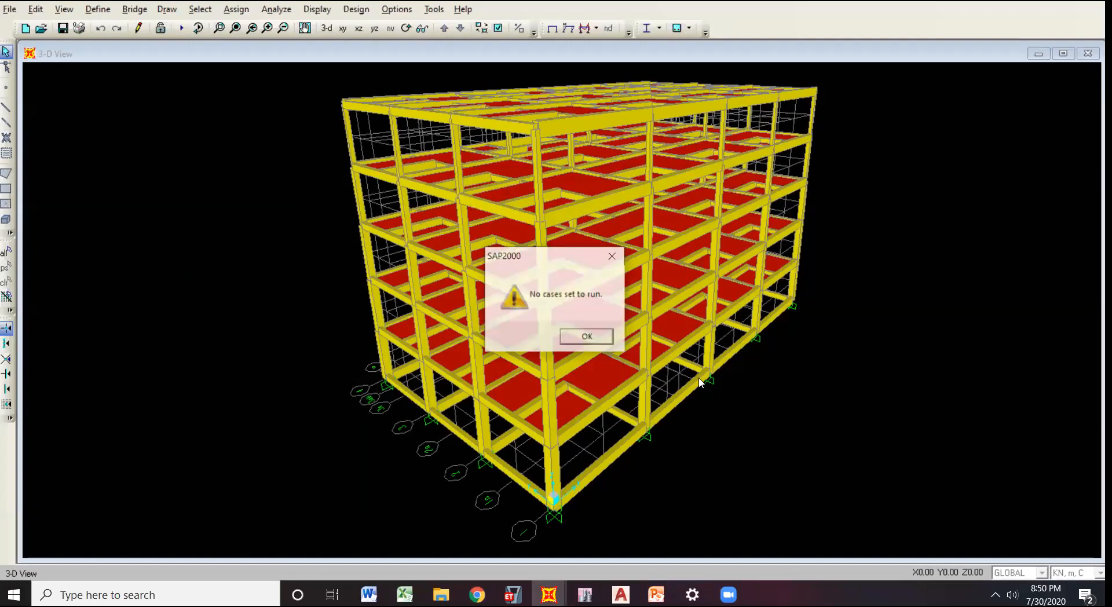
Look over the yellow-framed model's load patterns once more and close the dialog without changes.
click(98, 11)
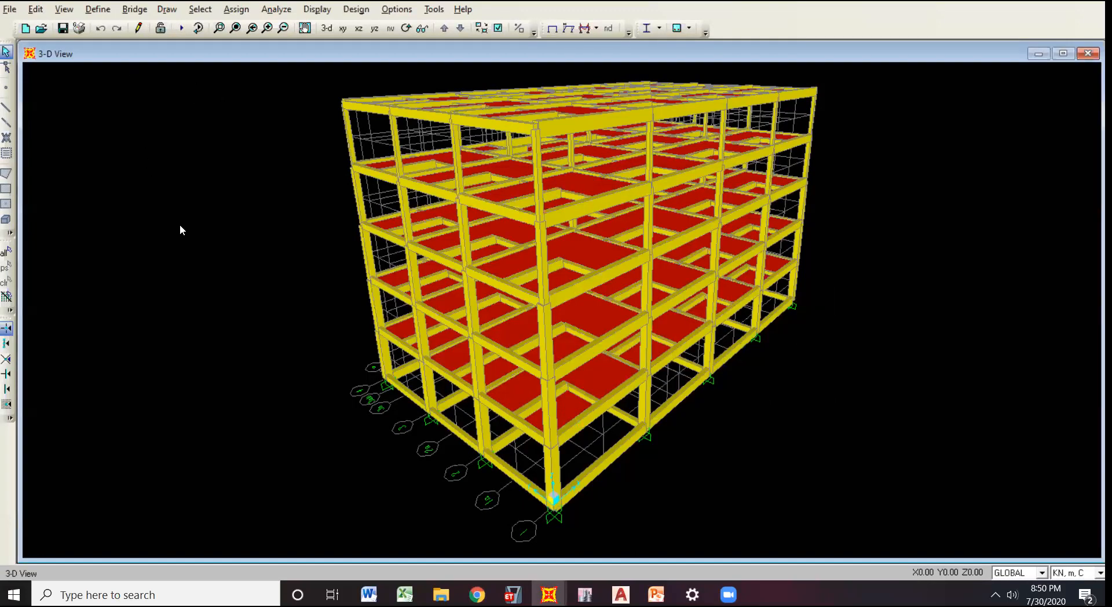
key(alt+d)
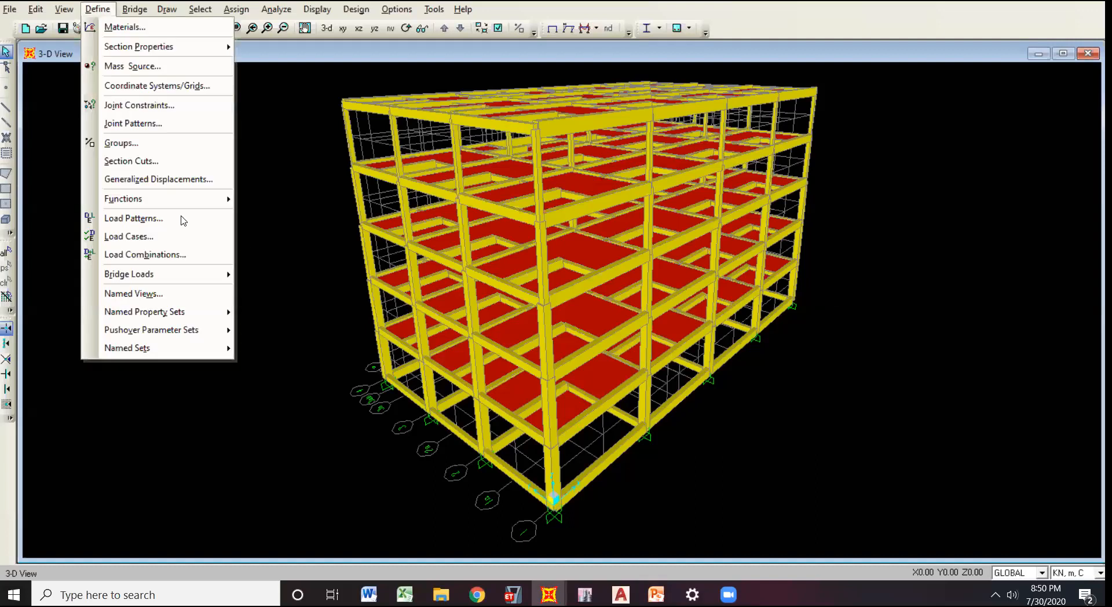
key(l)
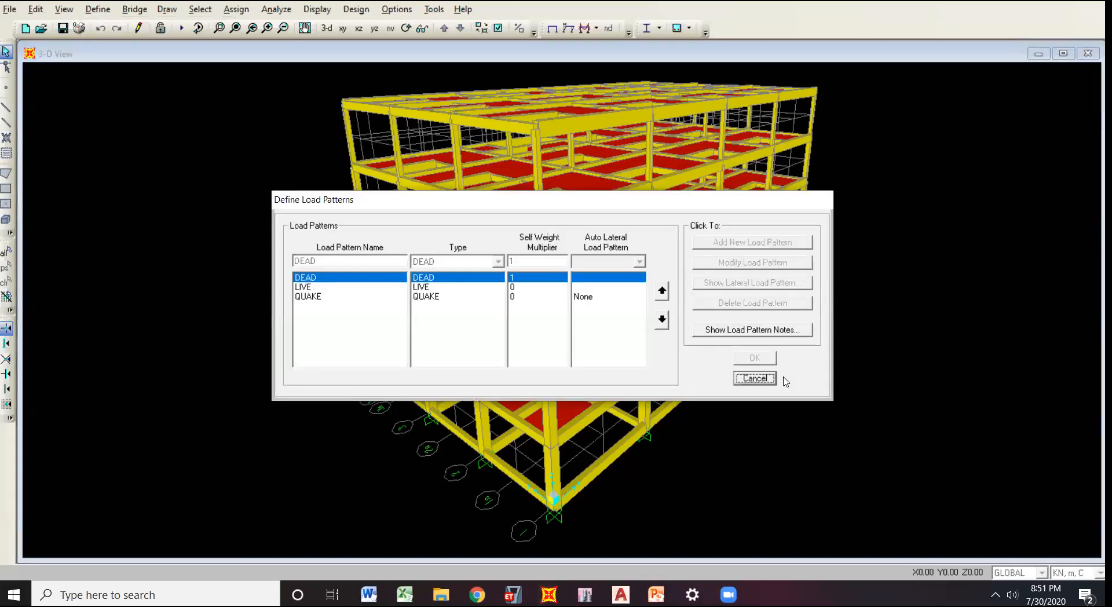
click(113, 5)
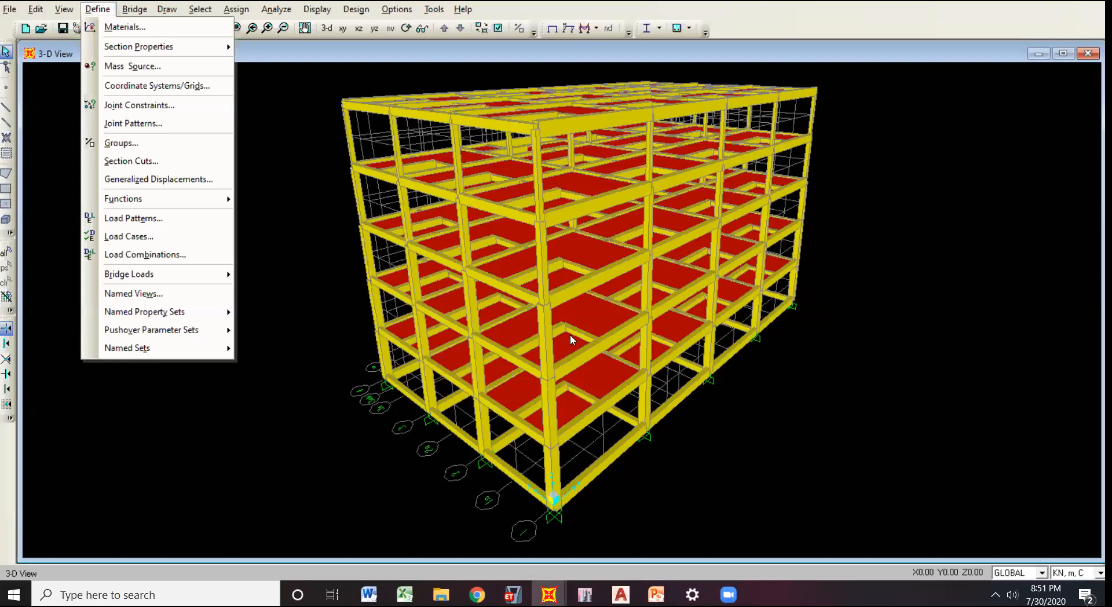
key(Return)
click(711, 377)
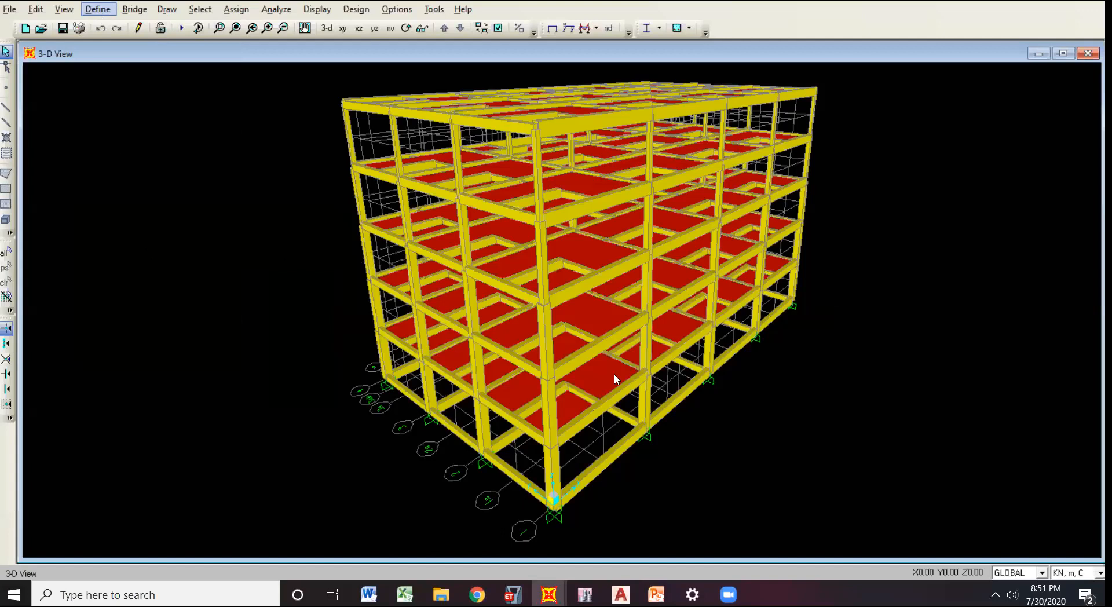
click(98, 10)
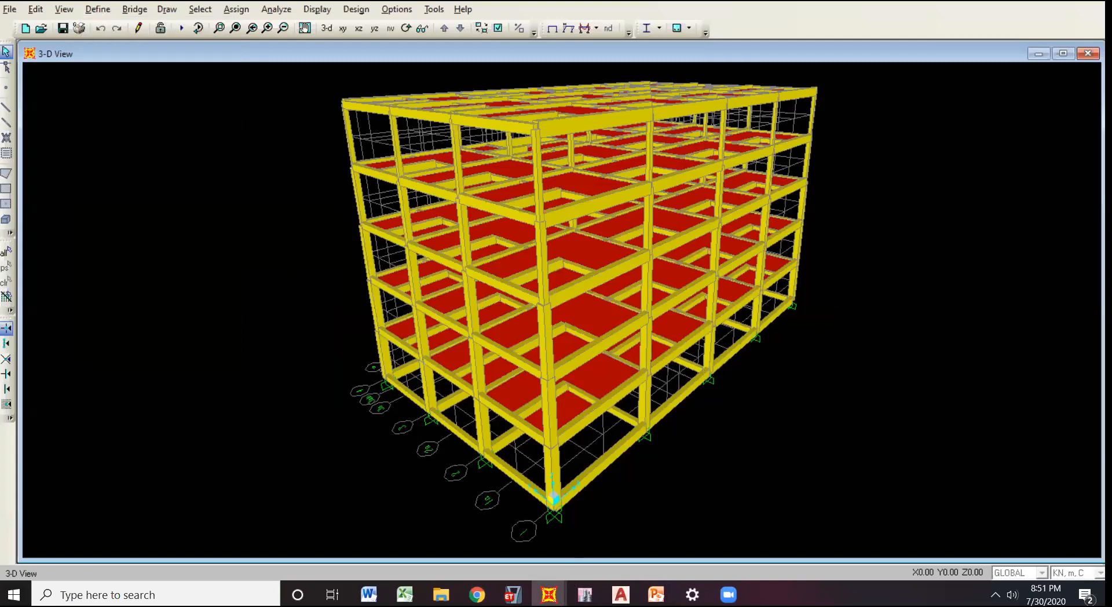
Switch to the blue-framed model, inspect its Ex load pattern, and close the definitions without changes.
mouse_move(549, 595)
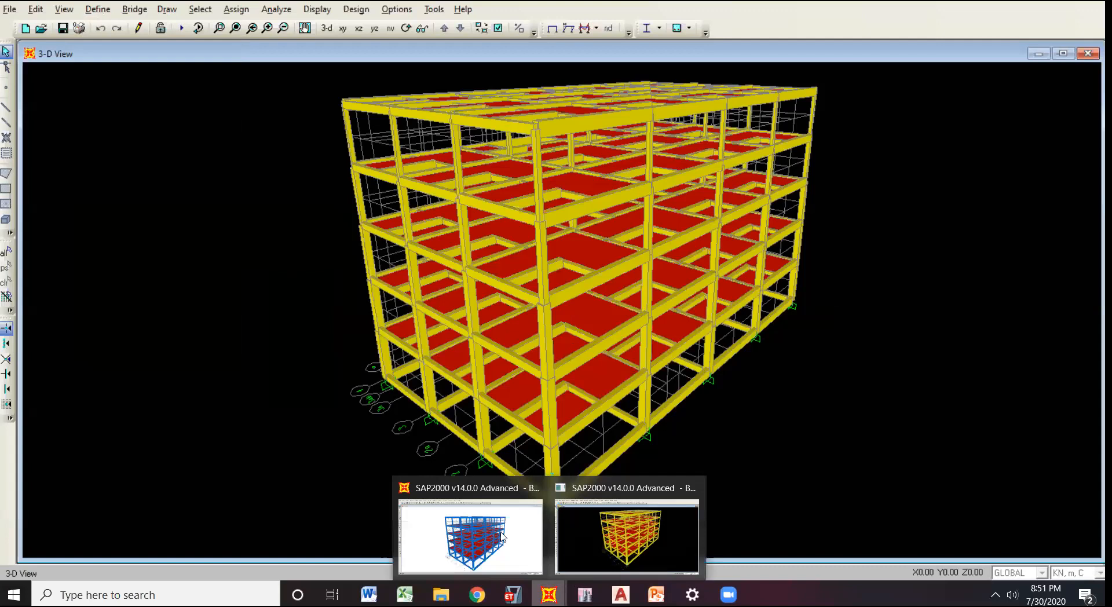
click(99, 10)
click(150, 220)
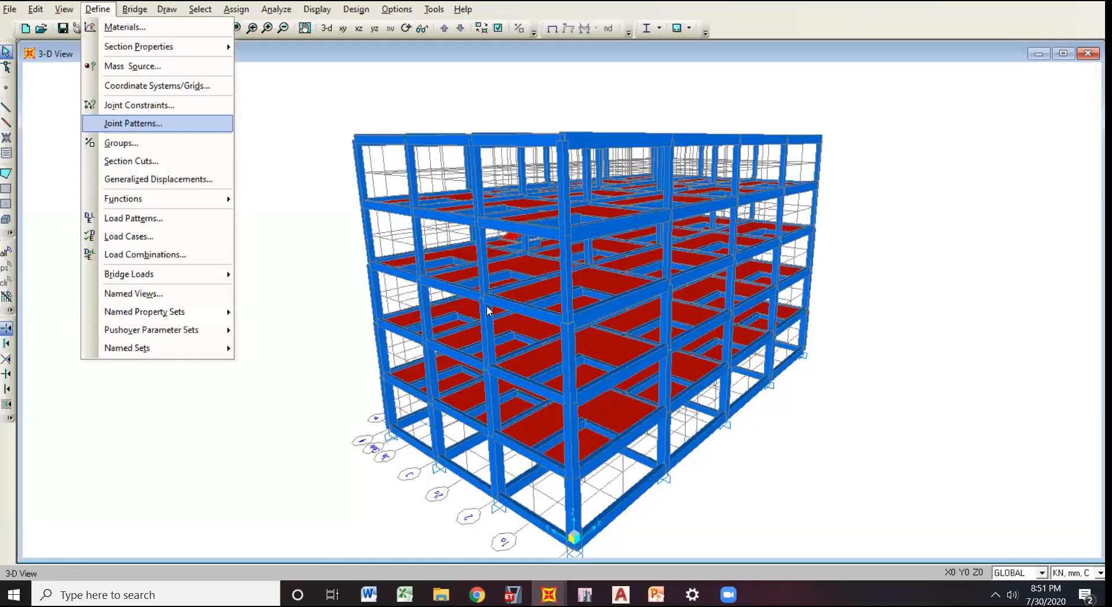
click(458, 297)
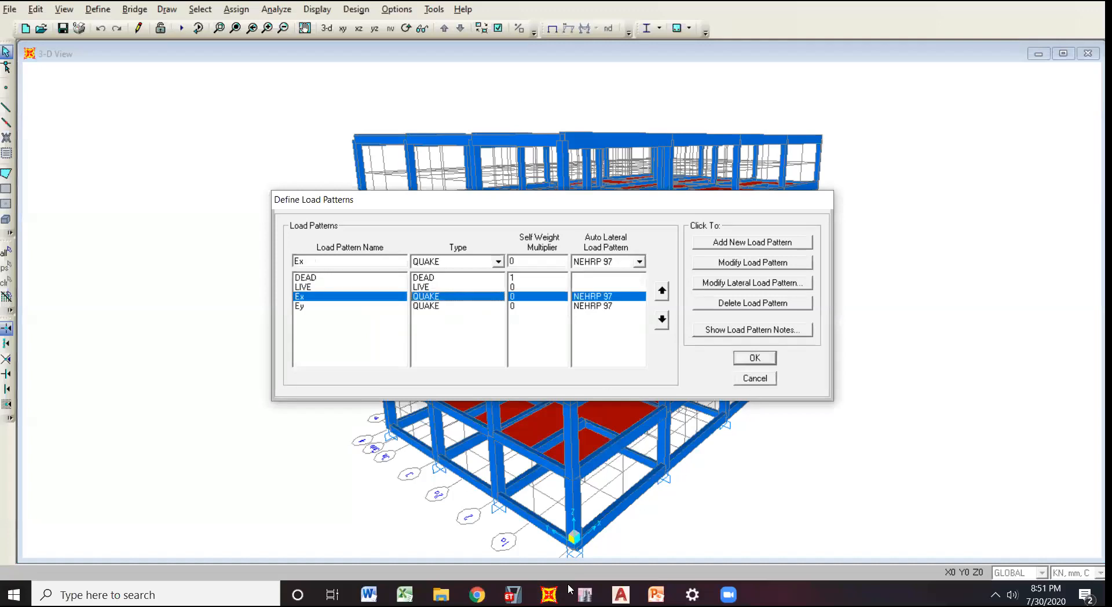
click(754, 379)
Glance at the yellow-framed model, return to the blue-framed one, and reopen its load pattern definitions.
click(548, 595)
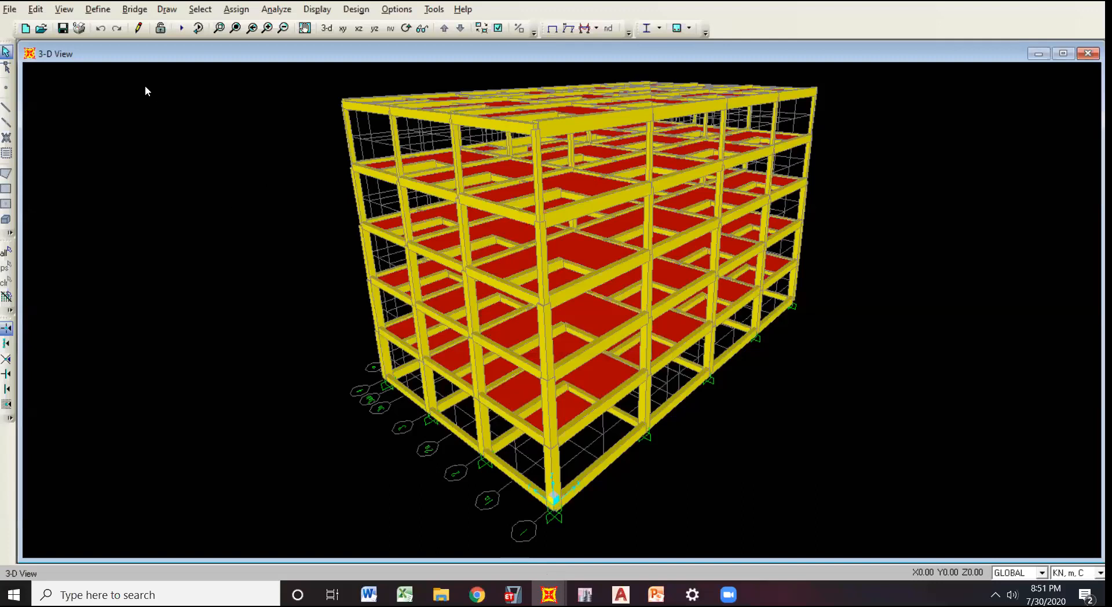
key(alt+Tab)
click(97, 9)
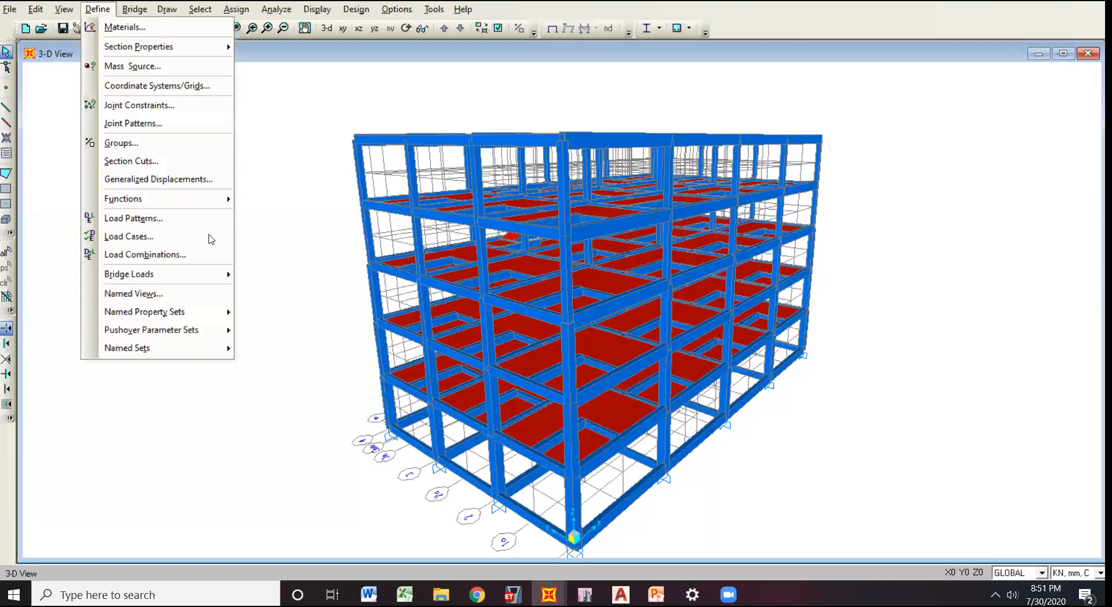
click(190, 220)
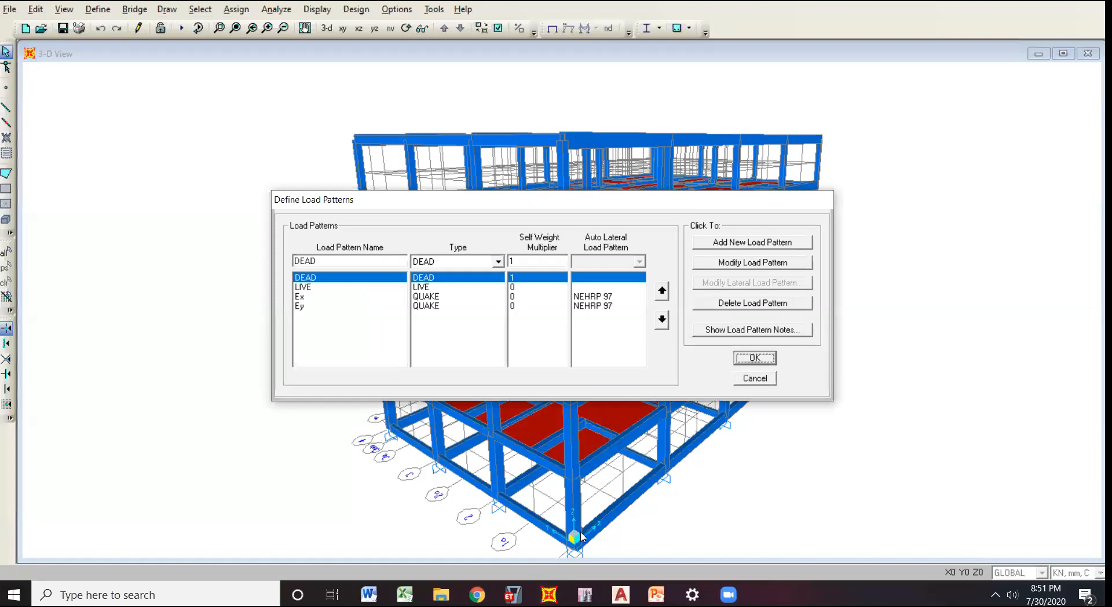
Select the Ey load pattern, switch to the yellow-framed model, and close its load pattern definitions without changes.
click(299, 306)
mouse_move(549, 595)
click(581, 534)
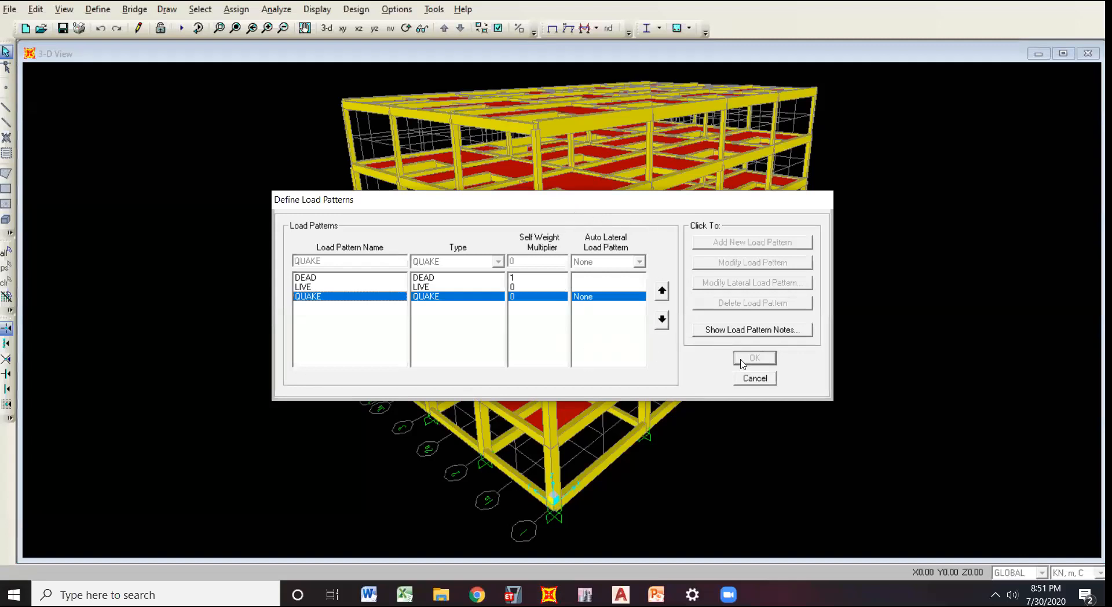
key(Escape)
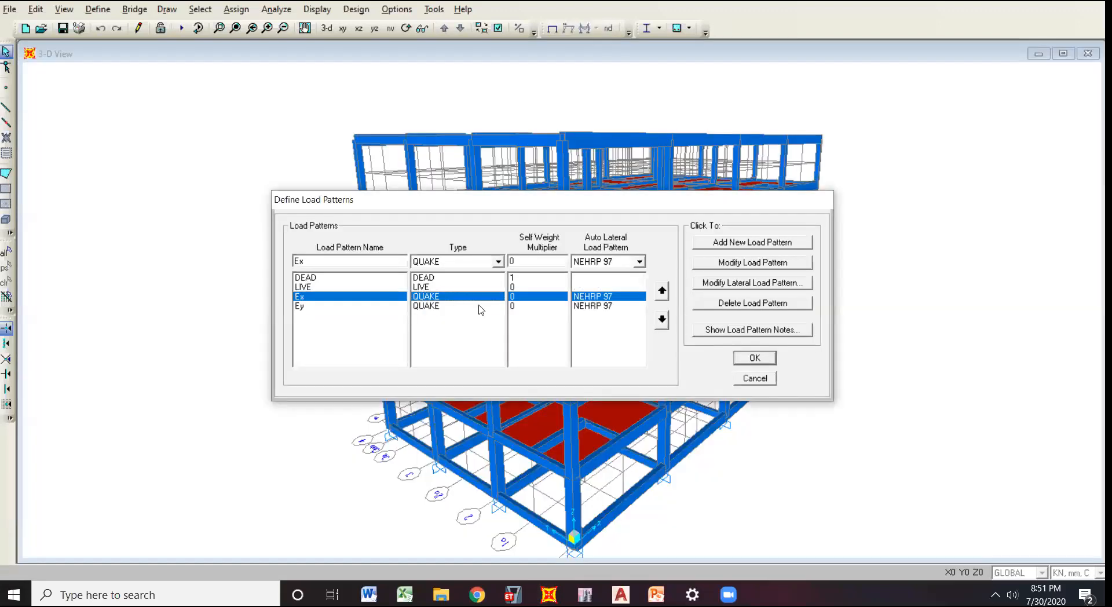
Return to the blue-framed model, check the auto lateral load setting of Ex and Ey, and close the load pattern definitions.
click(619, 305)
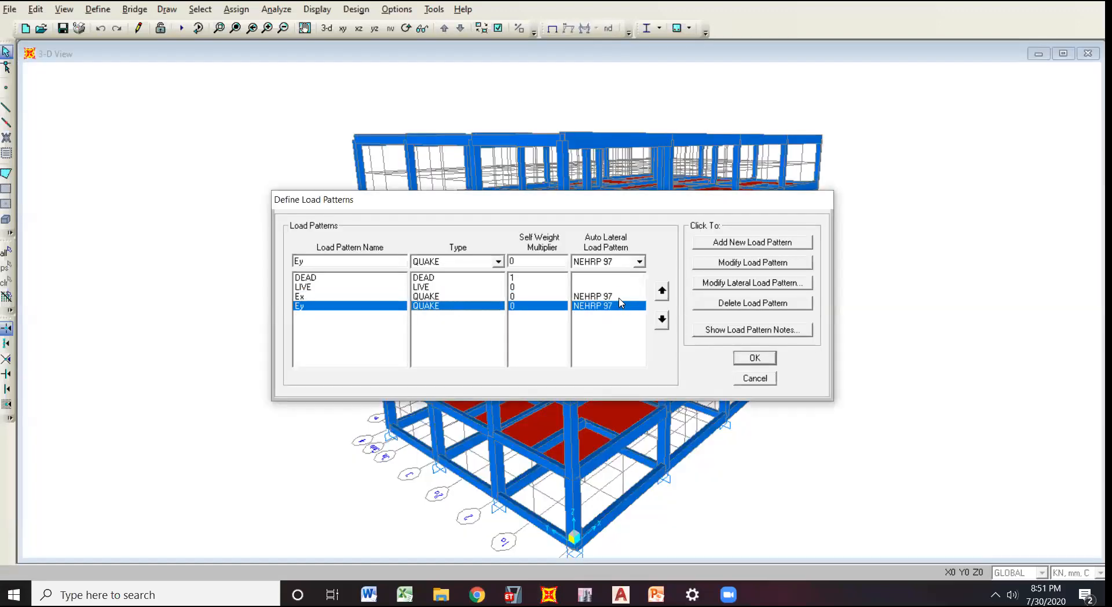
click(620, 298)
click(613, 304)
key(Return)
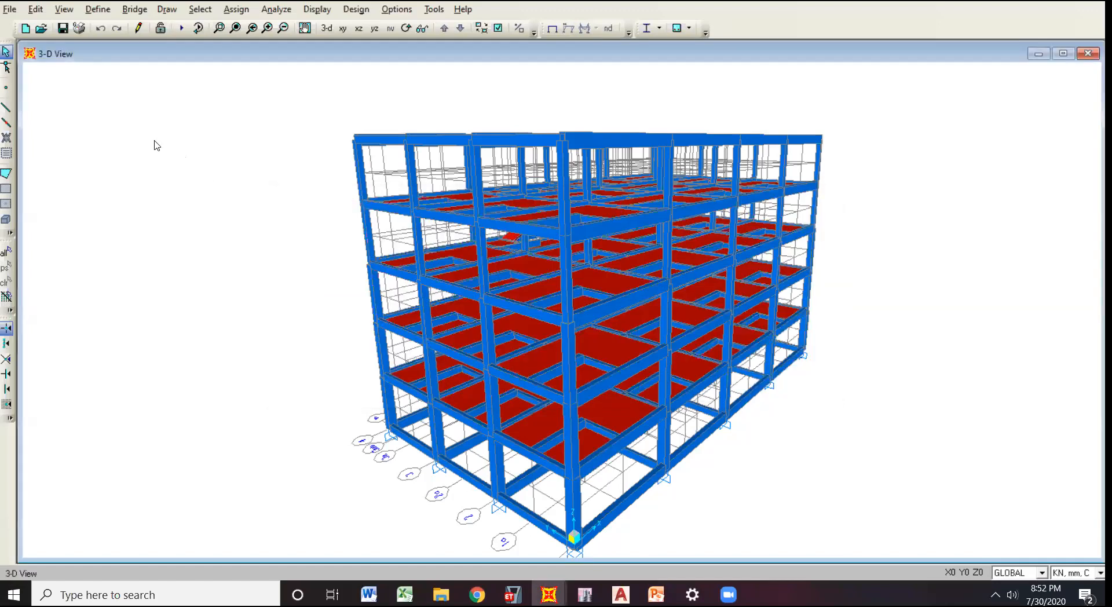
Open the blue-framed model's response spectrum functions and look through the function types that can be added.
click(100, 11)
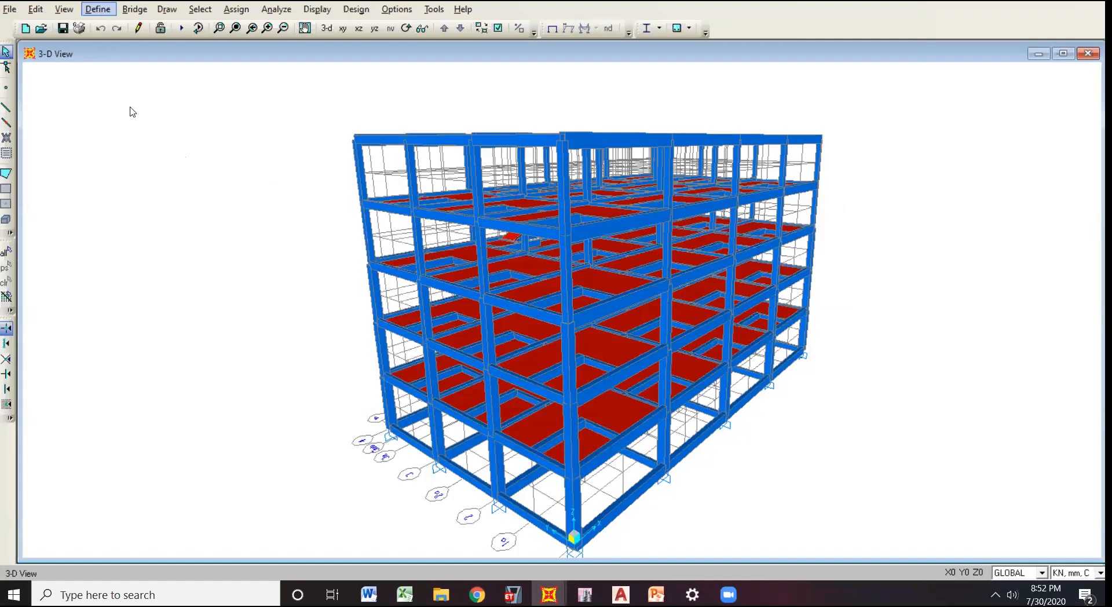
click(296, 203)
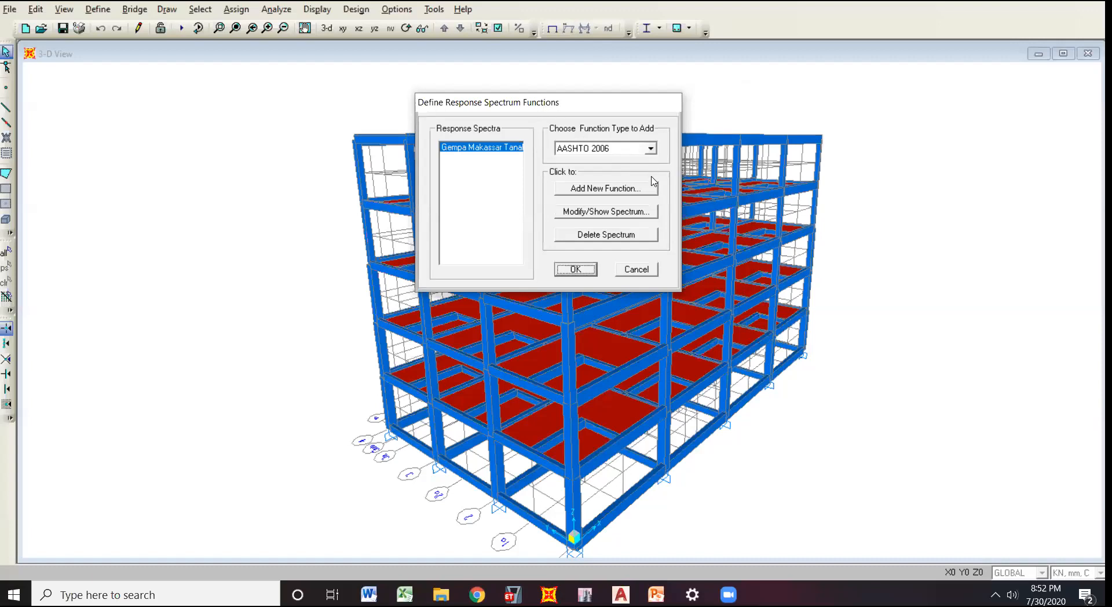
click(650, 220)
click(650, 219)
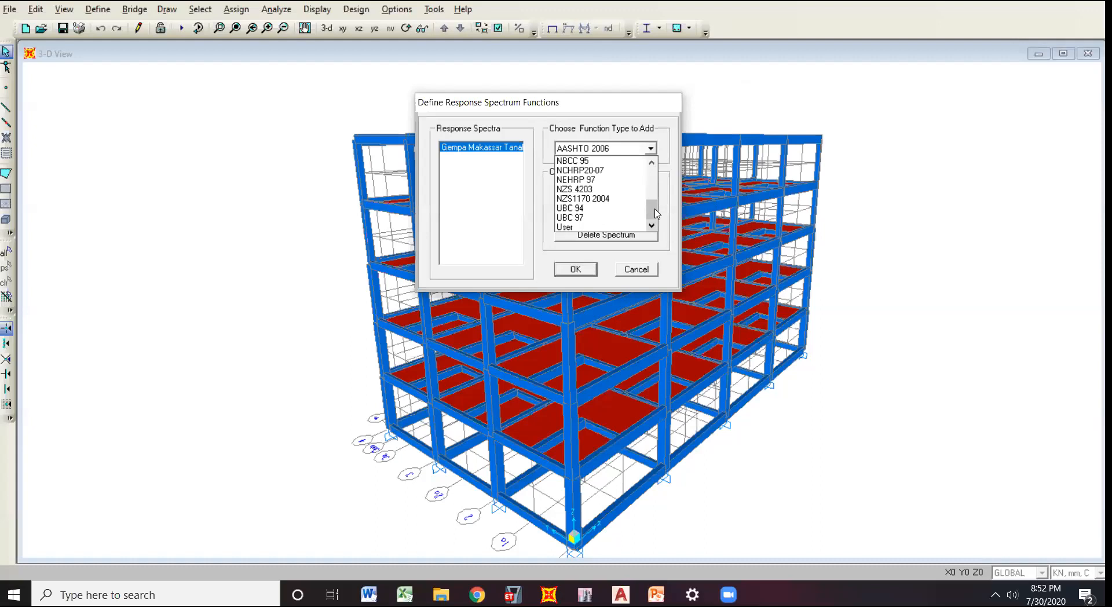
drag(652, 213, 647, 172)
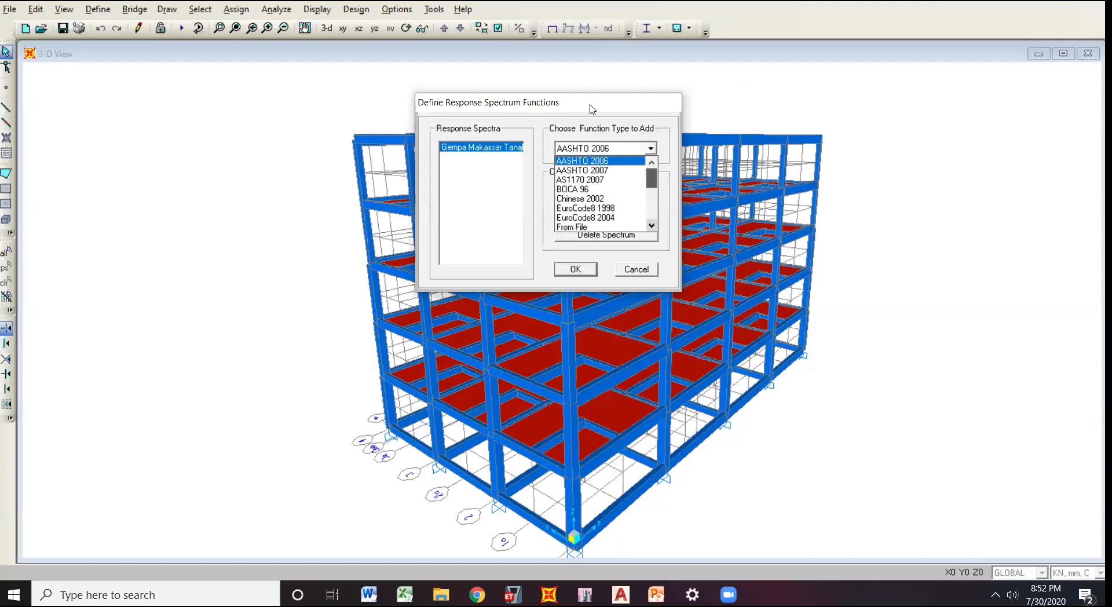
click(608, 105)
drag(592, 112, 606, 106)
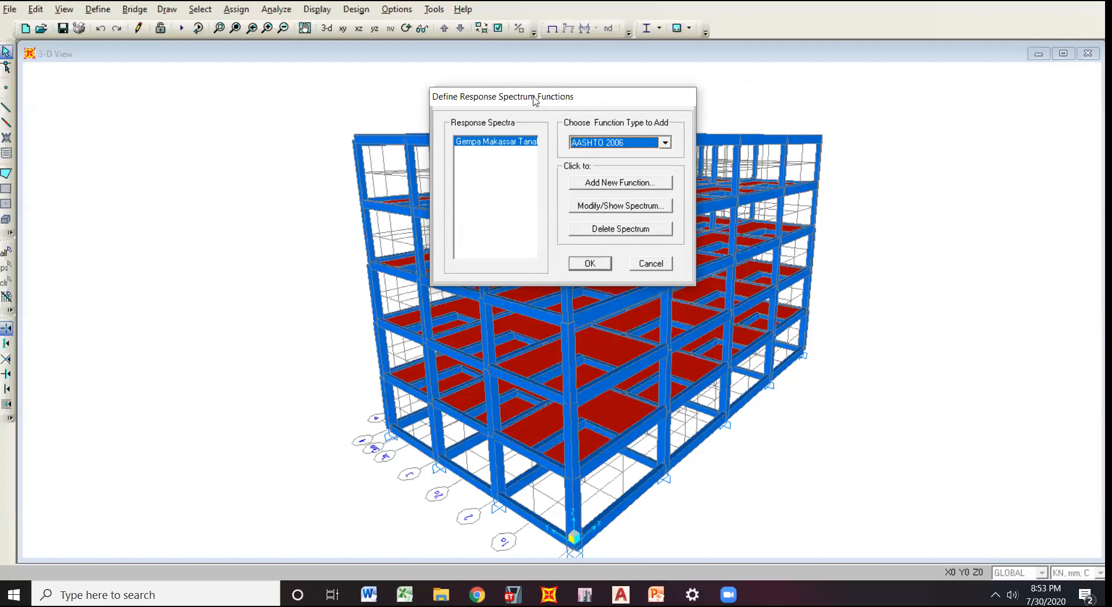
drag(534, 99, 534, 100)
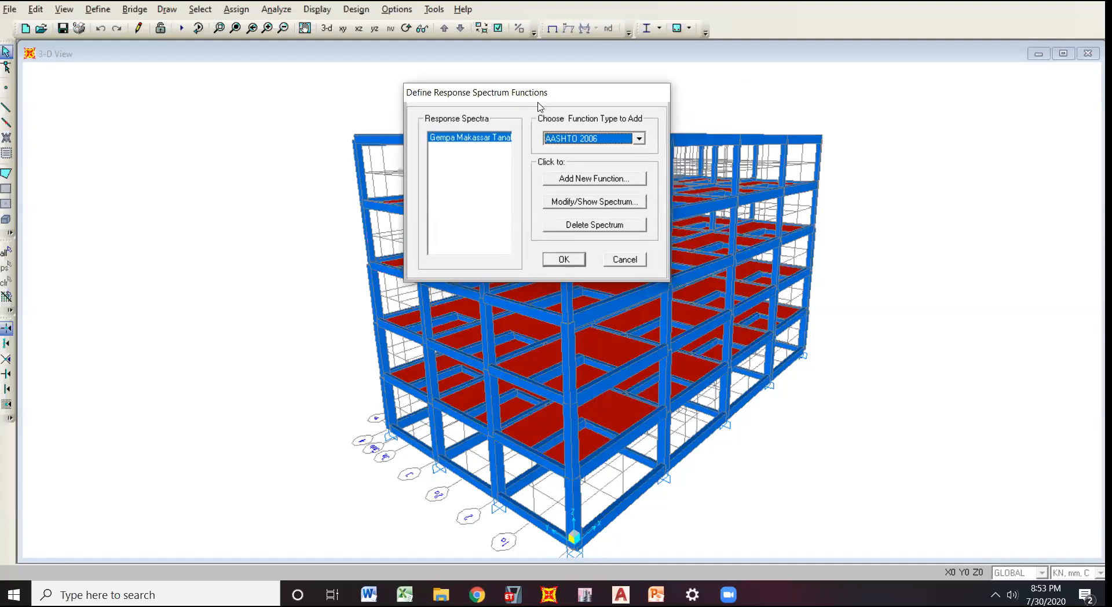
drag(530, 89, 523, 84)
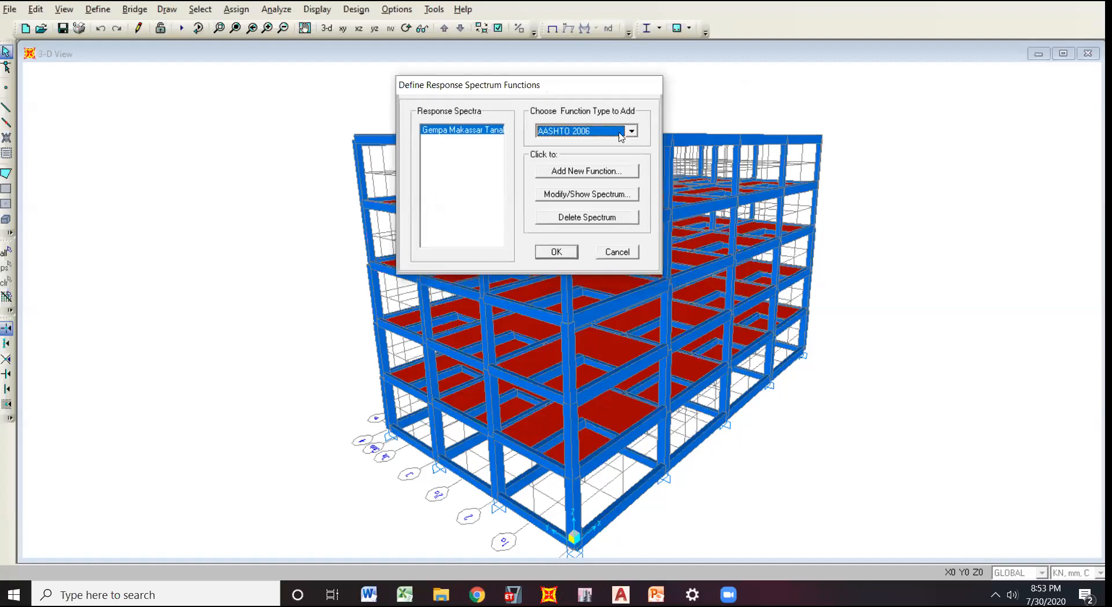
Choose NEHRP 97 as the response spectrum function type to add.
click(631, 132)
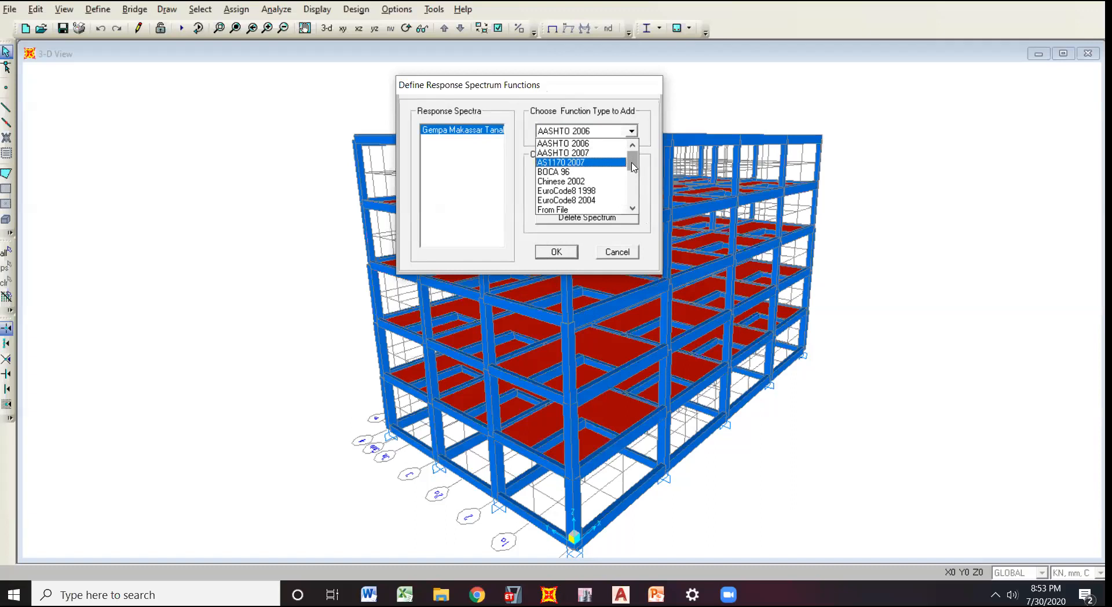
drag(634, 167, 610, 188)
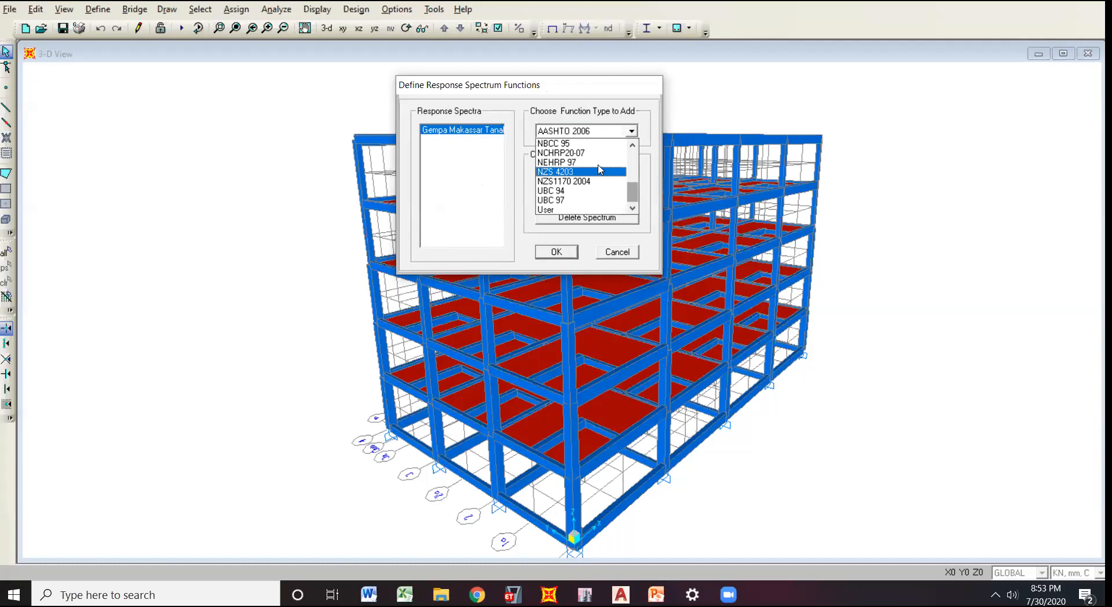
click(590, 165)
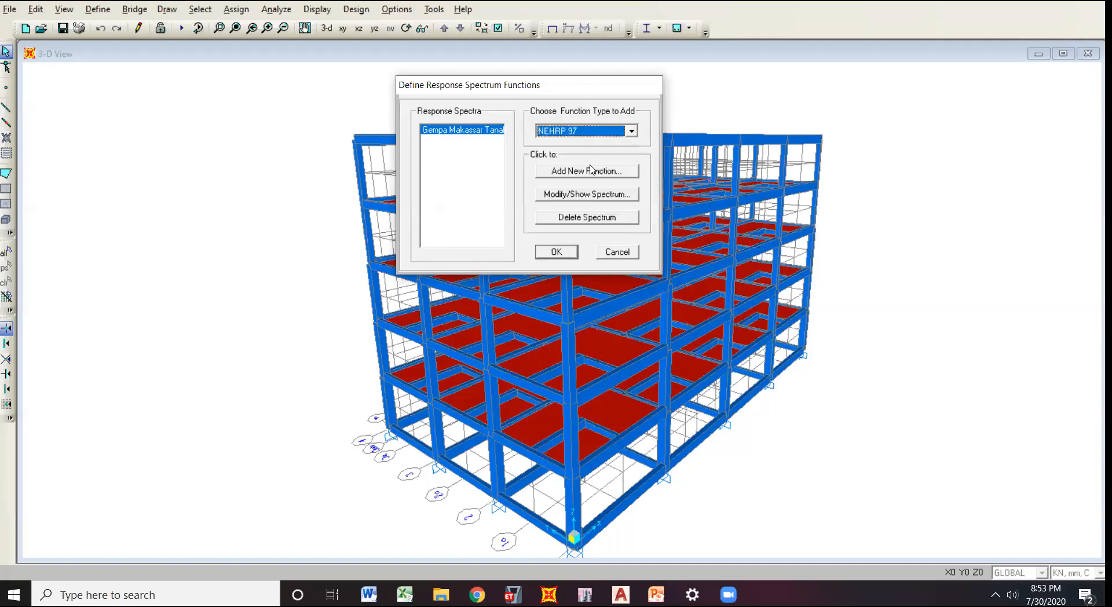
Show the existing Gempa Makassar spectrum, examine its acceleration parameters, period table and graph, and leave the response spectrum functions.
click(560, 197)
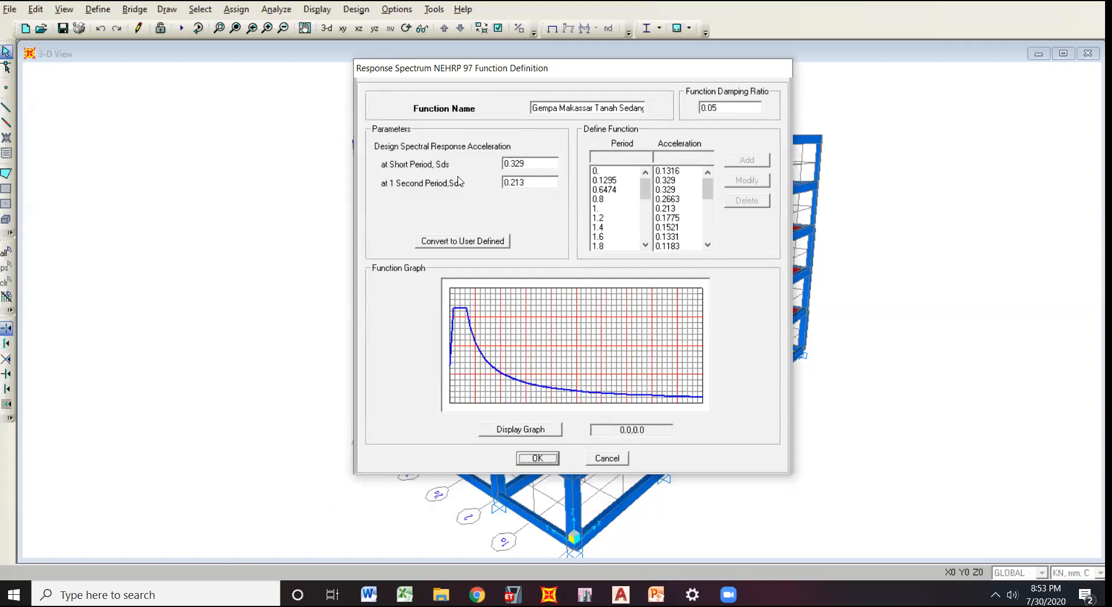
click(557, 304)
click(452, 337)
mouse_move(710, 194)
mouse_down()
mouse_move(705, 203)
mouse_move(706, 177)
mouse_up()
key(Return)
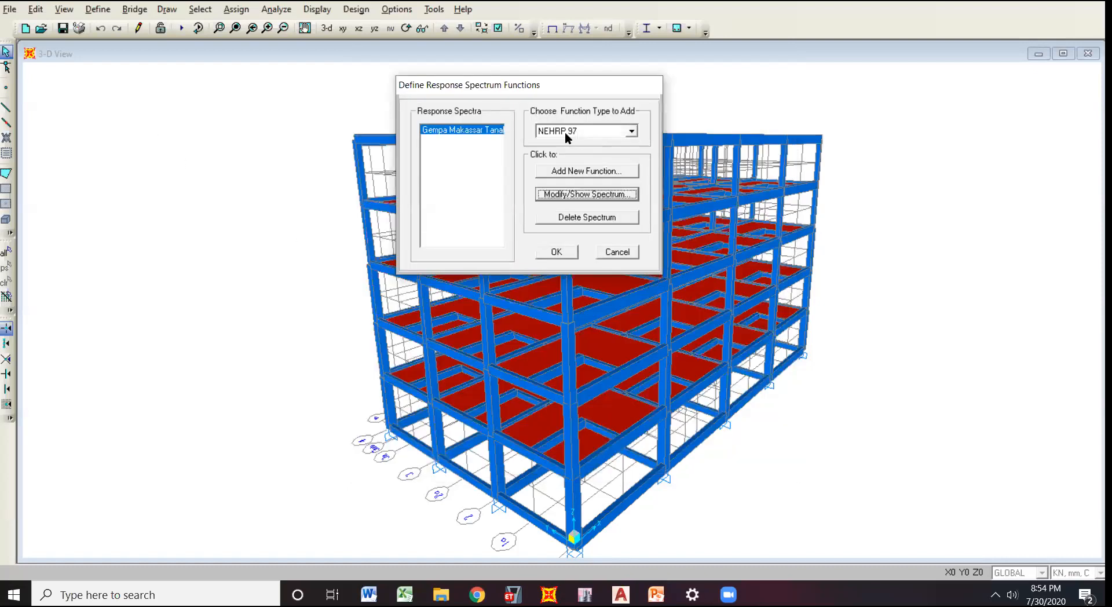
click(614, 253)
Reopen the blue-framed model's load patterns and examine the Ex and Ey entries and the auto lateral load options.
key(alt+d)
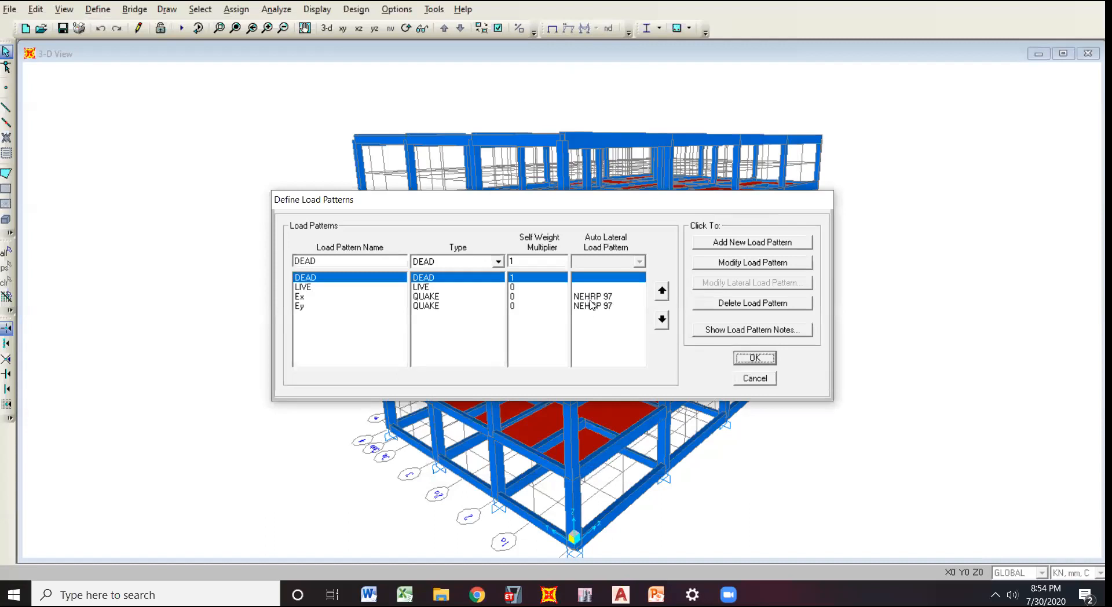
click(605, 297)
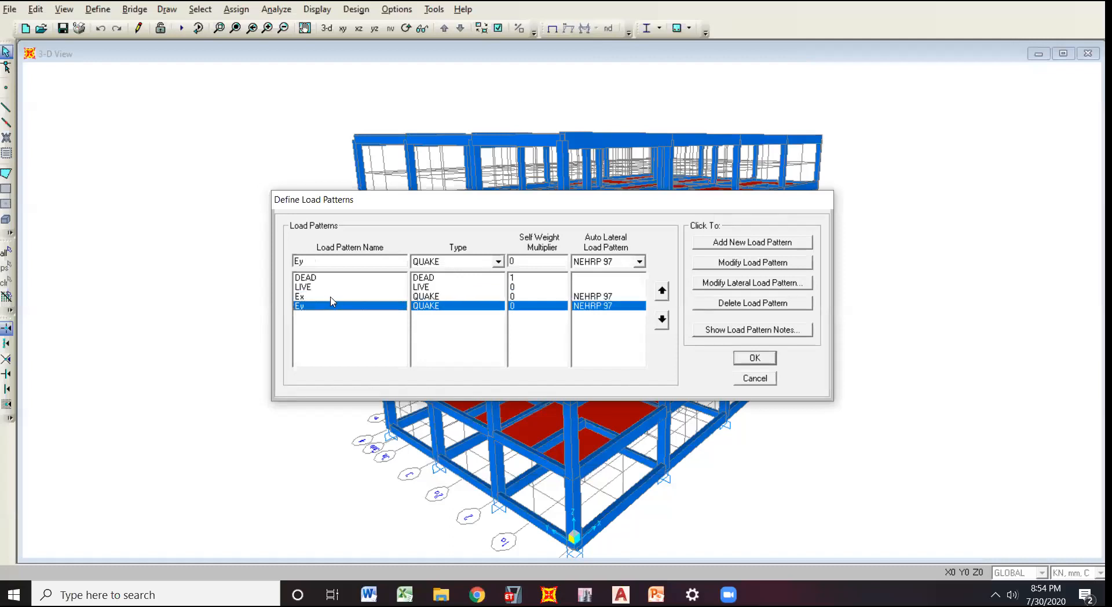
drag(329, 306, 450, 299)
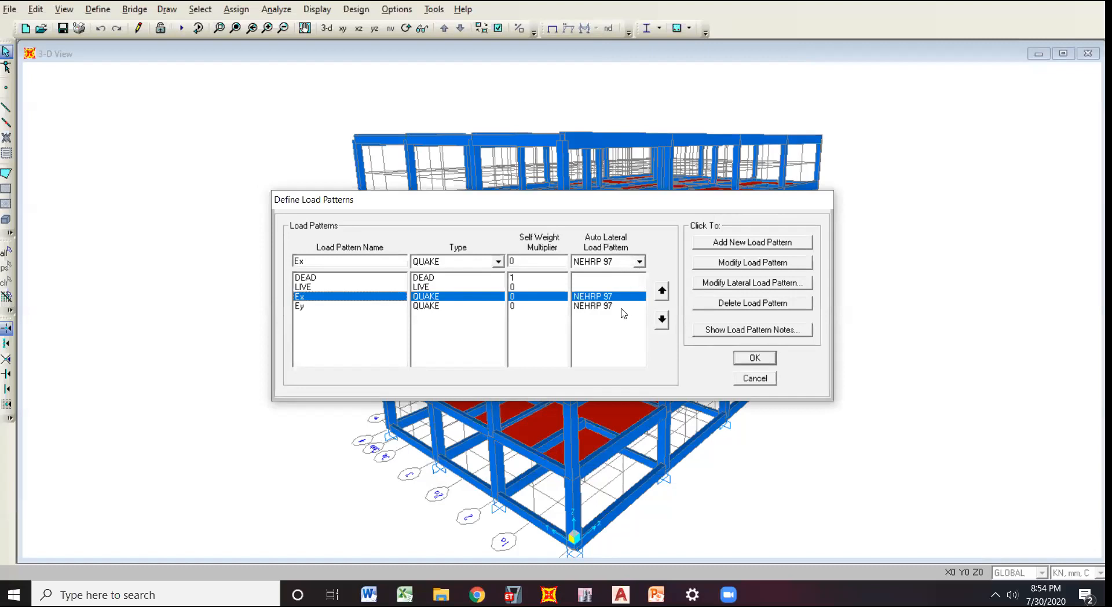
click(640, 262)
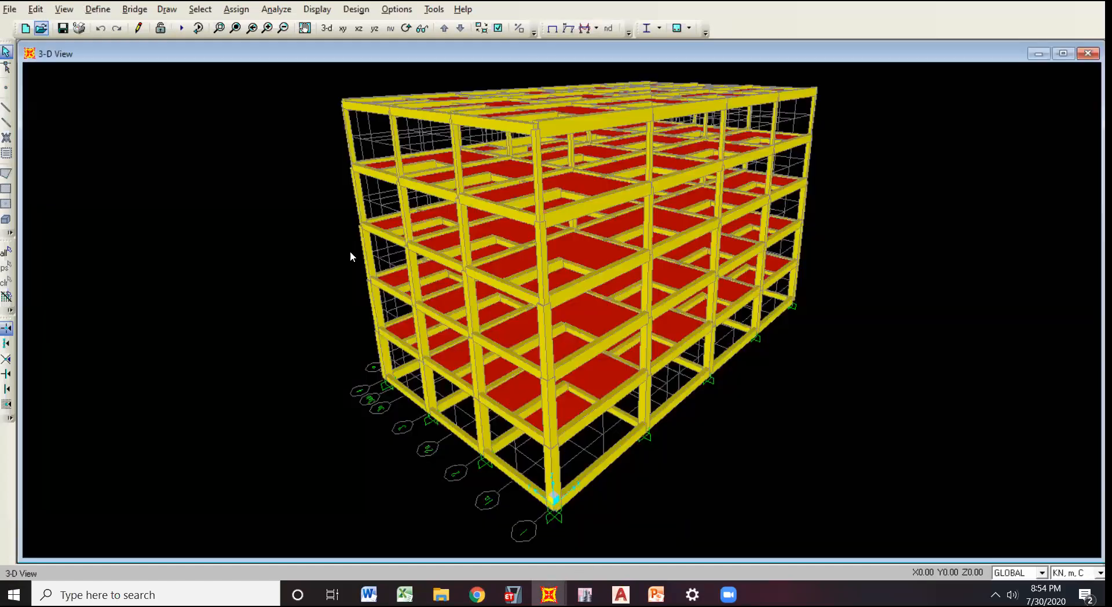
Switch to the yellow-framed model, check the QUAKE pattern's auto lateral load setting, and cancel the load pattern definitions.
click(97, 9)
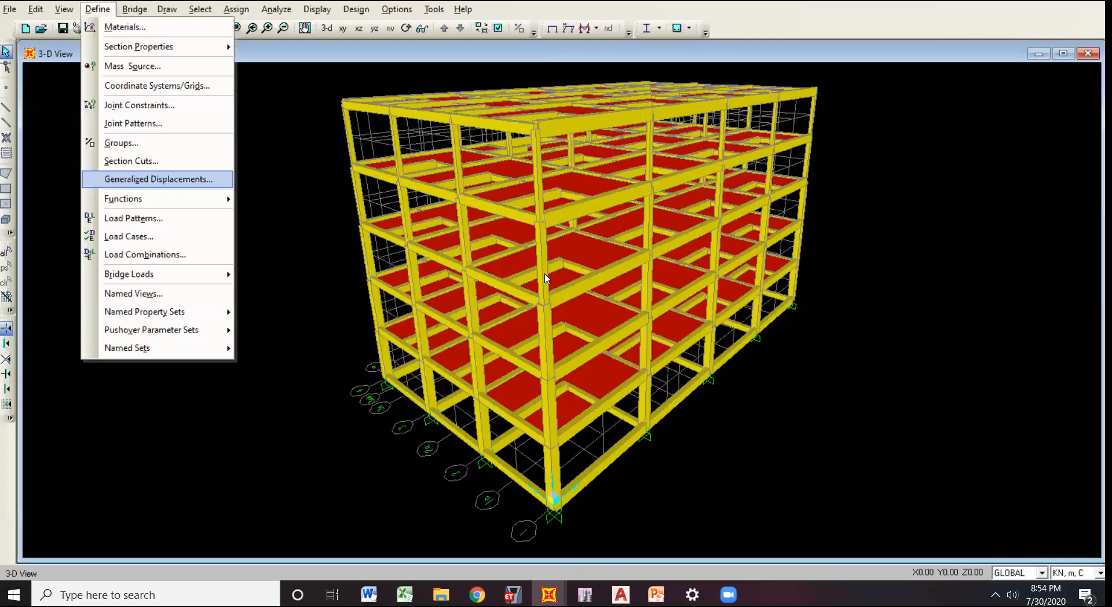
click(116, 219)
click(618, 297)
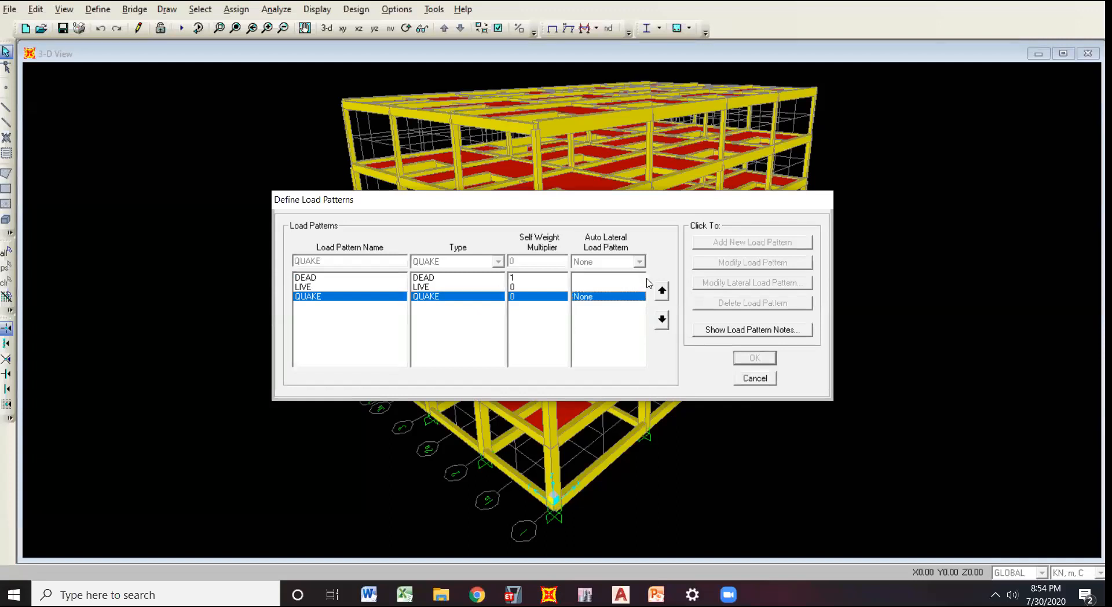
click(770, 382)
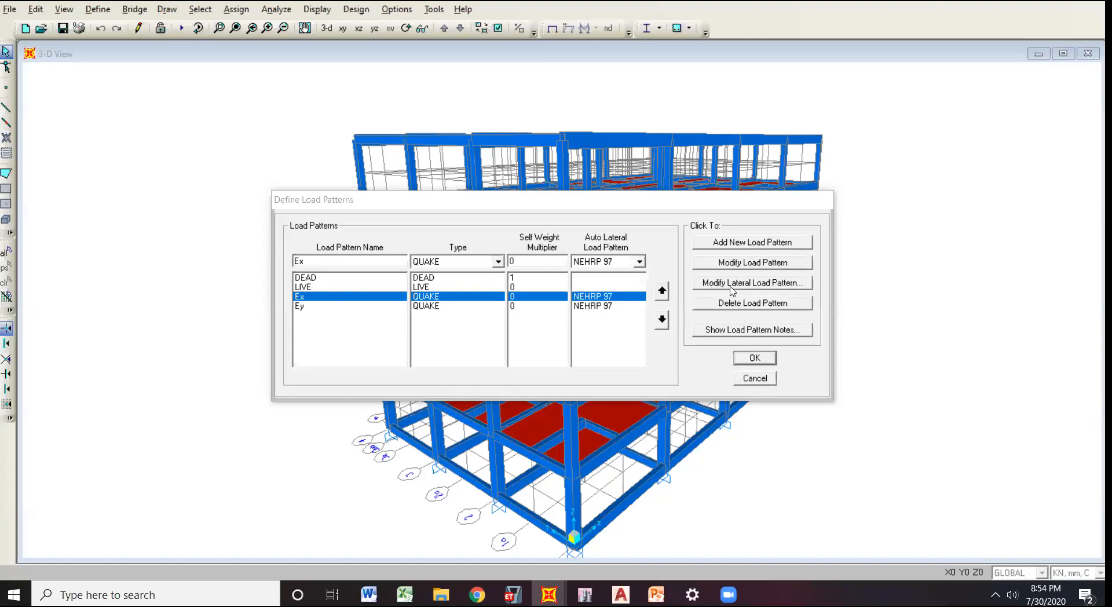
In the blue-framed model, open the NEHRP 97 lateral load settings of Ex and move the dialog clear of the pattern list.
click(759, 264)
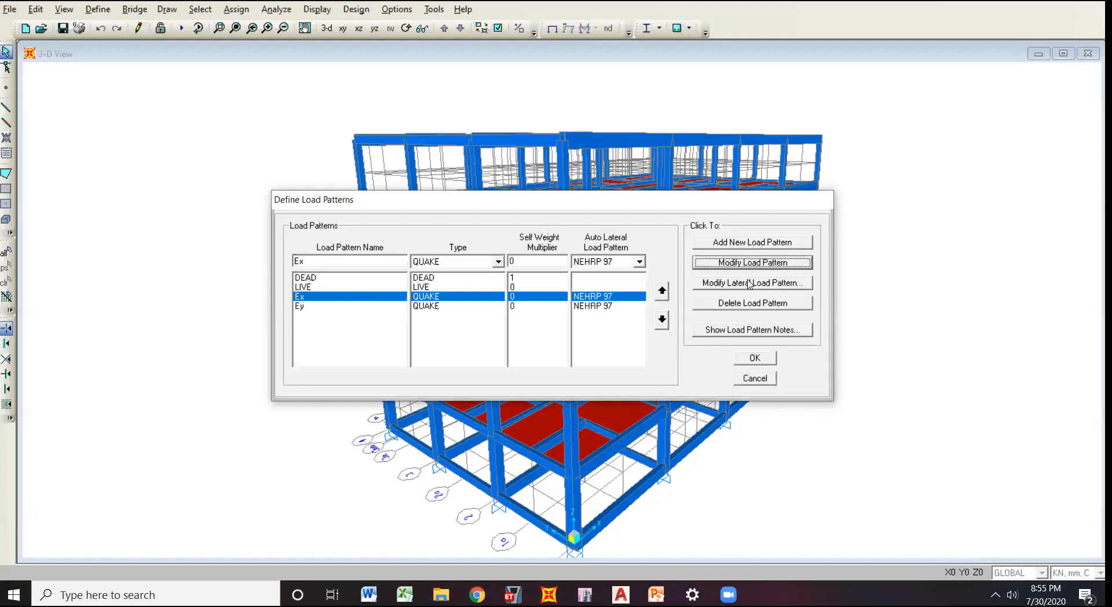
click(748, 284)
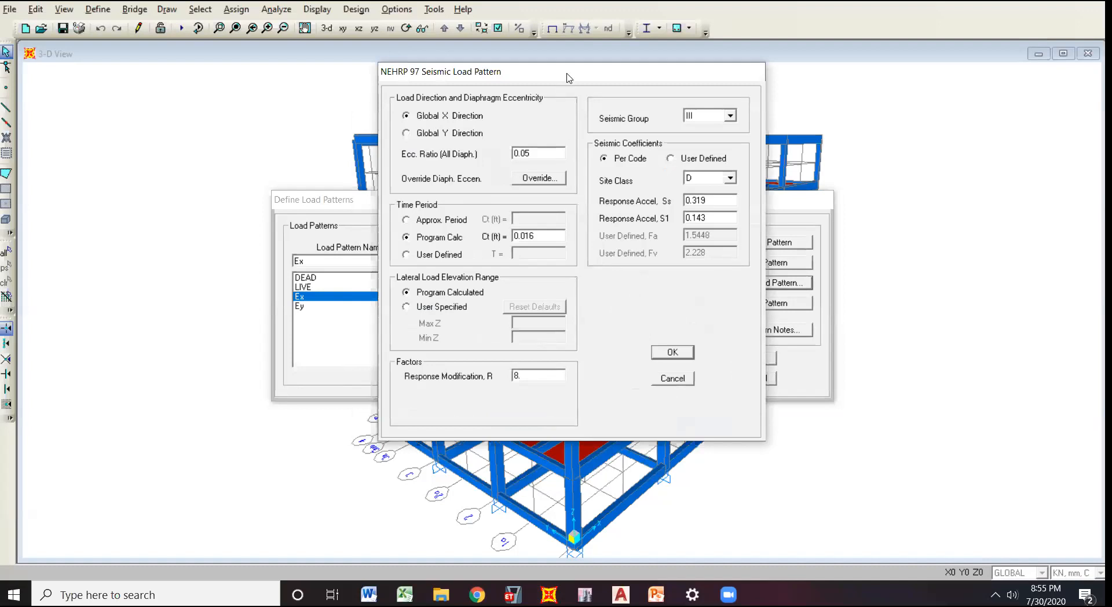
drag(585, 75, 590, 75)
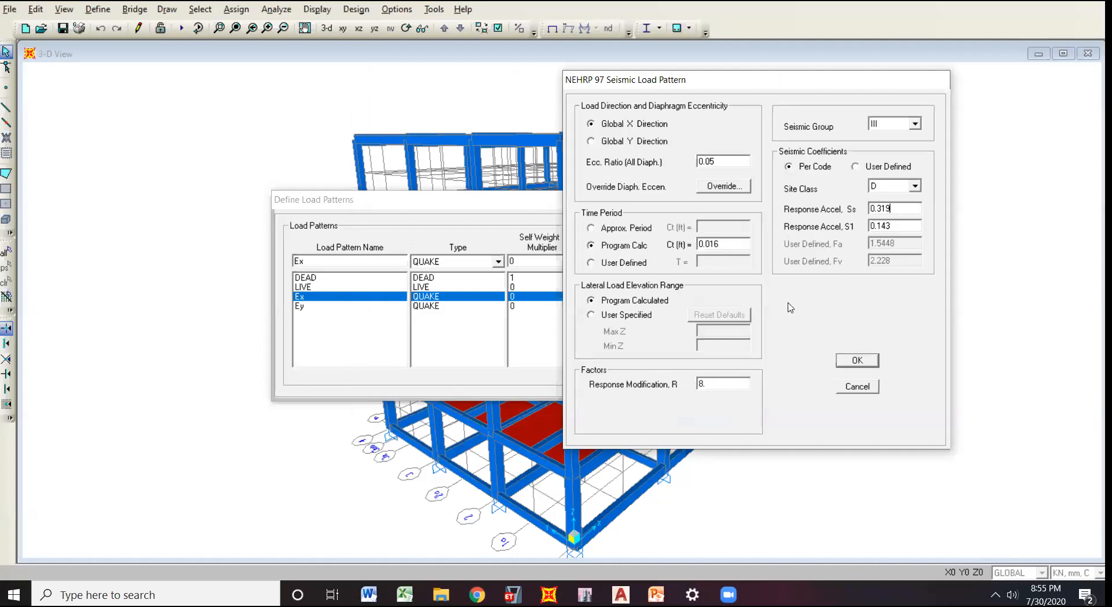
drag(754, 85, 858, 91)
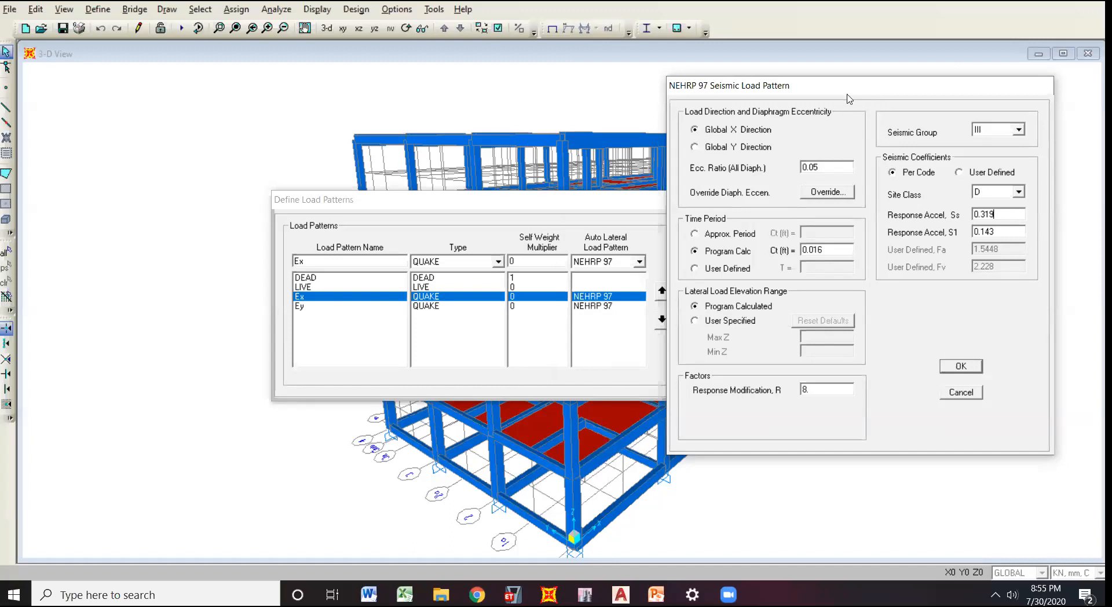
drag(847, 98, 826, 105)
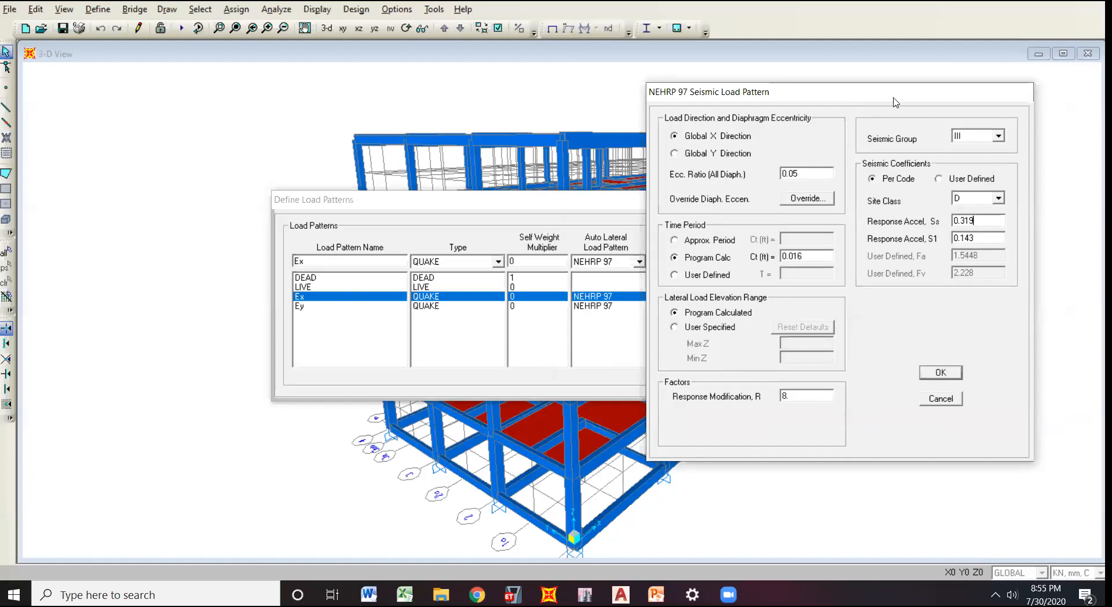
mouse_move(896, 103)
mouse_down()
mouse_move(916, 103)
mouse_move(905, 110)
mouse_up()
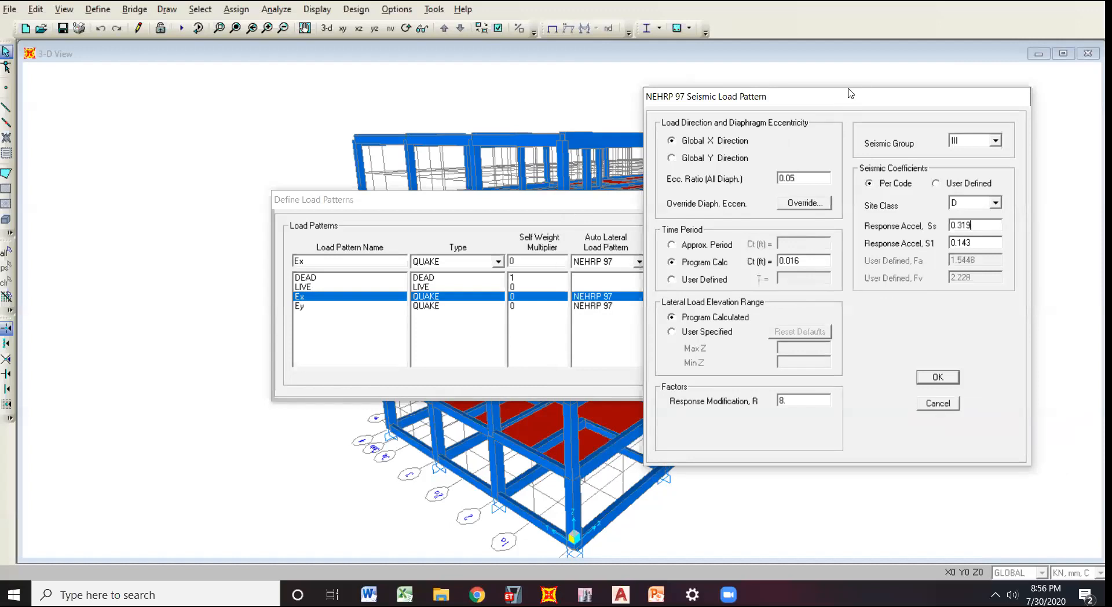
drag(848, 100, 856, 88)
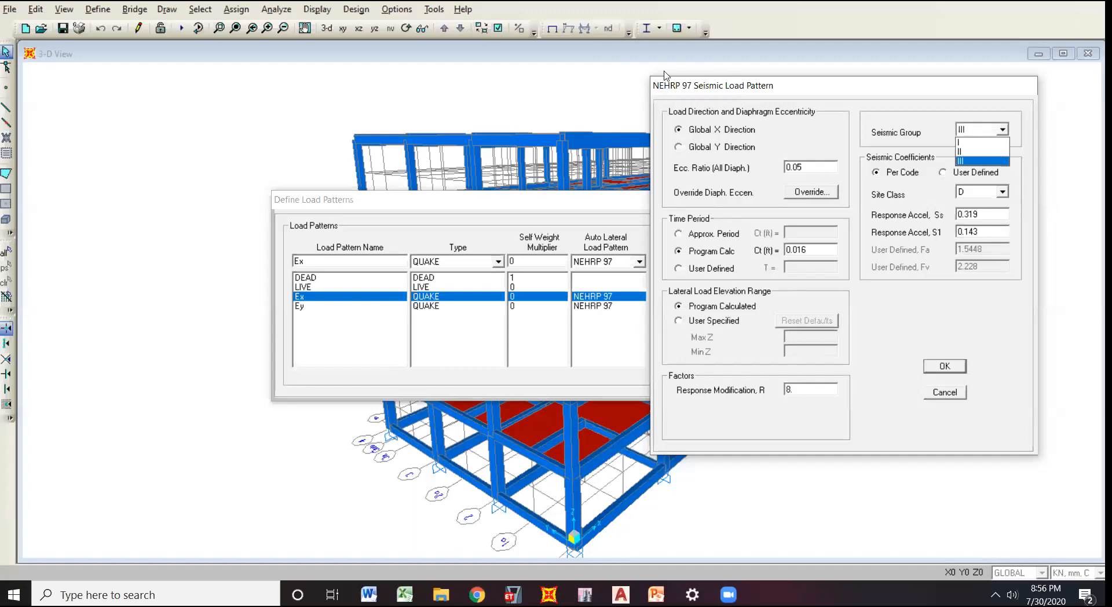
View the seismic group and site class options for the Ex pattern, keeping group III and class D.
click(1003, 132)
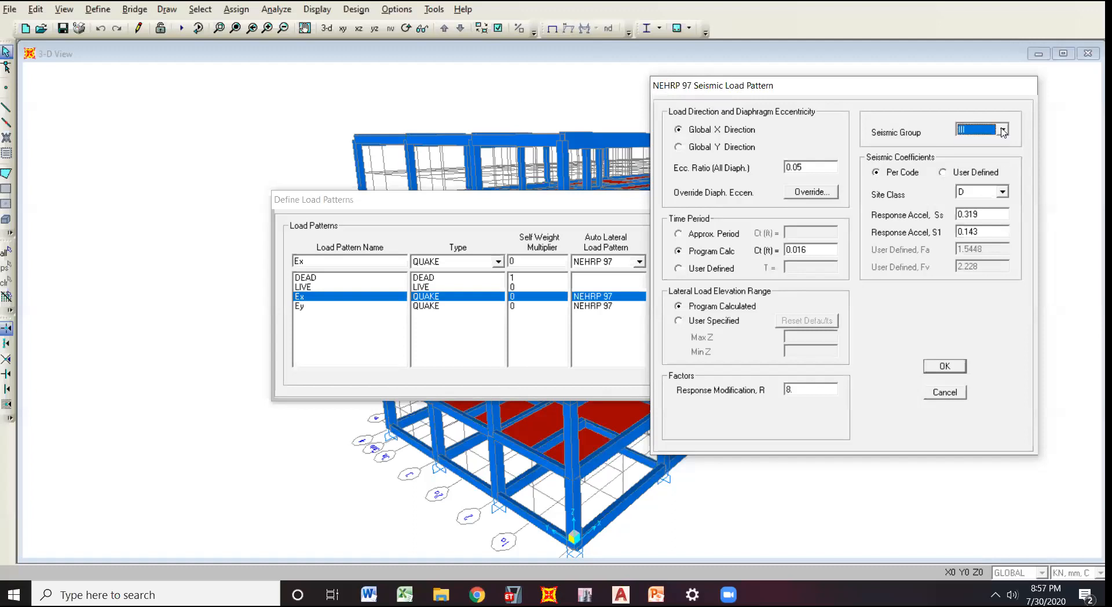
click(1003, 133)
click(981, 106)
drag(992, 201, 994, 195)
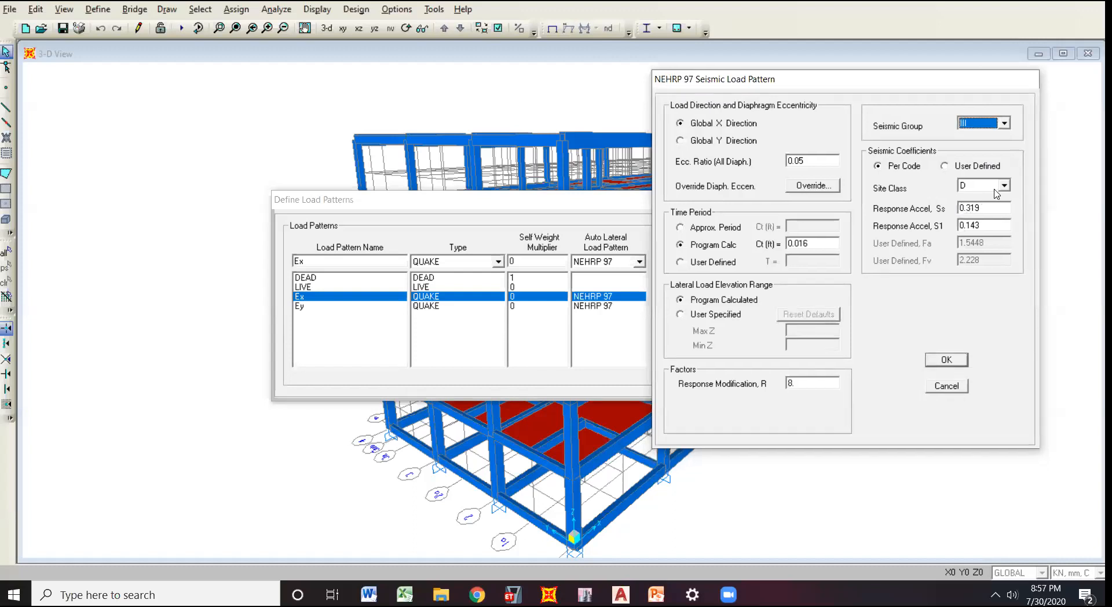
click(1005, 186)
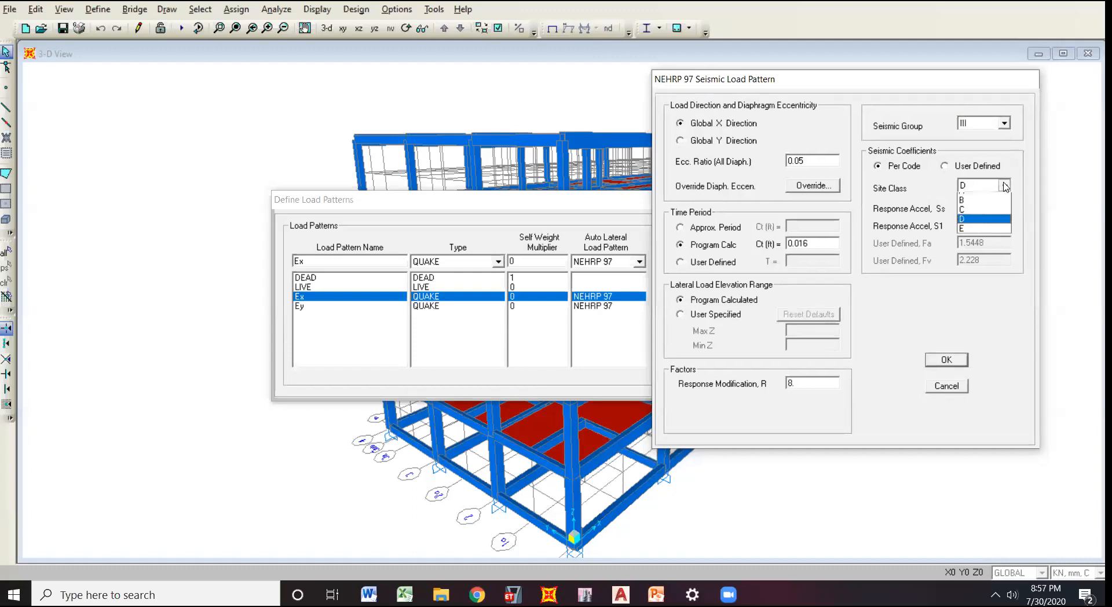
click(1005, 186)
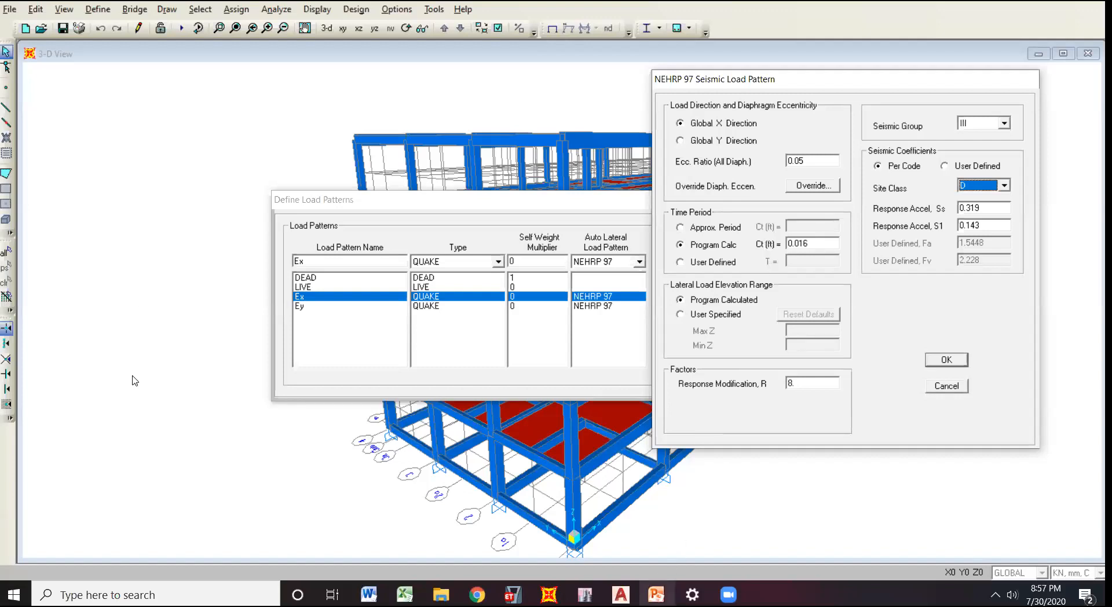
Switch to the PowerPoint presentation and go to the Perioda slide with the table of Ct and x coefficients.
key(alt+Tab)
scroll(118, 359, down, 1)
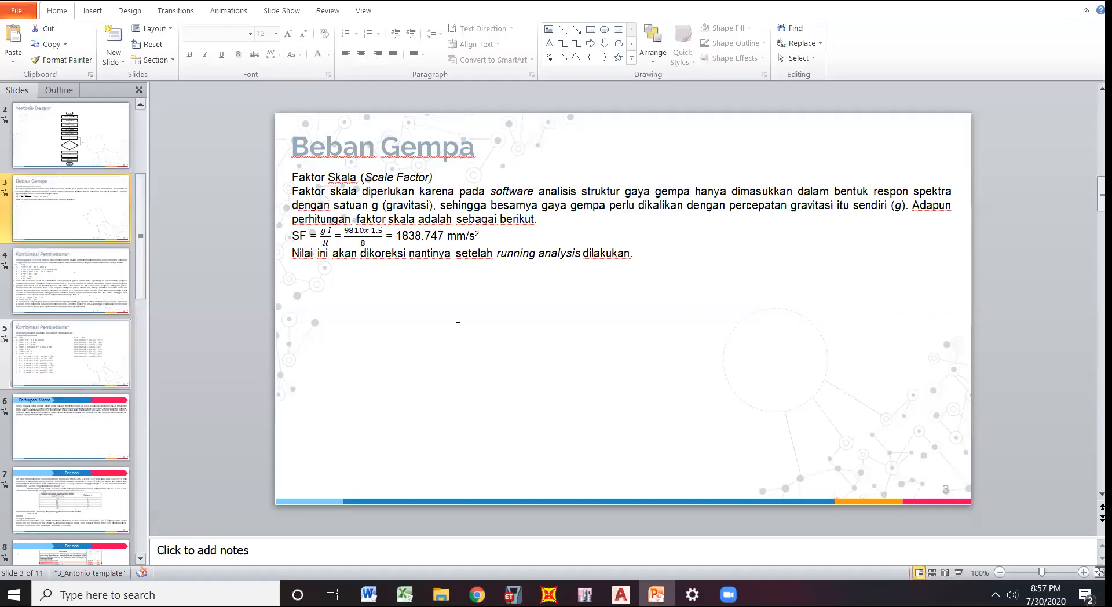
scroll(458, 326, down, 4)
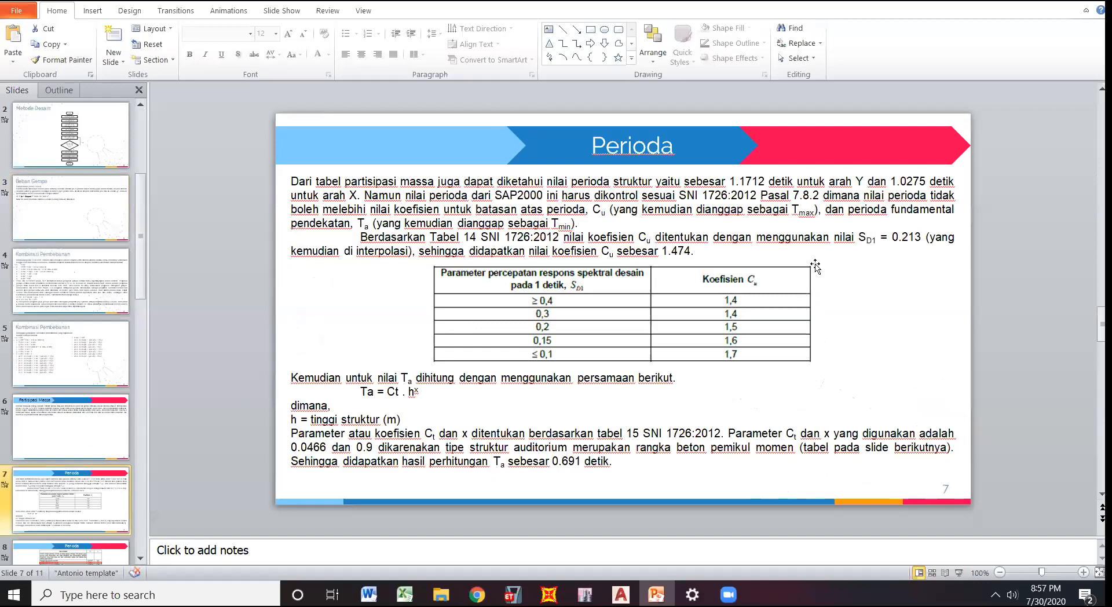
scroll(804, 252, down, 1)
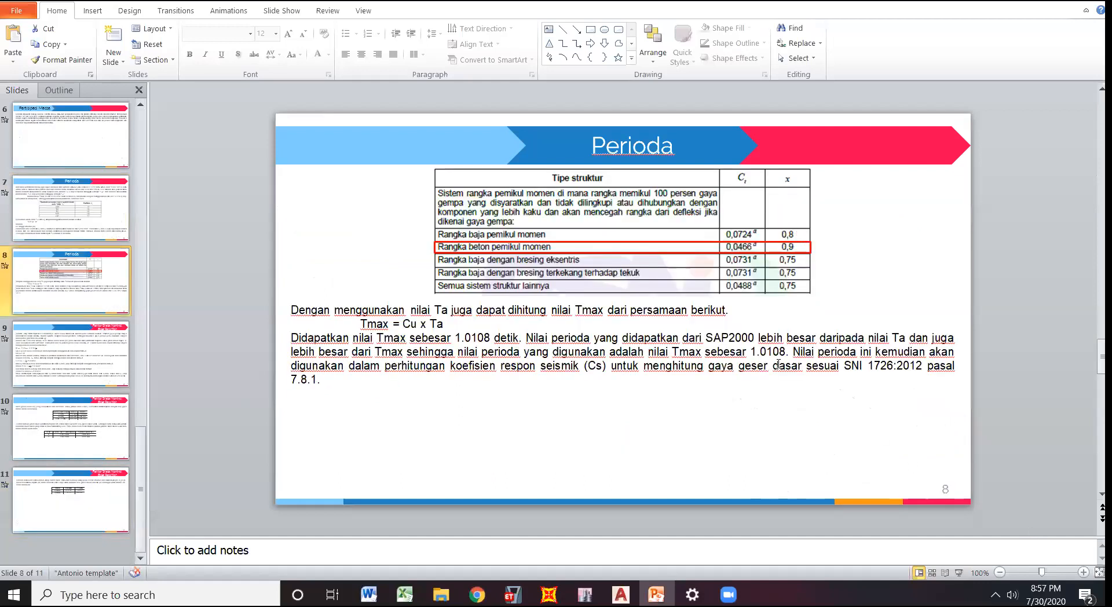
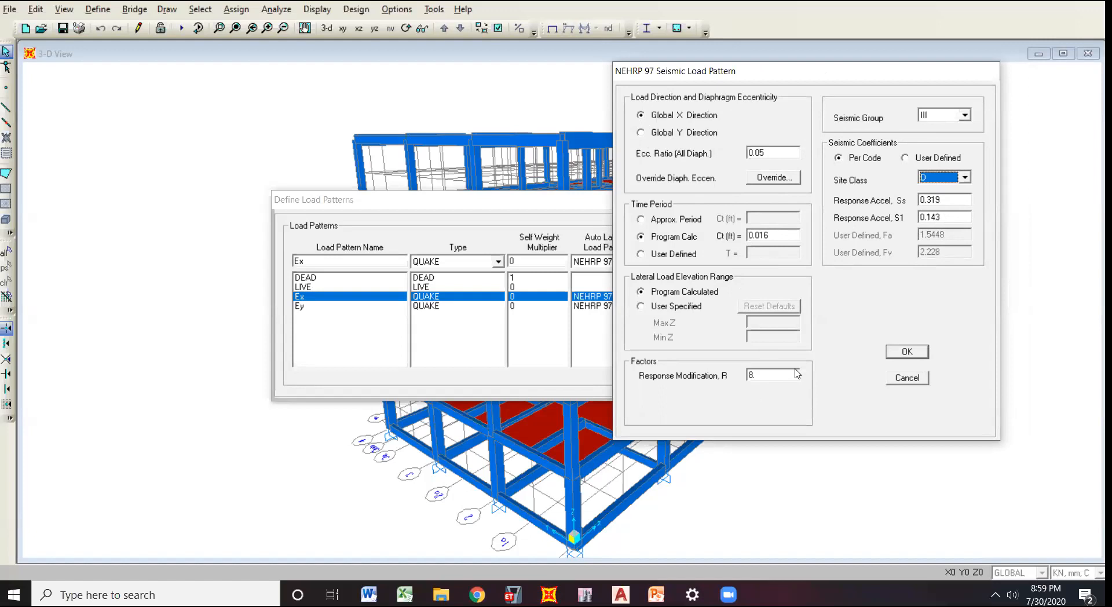
Close the Ex seismic settings and review the NEHRP 97 lateral load settings of Ey, with the dialog moved clear of the pattern list.
click(907, 351)
click(371, 305)
key(Up)
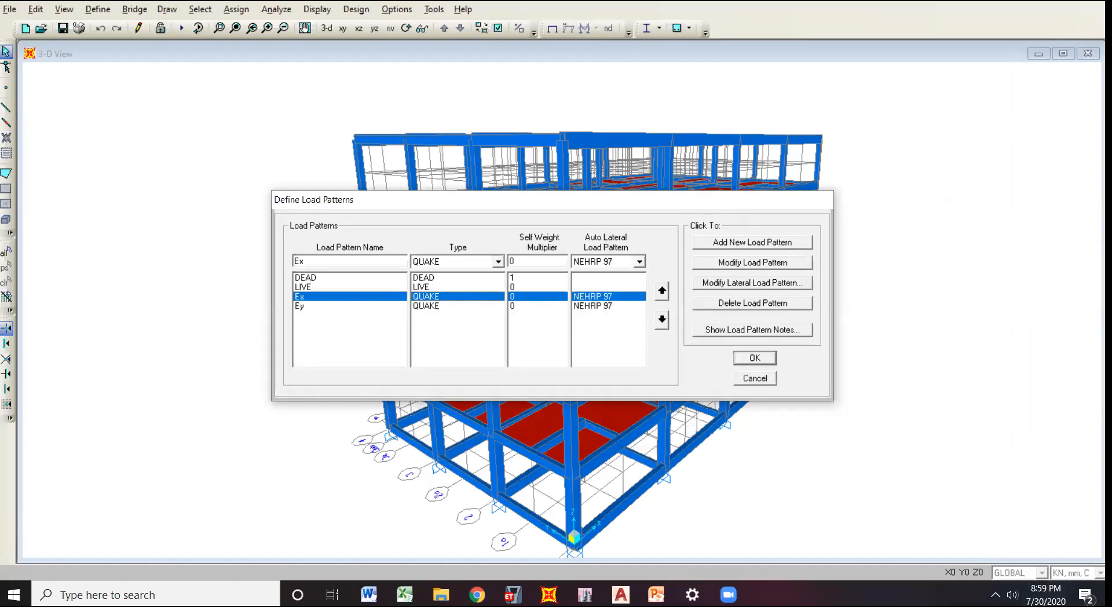
click(495, 305)
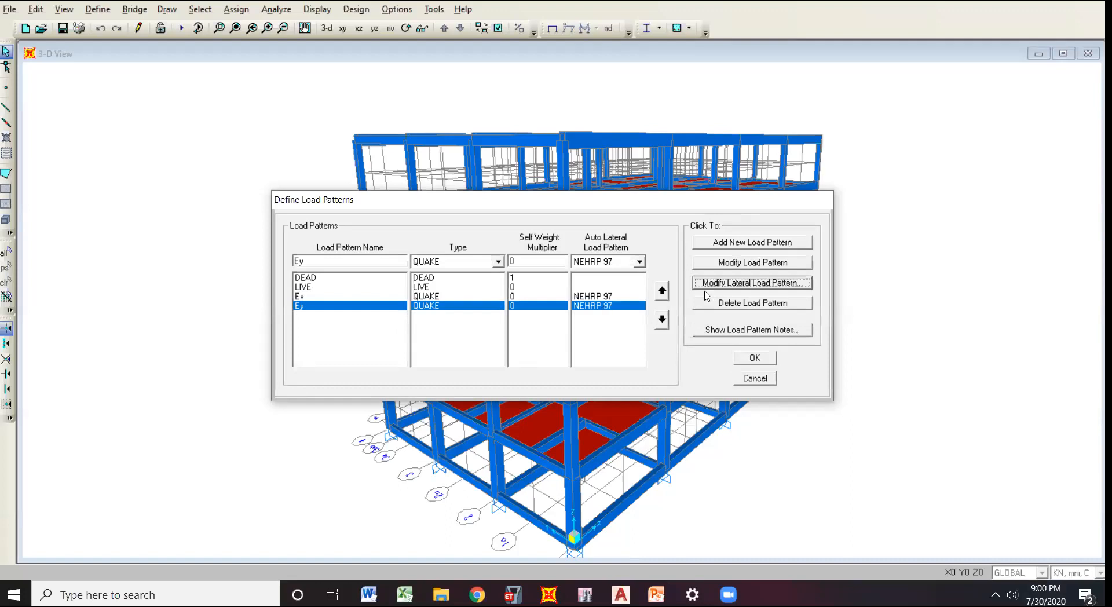
click(725, 284)
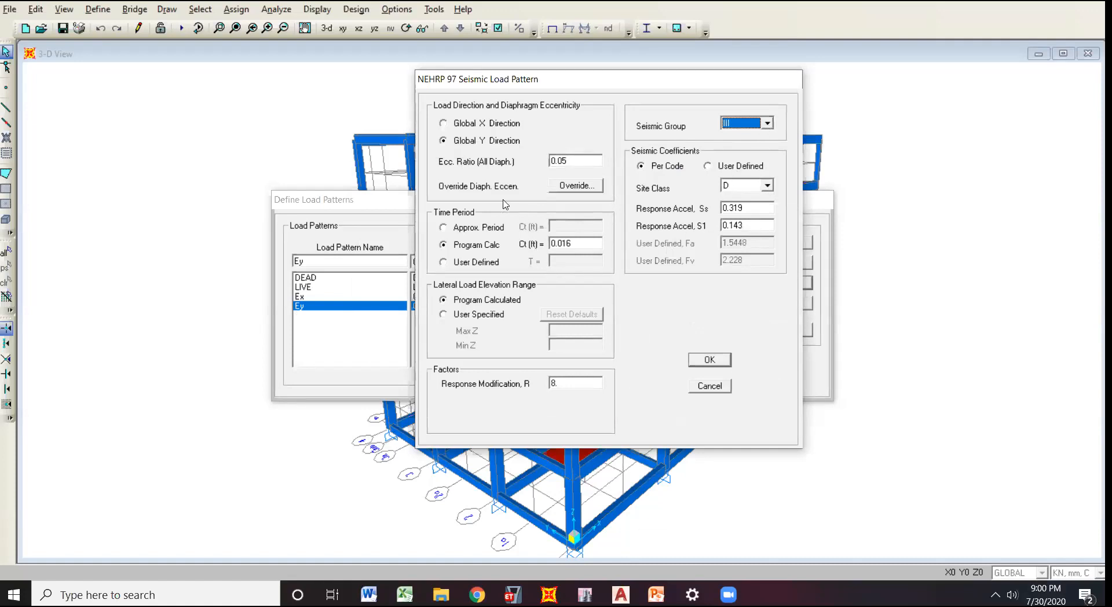
drag(549, 80, 770, 73)
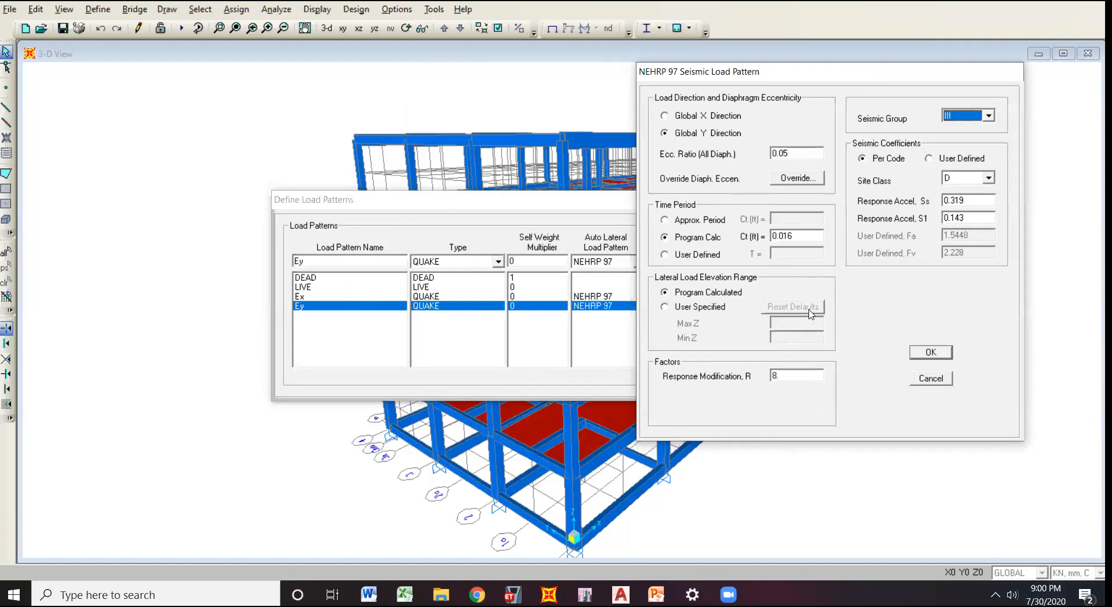
drag(744, 75, 804, 72)
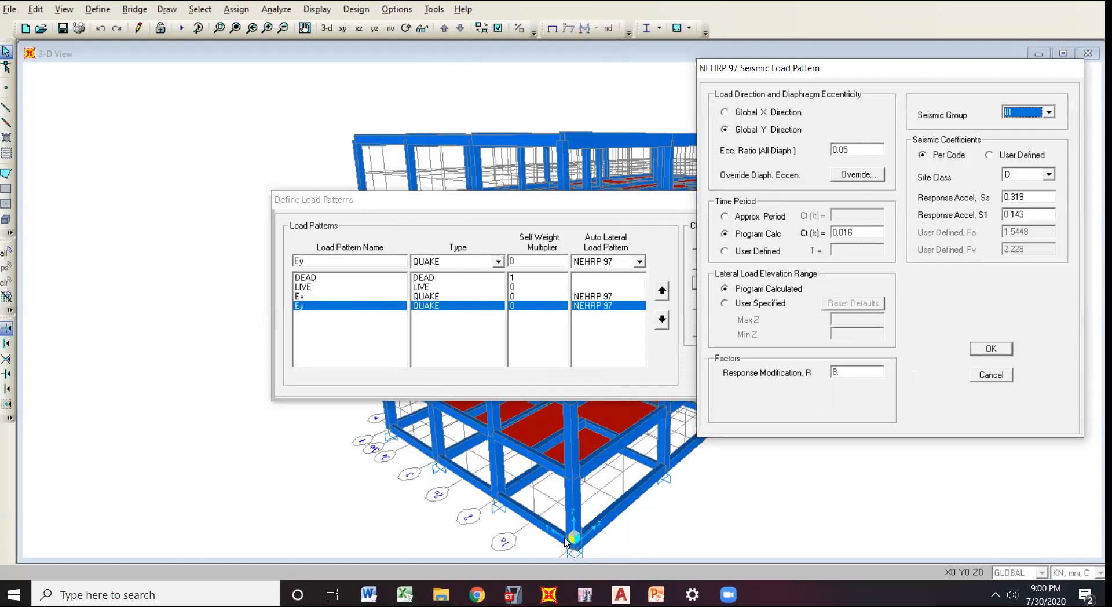
click(978, 349)
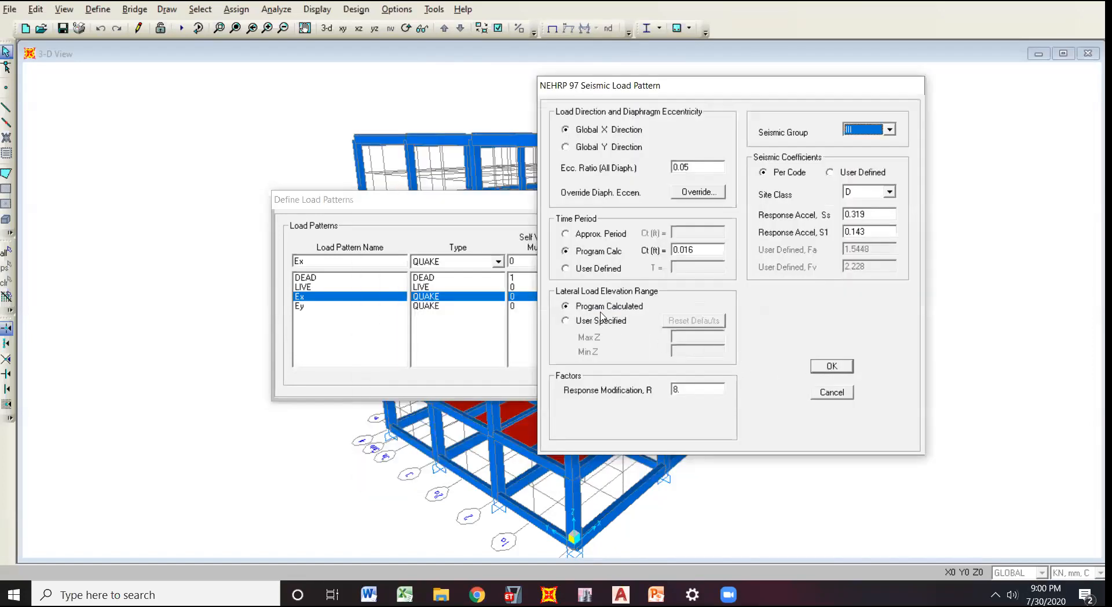
Finish rechecking the NEHRP 97 settings of the Ex pattern and leave the load pattern definitions.
key(Return)
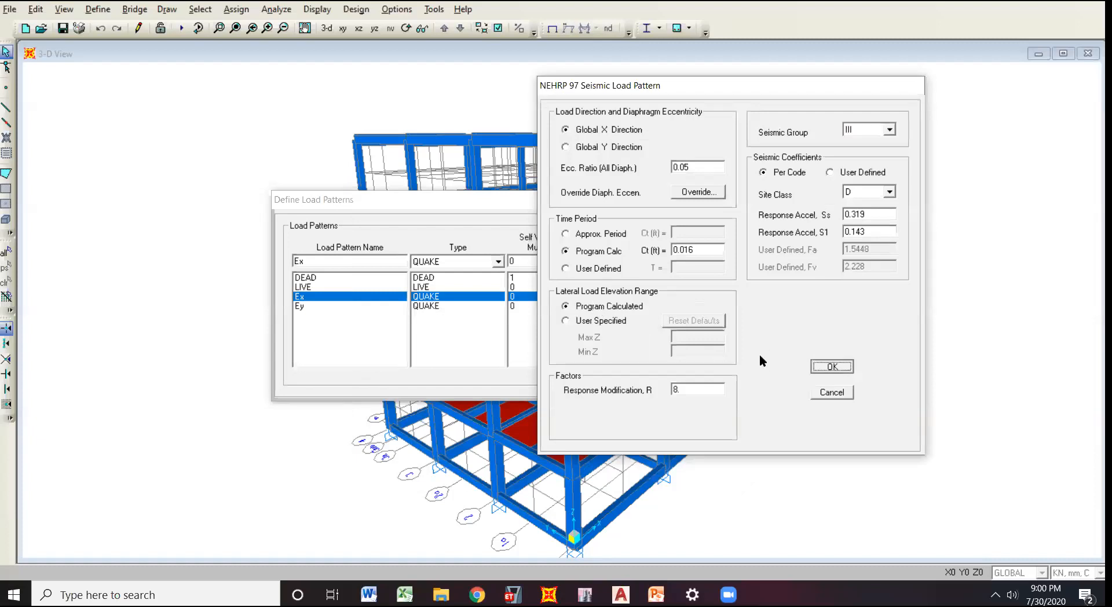
key(Return)
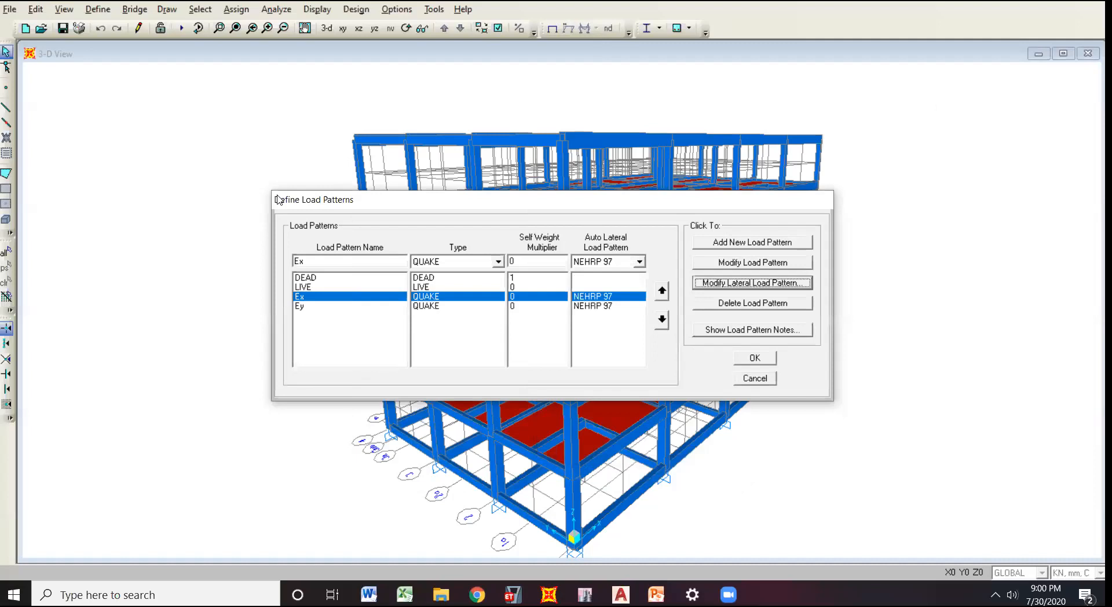
key(Escape)
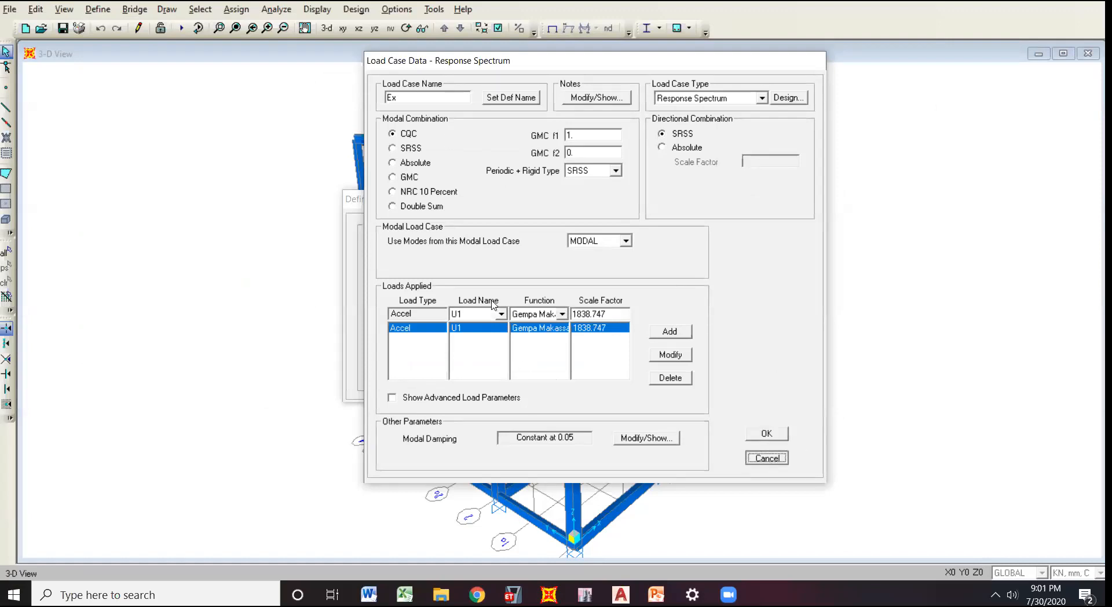
Review the Ey response spectrum case's function and load name options, keeping Gempa Makassar Tanah Sedang and U2, and leave the load case definitions.
key(Return)
key(Down)
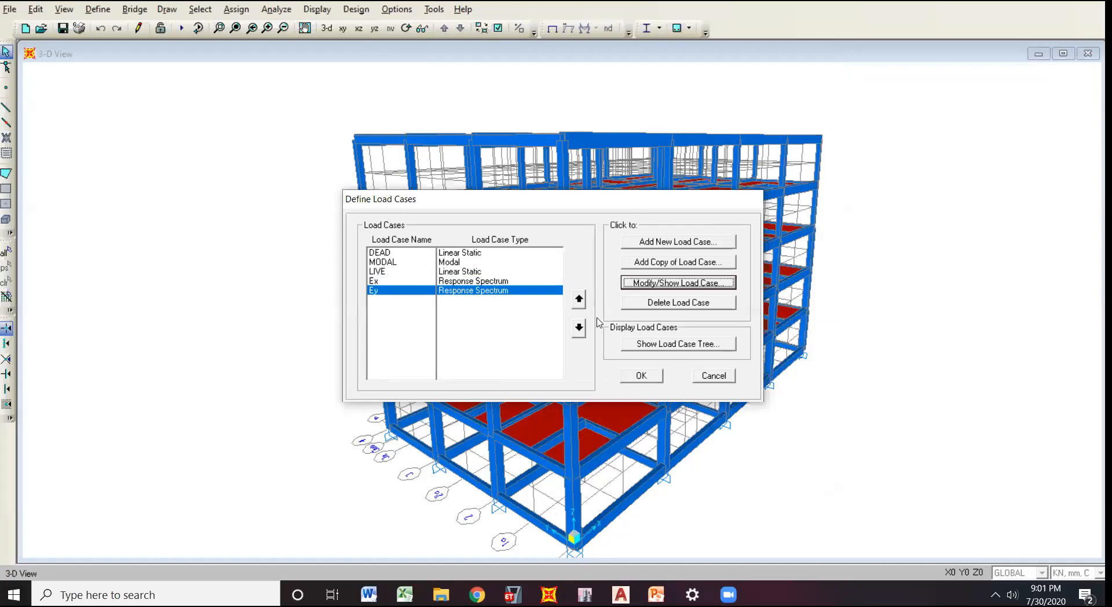
key(Return)
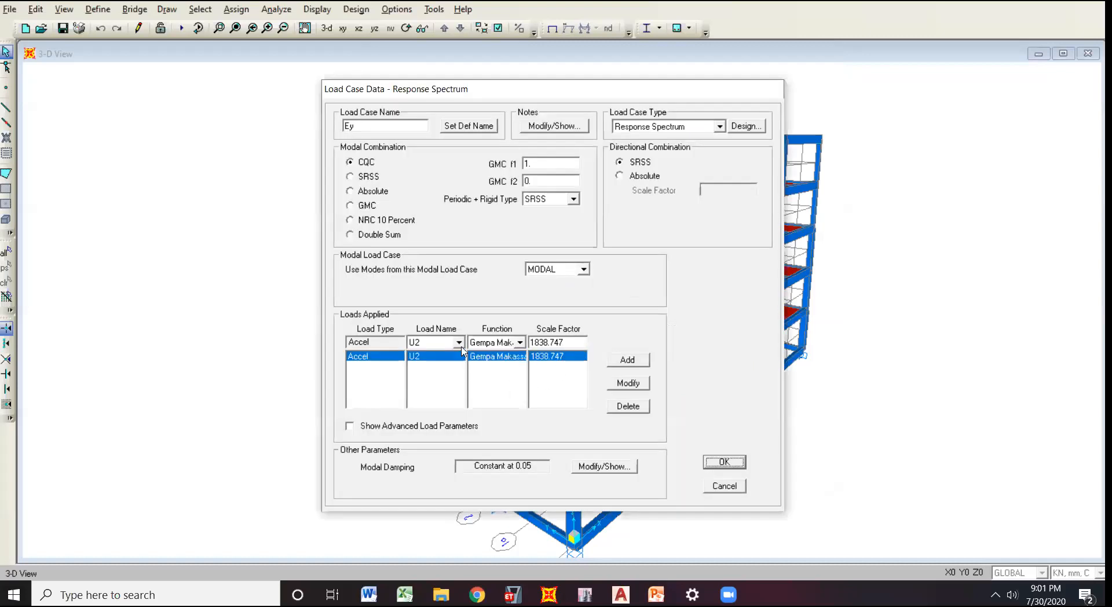
click(520, 346)
click(526, 354)
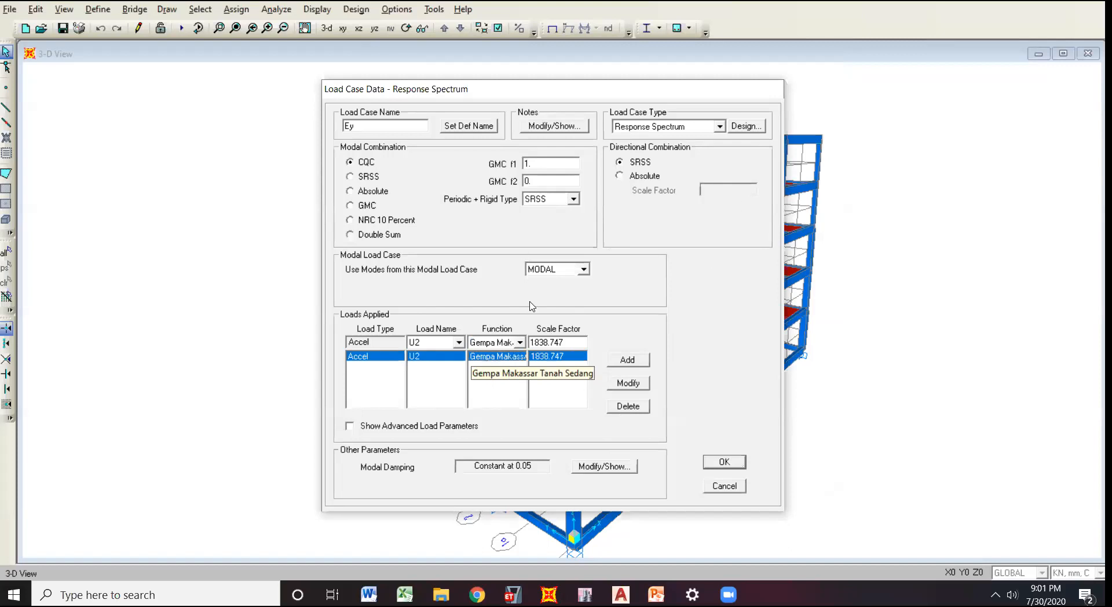
click(461, 343)
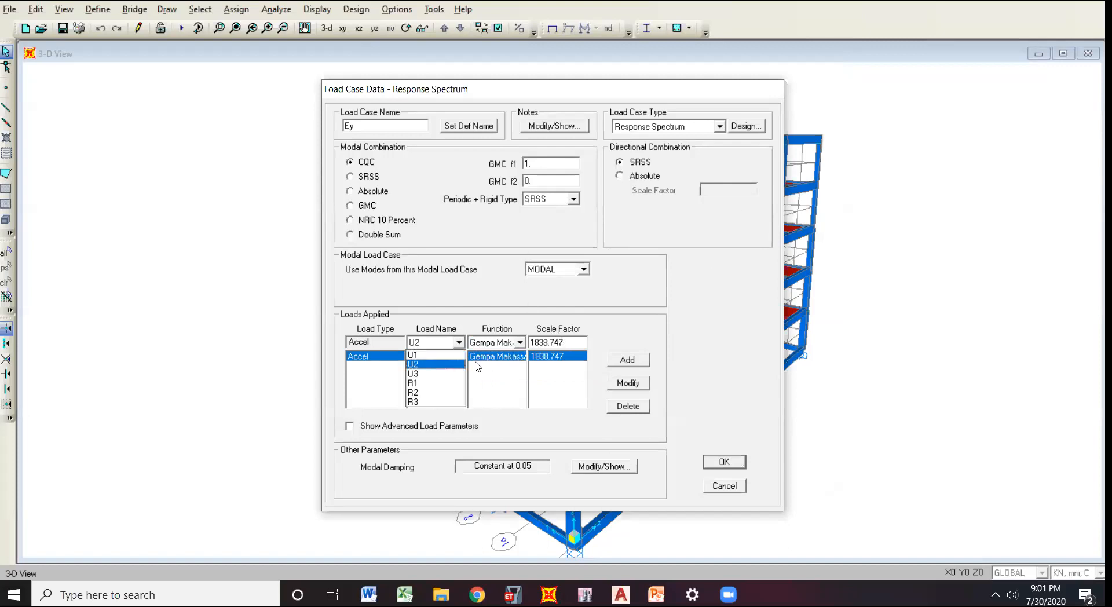
click(765, 452)
click(736, 467)
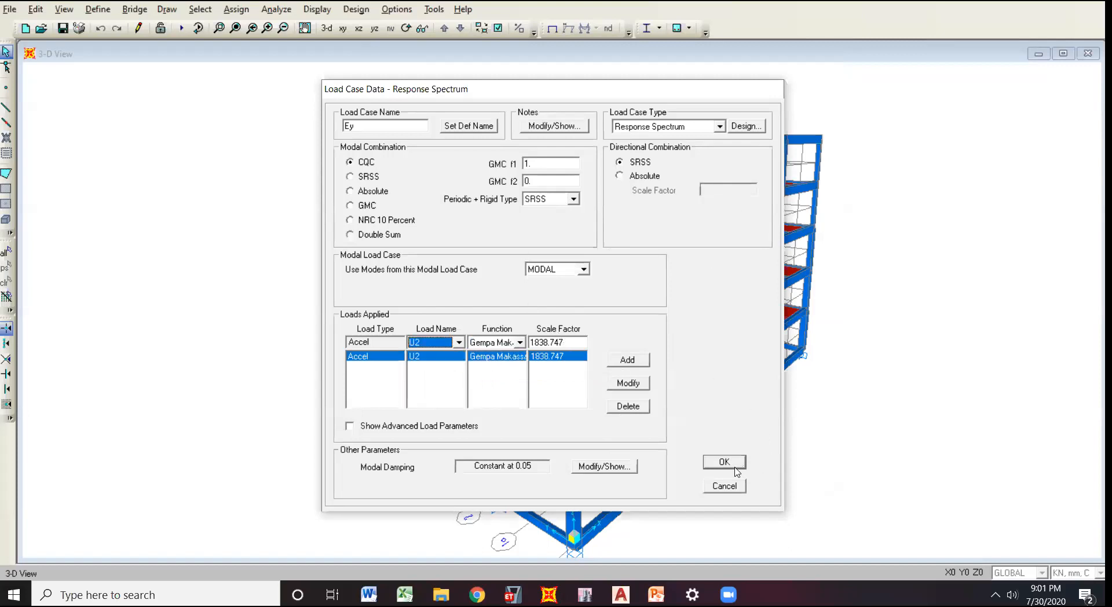
click(640, 376)
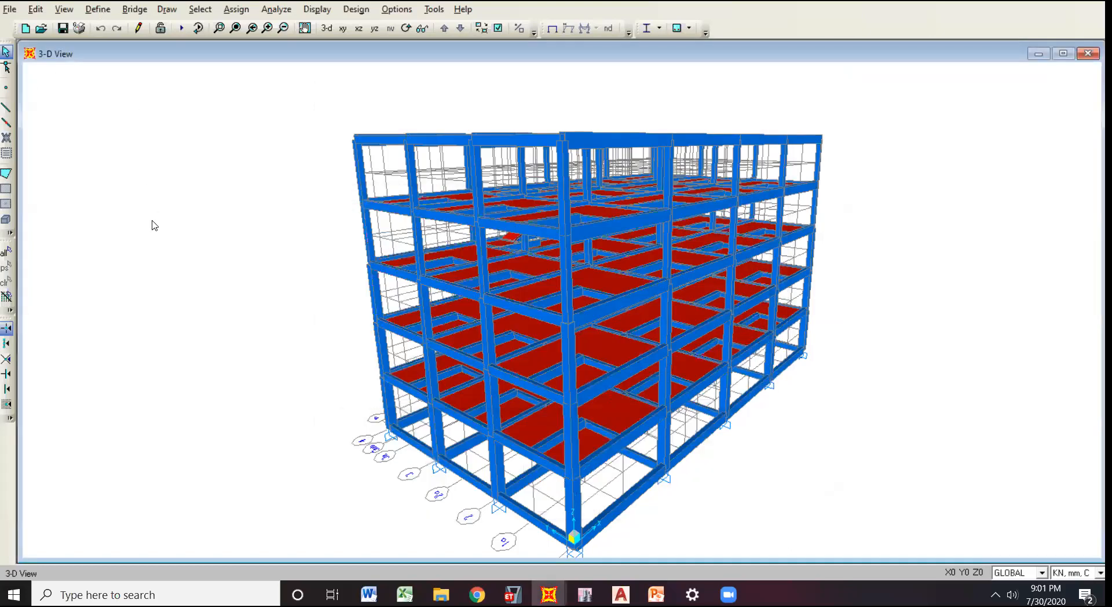
View the list of defined response spectrum functions and cancel without changing it.
key(alt+d)
mouse_move(194, 196)
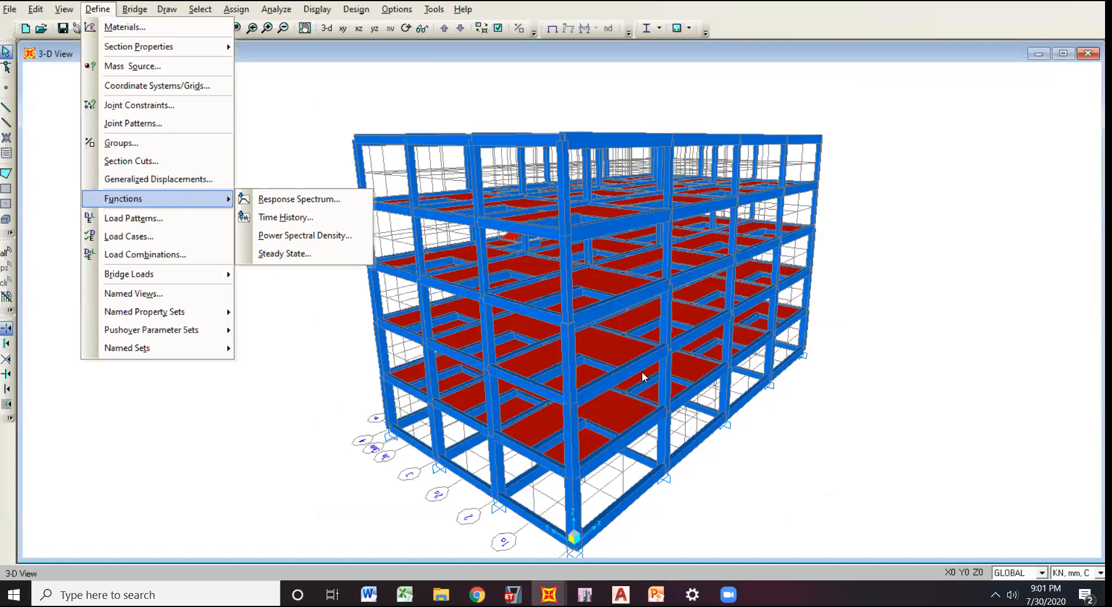
key(r)
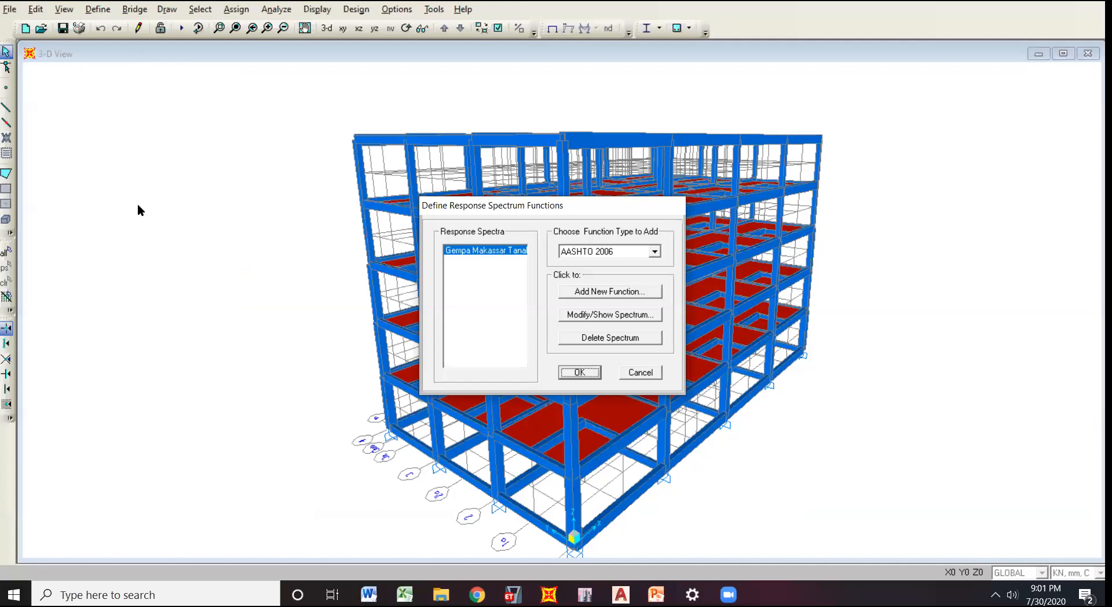
click(641, 372)
Run the analysis for the DEAD, MODAL, LIVE, Ex and Ey load cases.
click(101, 9)
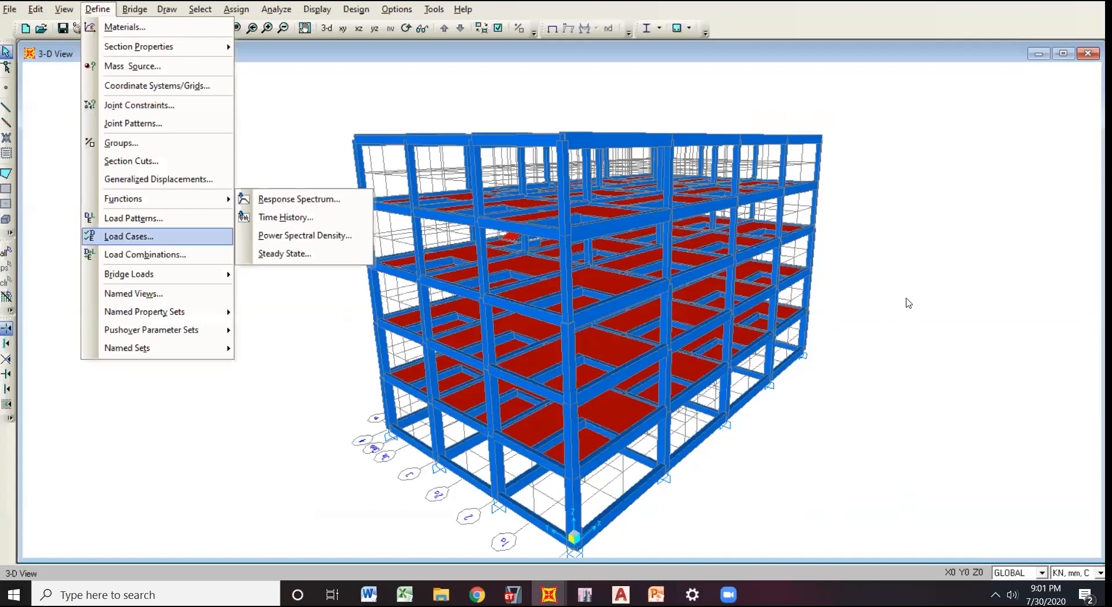
key(F5)
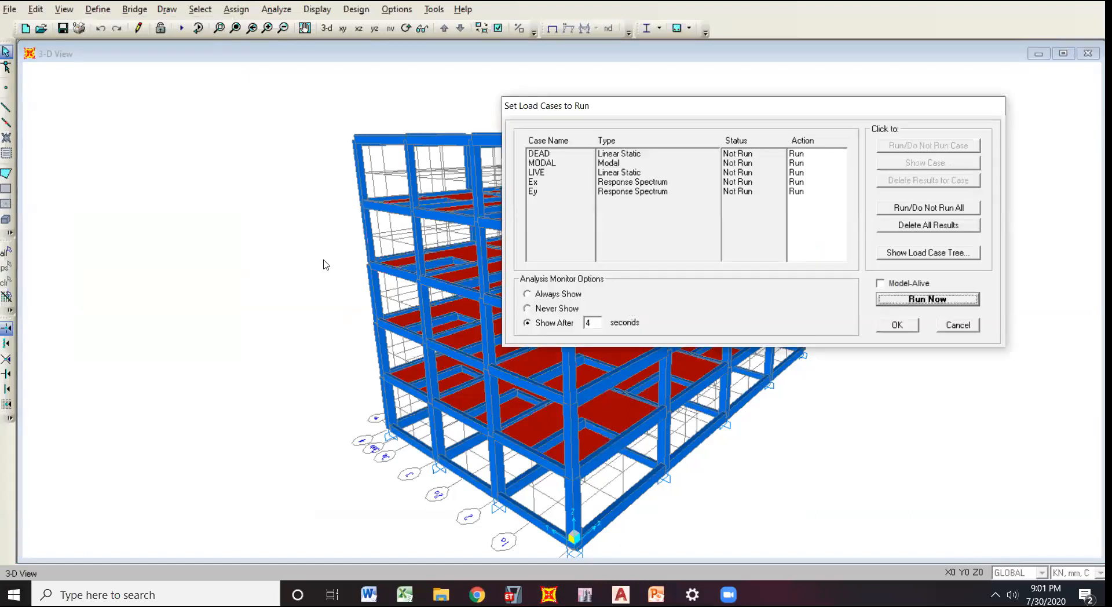
key(Return)
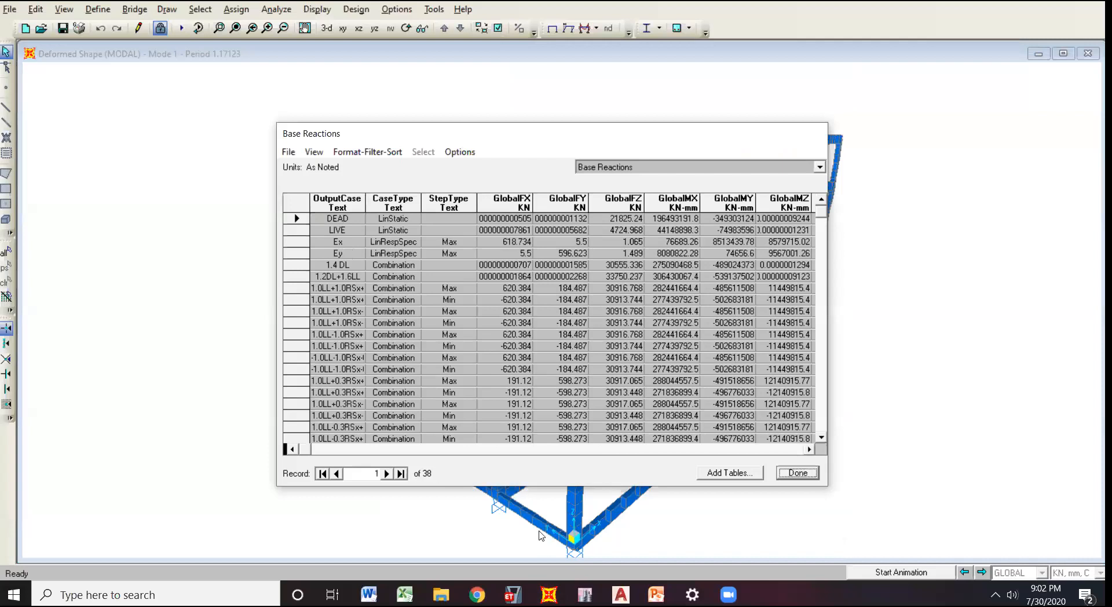
Examine the GlobalFX and GlobalFY reactions of the Ex and Ey cases in the Base Reactions table.
click(340, 254)
click(355, 242)
key(Down)
click(521, 242)
click(574, 242)
click(515, 246)
click(570, 252)
click(344, 242)
click(519, 242)
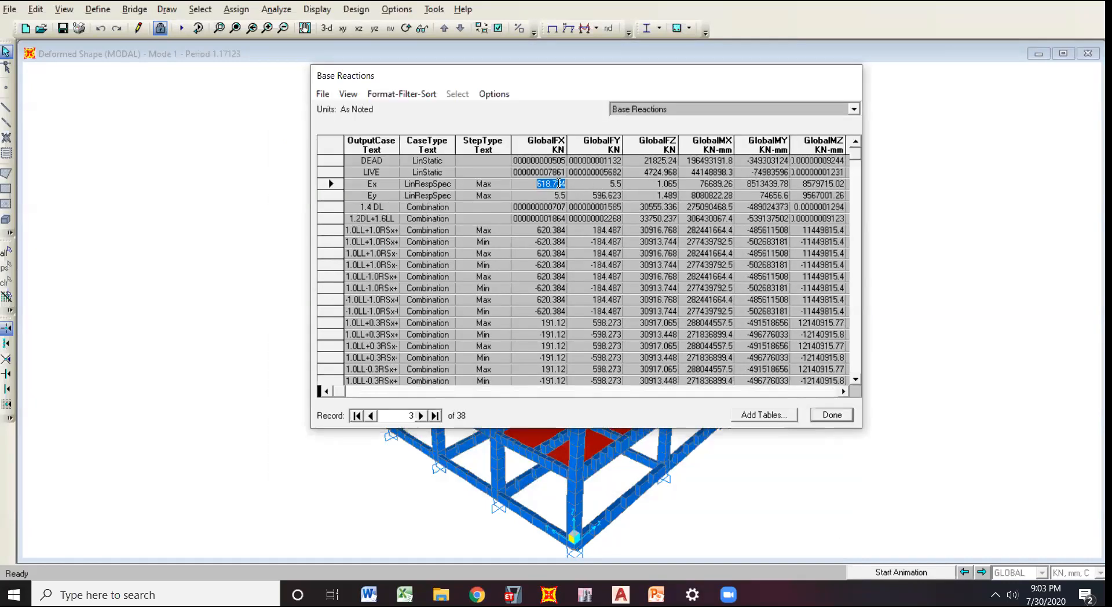
Locate the Ey row in the Base Reactions table and check its GlobalFY reaction against the Ex case.
click(383, 185)
click(384, 197)
click(606, 196)
key(Left)
key(Right)
key(Escape)
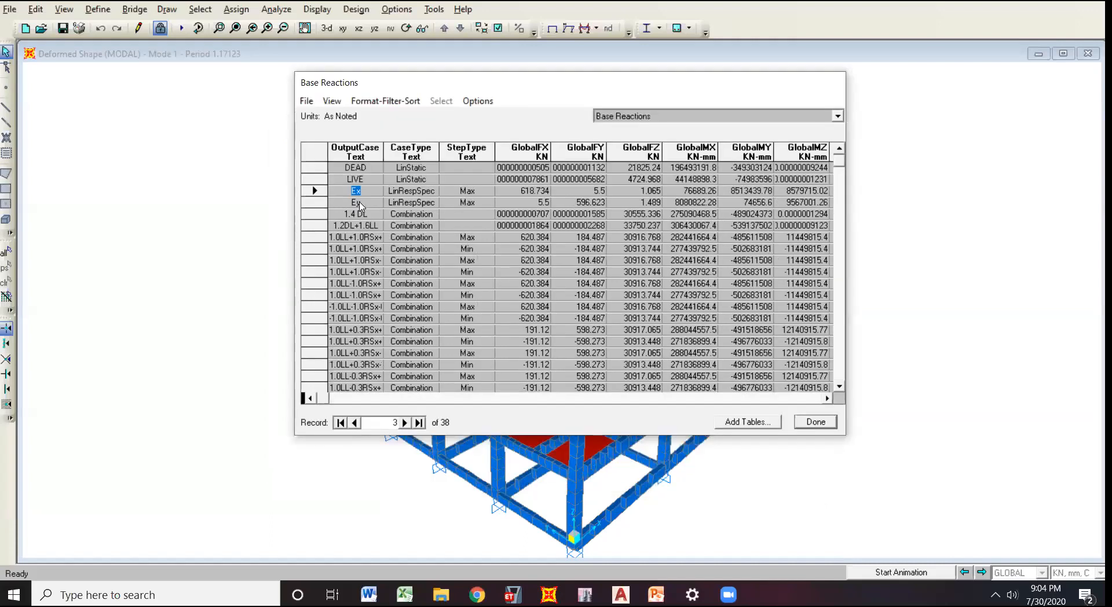
Step through the combination rows below Ey in the Base Reactions table and return to the Ex row.
key(Down)
key(Down)
key(Down)
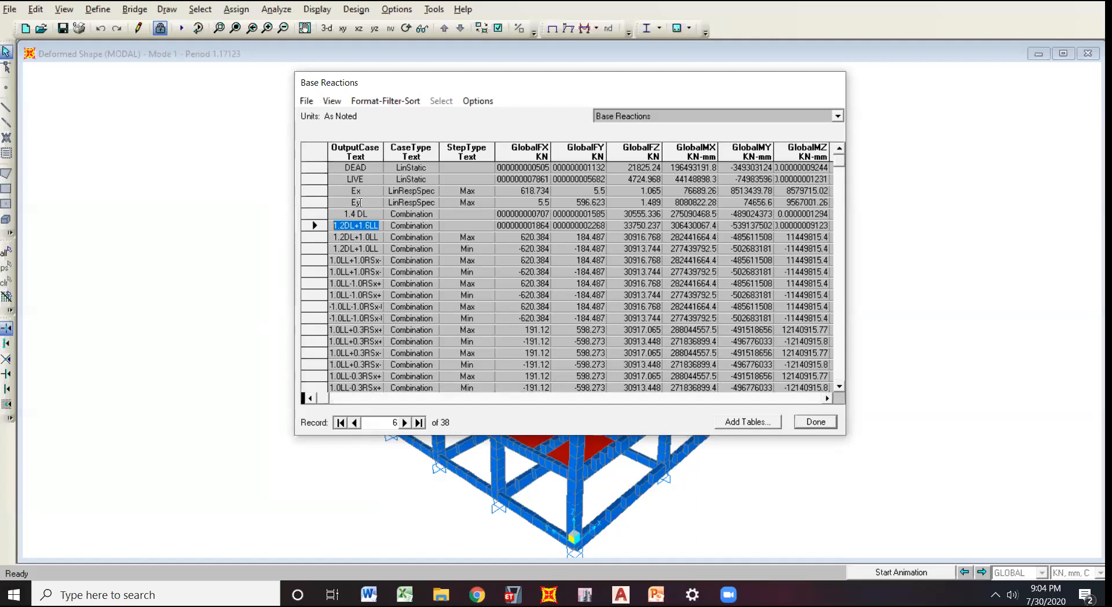
key(Up)
key(Up)
key(Up)
key(Up)
key(Up)
click(369, 194)
drag(558, 84, 552, 82)
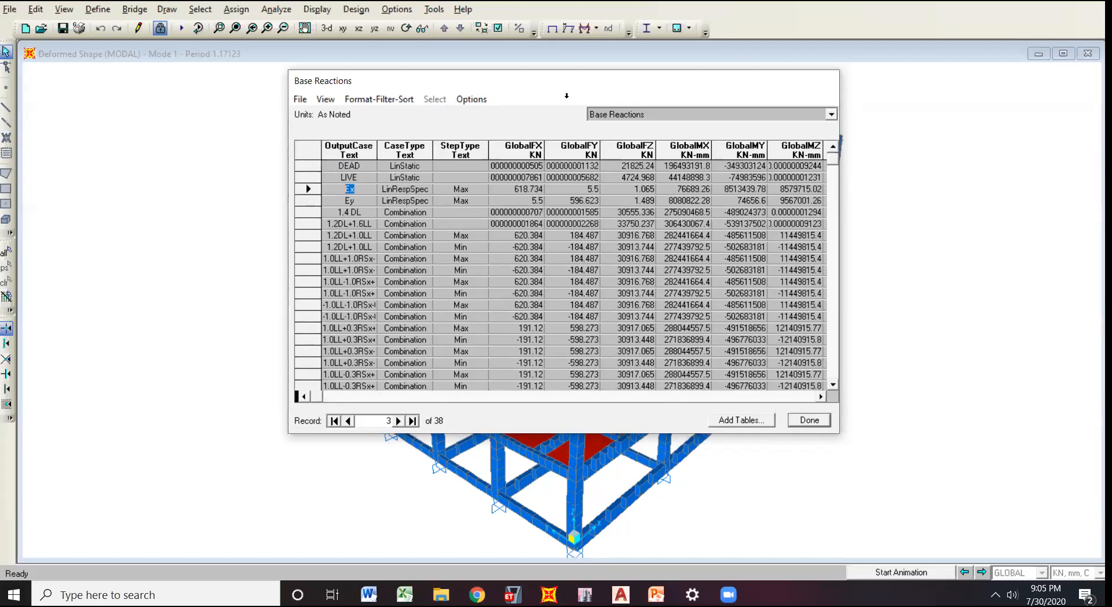
drag(566, 84, 566, 96)
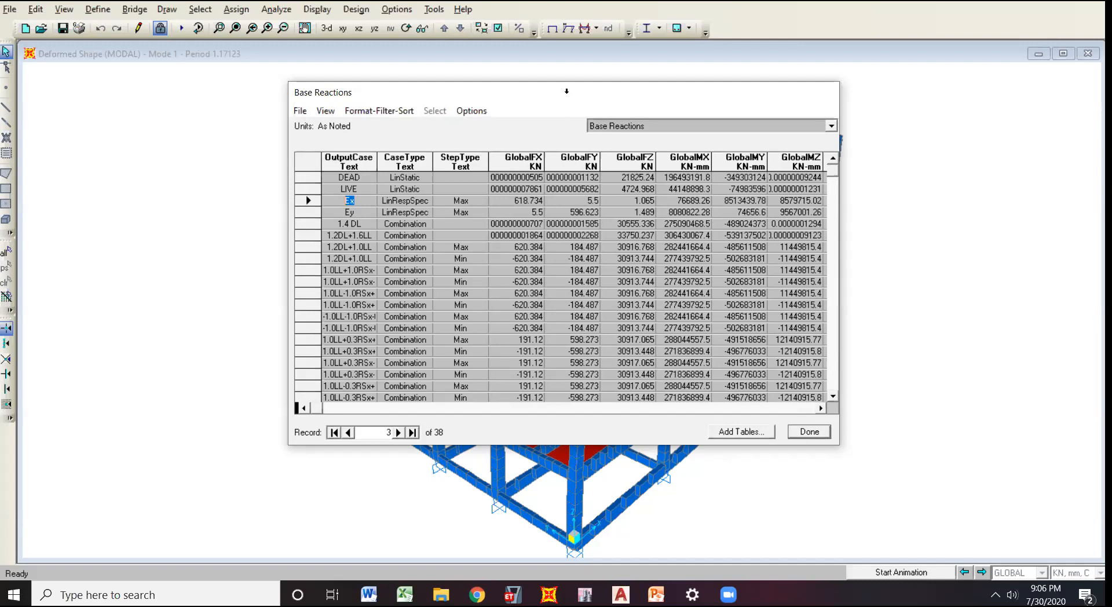
drag(571, 95, 571, 91)
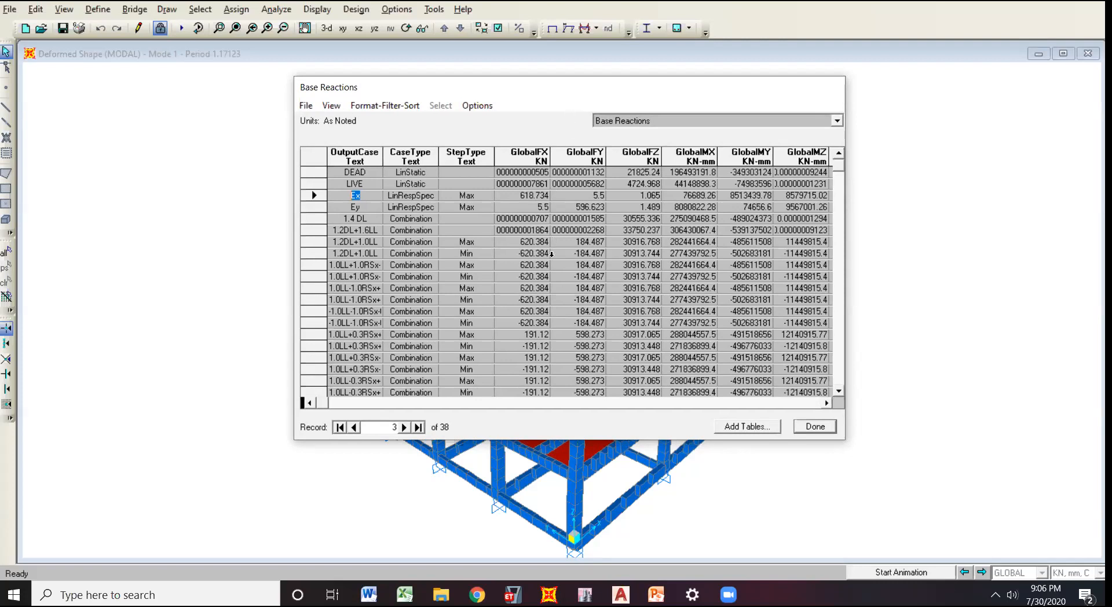
Check the Ey row, close the Base Reactions table and switch to the PowerPoint slide Partisipasi Massa.
click(370, 210)
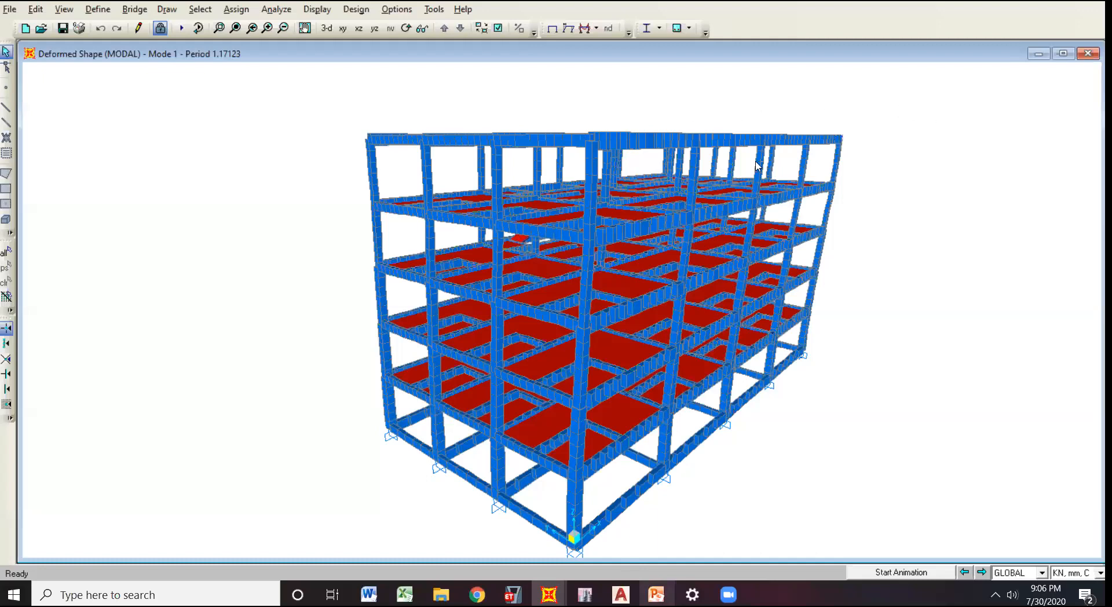
key(alt+Tab)
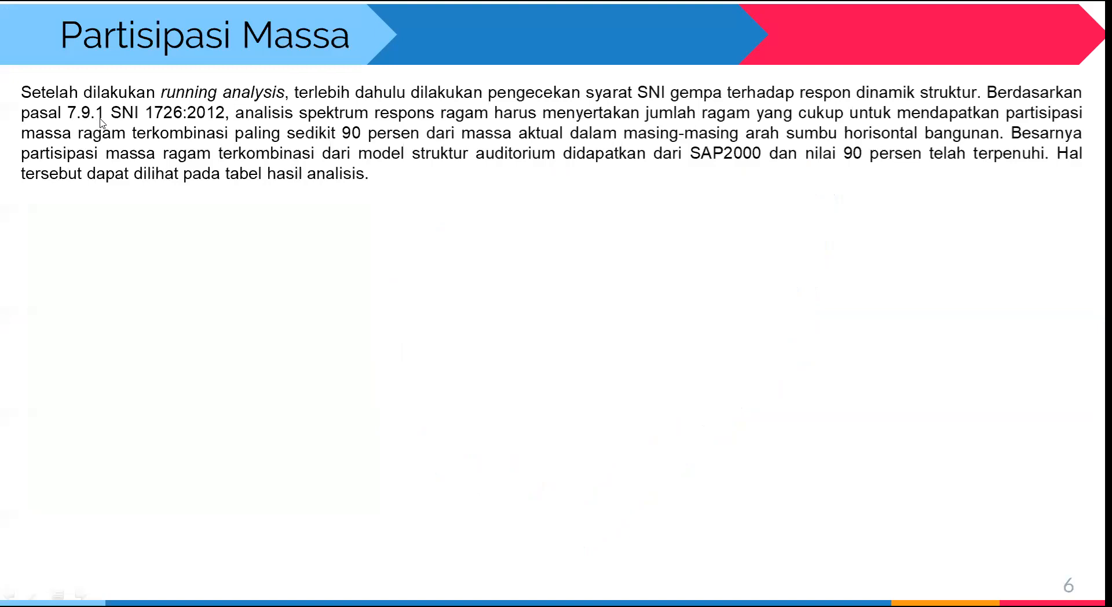
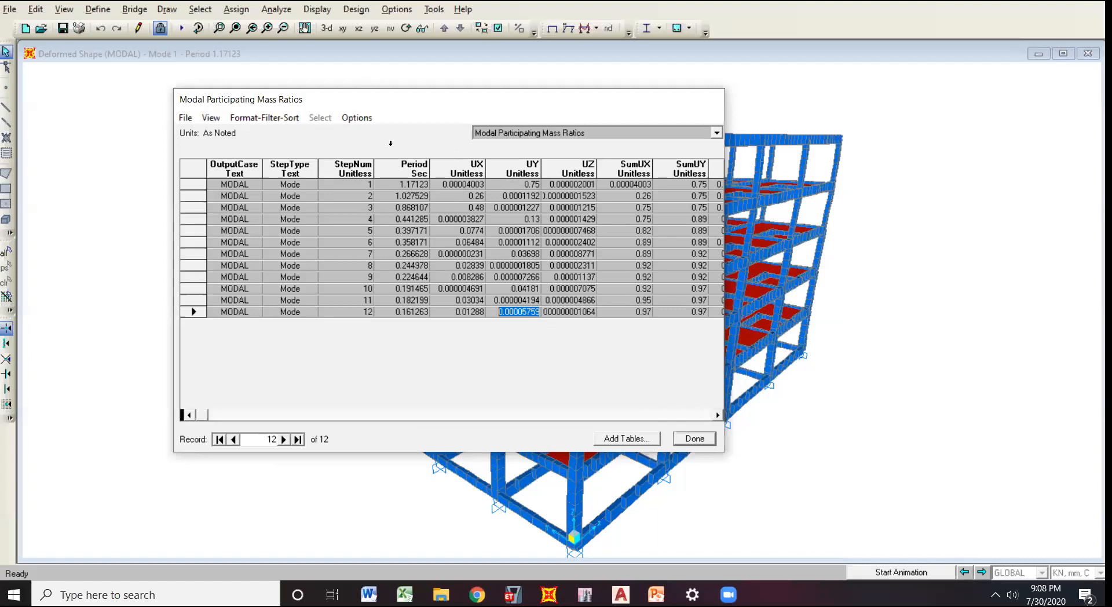
Examine the UX participation of the modes in the Modal Participating Mass Ratios table and bring the SumUX and SumUY columns into view.
scroll(398, 326, up, 3)
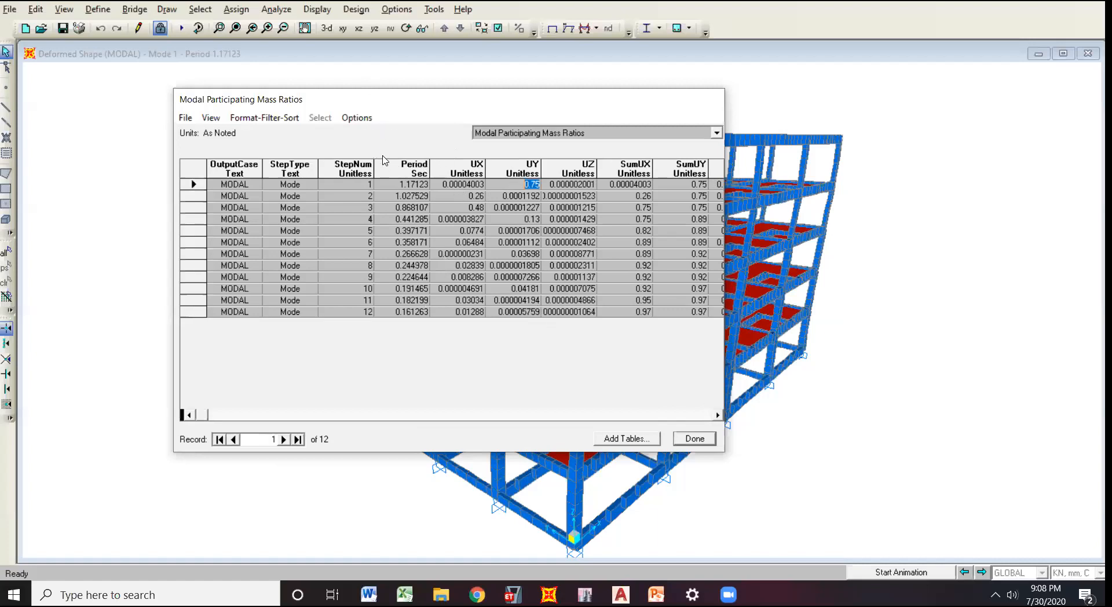
drag(380, 99, 302, 79)
click(405, 148)
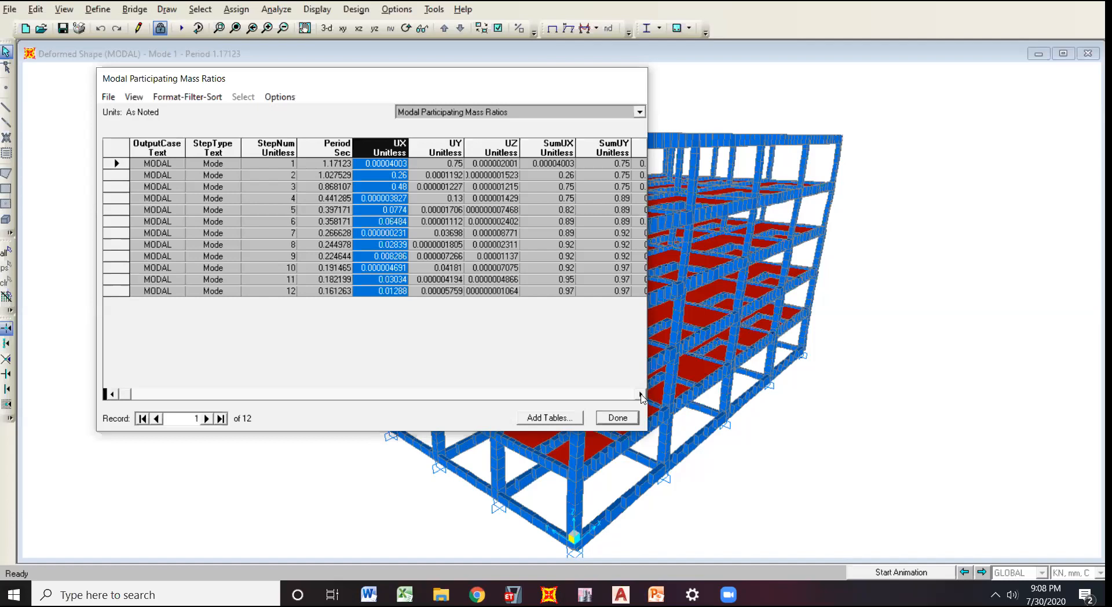
click(641, 396)
click(641, 395)
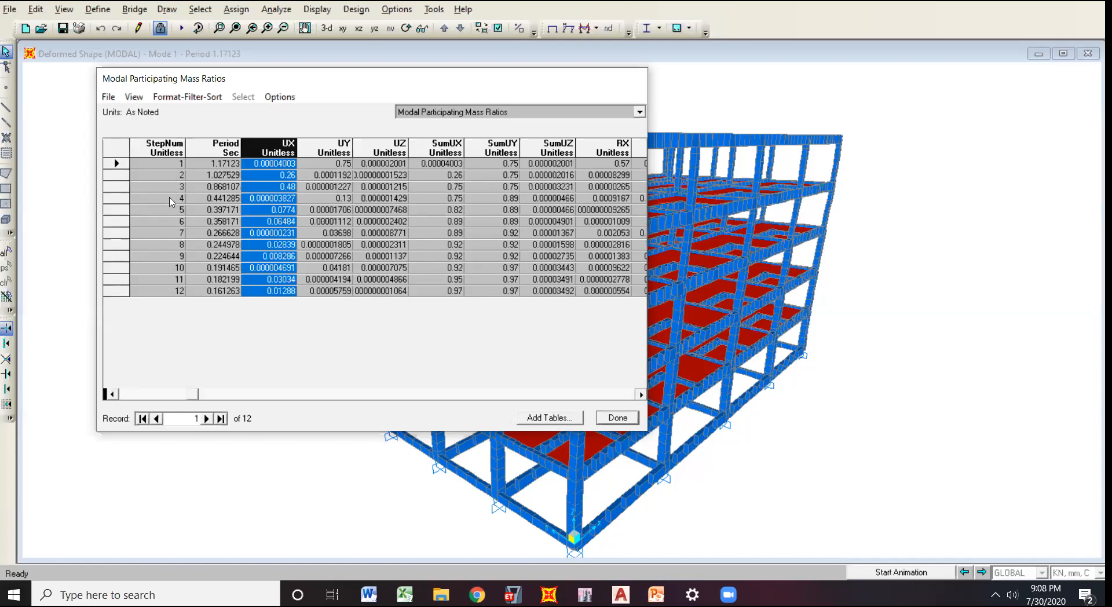
key(Tab)
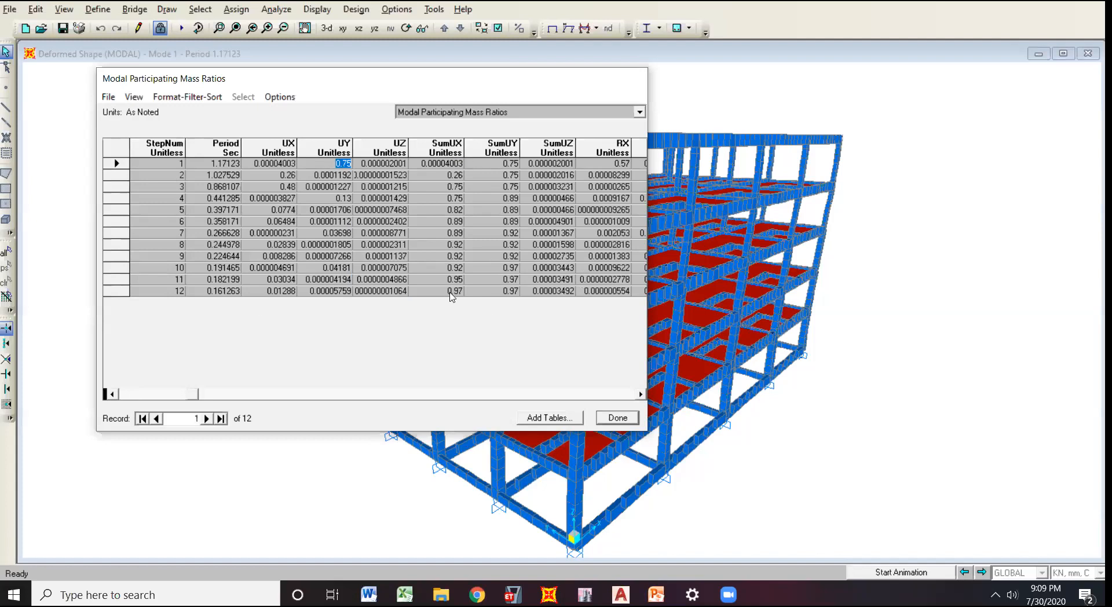
Check the cumulative SumUX and SumUY ratios of the last modes, including modes 8 to 12, and close the table.
click(497, 292)
click(444, 272)
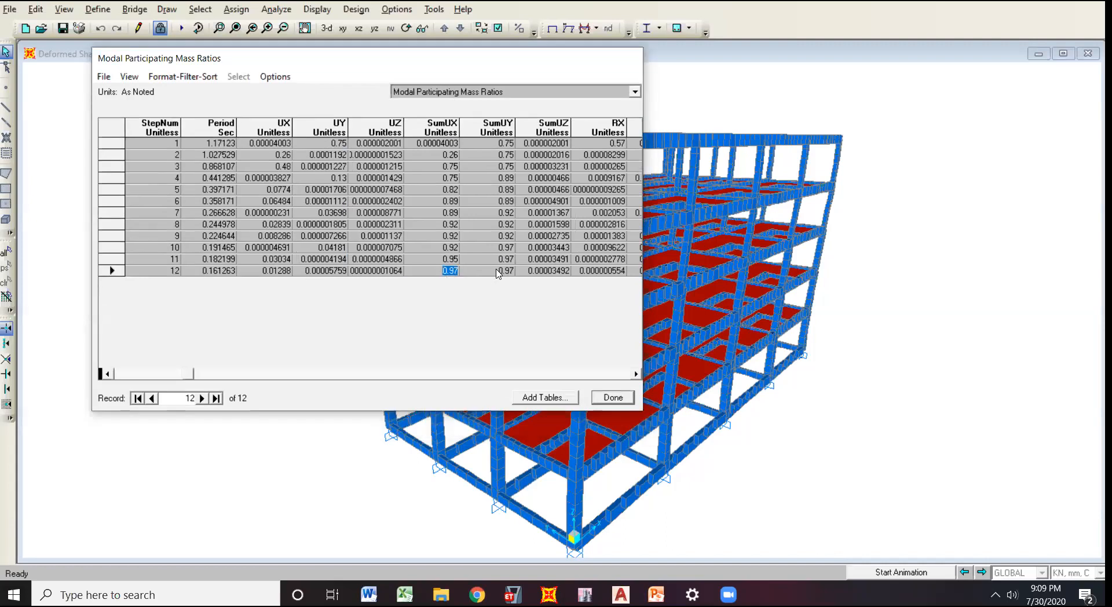
key(Up)
key(Right)
click(498, 225)
key(Down)
key(Down)
key(Down)
key(Down)
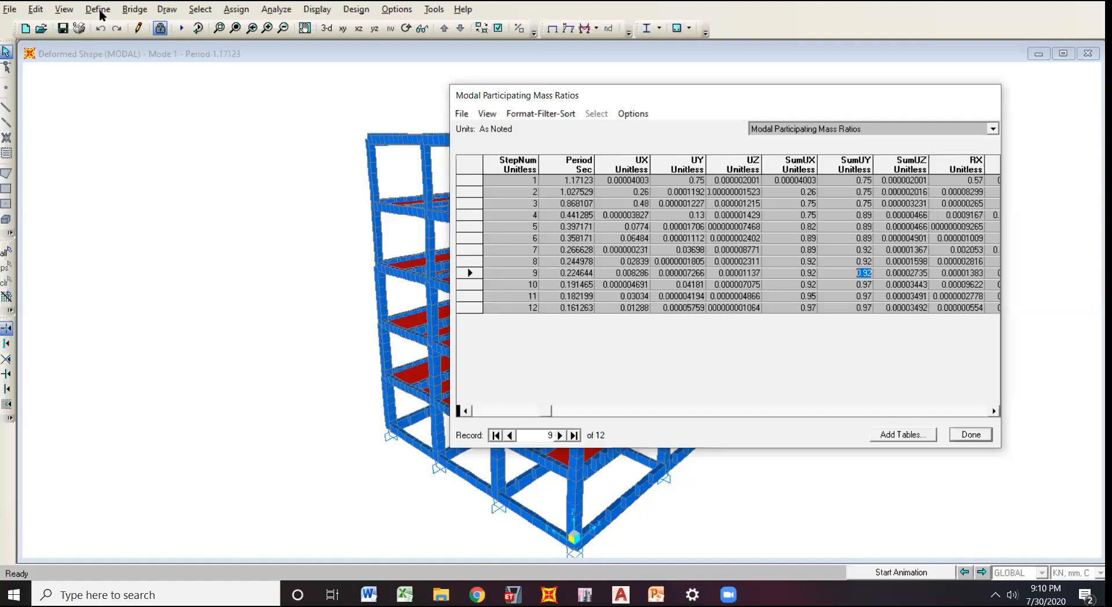
key(Escape)
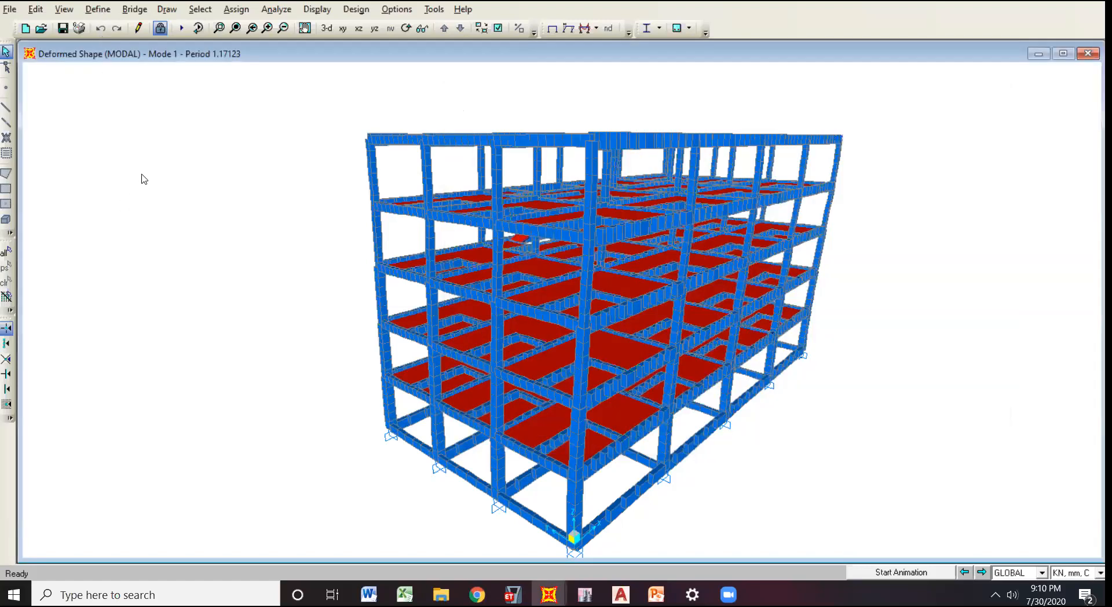
Show the undeformed shape and set the MODAL load case's maximum number of modes to 15.
key(F4)
key(alt+d)
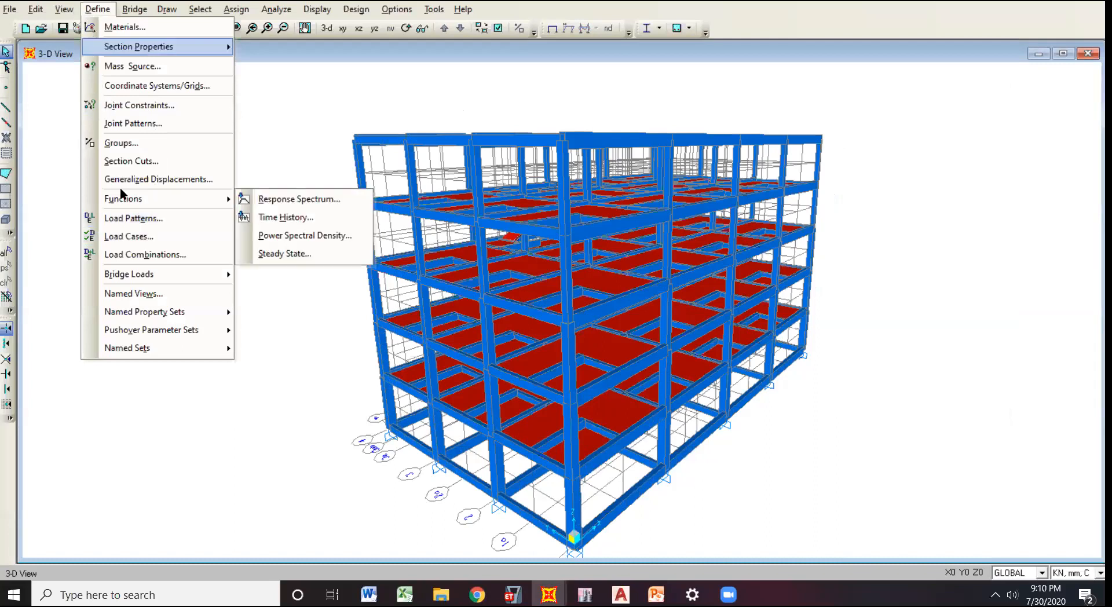
key(Left)
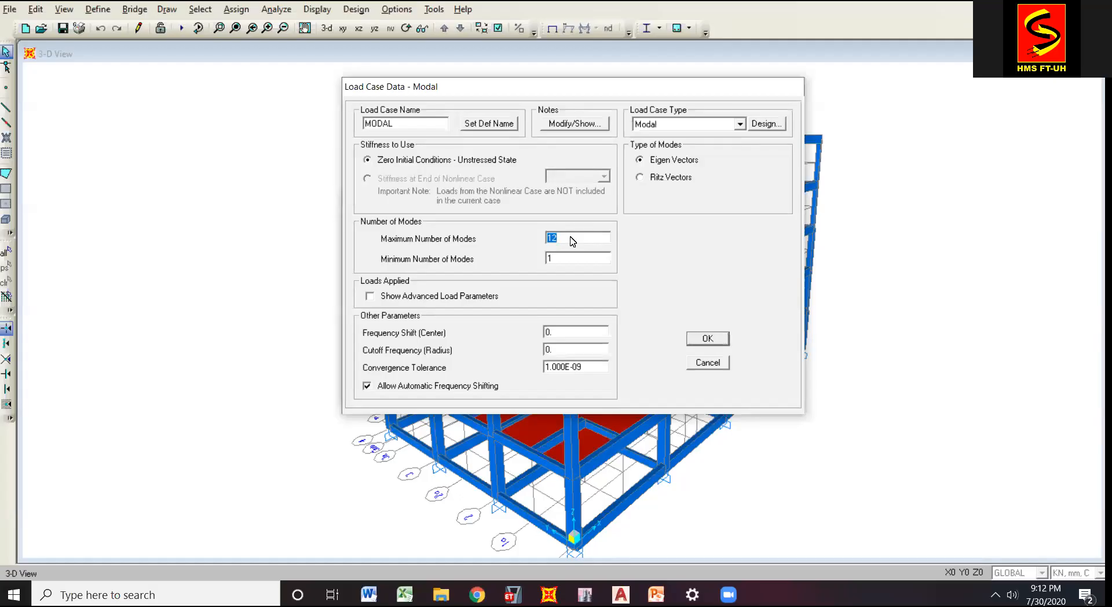
text(15)
drag(597, 95, 809, 94)
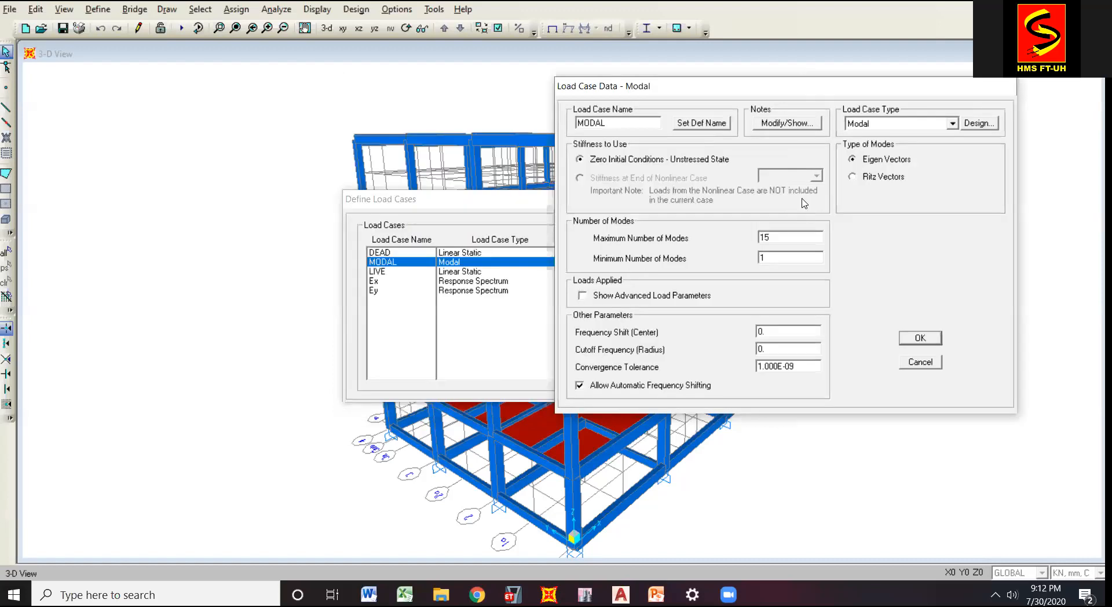
click(918, 338)
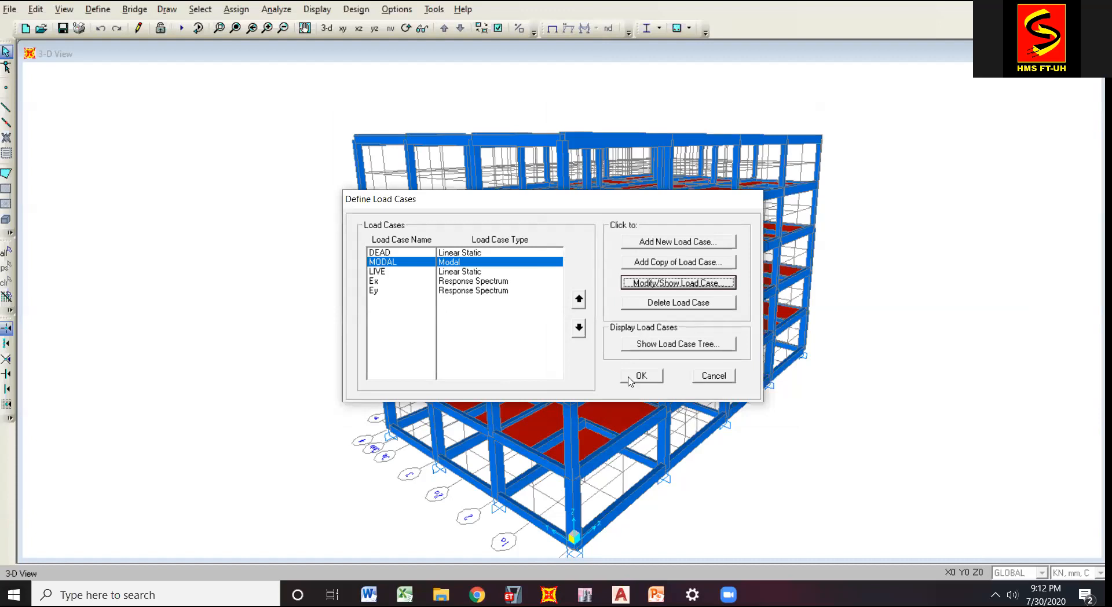
click(631, 380)
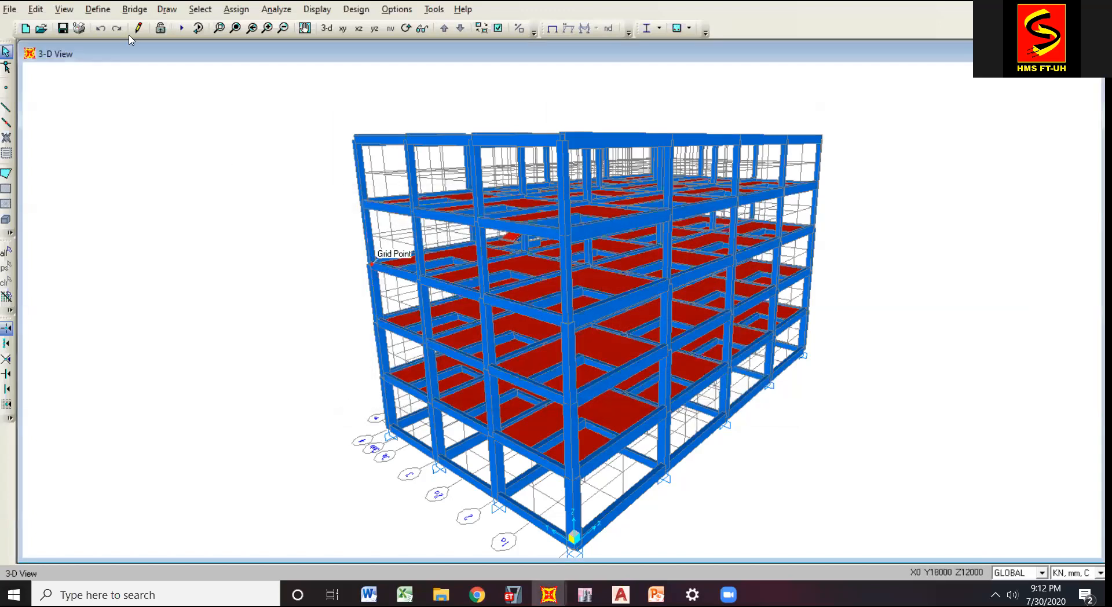
Rerun the analysis and close the completed analysis report.
click(98, 9)
click(254, 94)
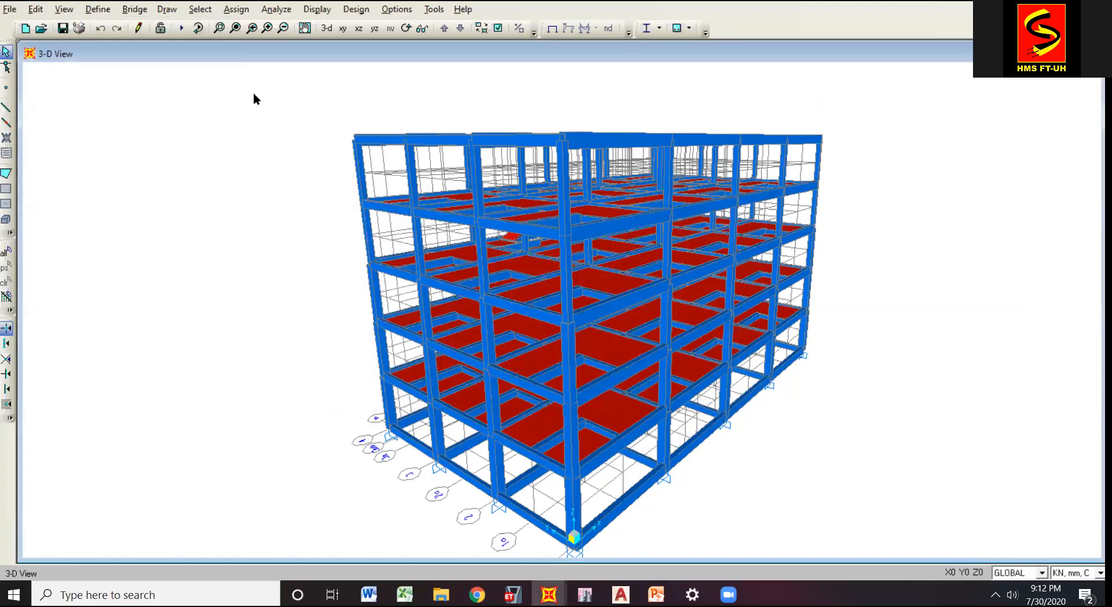
click(683, 371)
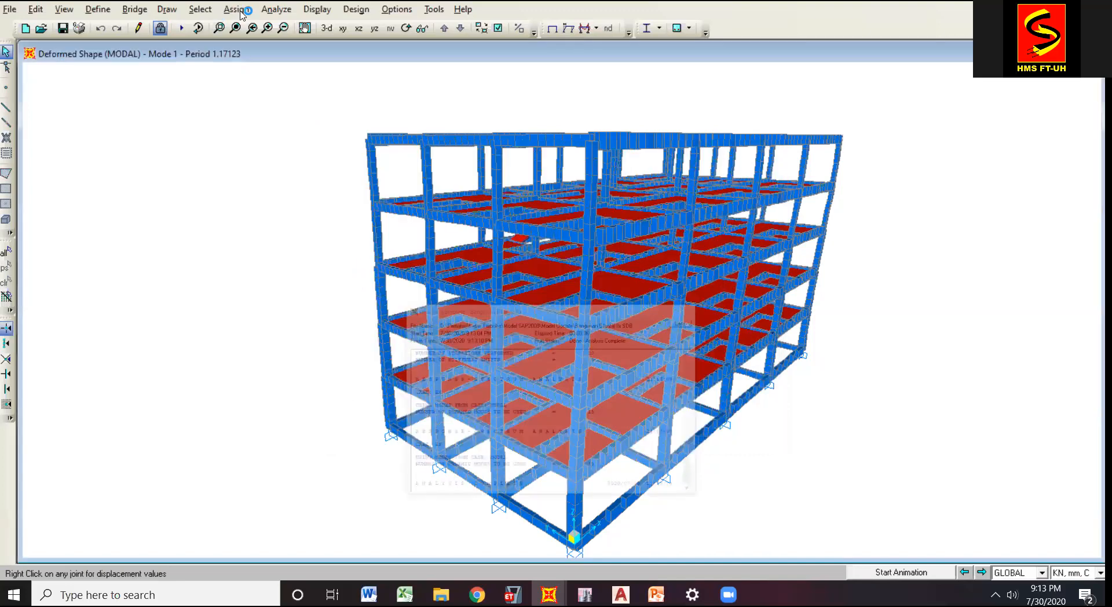
Display the Modal Participating Mass Ratios table from the structure output results.
click(317, 9)
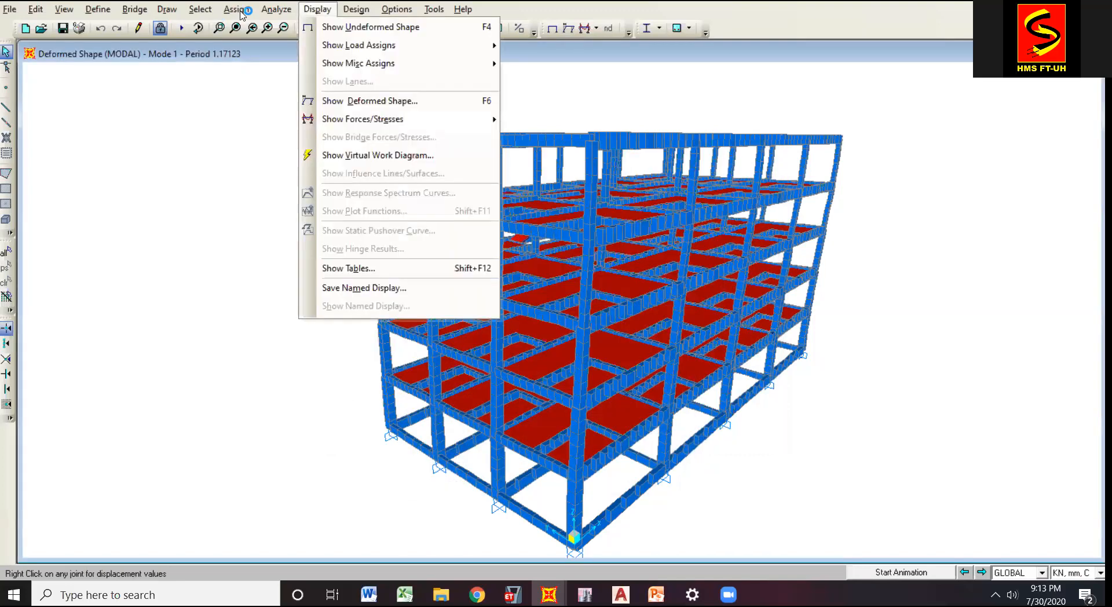
click(371, 267)
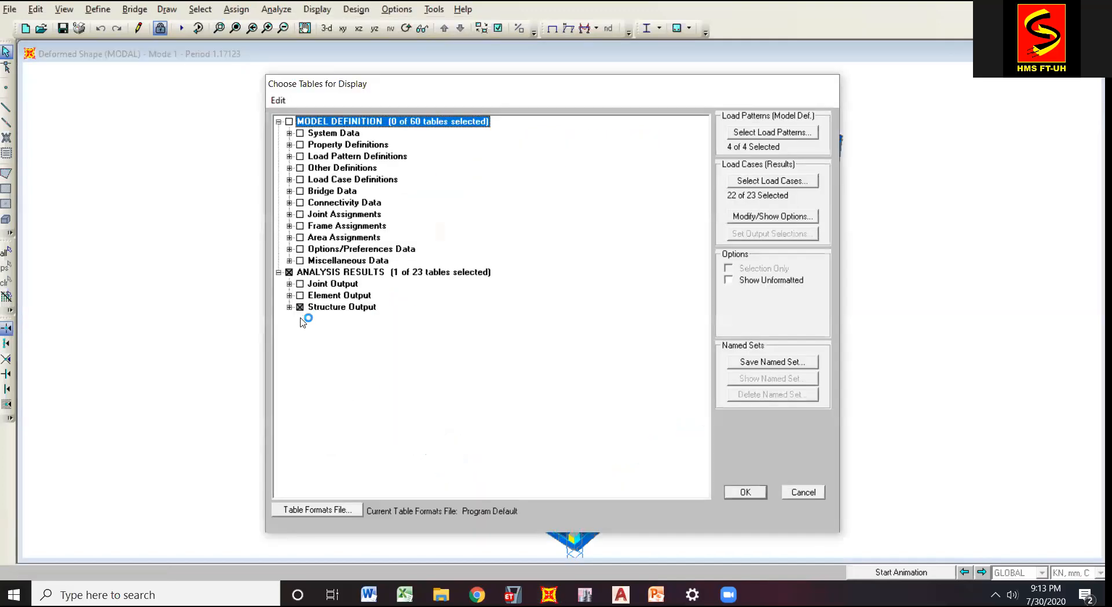
click(290, 307)
click(300, 330)
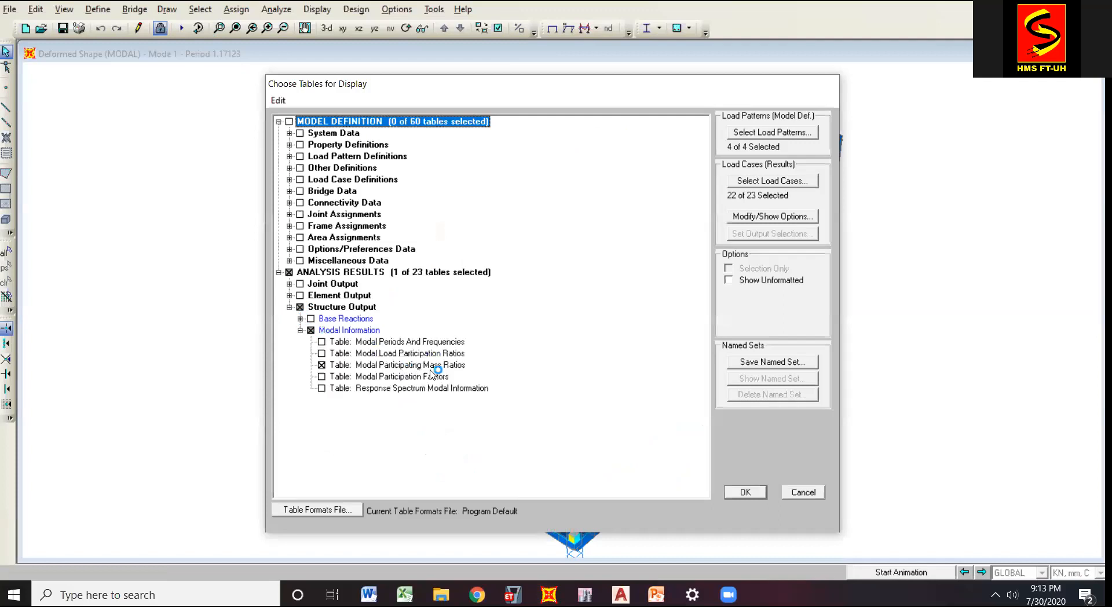
click(739, 493)
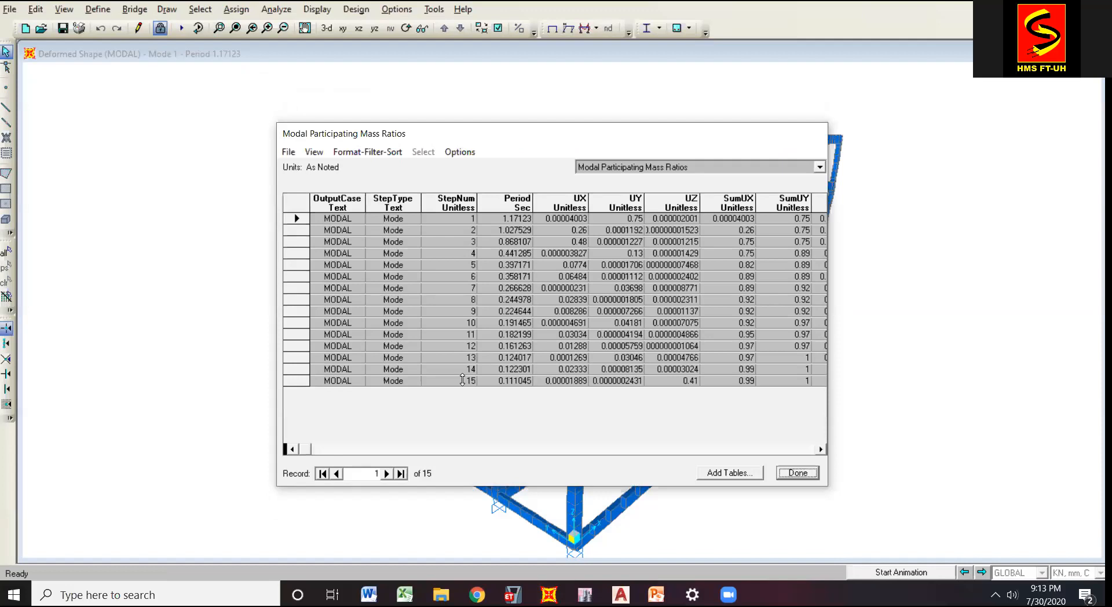
Check the SumUX and SumUY mass participation of mode 15, and close the Modal Participating Mass Ratios table.
click(462, 379)
click(822, 449)
click(822, 449)
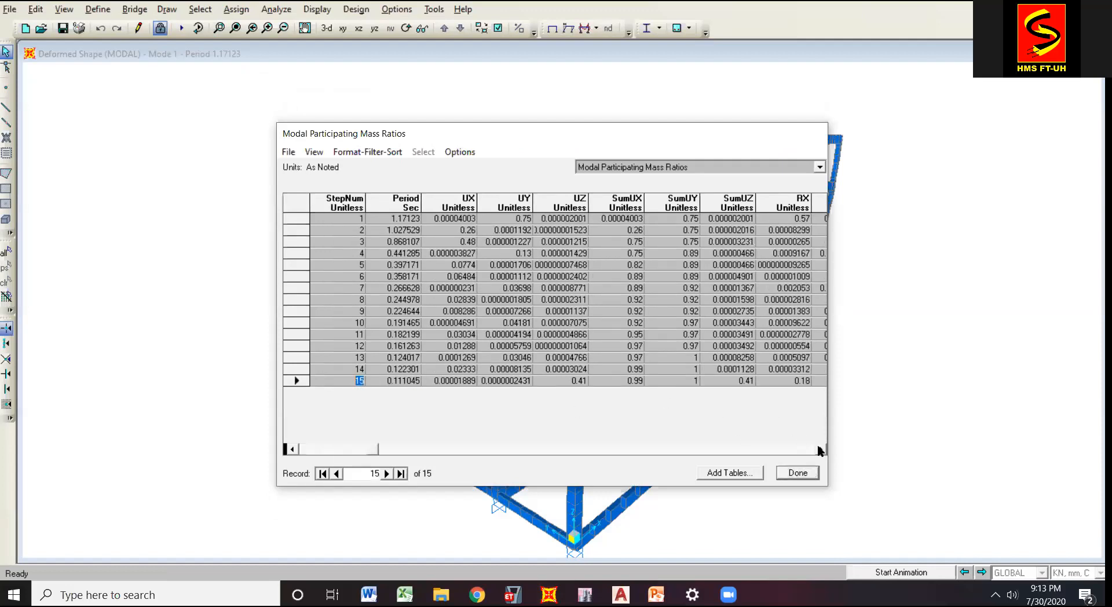
click(681, 380)
click(626, 382)
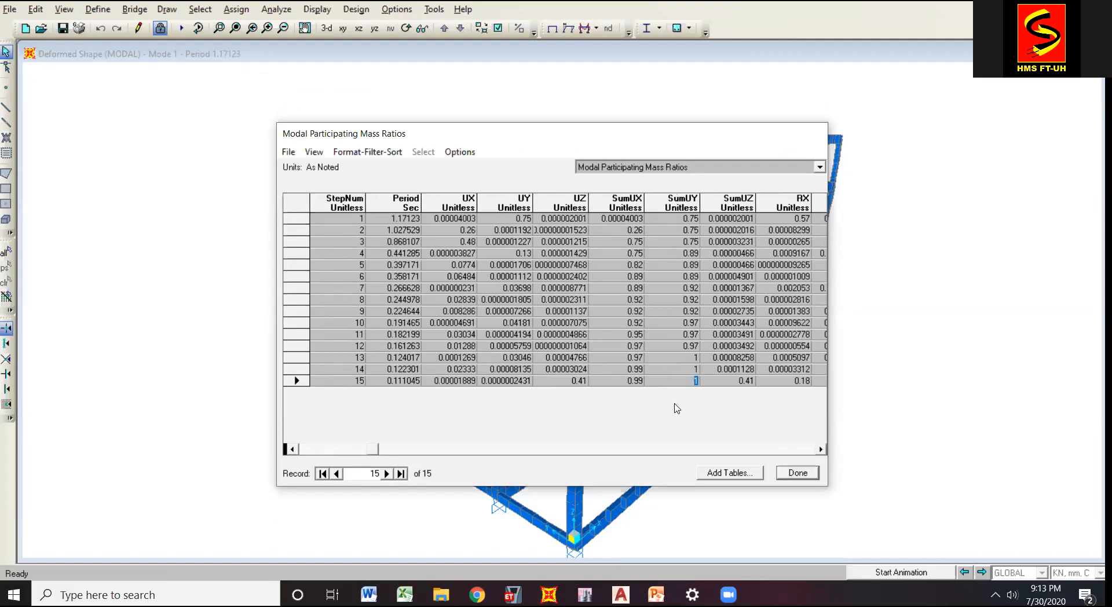
click(353, 450)
key(Return)
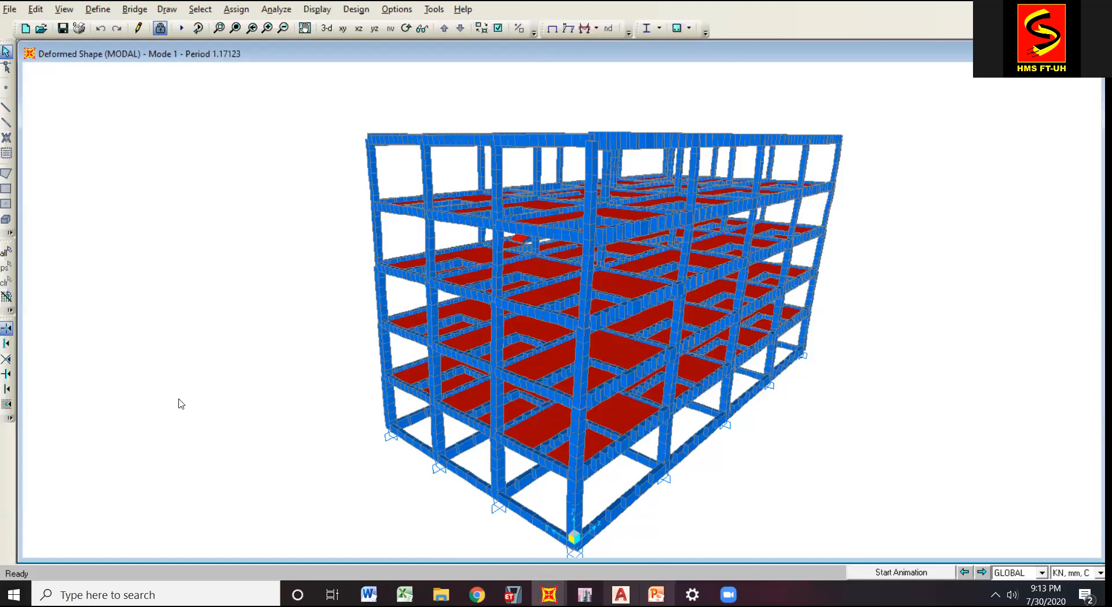
Switch to PowerPoint, look at the Perioda slide and return to slide 6, Partisipasi Massa.
key(alt+Tab)
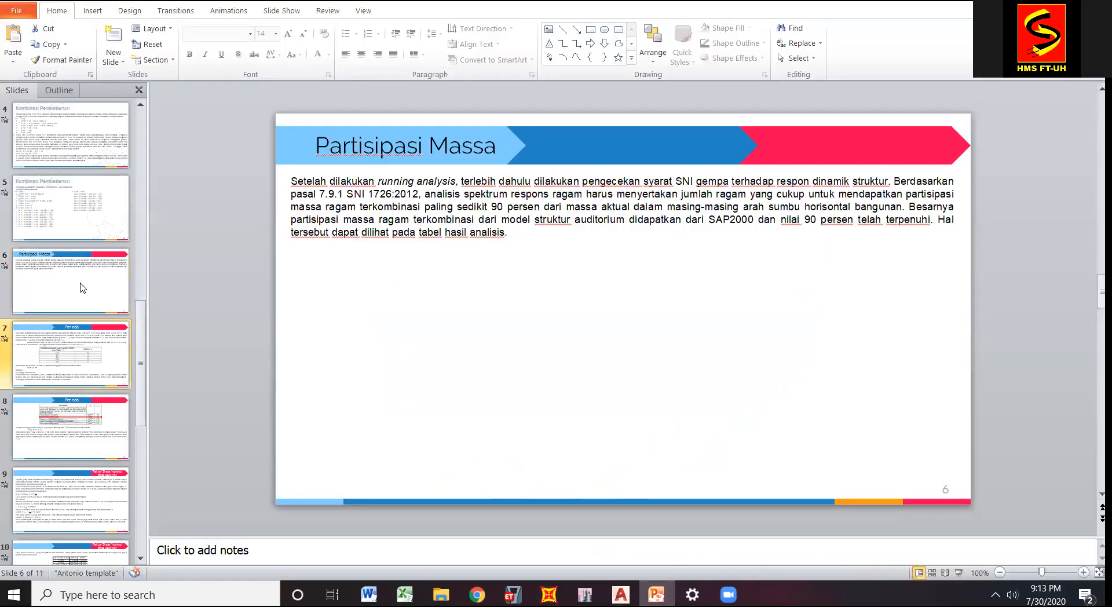
click(76, 294)
click(68, 350)
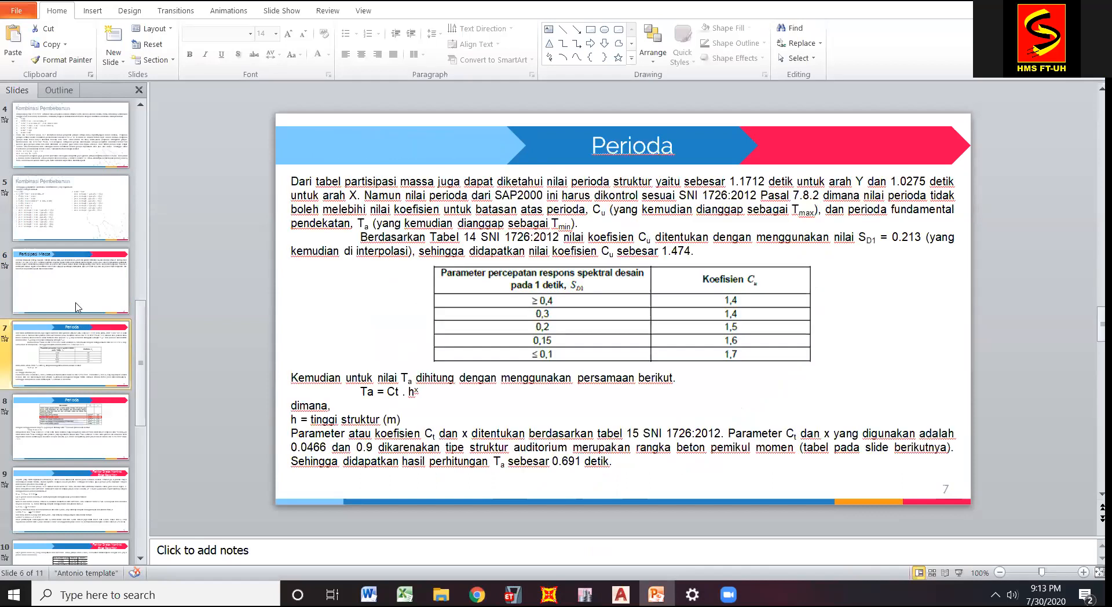
click(77, 307)
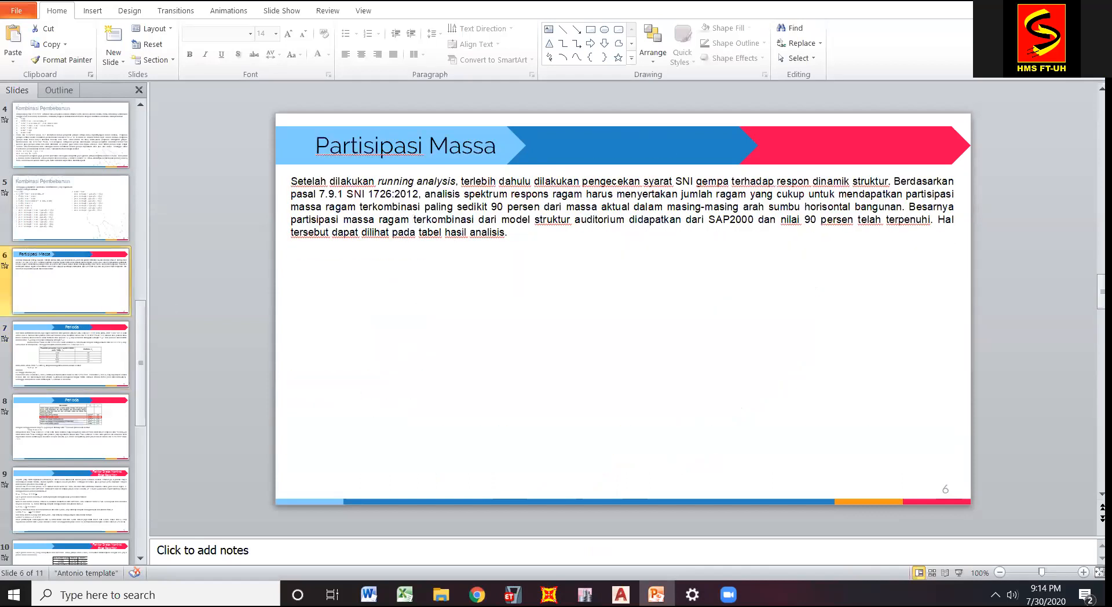
Start the slide show at the Partisipasi Massa slide and advance to the following slide.
click(961, 573)
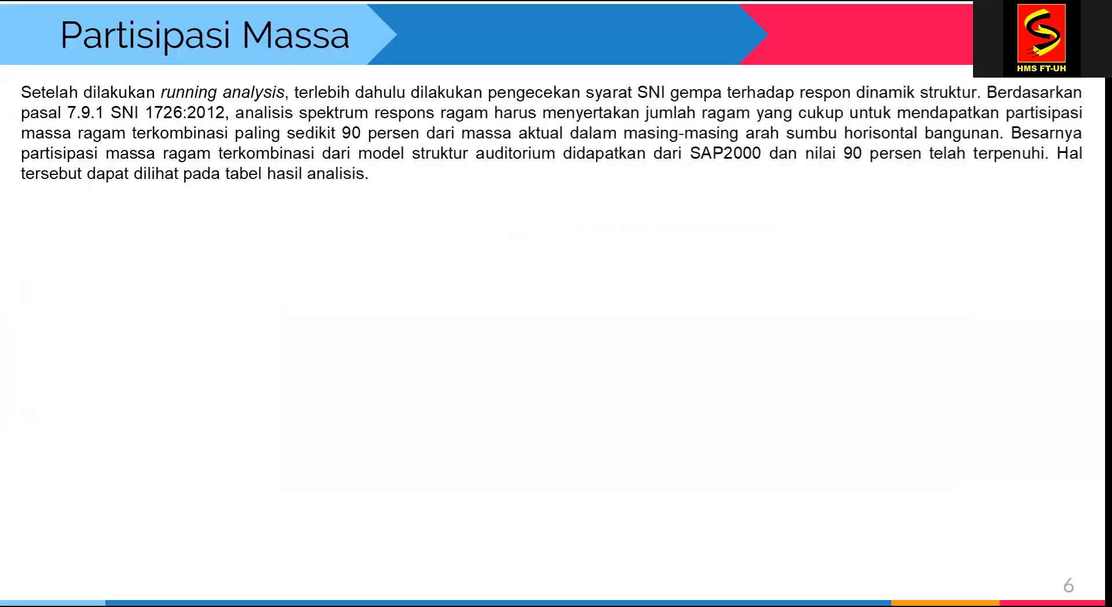
key(Right)
key(Left)
key(Right)
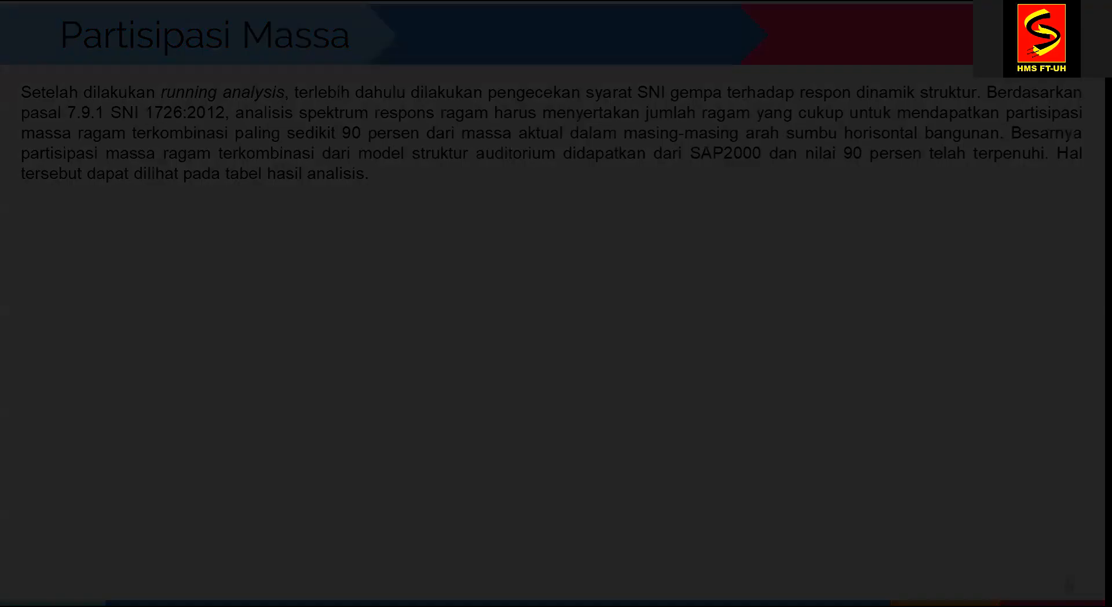
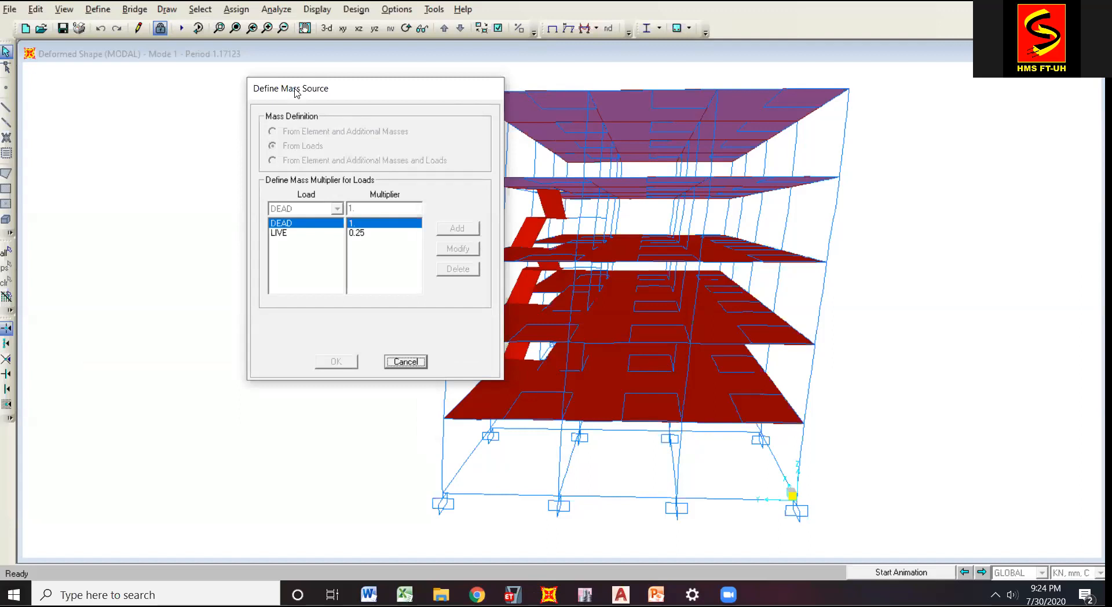
Review the DEAD and LIVE load multipliers in the Define Mass Source dialog and cancel the dialog.
drag(377, 85, 385, 73)
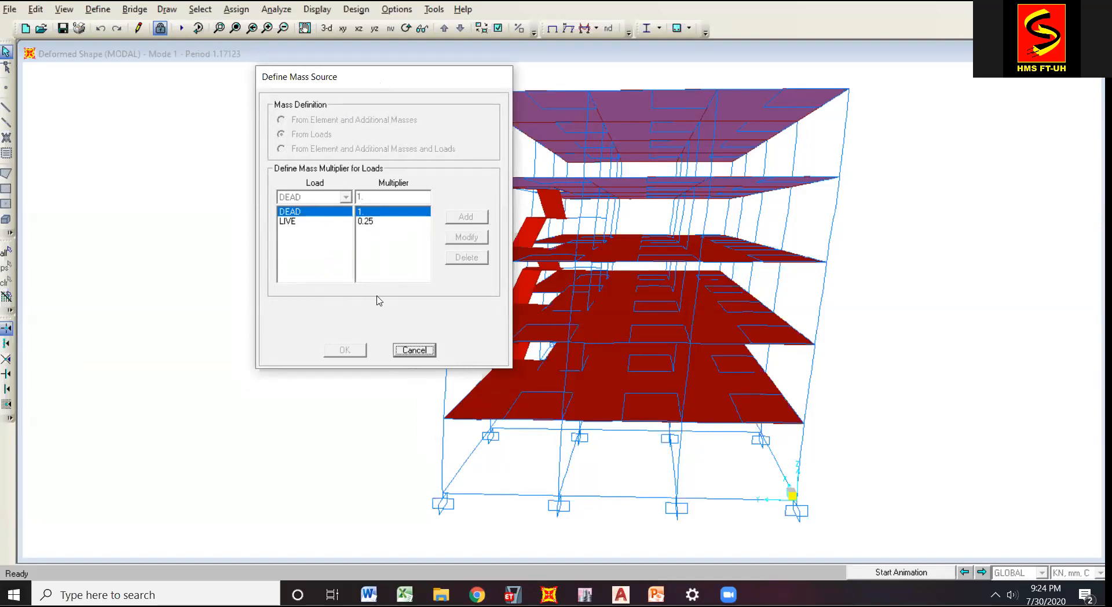
drag(387, 78, 409, 64)
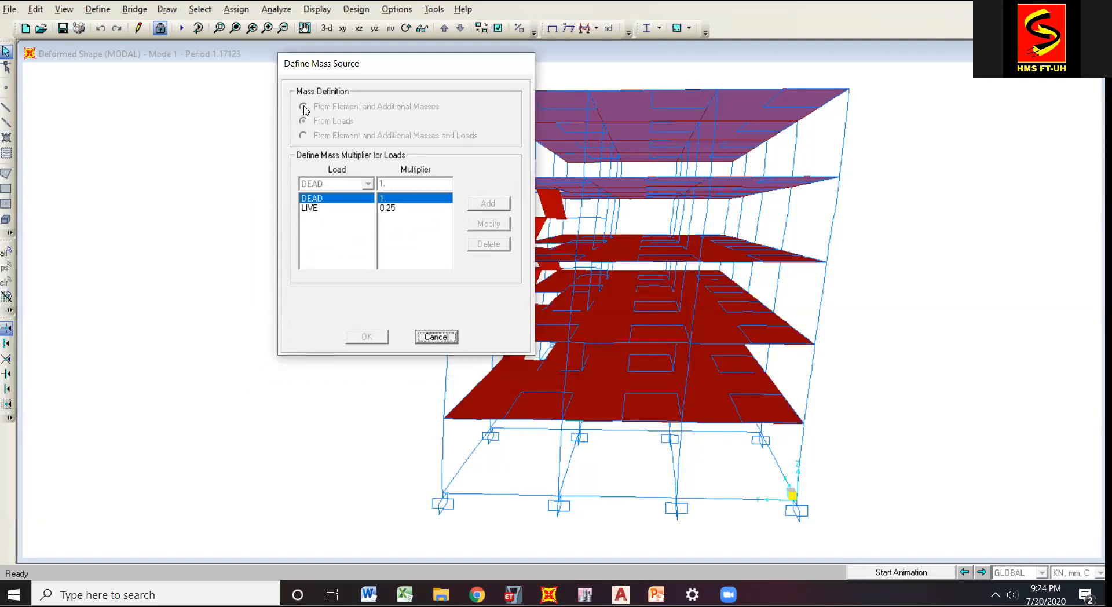
drag(404, 67, 387, 90)
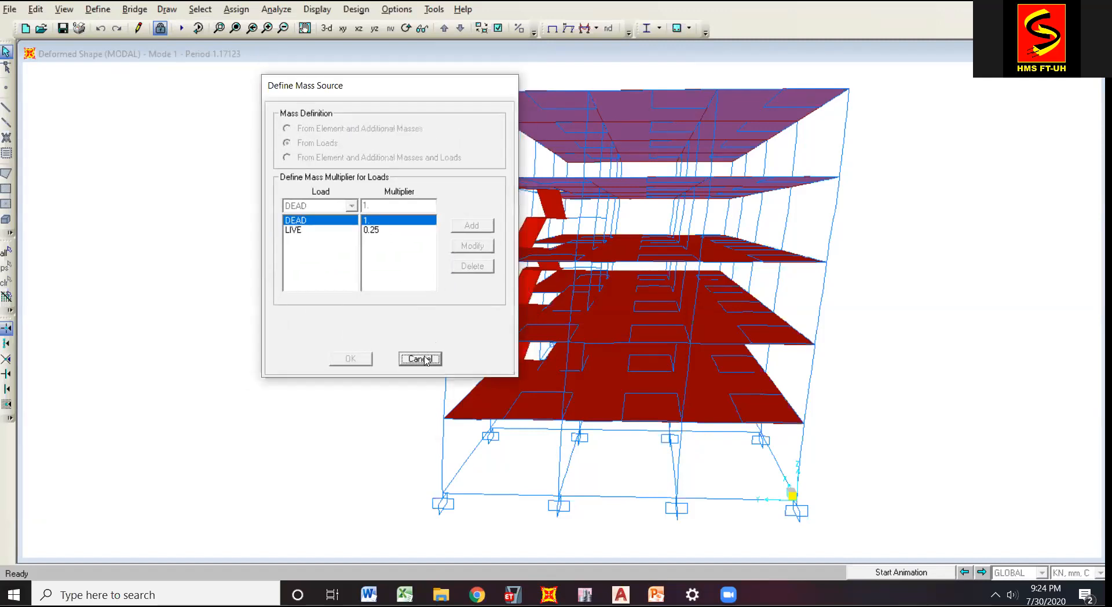
drag(370, 82, 272, 106)
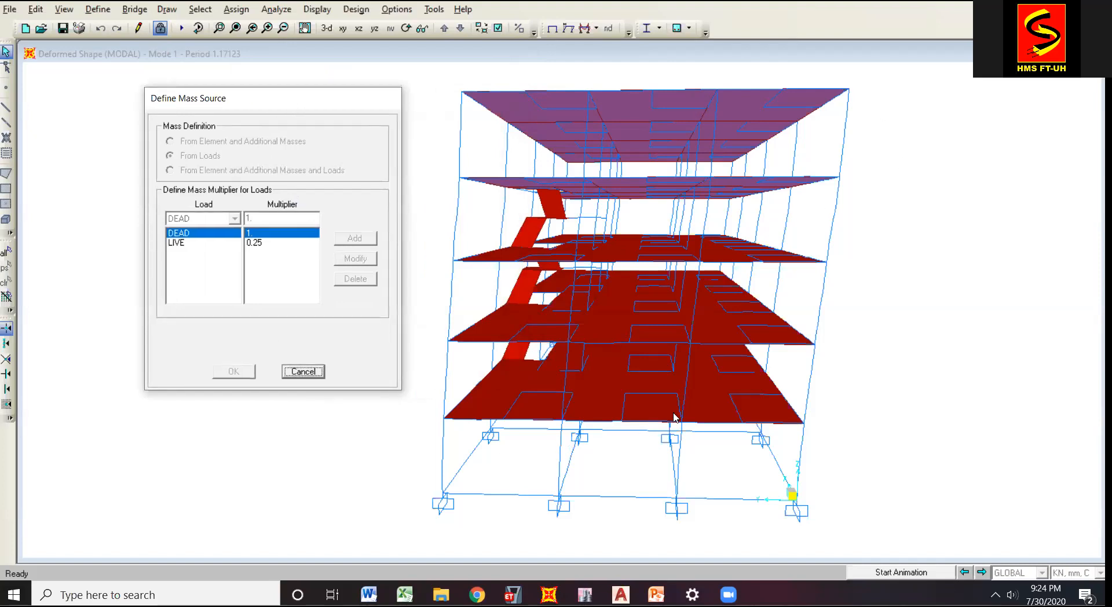
click(304, 372)
Switch to PowerPoint, start the slide show at slide 9, Faktor Skala/Kontrol Base Reaction, look at slide 10 and return to slide 9.
click(657, 594)
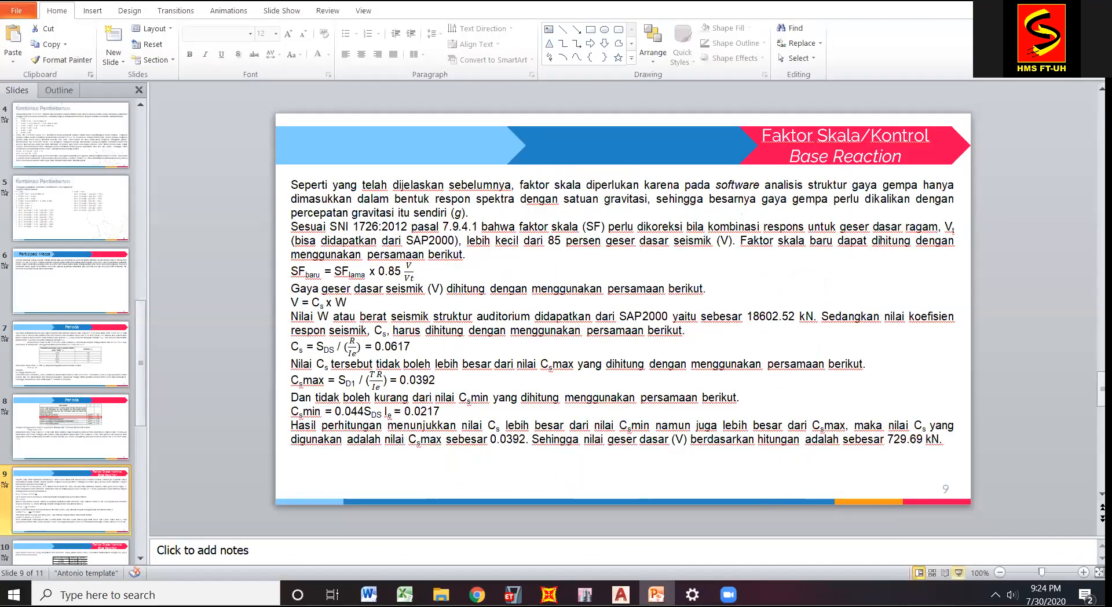
click(958, 573)
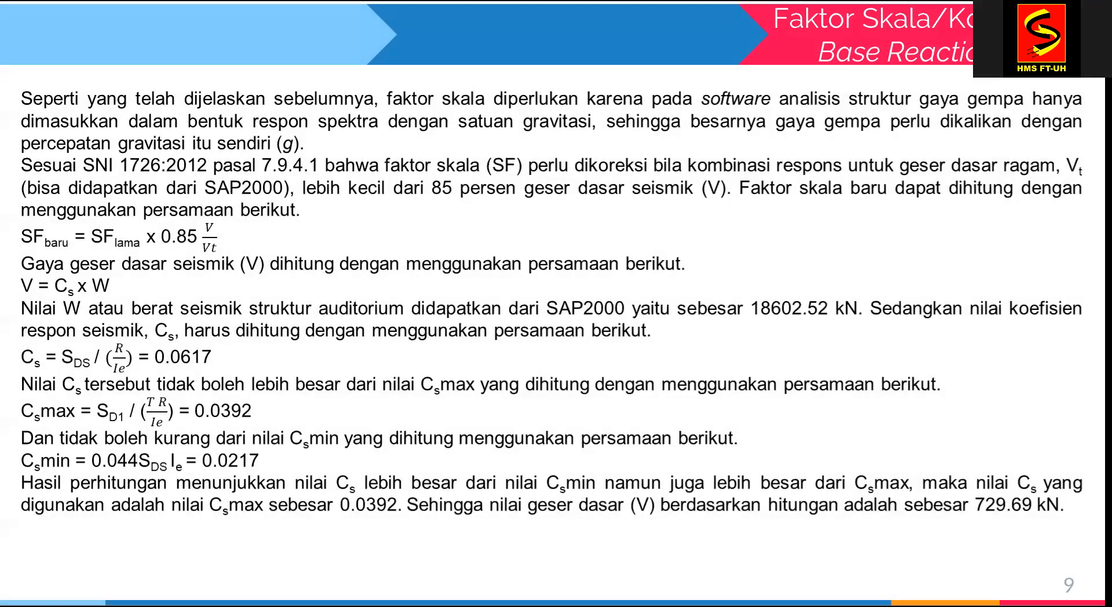
key(Right)
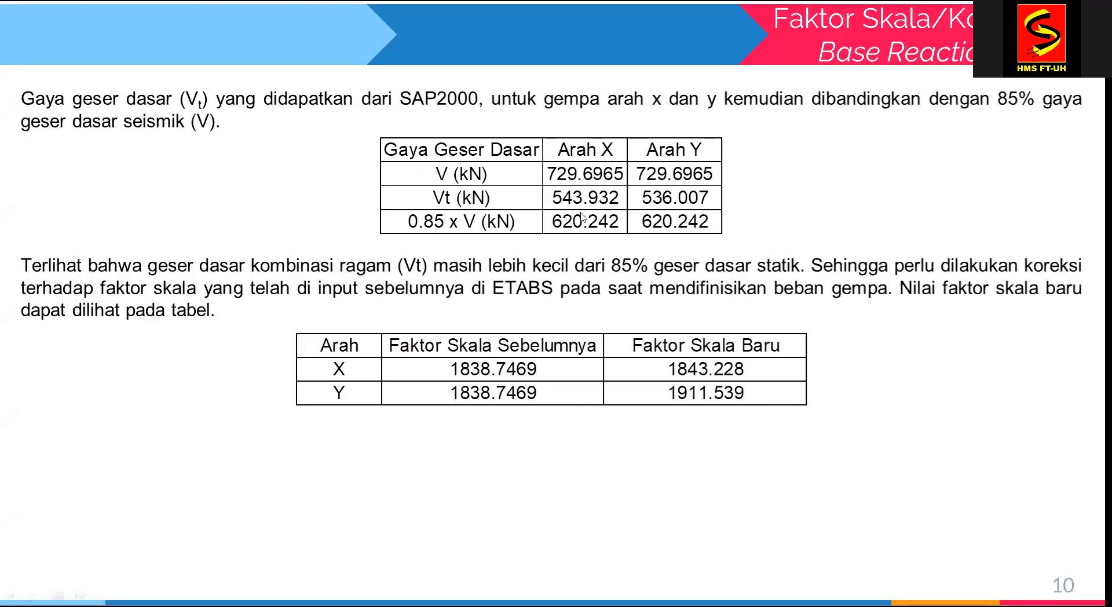
key(Right)
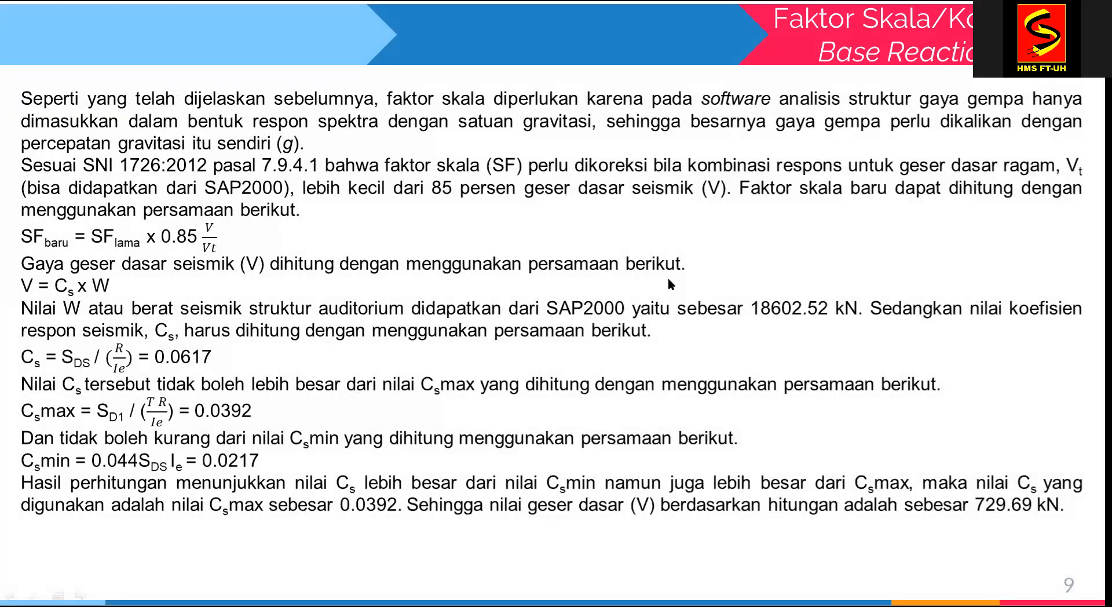
Raise the system volume to 50 and end the slide show.
key(XF86AudioRaiseVolume)
key(XF86AudioRaiseVolume)
key(XF86AudioRaiseVolume)
key(XF86AudioRaiseVolume)
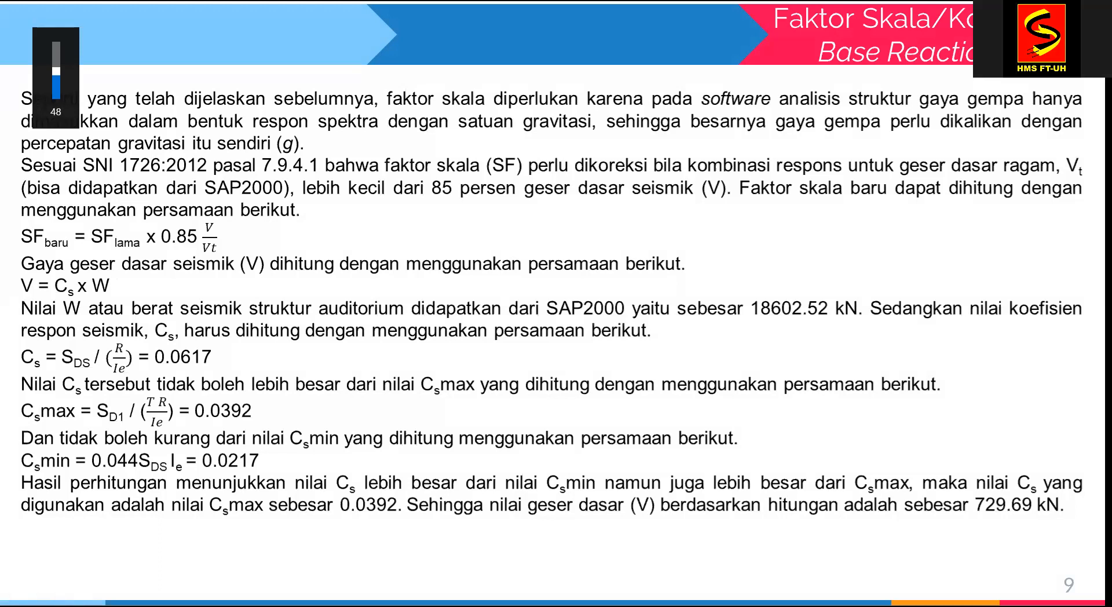
key(XF86AudioRaiseVolume)
key(Escape)
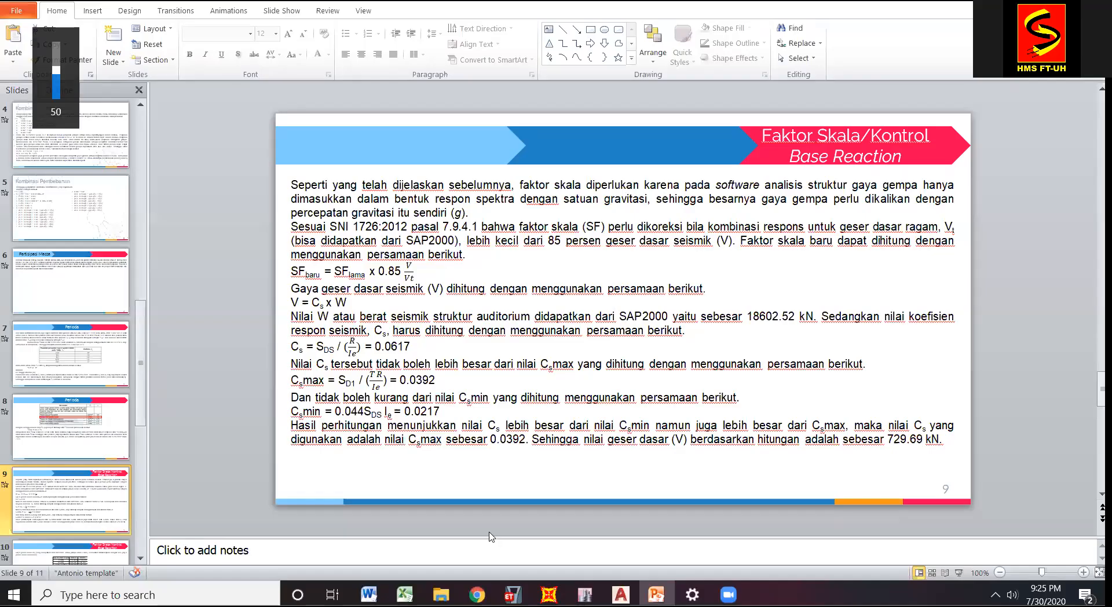
Switch to SAP2000 and examine the Mode 1 deformed shape of the building by rotating the 3D model to several angles.
key(super+6)
key(Return)
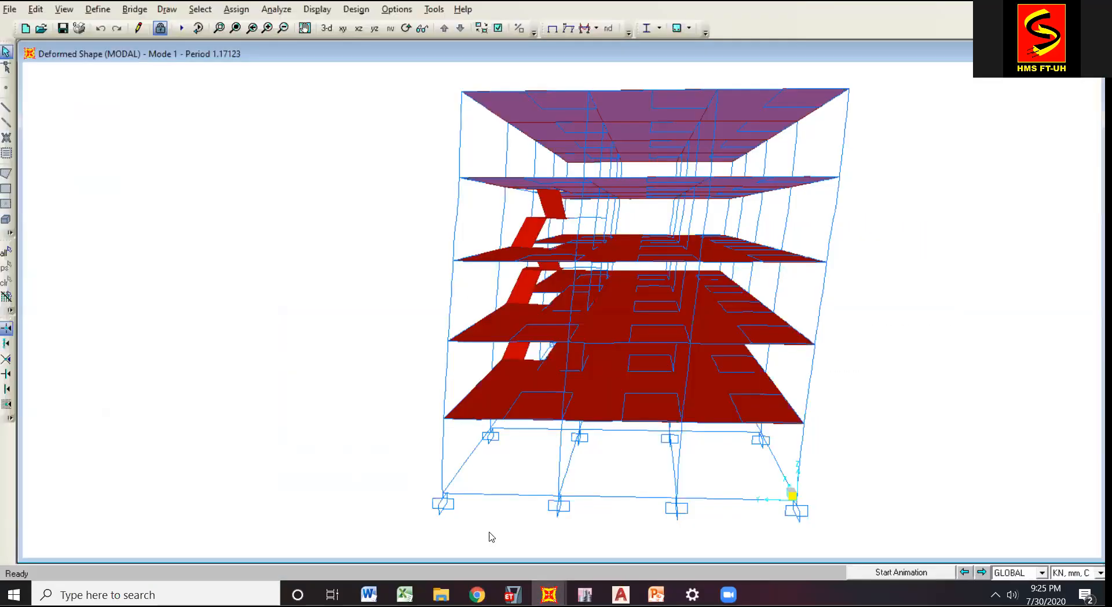
click(406, 28)
drag(398, 405, 500, 415)
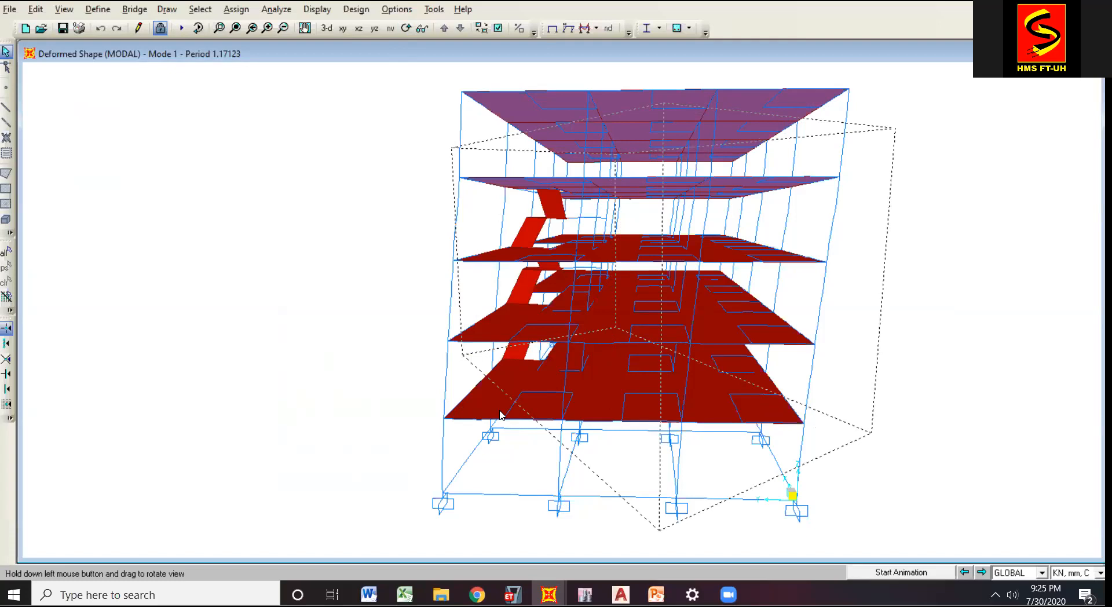
drag(500, 415, 486, 400)
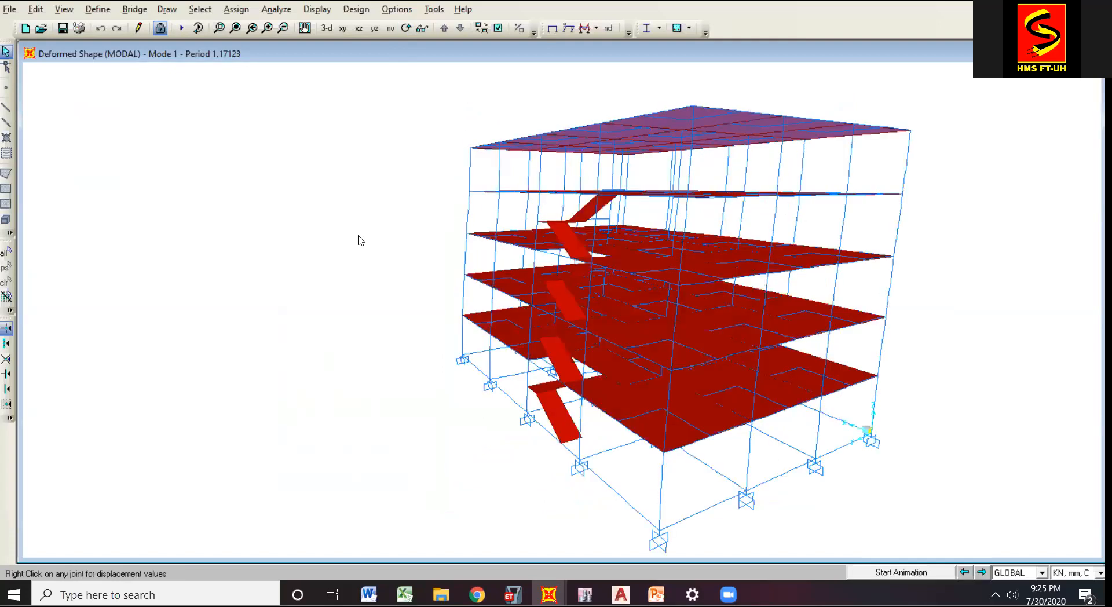
click(406, 27)
drag(964, 376, 941, 376)
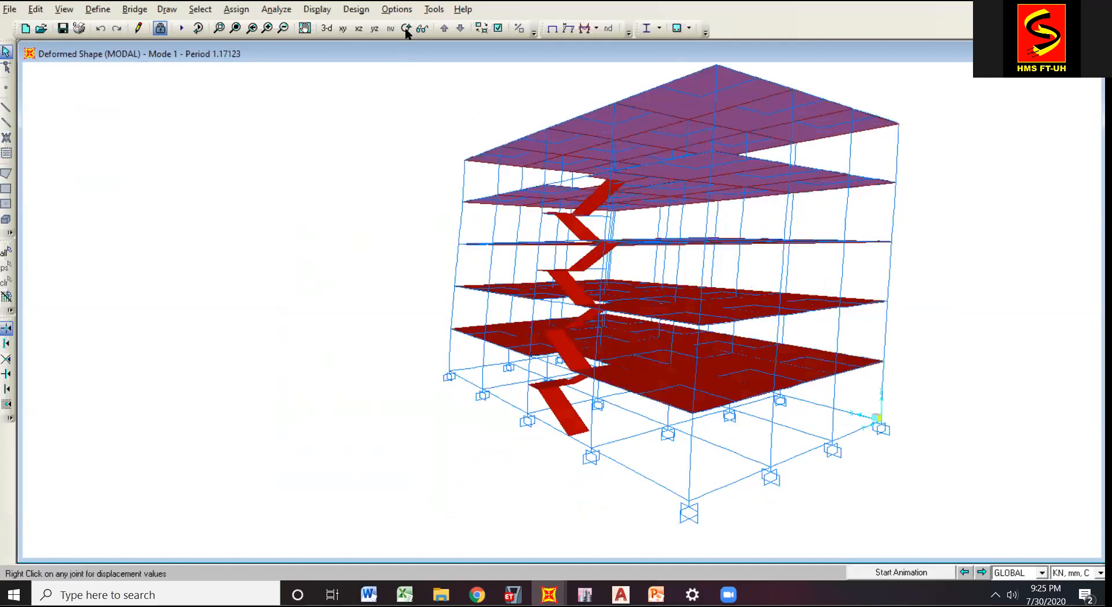
click(407, 28)
drag(368, 330, 397, 213)
click(407, 29)
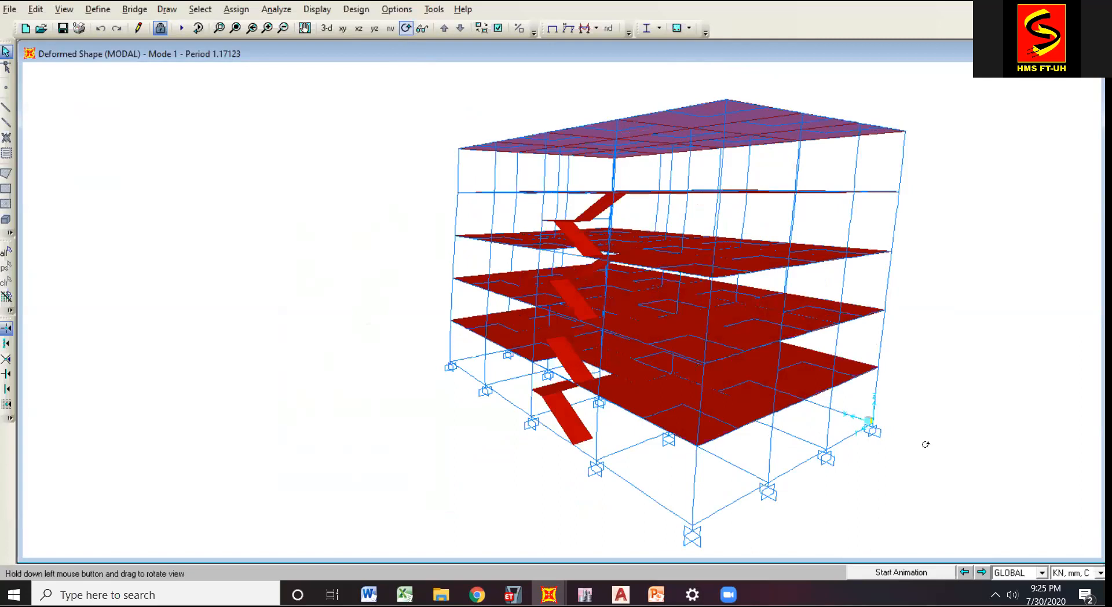
drag(950, 446, 948, 458)
click(407, 28)
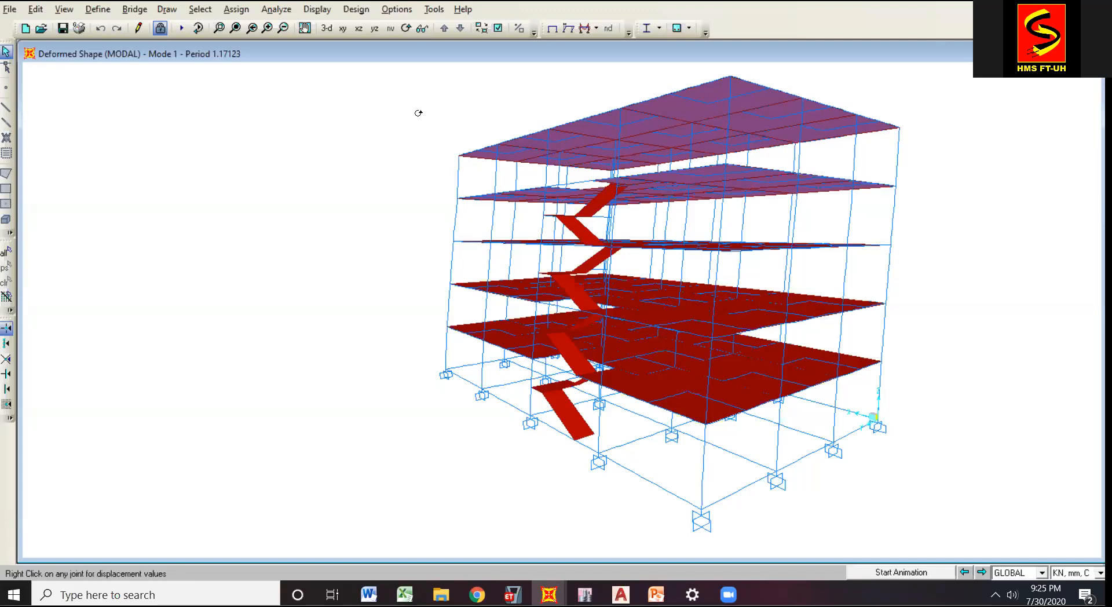
drag(943, 308, 946, 320)
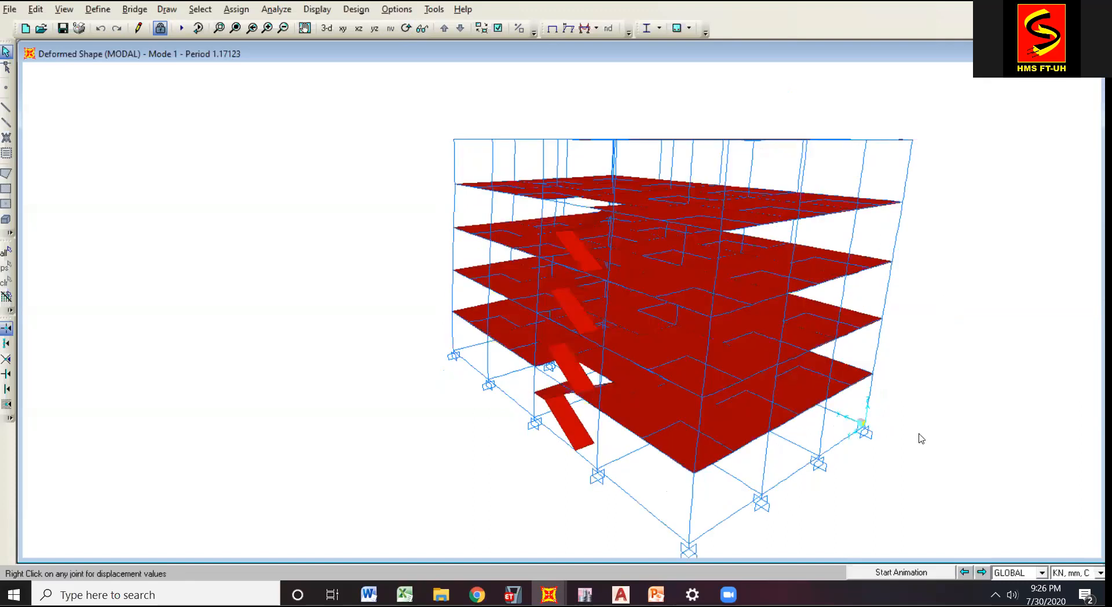
click(406, 28)
mouse_move(921, 439)
mouse_down()
mouse_move(933, 426)
mouse_move(920, 438)
mouse_up()
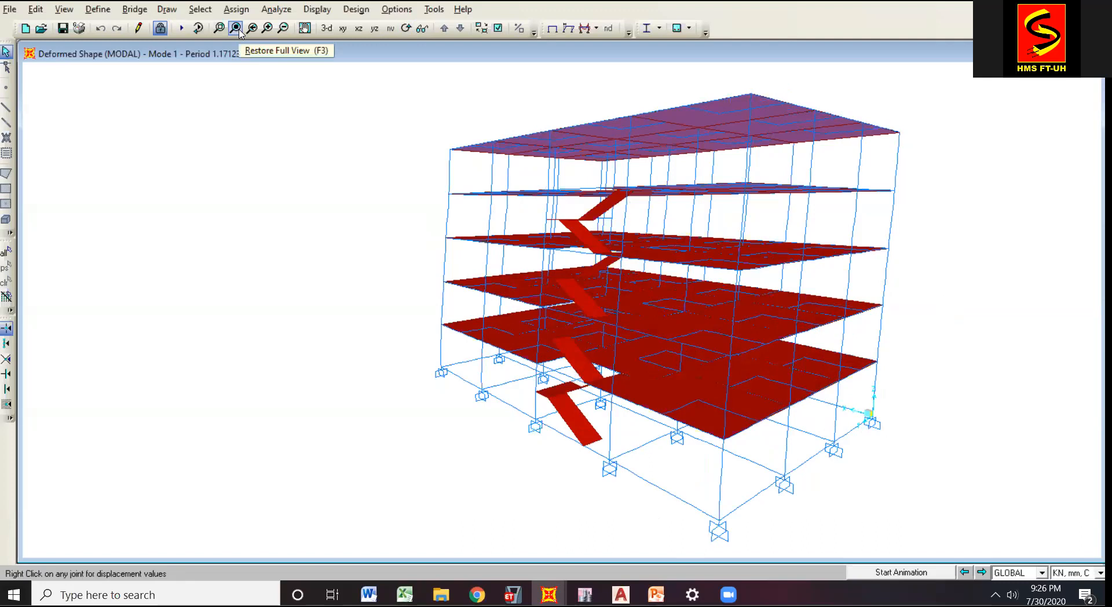
Switch to PowerPoint, present the Faktor Skala/Kontrol Base Reaction slides 9 and 10, and return to the editing view at slide 10.
click(655, 590)
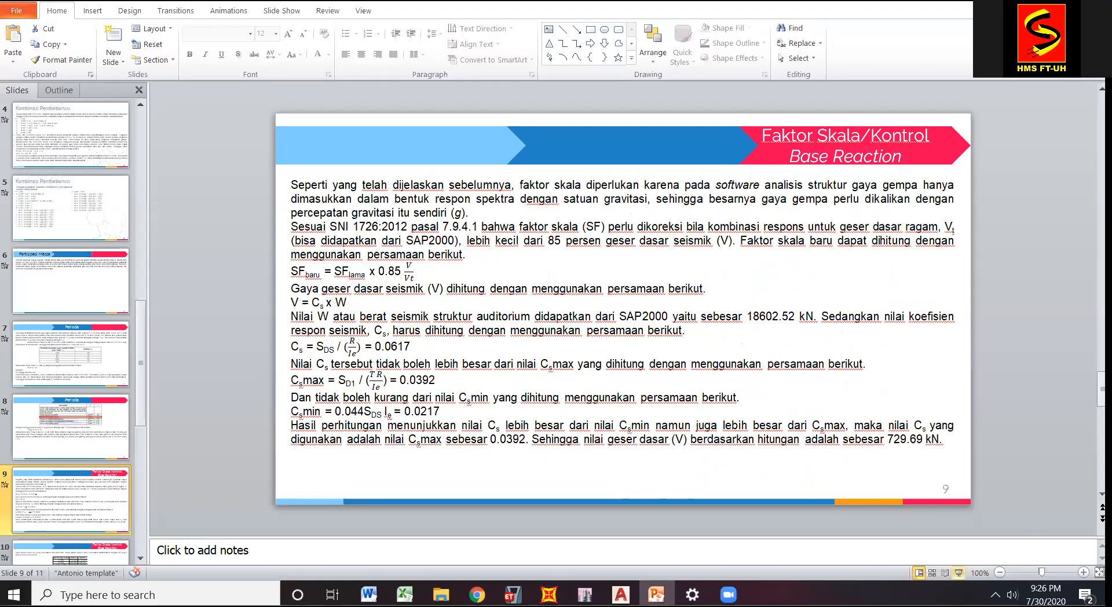
click(958, 572)
click(381, 297)
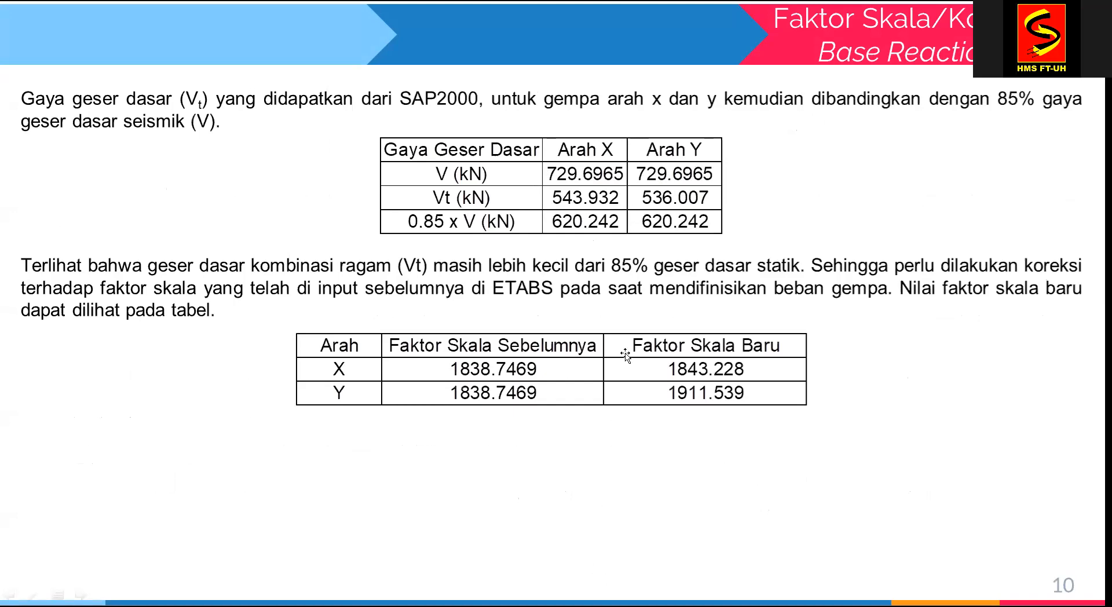
key(Escape)
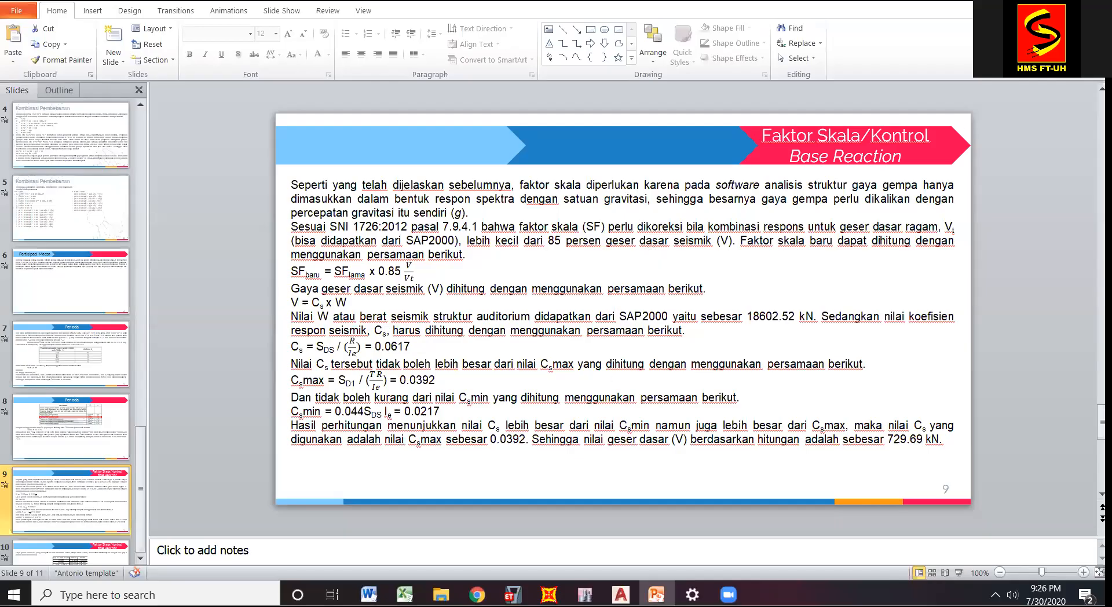
scroll(577, 481, down, 3)
Switch to SAP2000 and display the Base Reactions table from the structure output results.
mouse_move(549, 595)
click(435, 520)
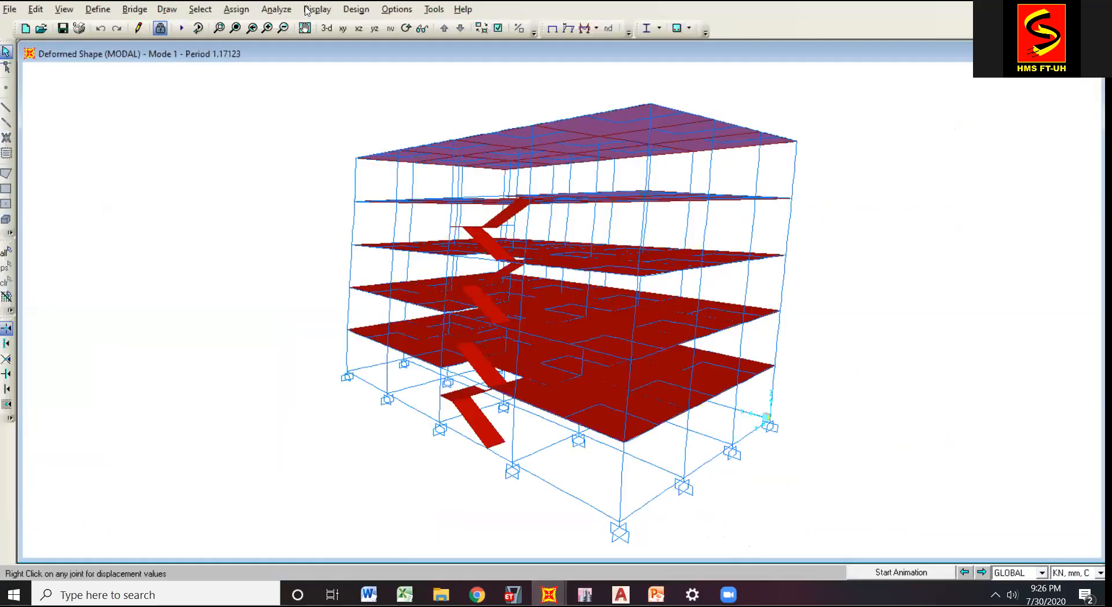
click(317, 9)
click(463, 268)
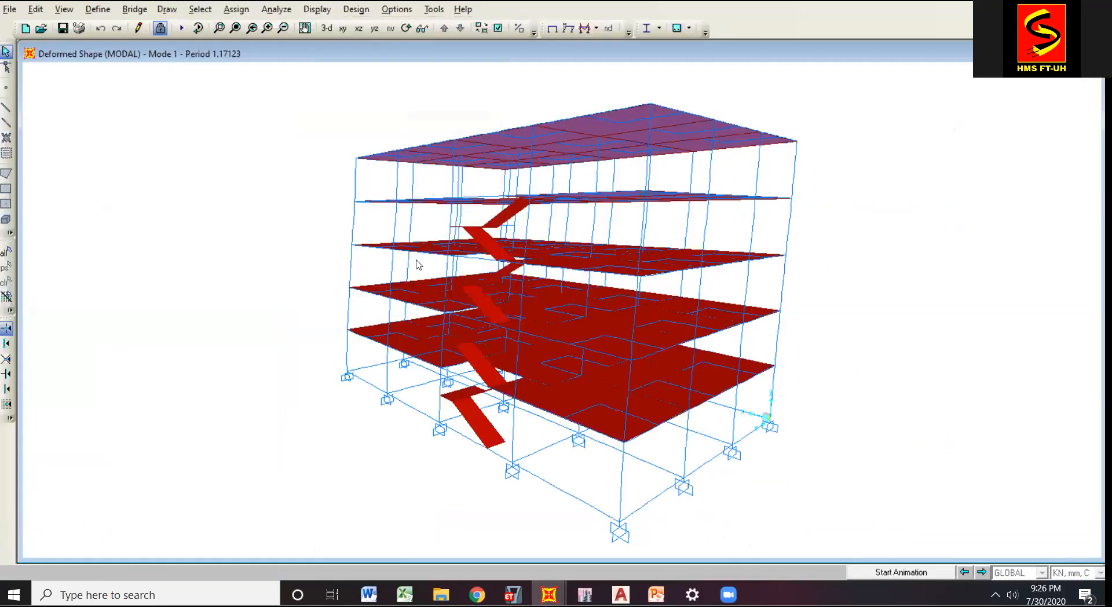
click(301, 168)
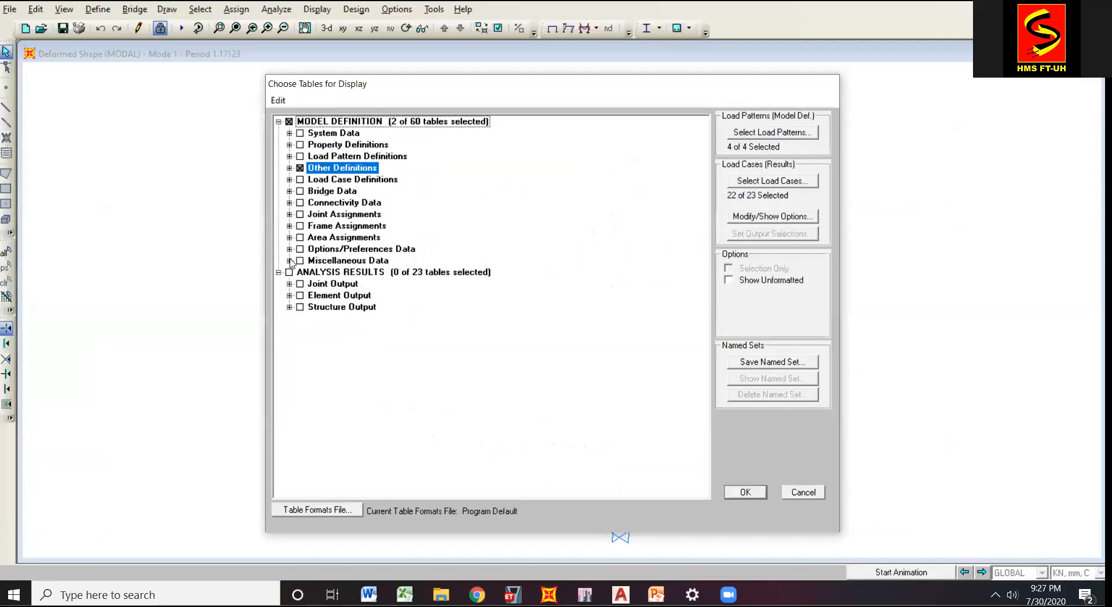
click(289, 307)
click(320, 319)
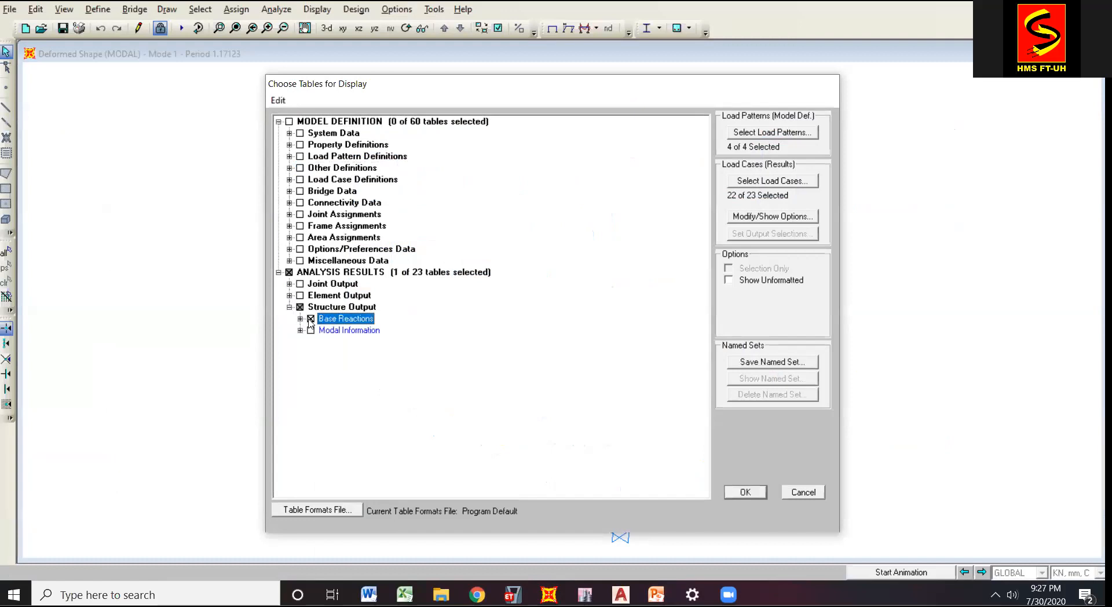
click(300, 318)
click(310, 318)
click(746, 492)
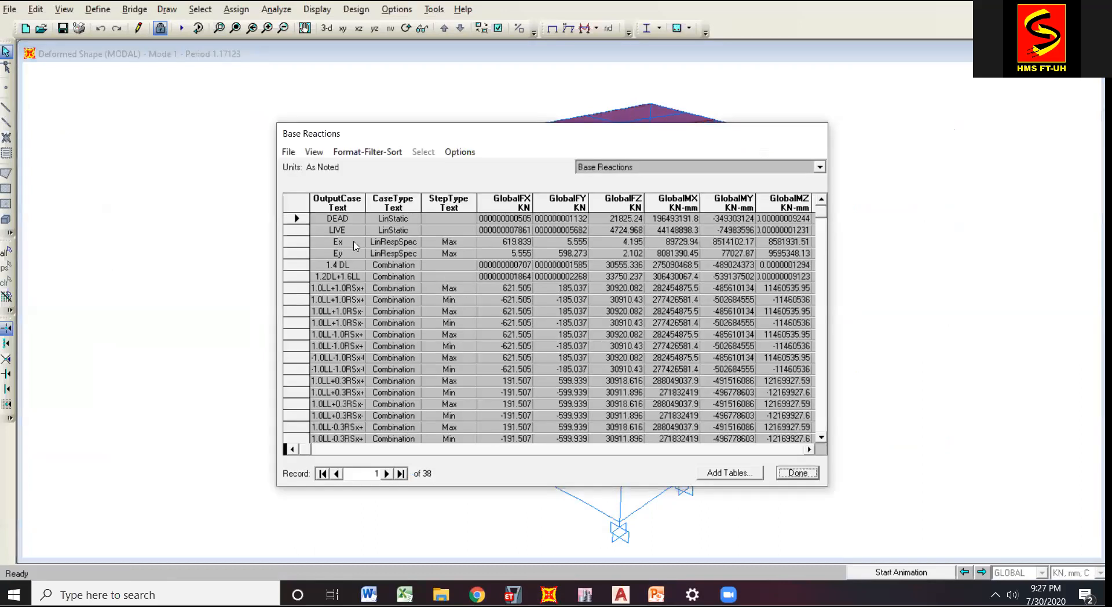
Check the GlobalFX and GlobalFY base reactions of the Ex and Ey cases, and move the table window aside.
click(354, 242)
click(346, 254)
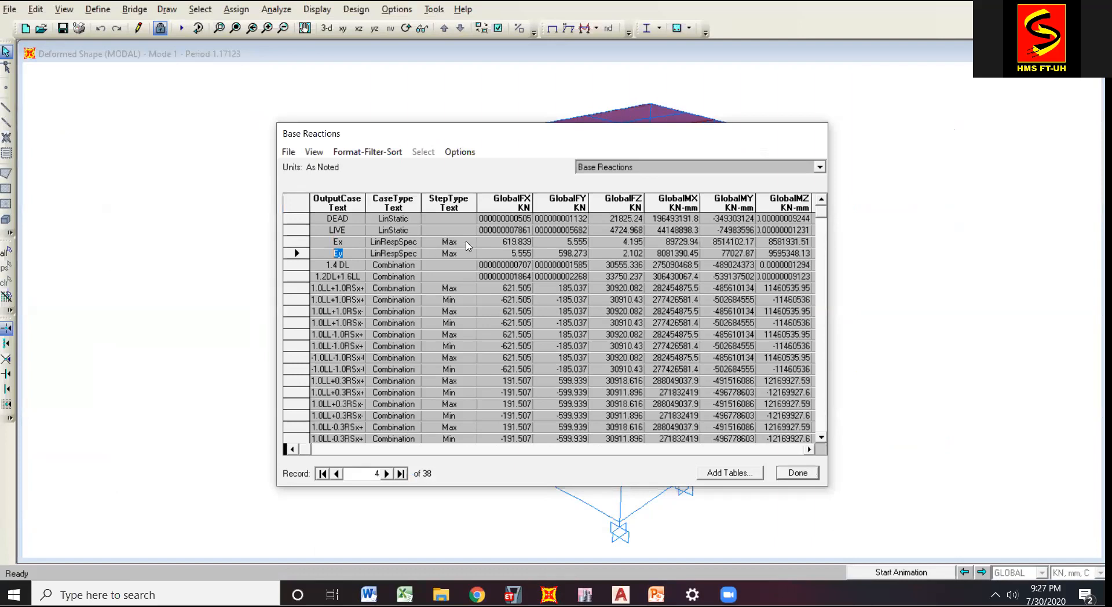
click(515, 241)
click(577, 242)
click(572, 253)
drag(560, 144, 779, 211)
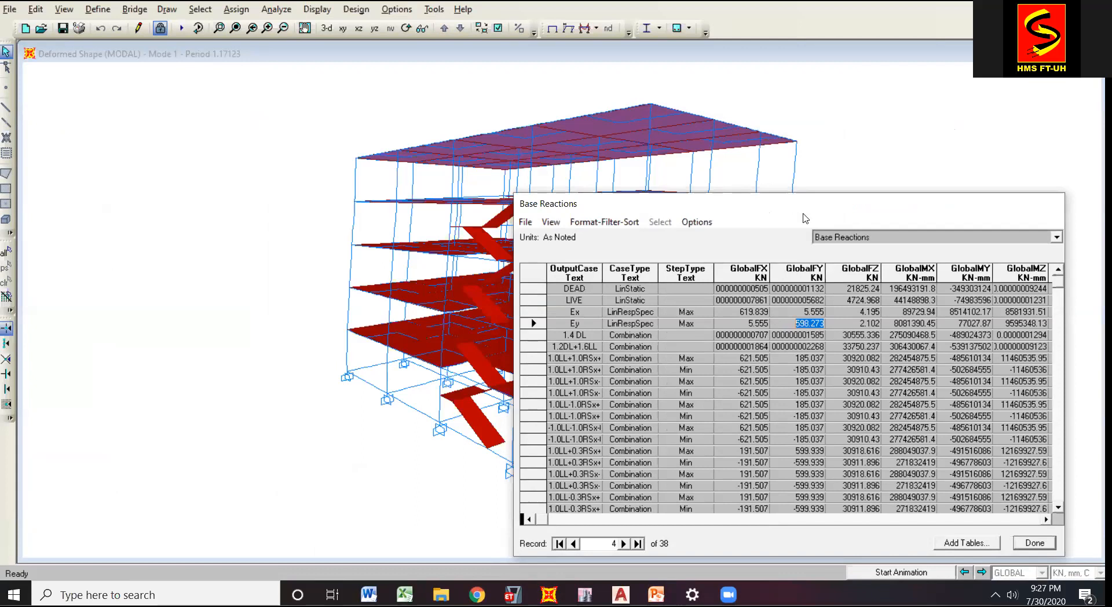
drag(818, 210, 824, 171)
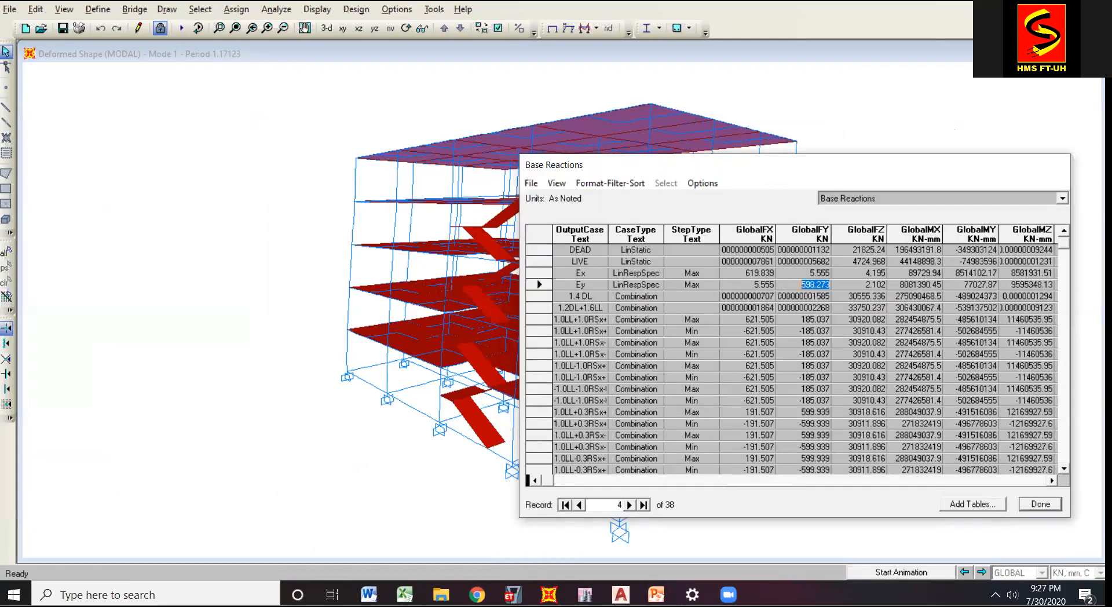
Compare the SAP2000 base reactions with the Gaya Geser Dasar table on PowerPoint slide 10, and select that slide table.
click(657, 595)
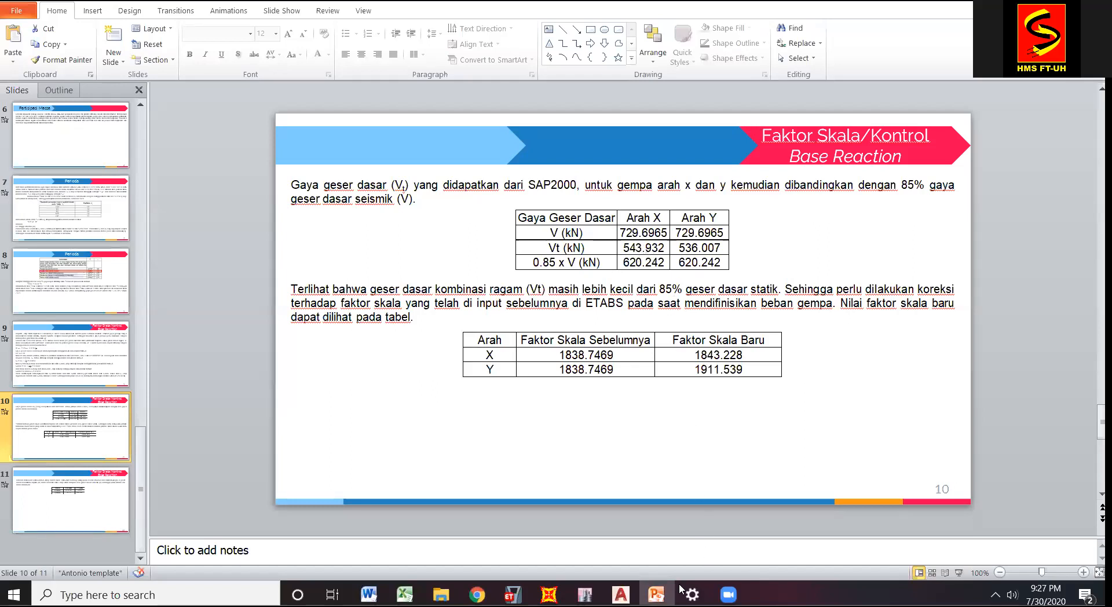
click(453, 528)
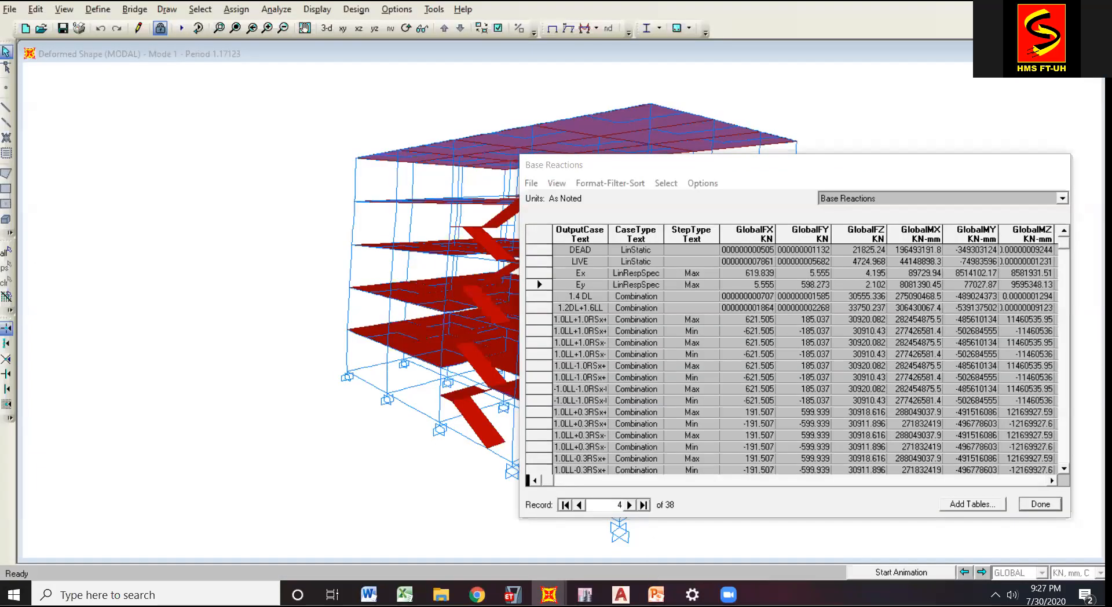
key(alt+Tab)
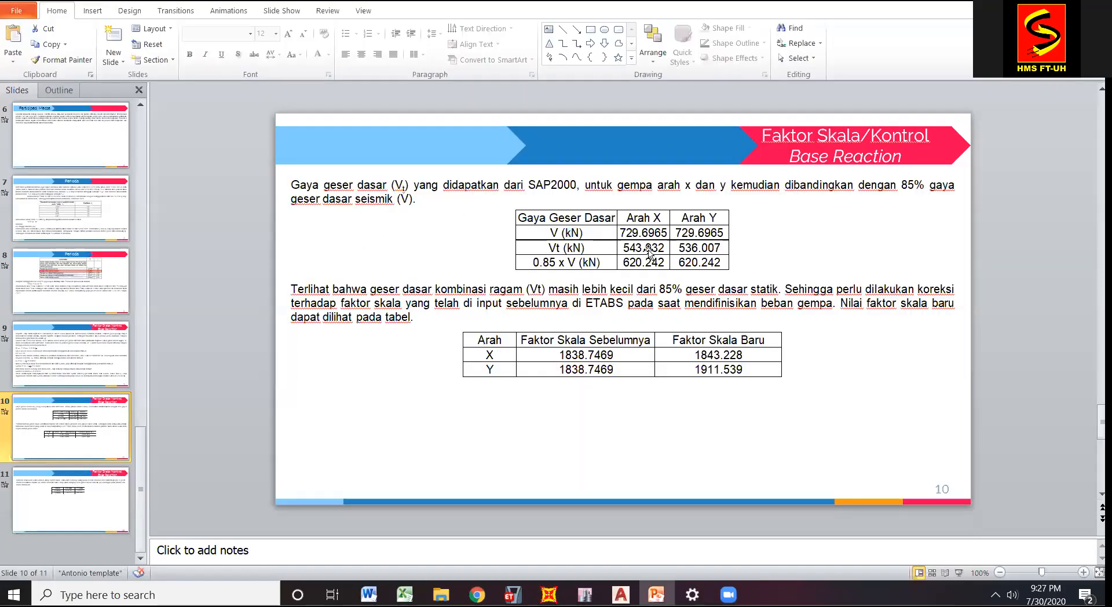
click(649, 250)
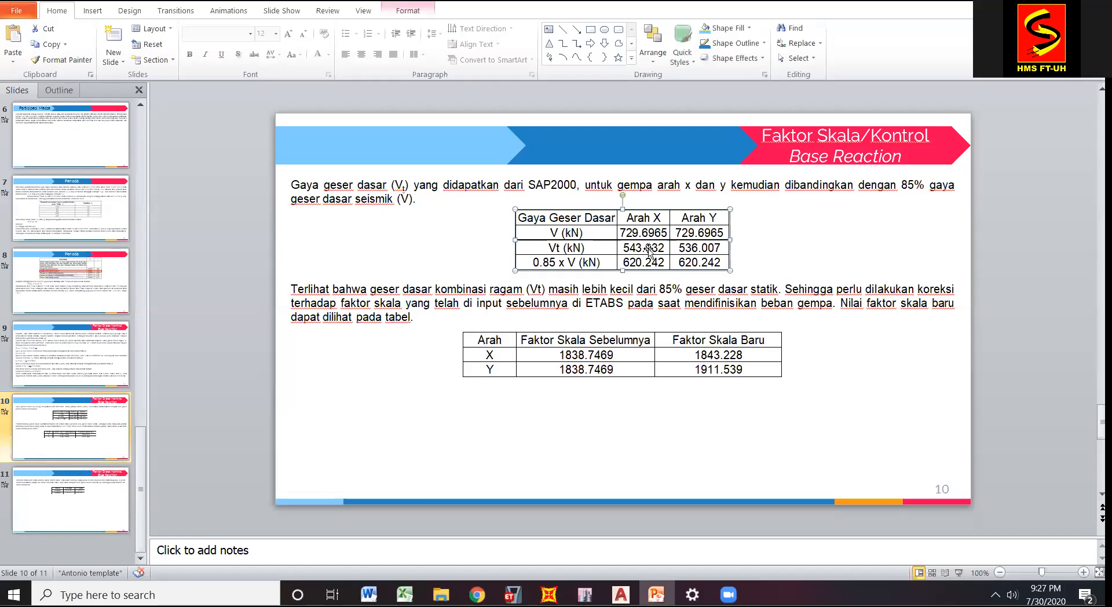
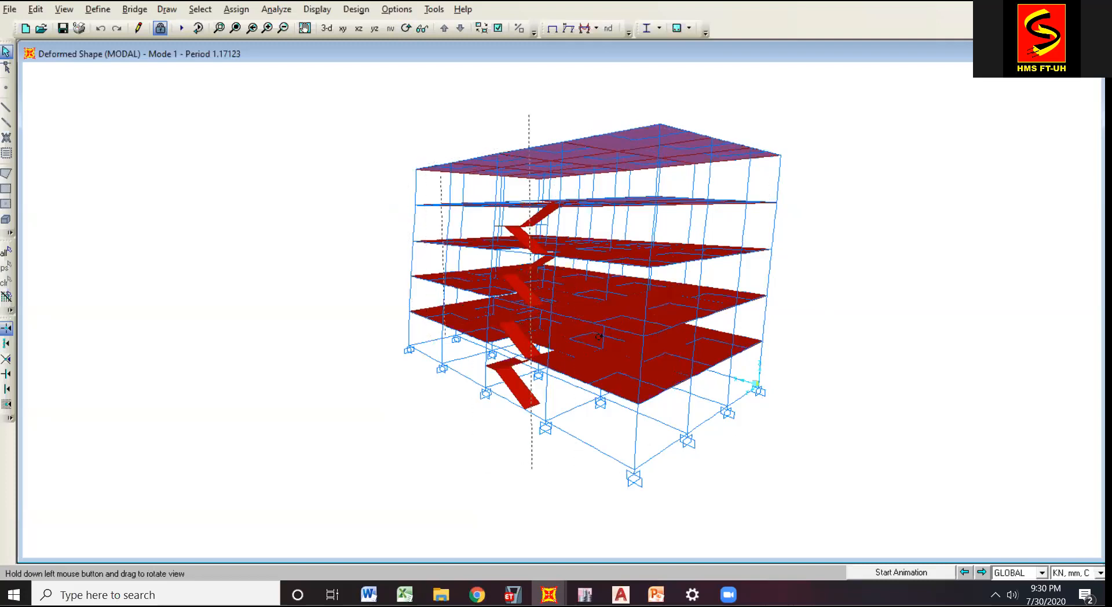
Unlock the analyzed model for editing and confirm the deletion of its analysis results.
click(419, 195)
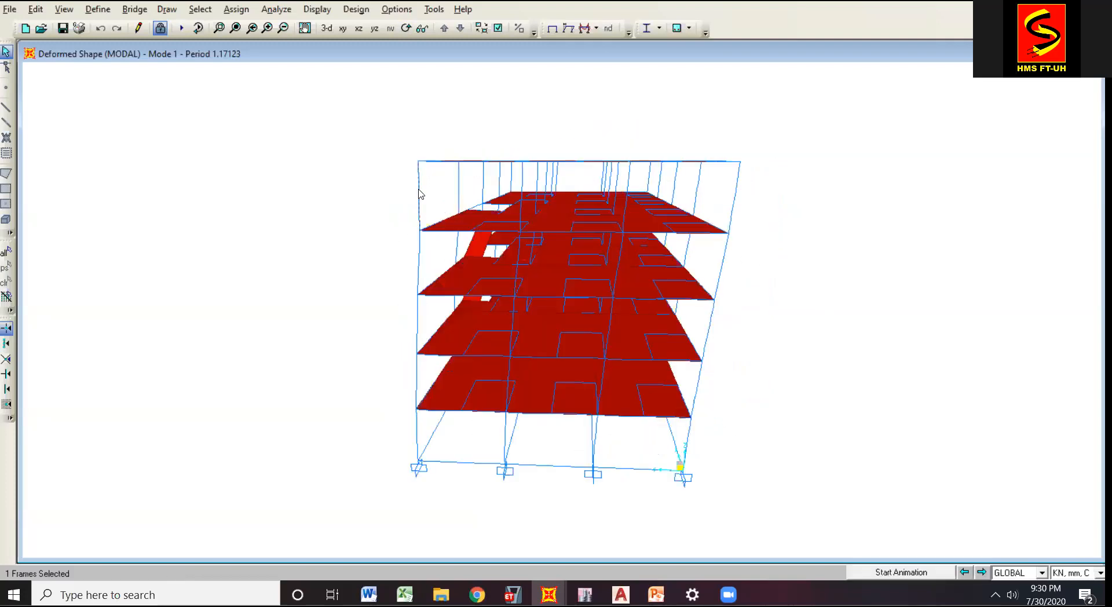
right_click(422, 194)
click(421, 182)
right_click(413, 179)
click(413, 180)
click(160, 29)
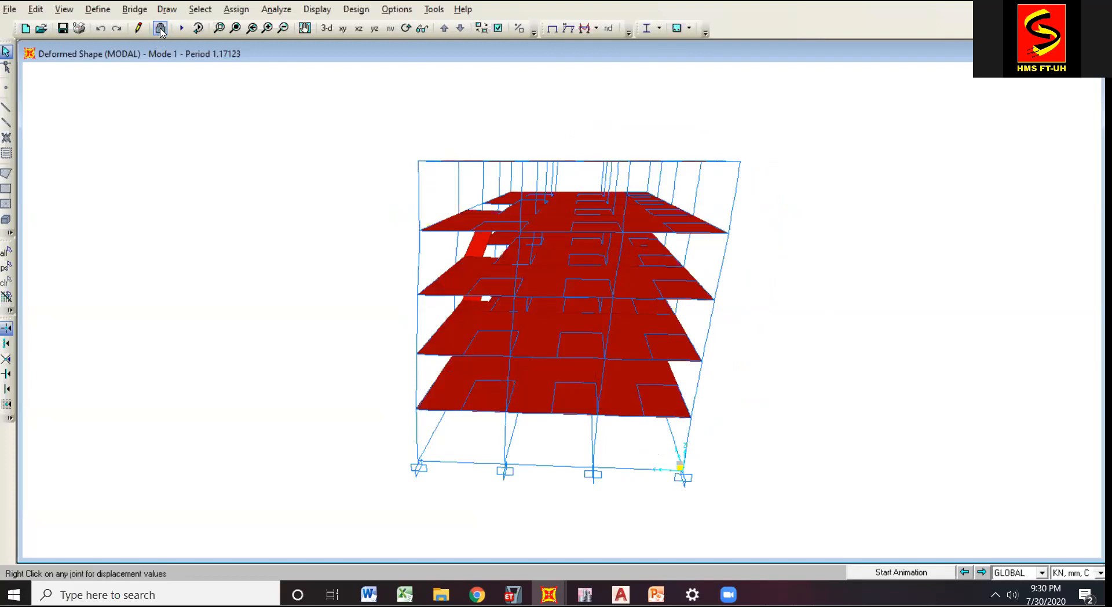
click(577, 339)
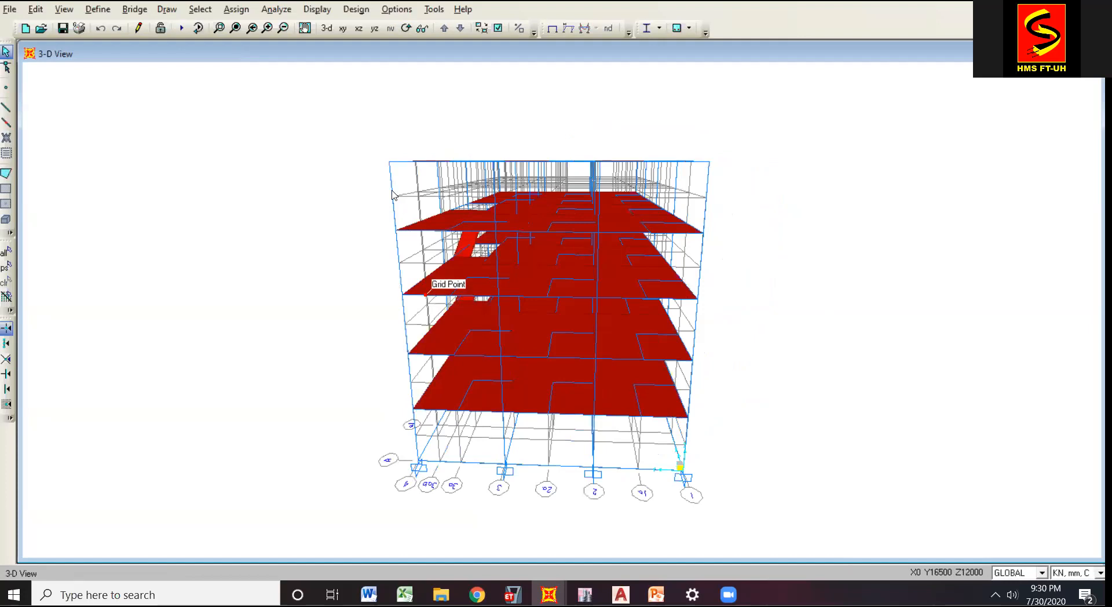
Inspect the assigned section properties of two top-storey columns in the 3-D view, moving the information dialog clear of the model.
click(391, 181)
right_click(392, 181)
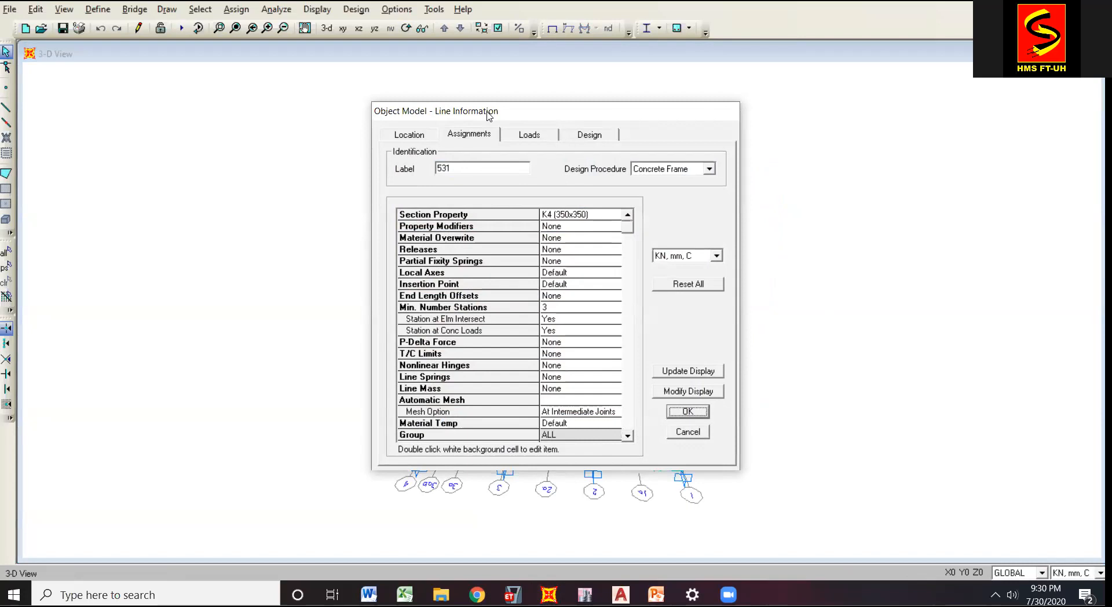
drag(494, 115, 853, 136)
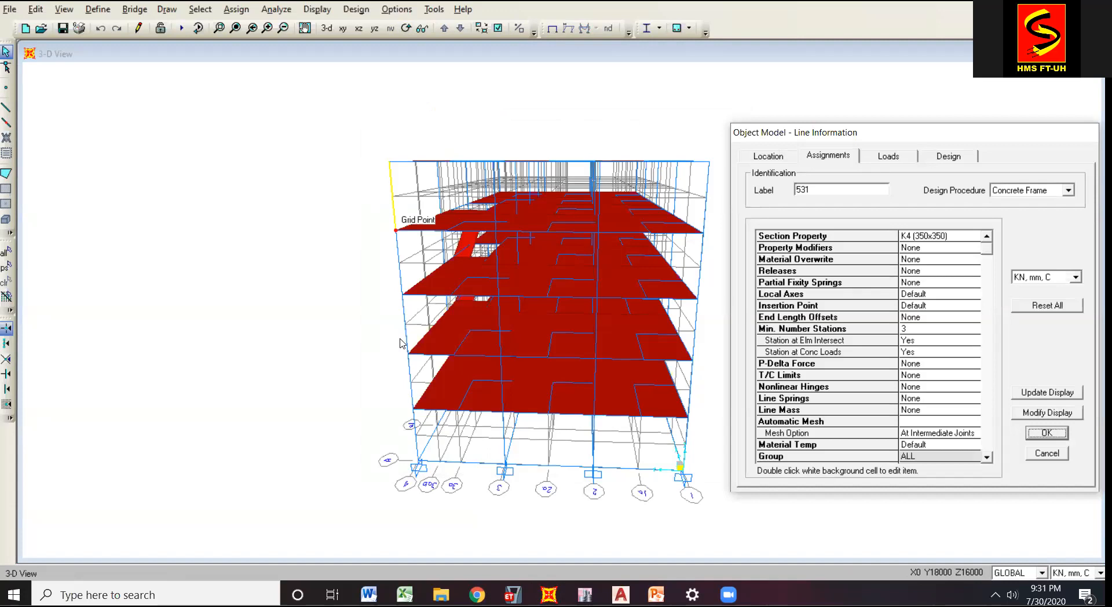
click(707, 183)
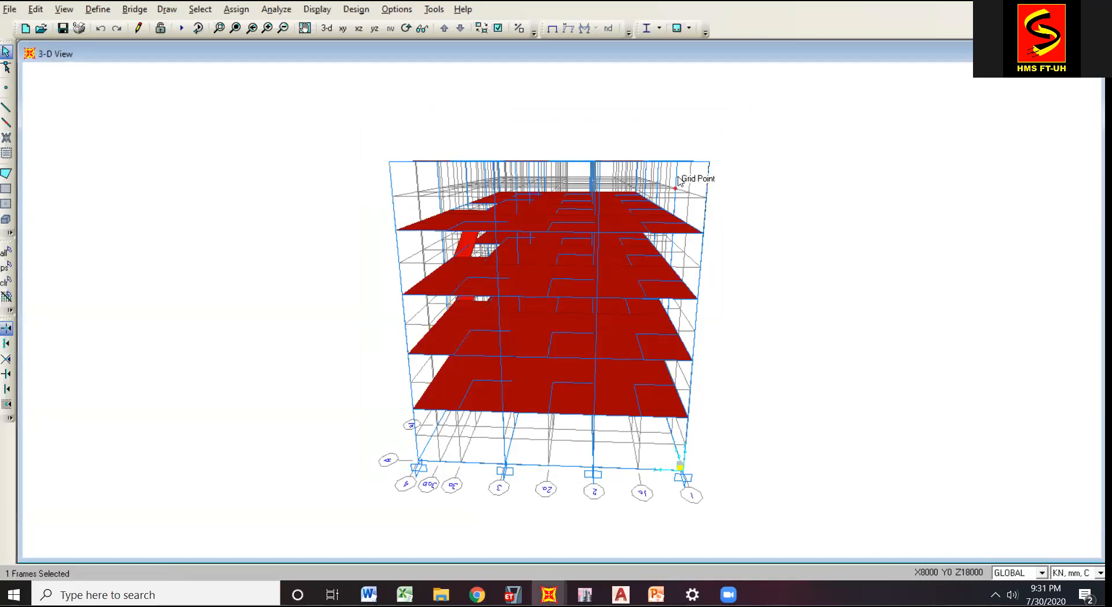
click(680, 180)
right_click(679, 177)
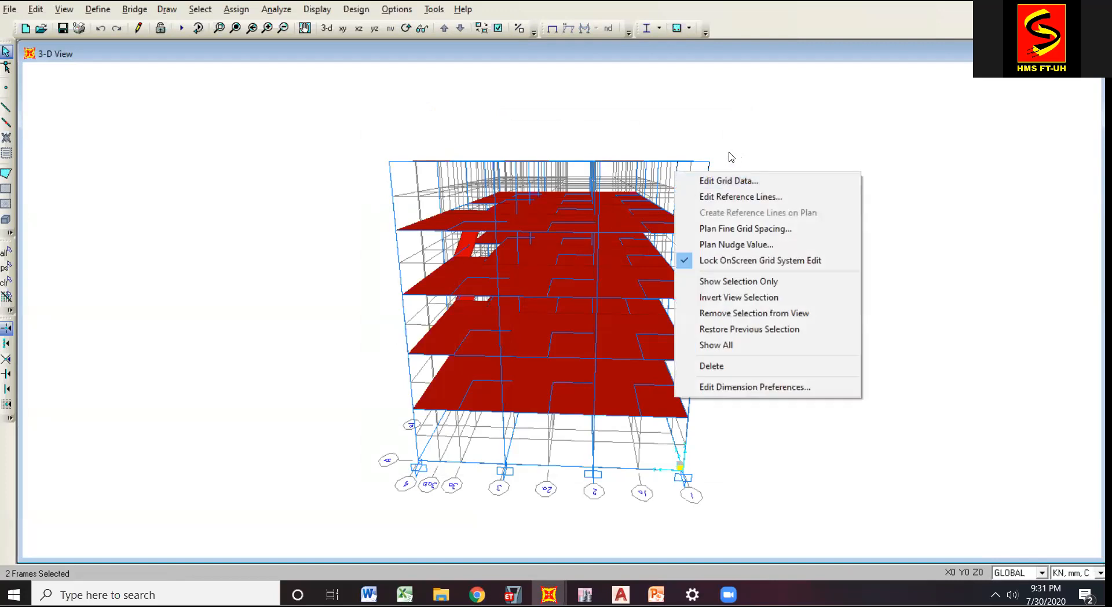
key(Escape)
right_click(679, 177)
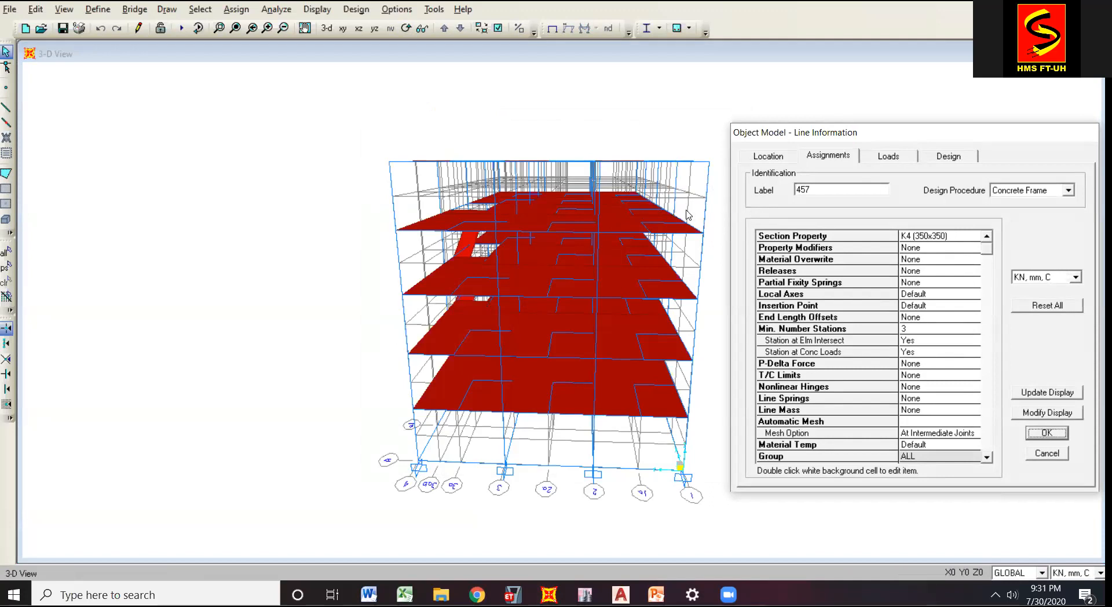
click(1055, 454)
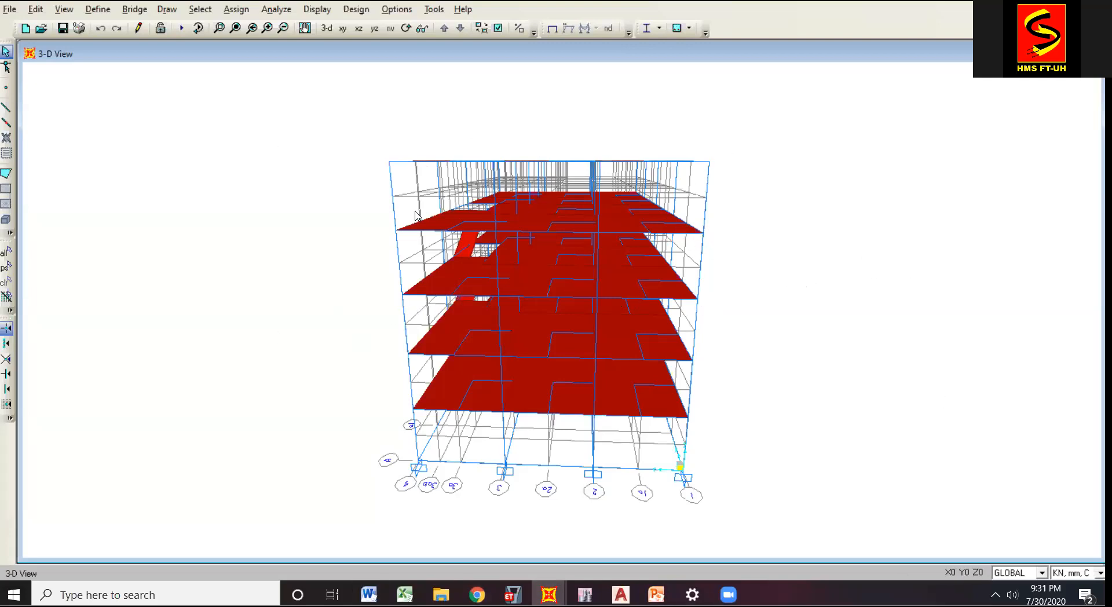
Review the scale factor correction on PowerPoint slide 10 and return to the SAP2000 model.
mouse_move(656, 594)
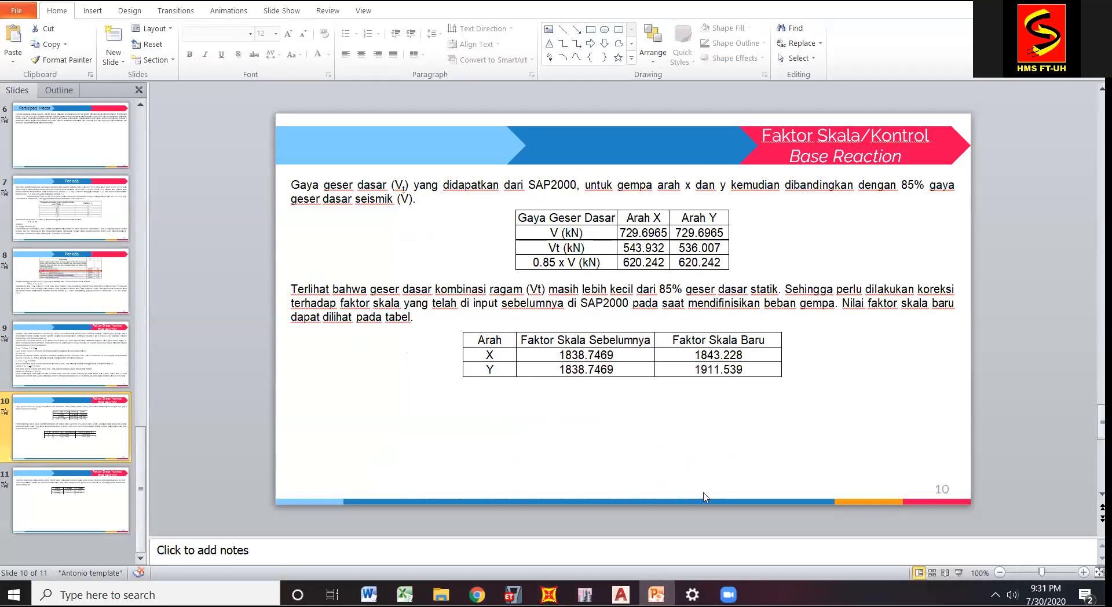
mouse_move(549, 595)
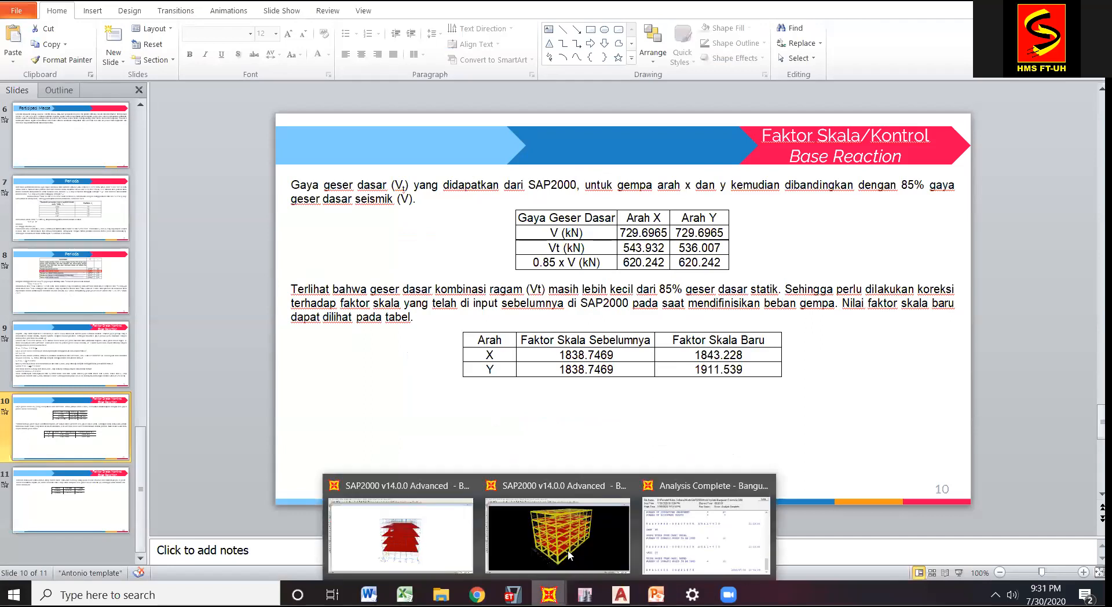
click(410, 533)
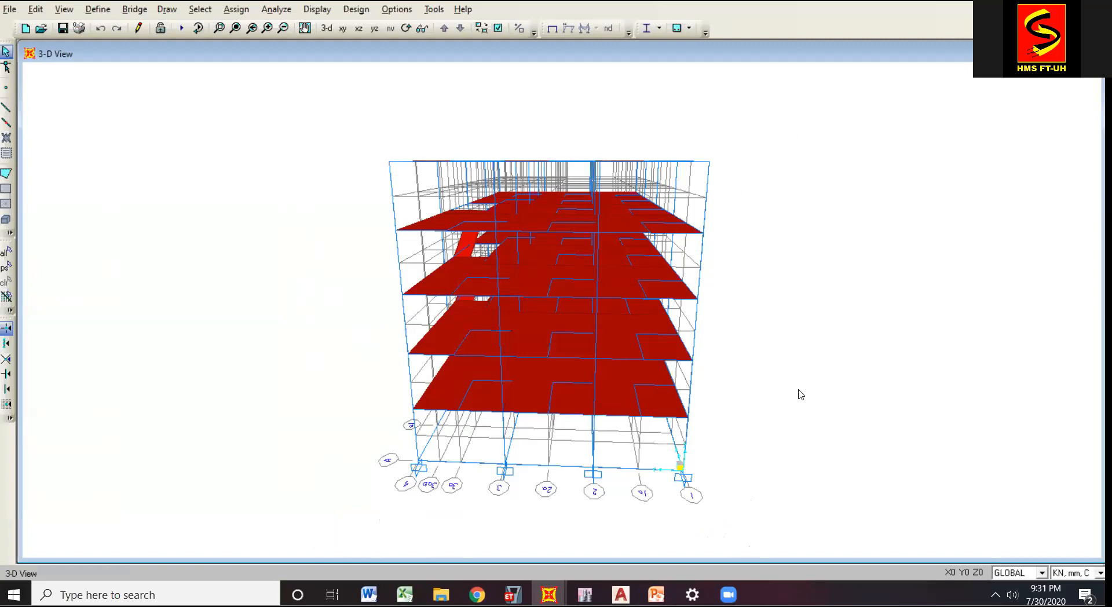
Inspect the line information of the outer column at grid 1, one storey below the top, and close it unchanged.
click(305, 29)
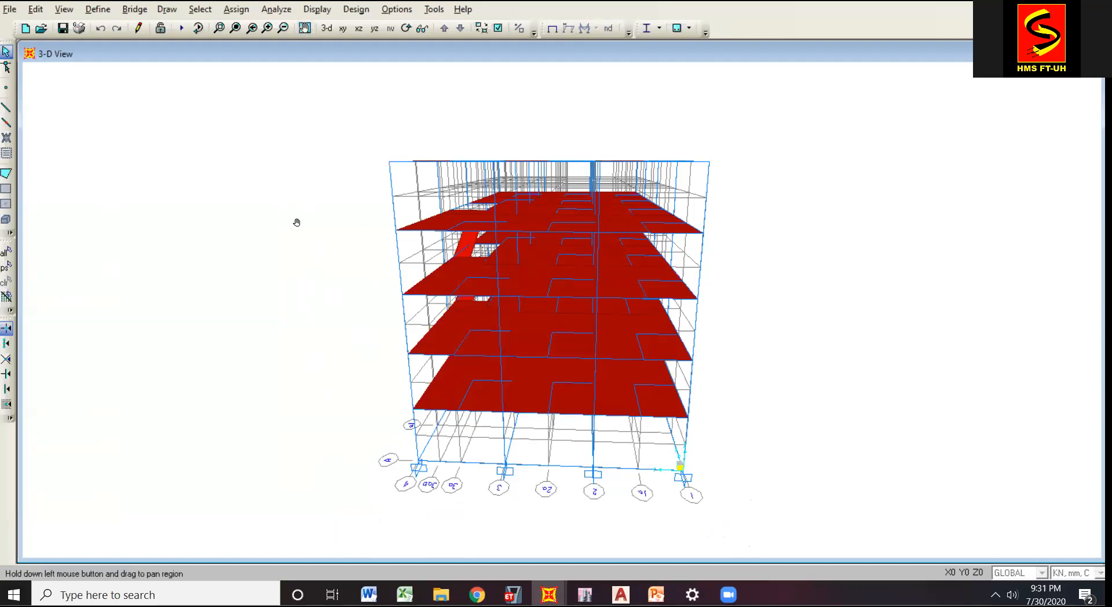
drag(336, 226, 366, 200)
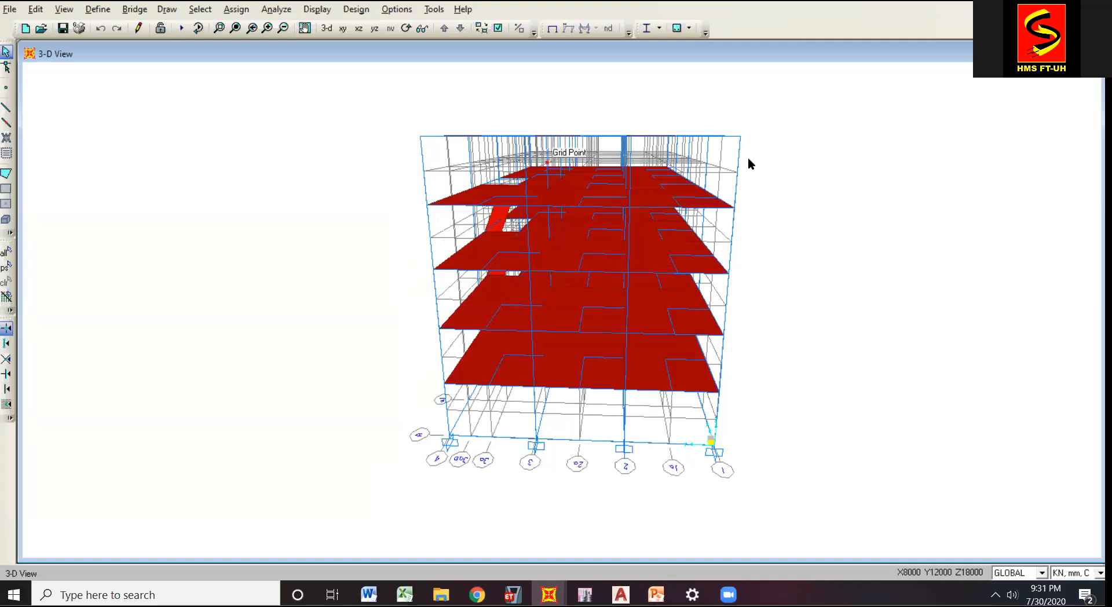
right_click(733, 224)
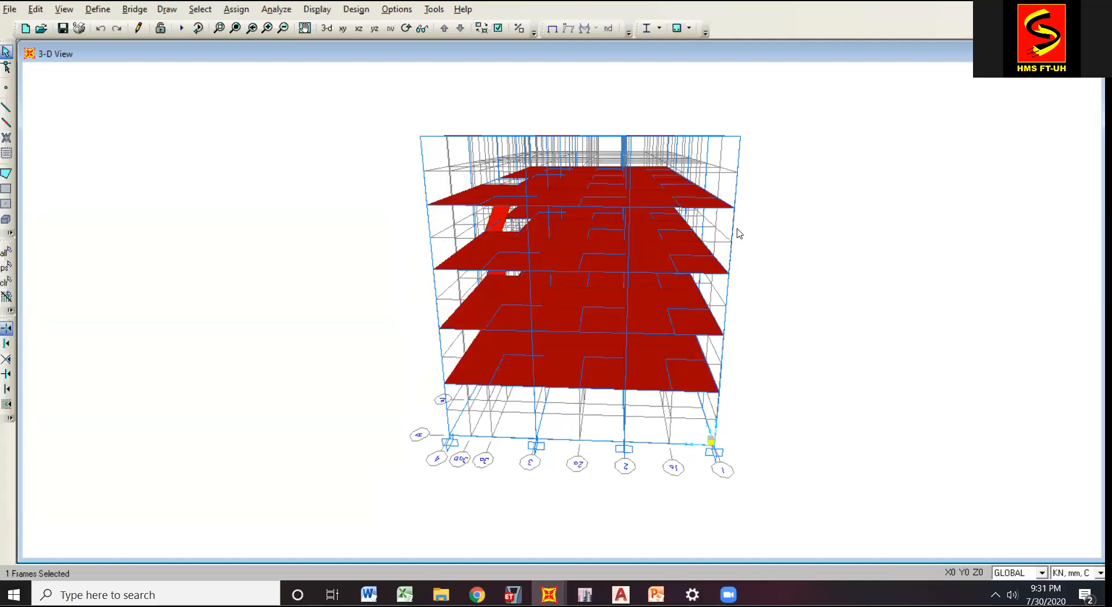
click(1047, 453)
Review the K4 (350x350) and K5 (250x250) entries in the frame section properties and close the list.
click(97, 9)
mouse_move(120, 46)
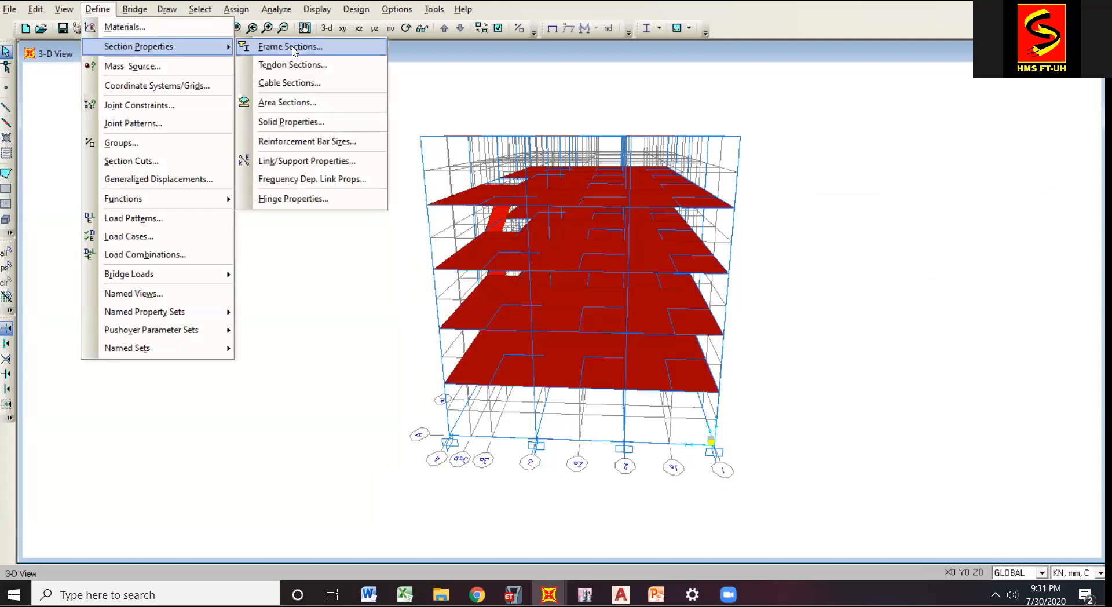
click(292, 46)
click(417, 282)
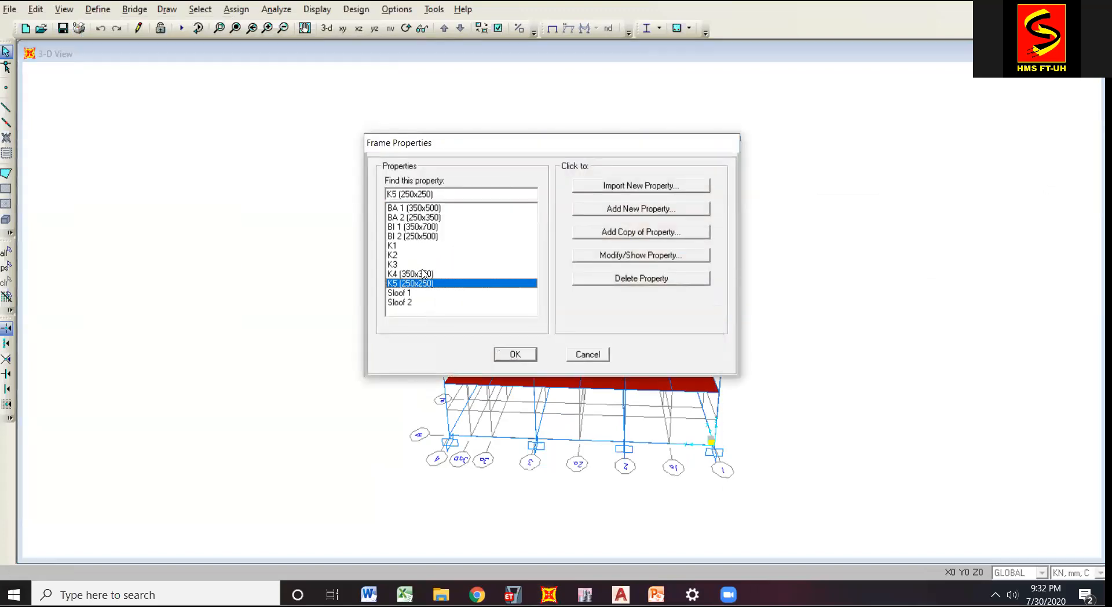
click(421, 273)
click(431, 283)
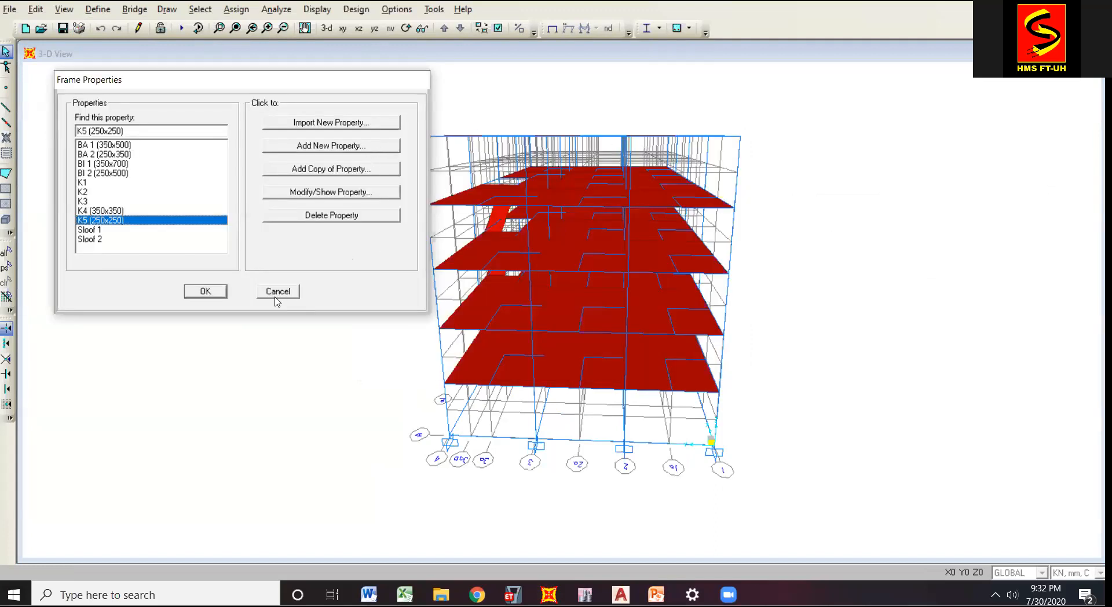
click(276, 296)
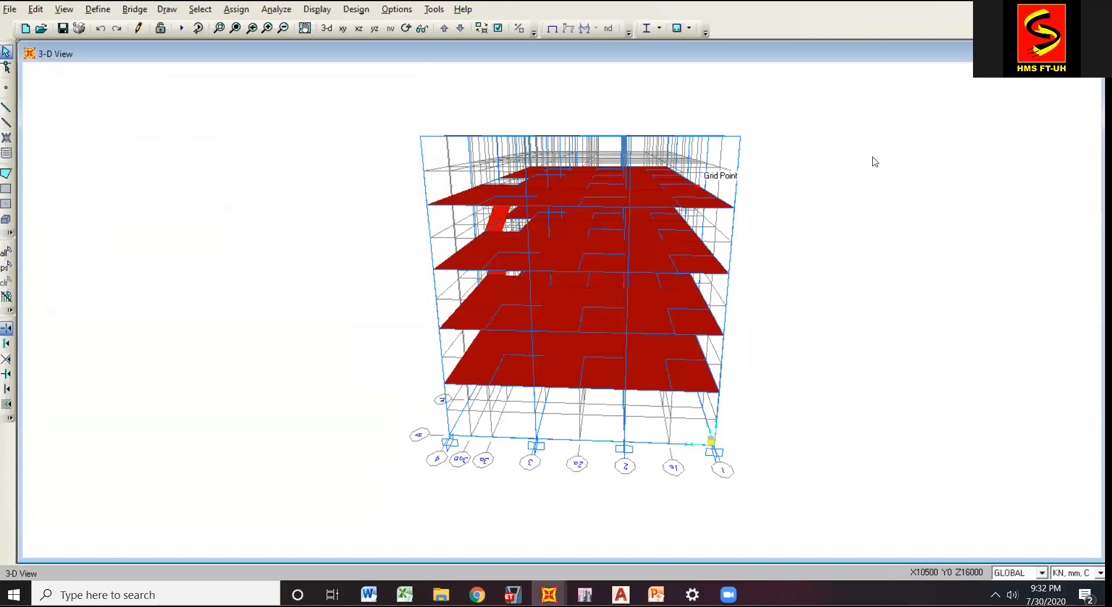
Open the Ex response spectrum load case and look up its new X-direction scale factor on PowerPoint slide 10.
click(98, 8)
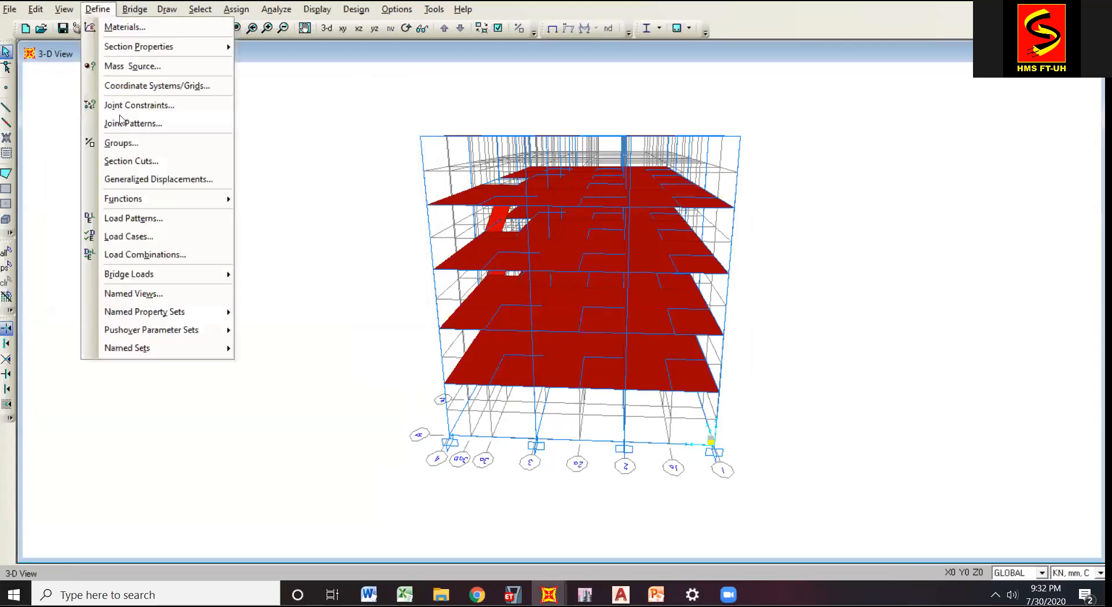
click(167, 239)
click(477, 282)
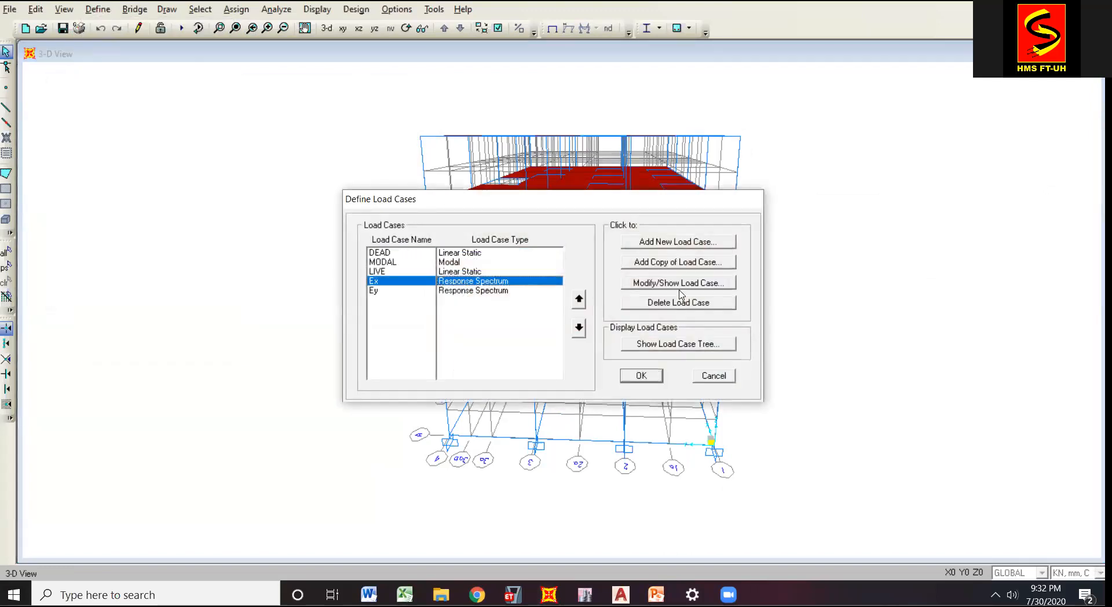
click(680, 284)
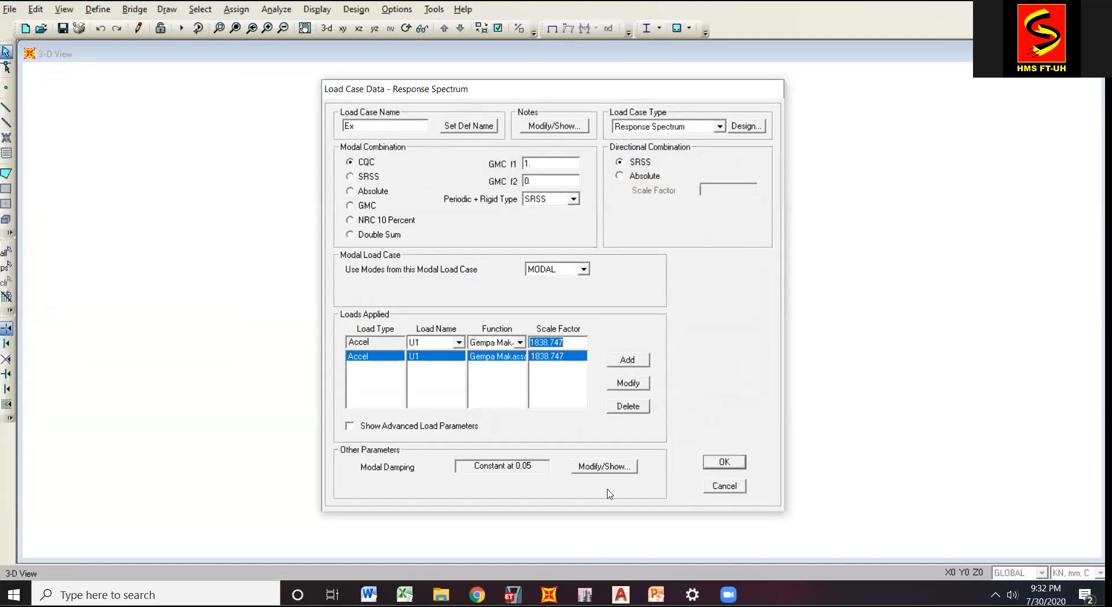
mouse_move(656, 595)
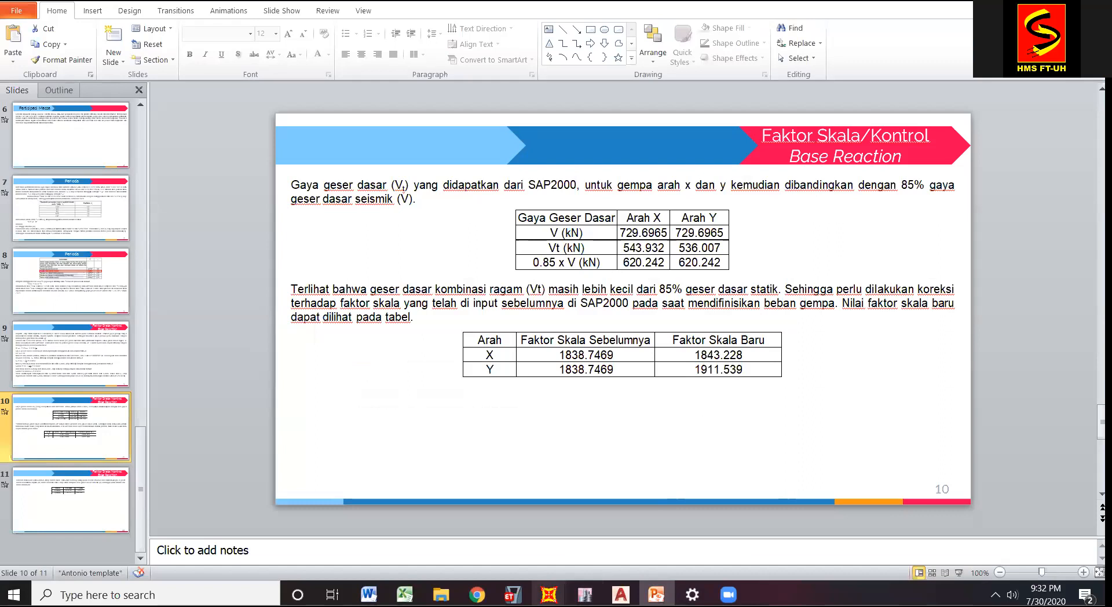
mouse_move(548, 594)
click(443, 535)
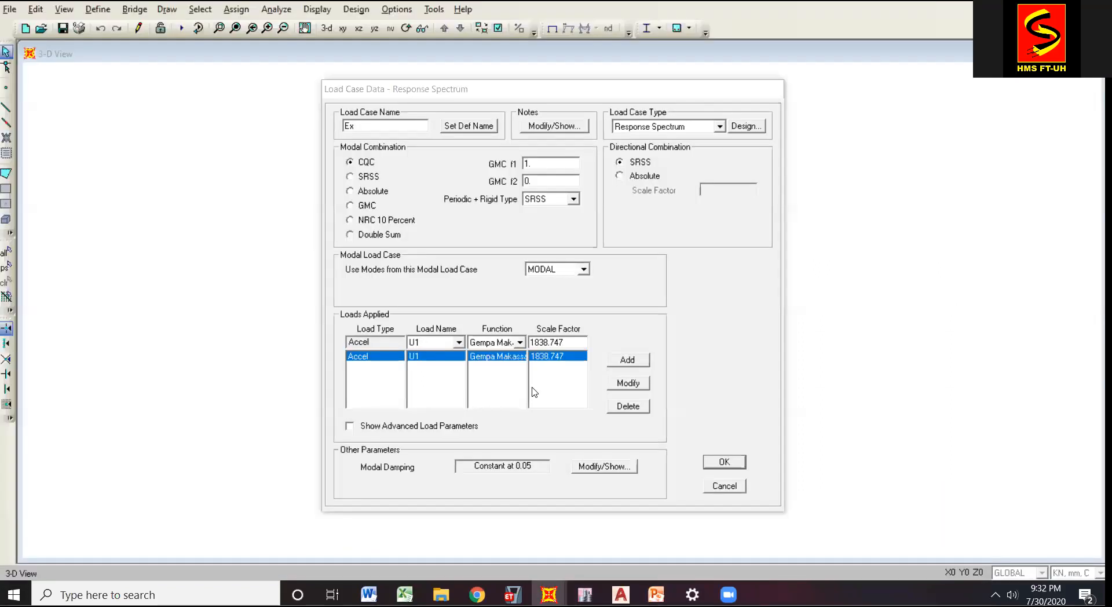
Set the scale factor of the Ex case's U1 acceleration load to 1843.228 and save the load case.
double_click(567, 341)
text(1)
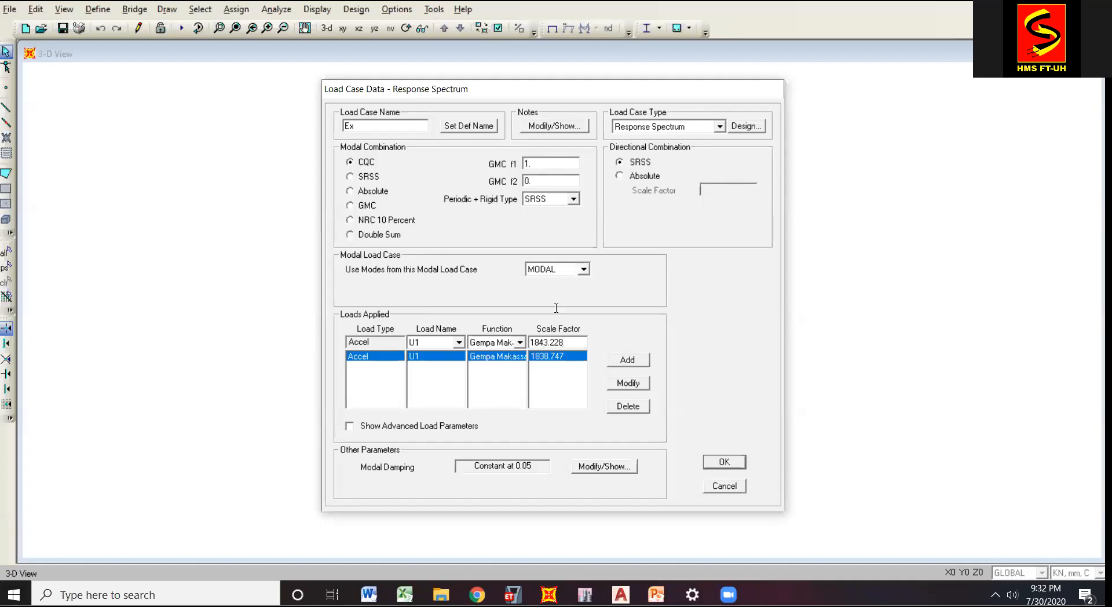
drag(532, 89, 201, 81)
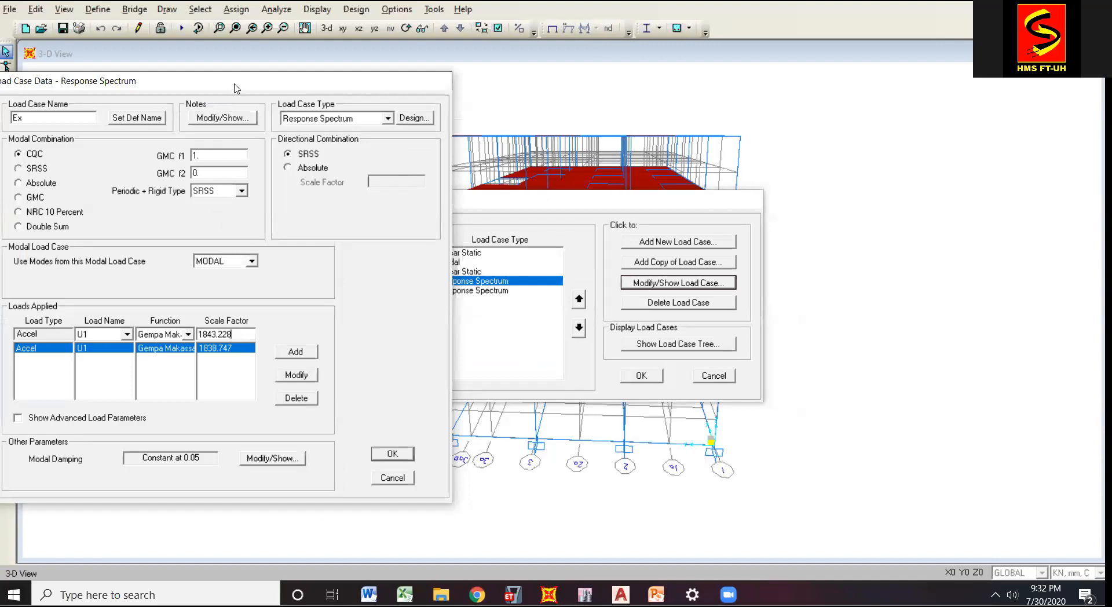
drag(268, 82, 392, 45)
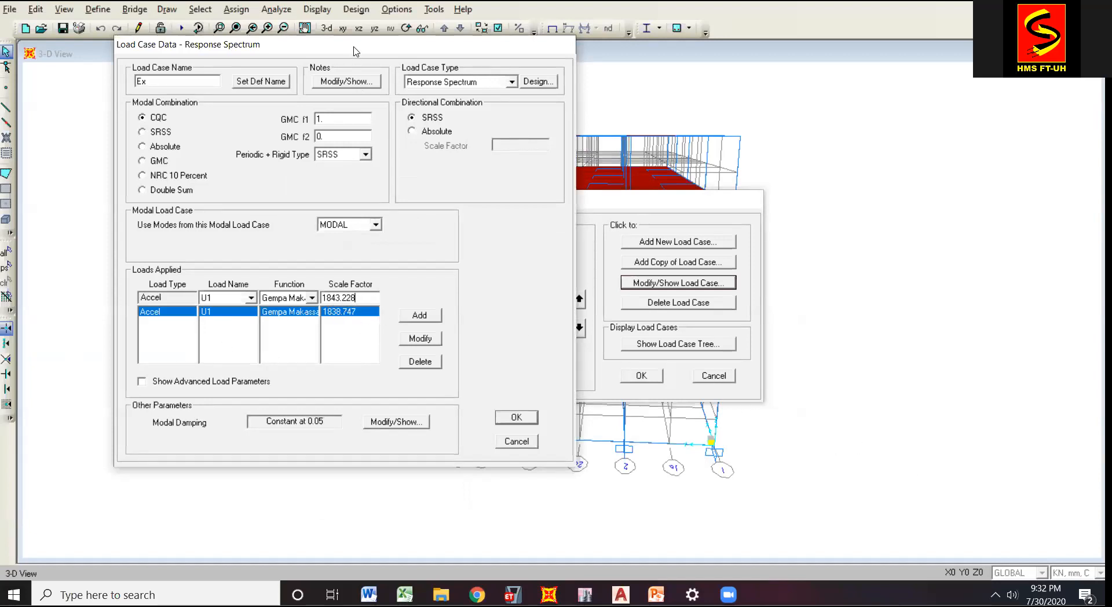
drag(353, 51, 357, 49)
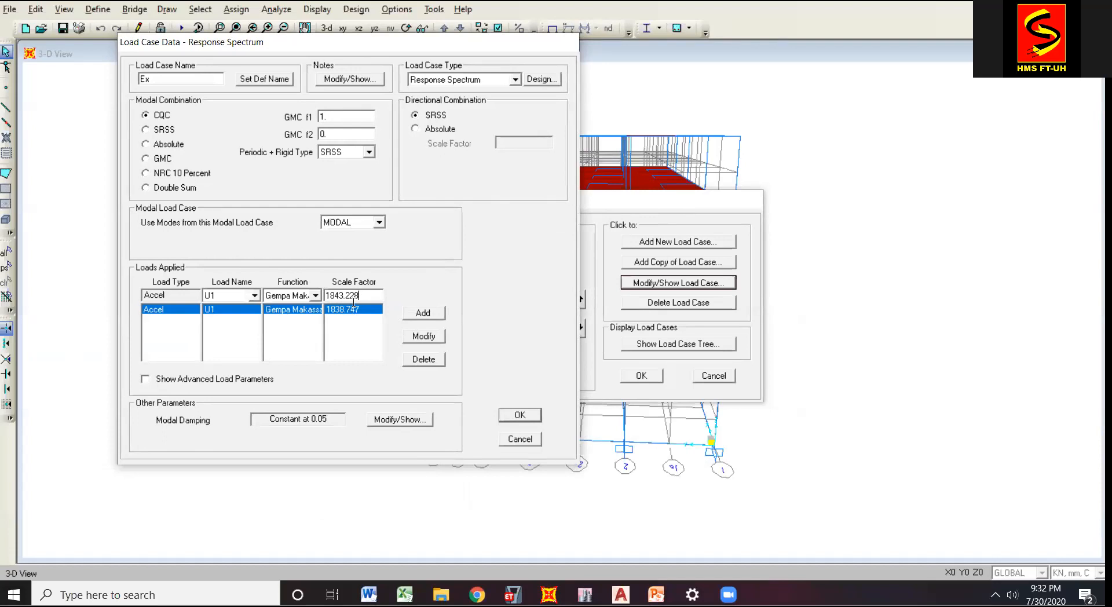
click(408, 336)
click(522, 417)
Check the new Y scale factor on PowerPoint slide 10, set the Ey case's U2 load to 1911.593, and save the load cases.
click(377, 291)
click(689, 283)
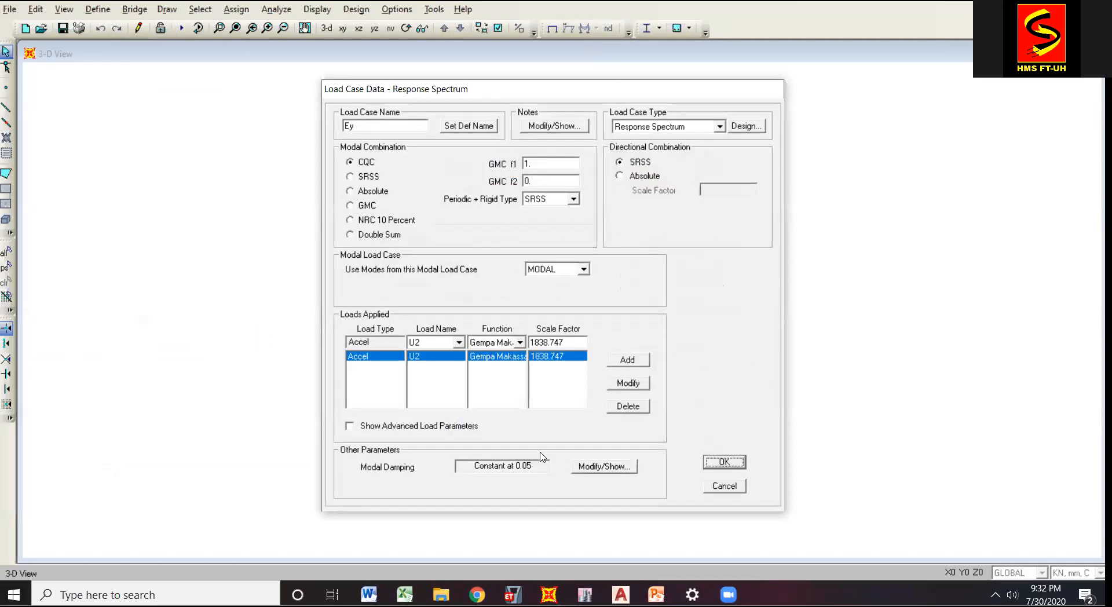
click(657, 595)
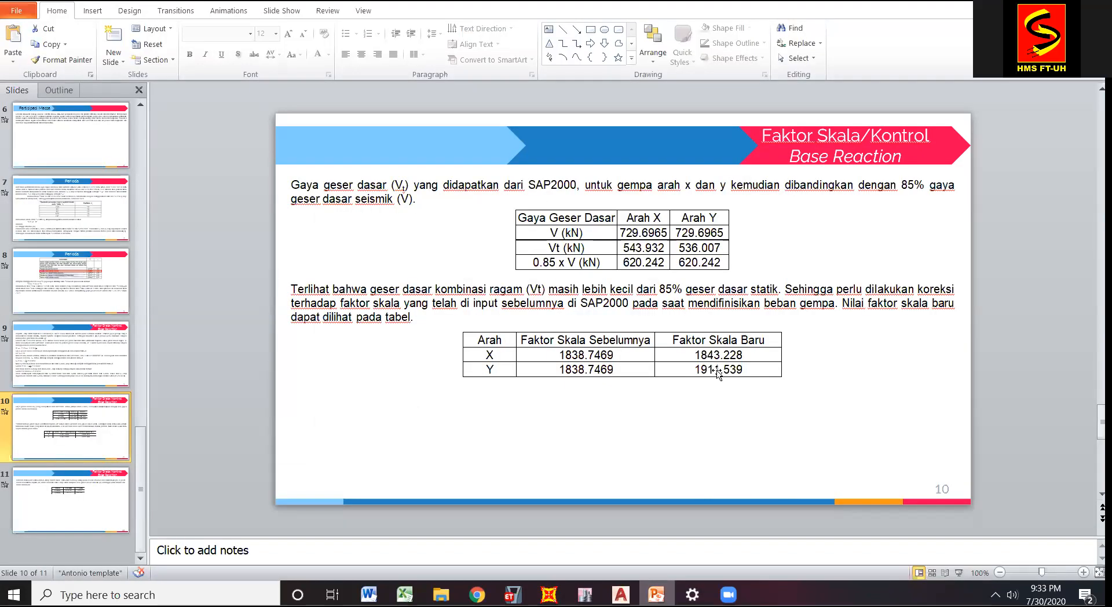
mouse_move(547, 589)
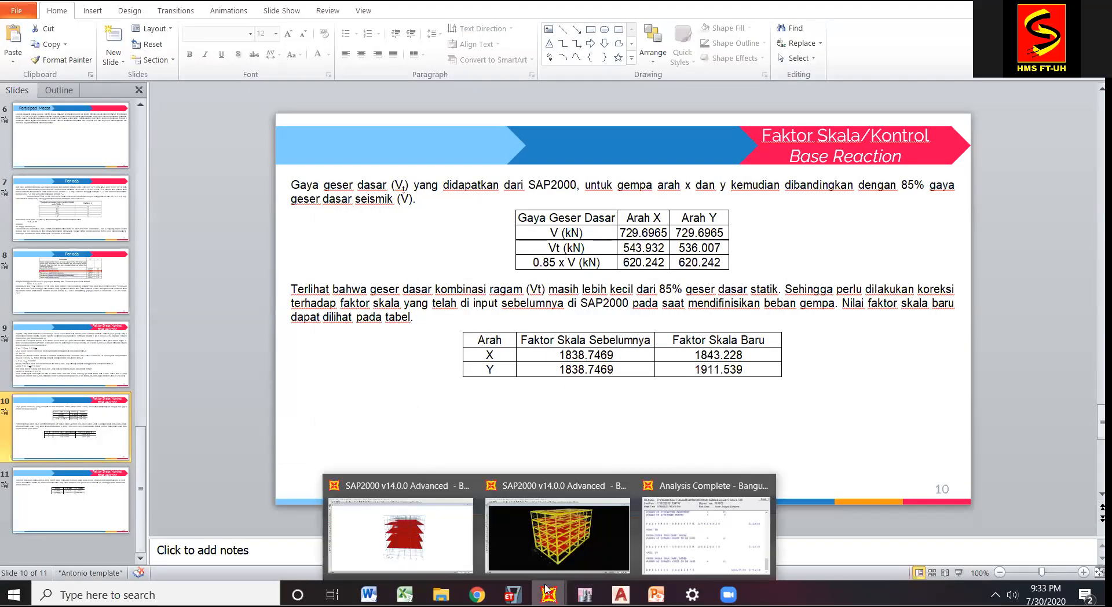
click(477, 501)
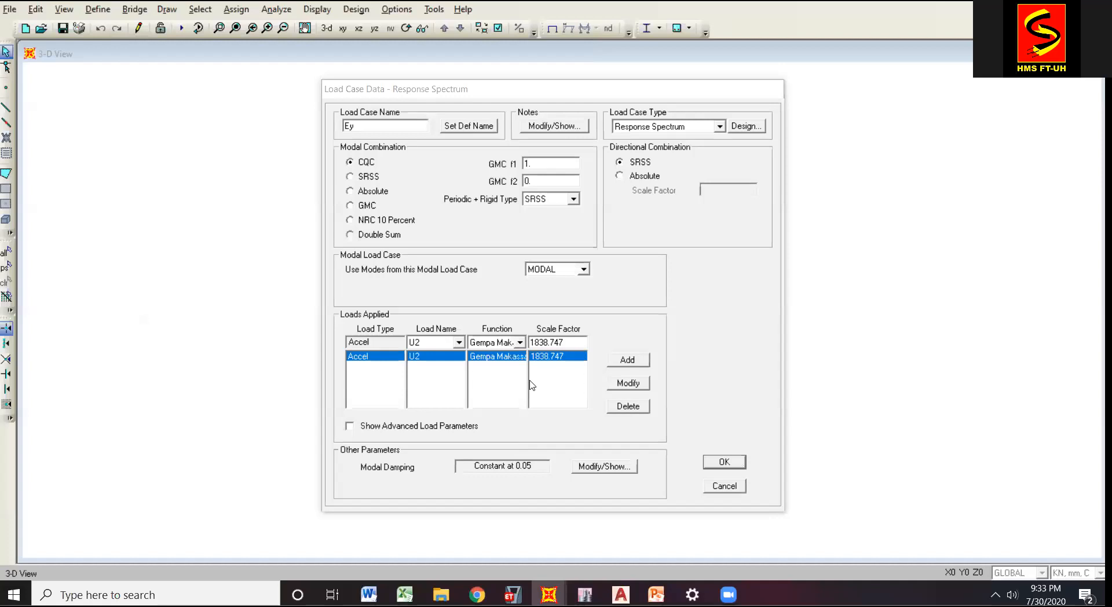
double_click(553, 342)
text(1911.593)
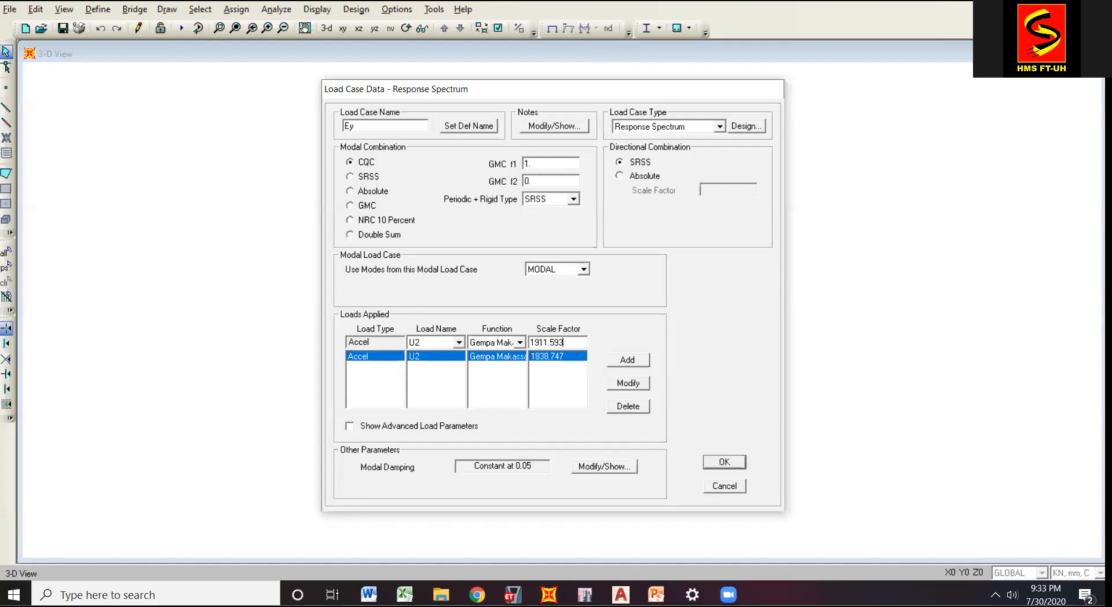
click(624, 384)
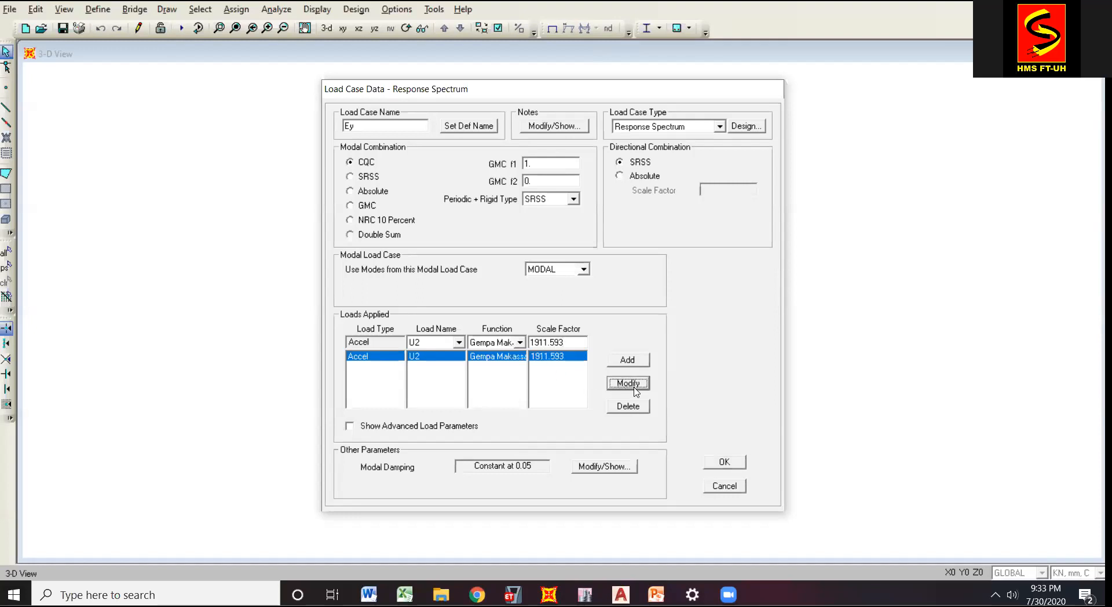
click(724, 461)
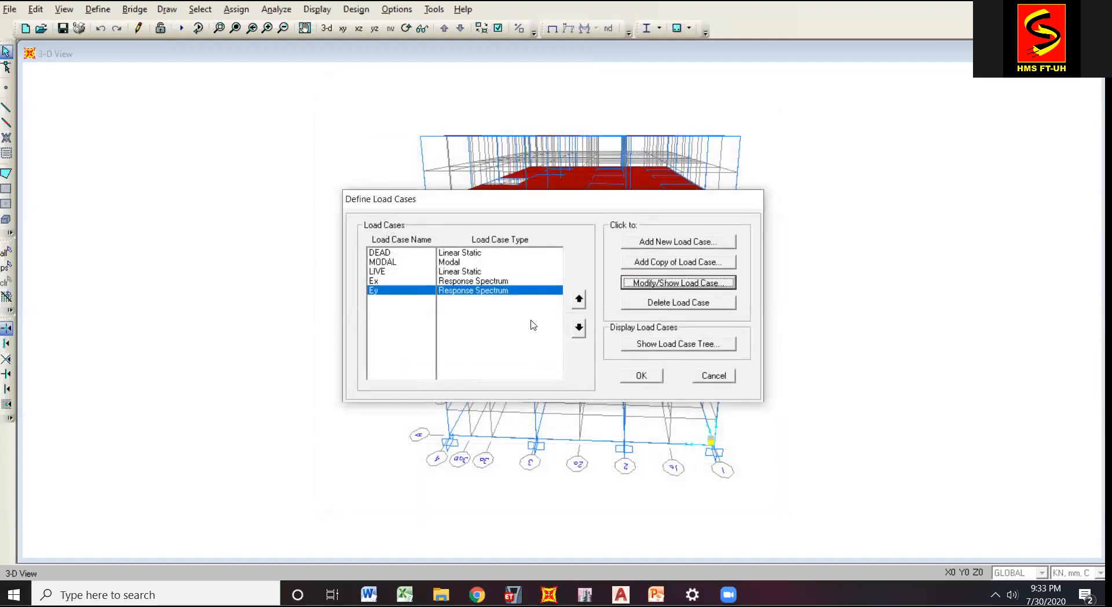
click(639, 376)
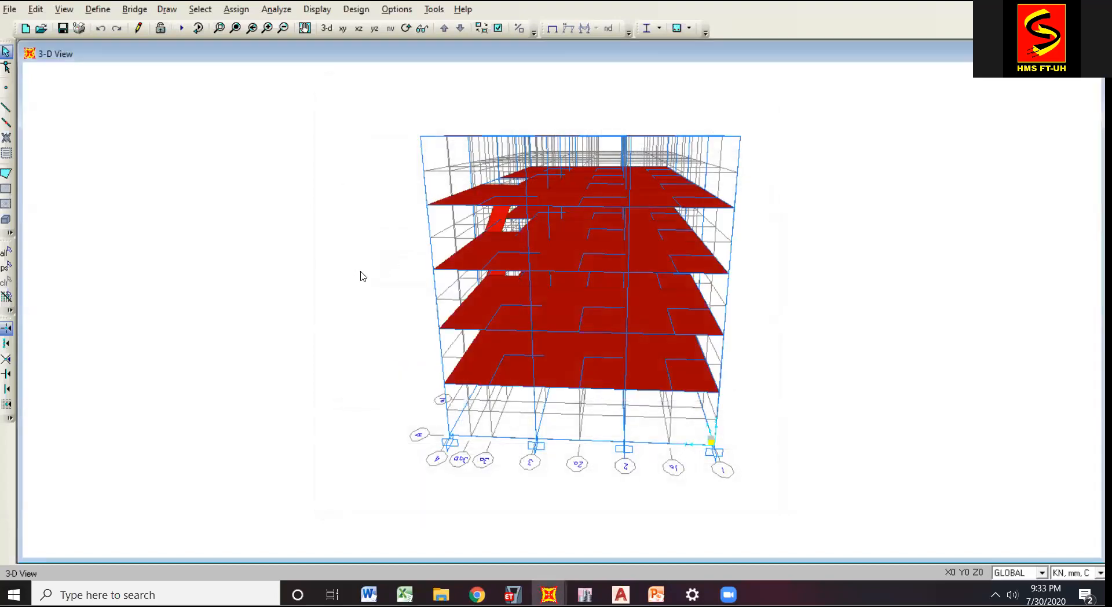
Run the analysis for the DEAD, MODAL, LIVE, Ex and Ey load cases and dismiss the analysis monitor once it completes.
click(183, 30)
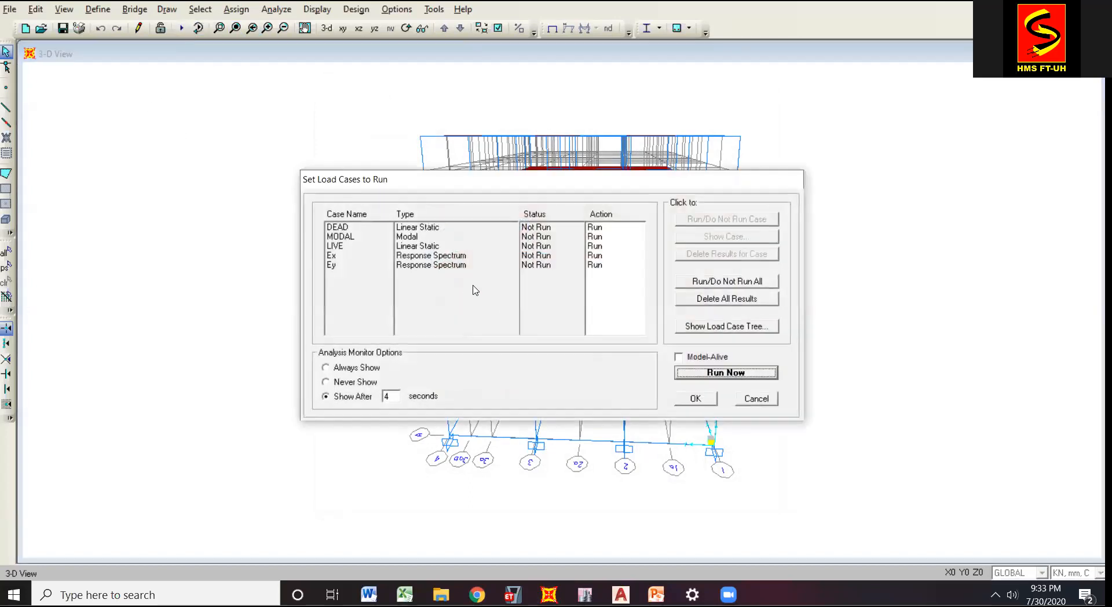
click(743, 373)
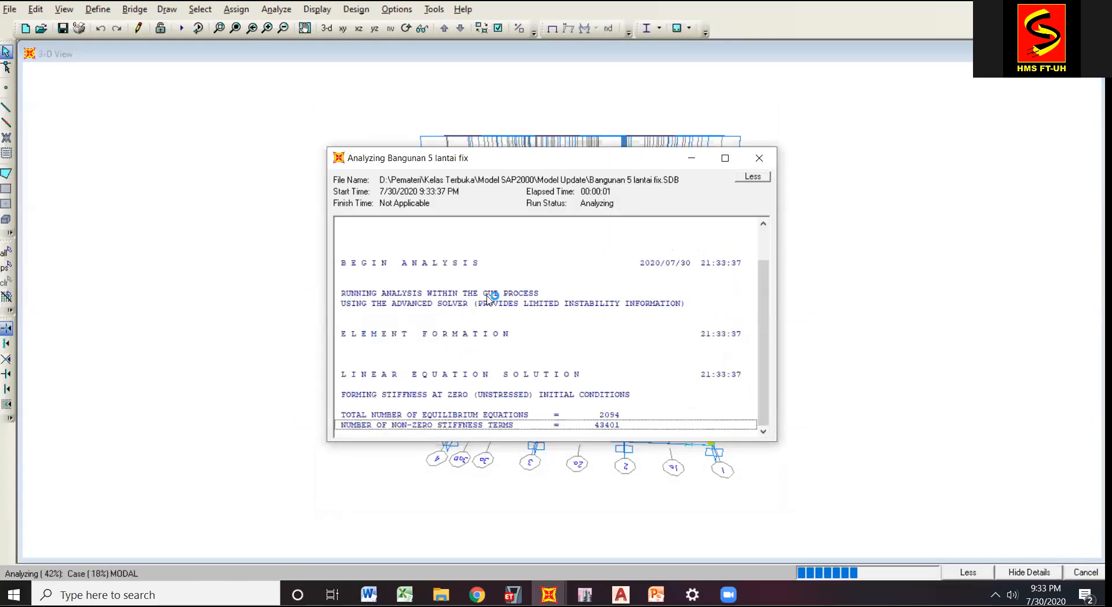
drag(555, 163, 530, 142)
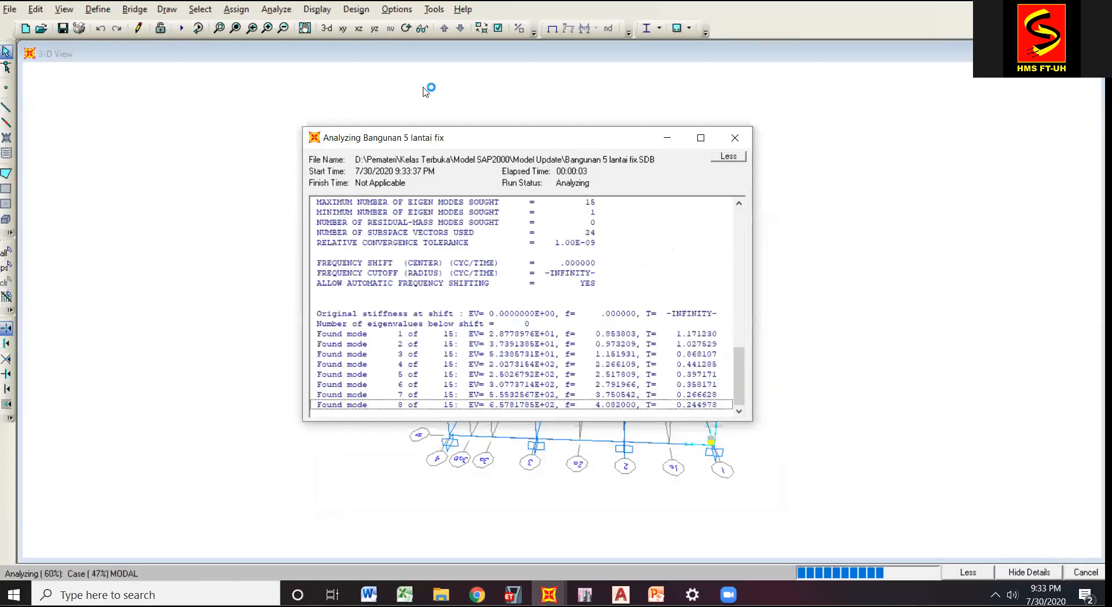
drag(404, 77, 411, 80)
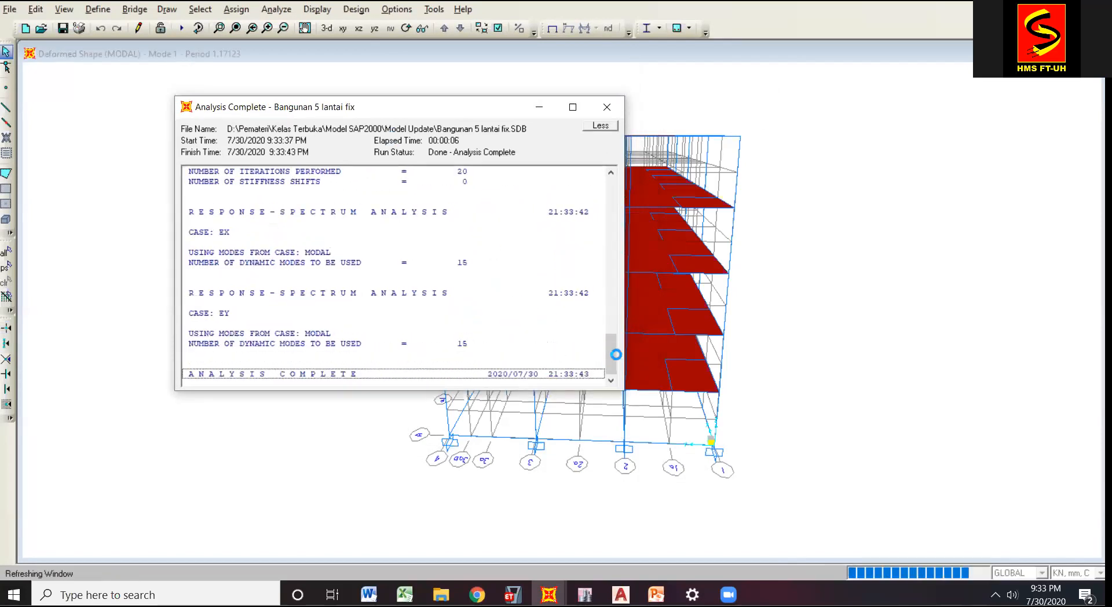
click(541, 110)
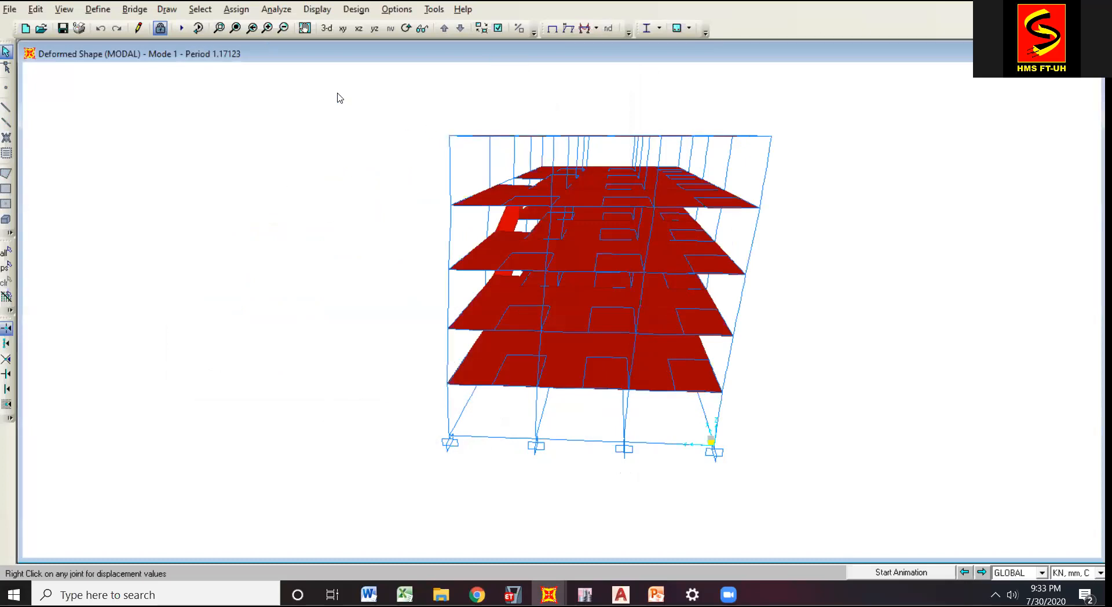
click(303, 40)
drag(380, 147, 360, 166)
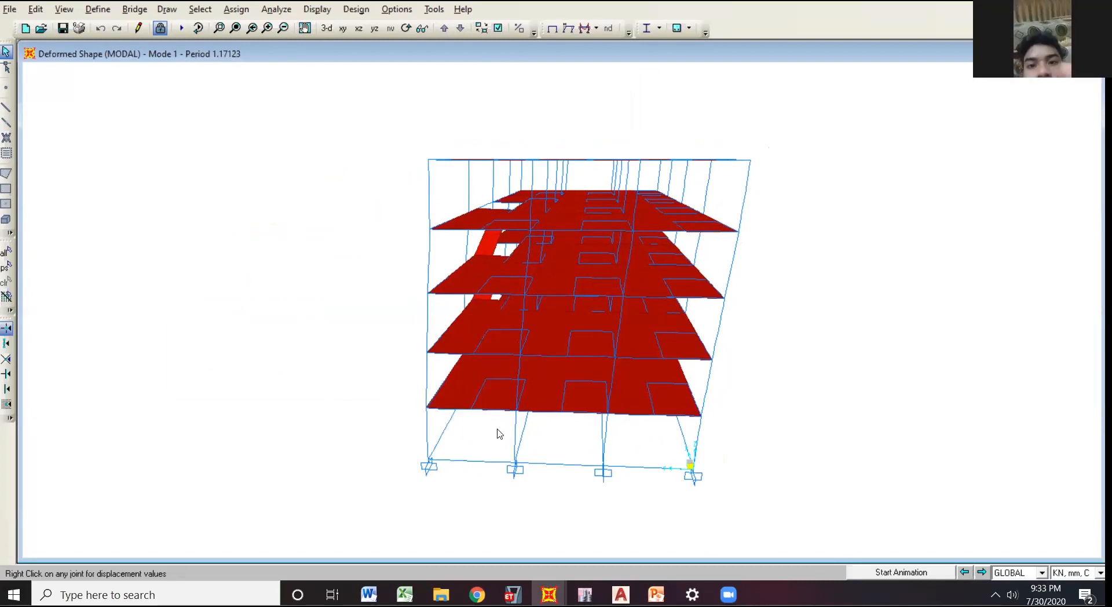
Switch to PowerPoint and compare the 0.85 x V base shear on slide 10 with the expected base reactions on slide 11.
key(alt+Tab)
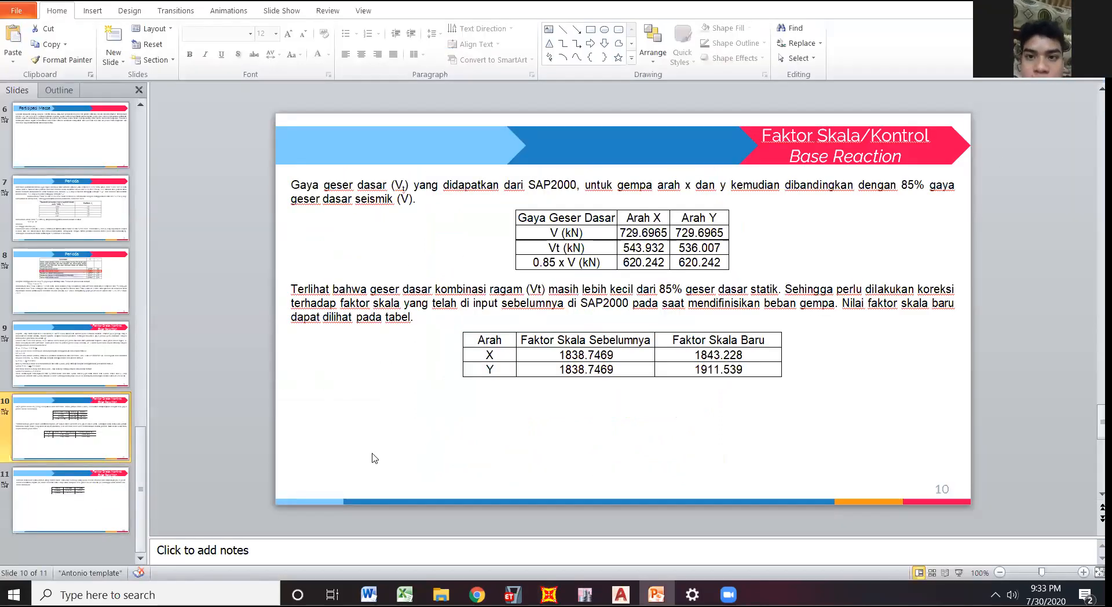
click(104, 512)
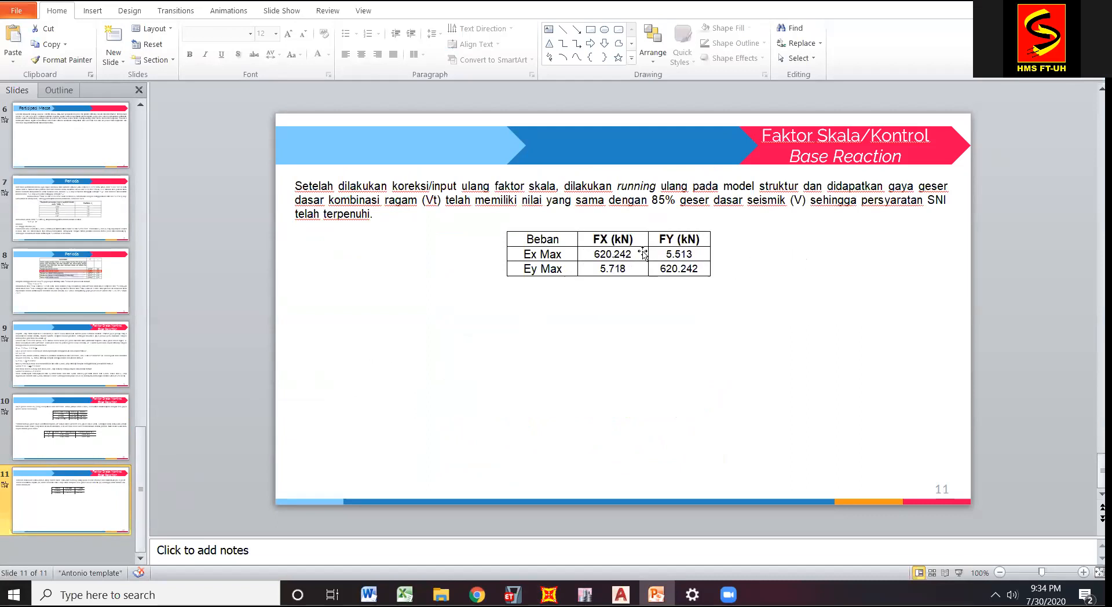
click(80, 429)
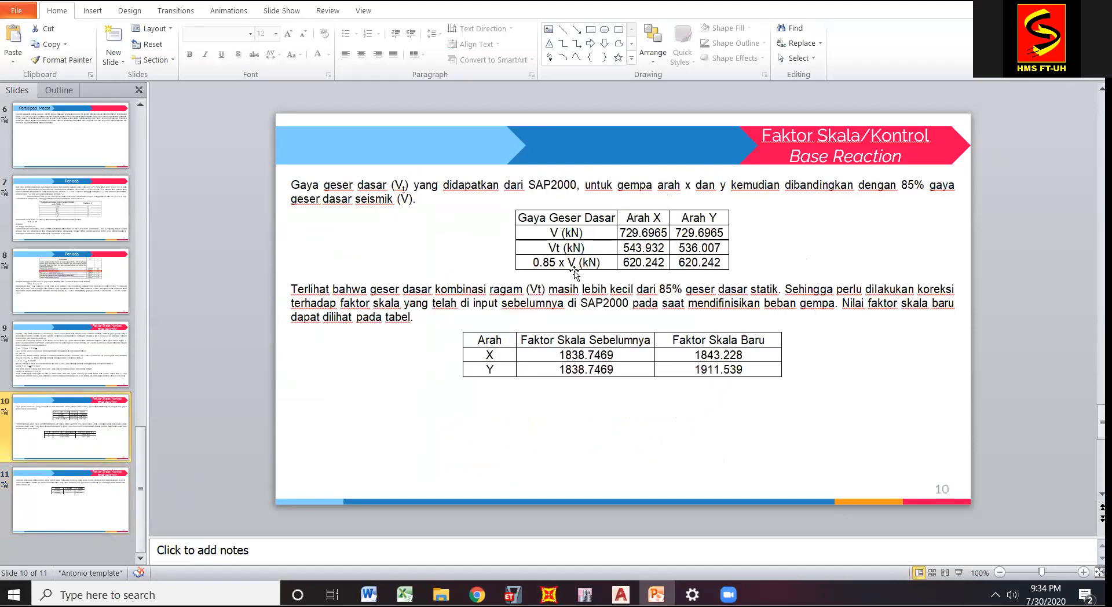
click(94, 509)
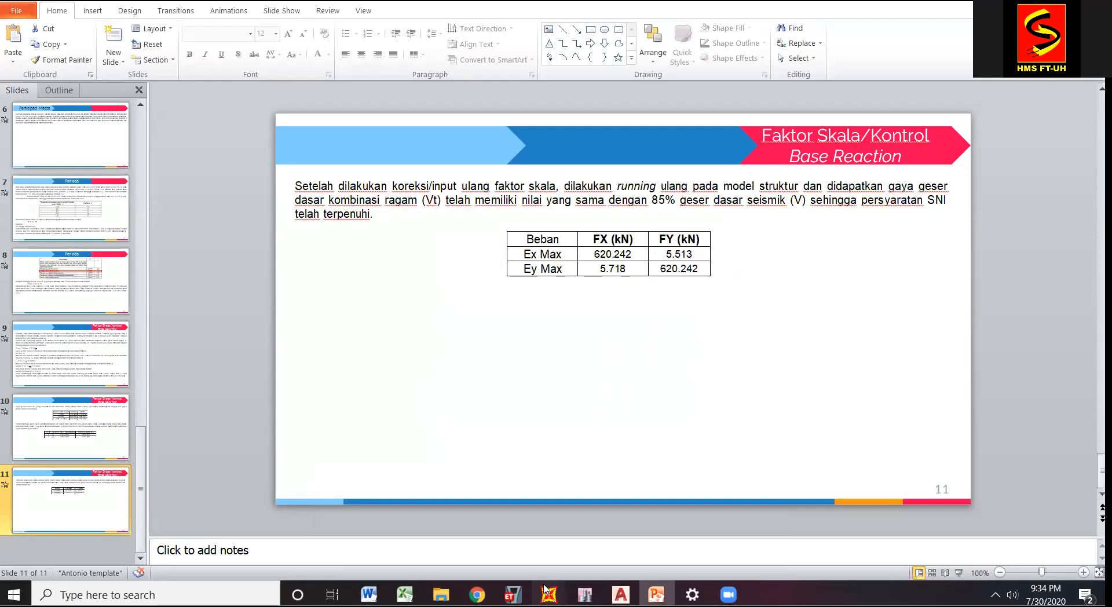
Switch back to SAP2000 and display the Base Reactions table from the structure output analysis results.
mouse_move(548, 592)
click(460, 529)
click(317, 9)
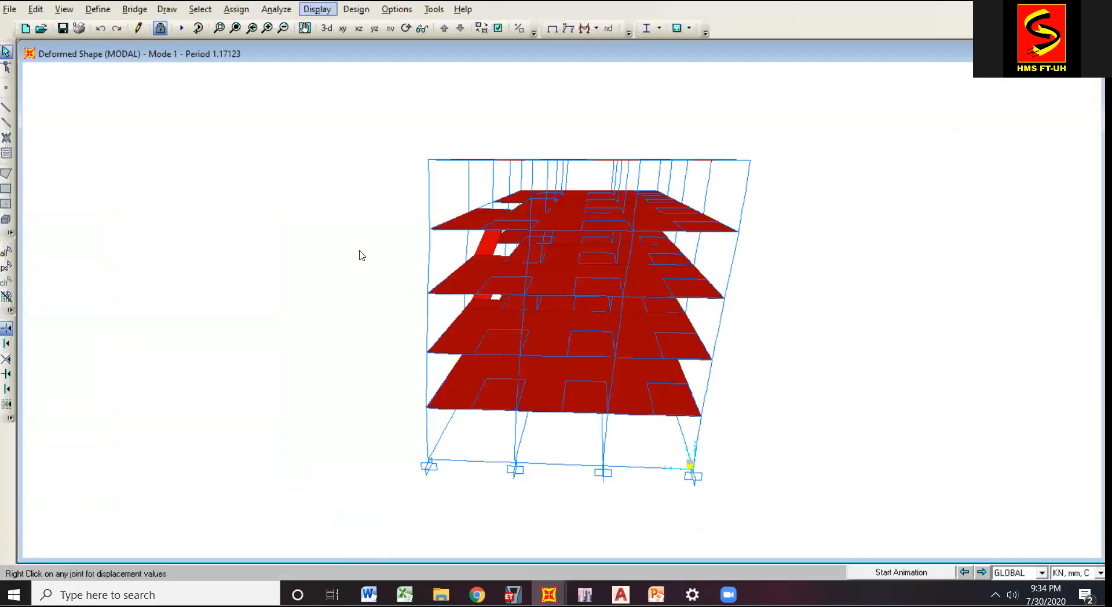
click(369, 268)
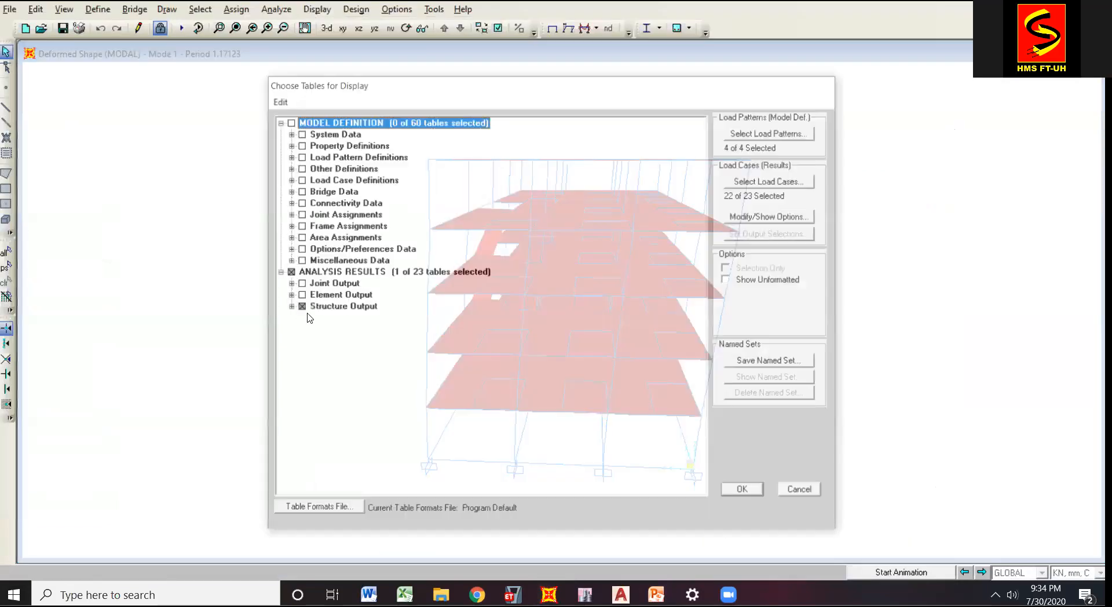
click(289, 307)
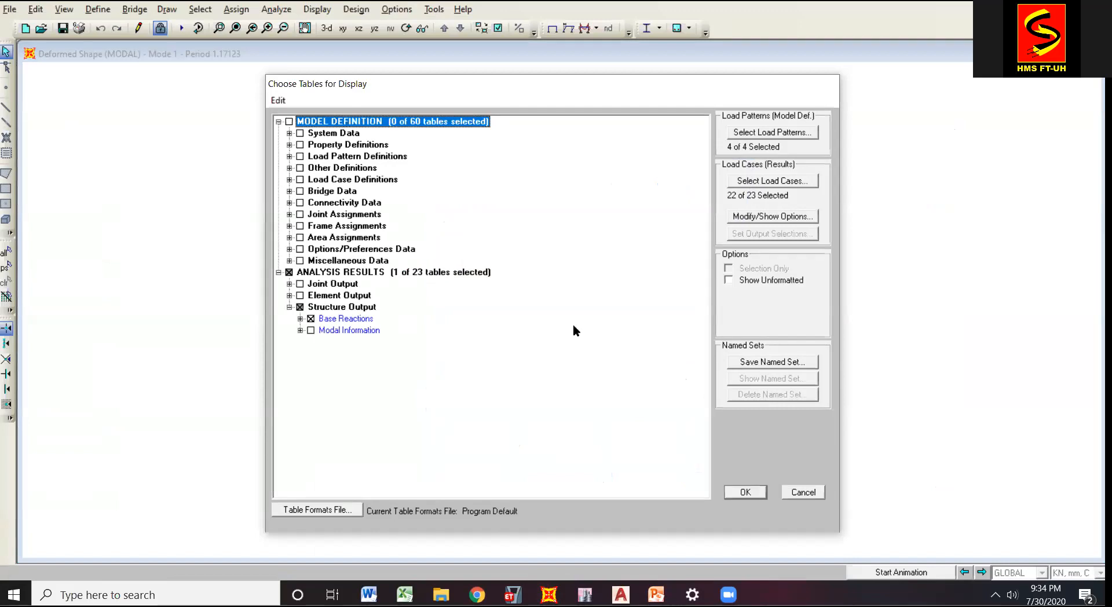
click(745, 491)
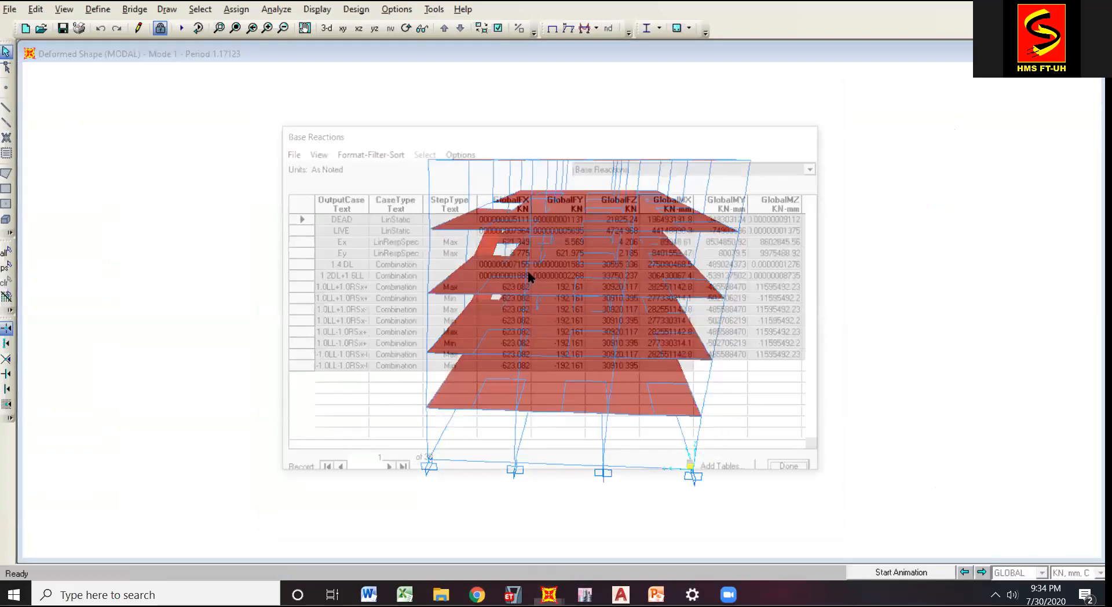
Examine the GlobalFX base reaction of Ex and the GlobalFY base reaction of Ey in the results table.
click(516, 242)
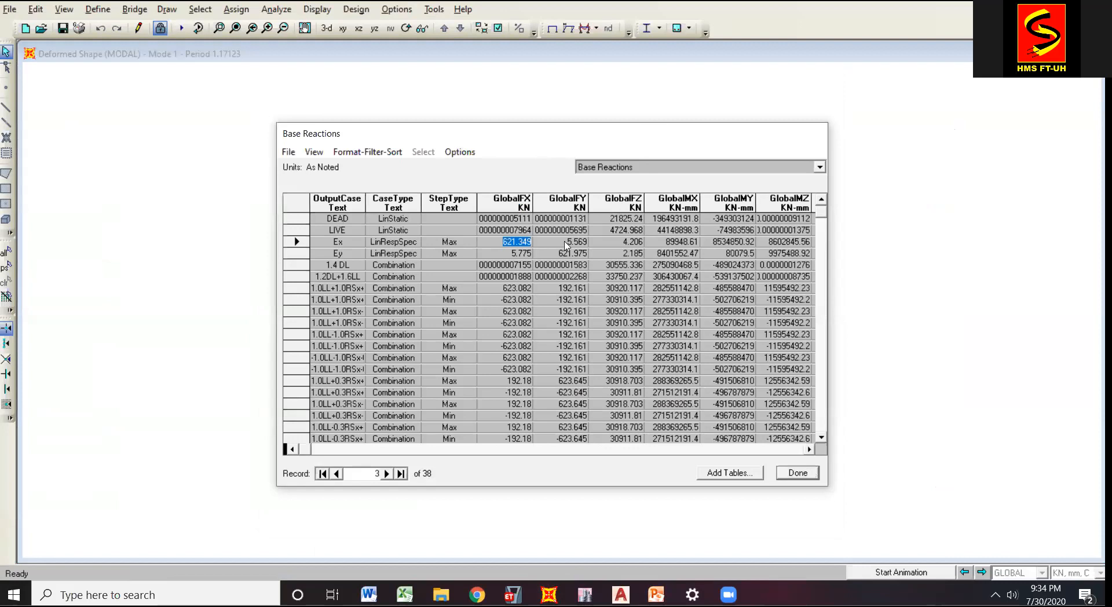
key(Down)
key(Right)
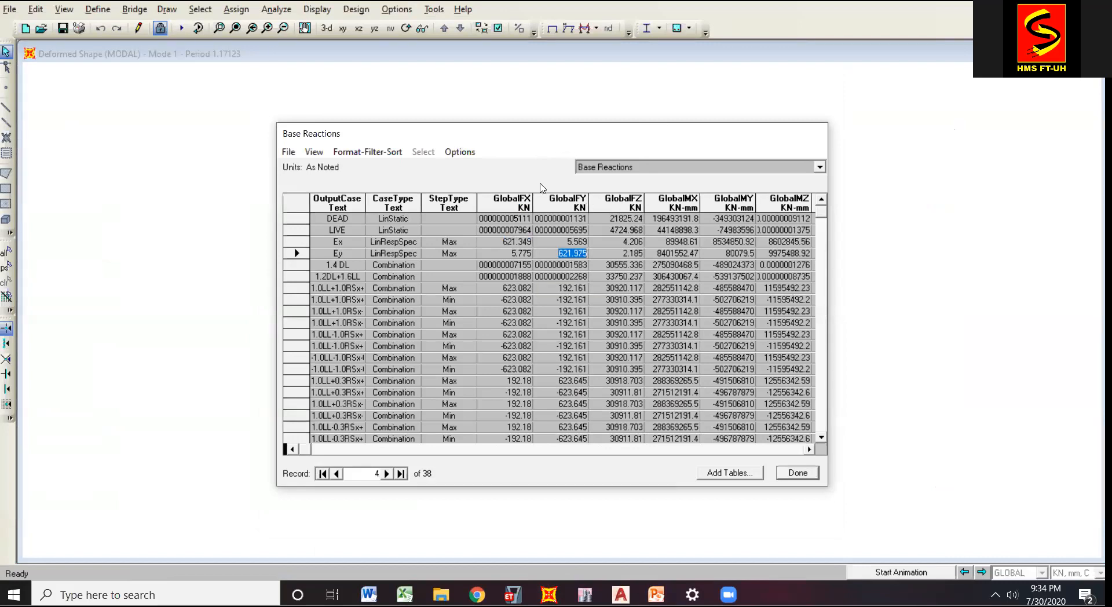
drag(566, 138, 835, 313)
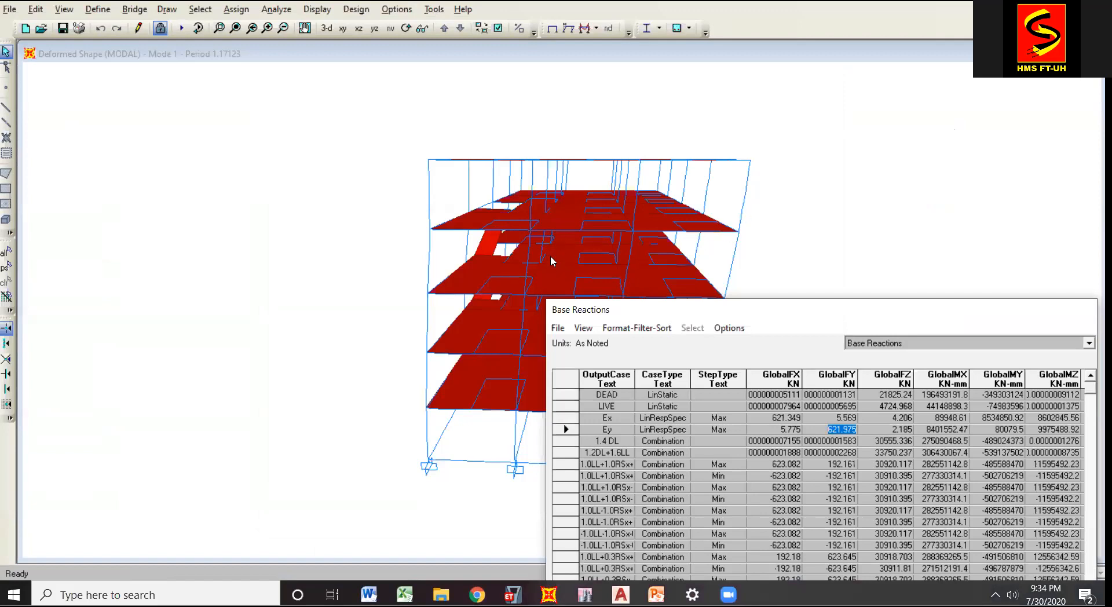
drag(765, 310, 753, 282)
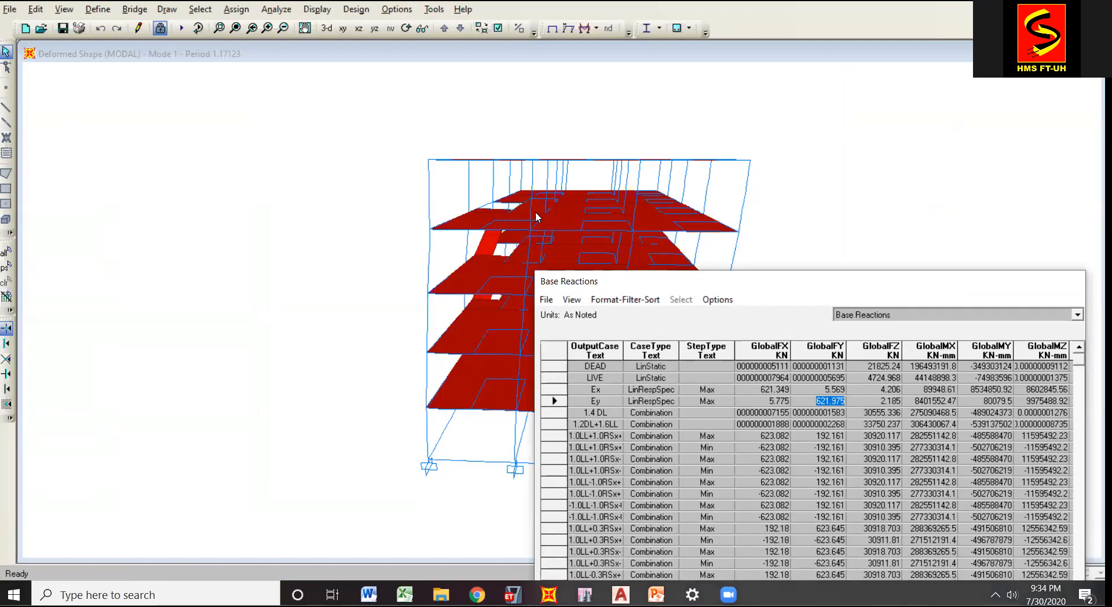
drag(812, 290, 699, 171)
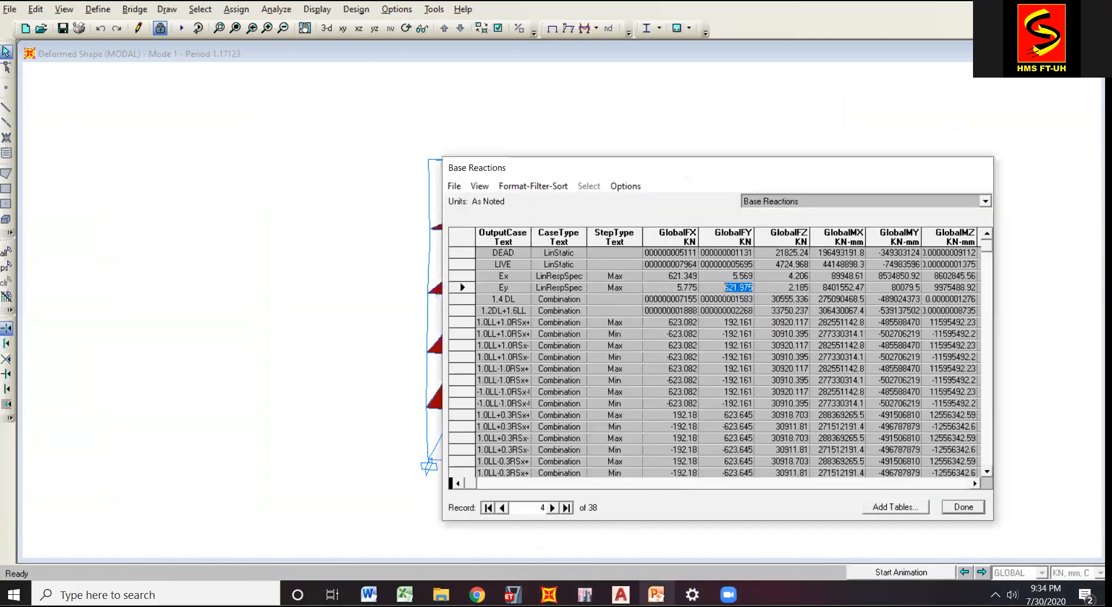
click(684, 275)
click(732, 289)
Compare the SAP2000 base reactions with PowerPoint slides 10 and 11, and close the Base Reactions table.
click(656, 594)
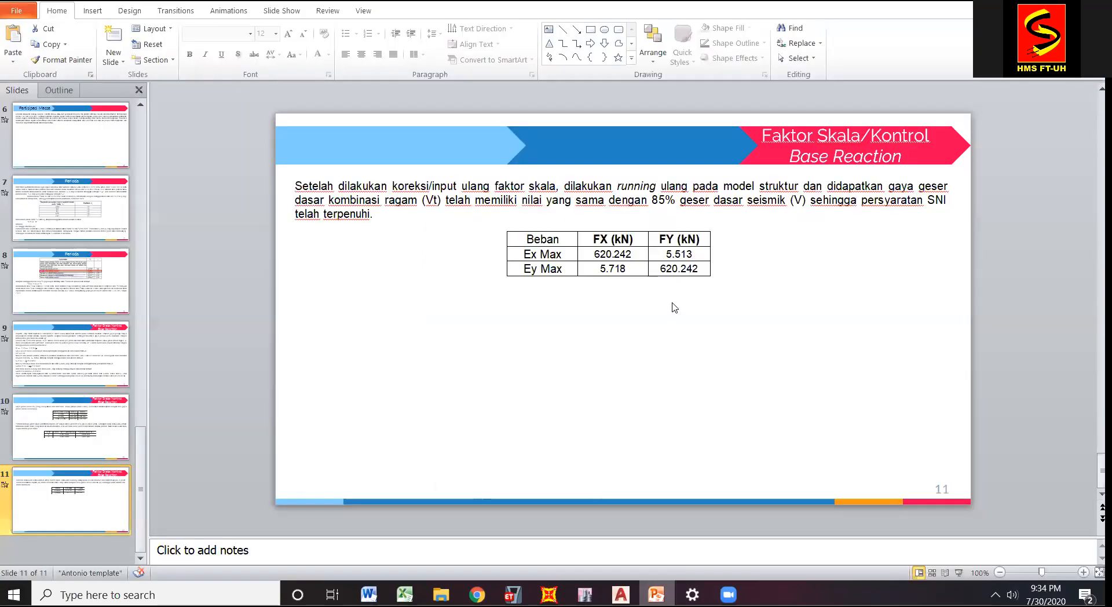
click(90, 449)
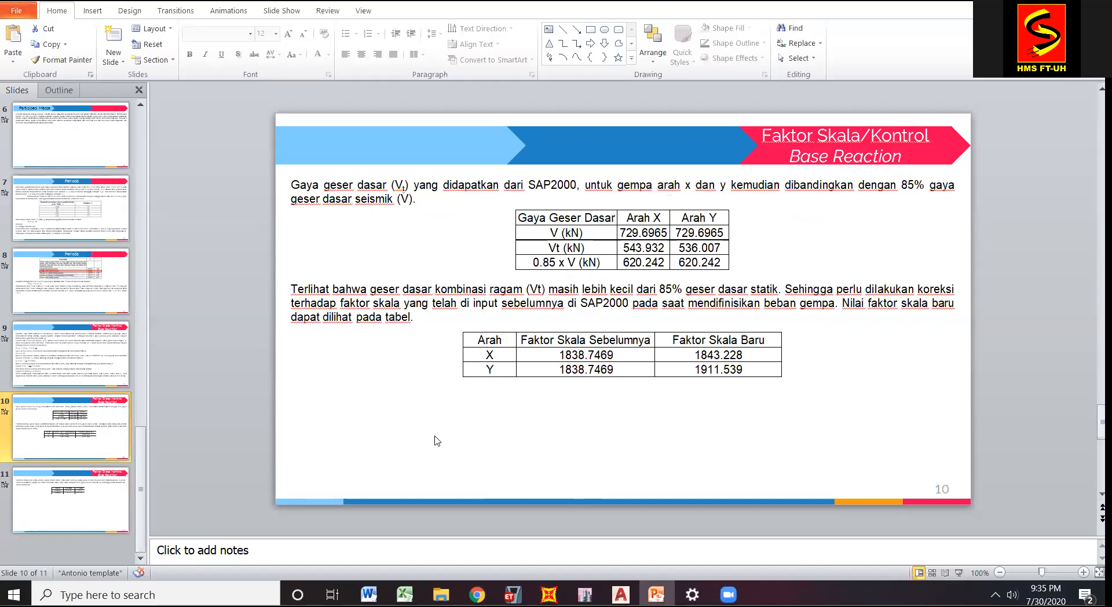
click(99, 492)
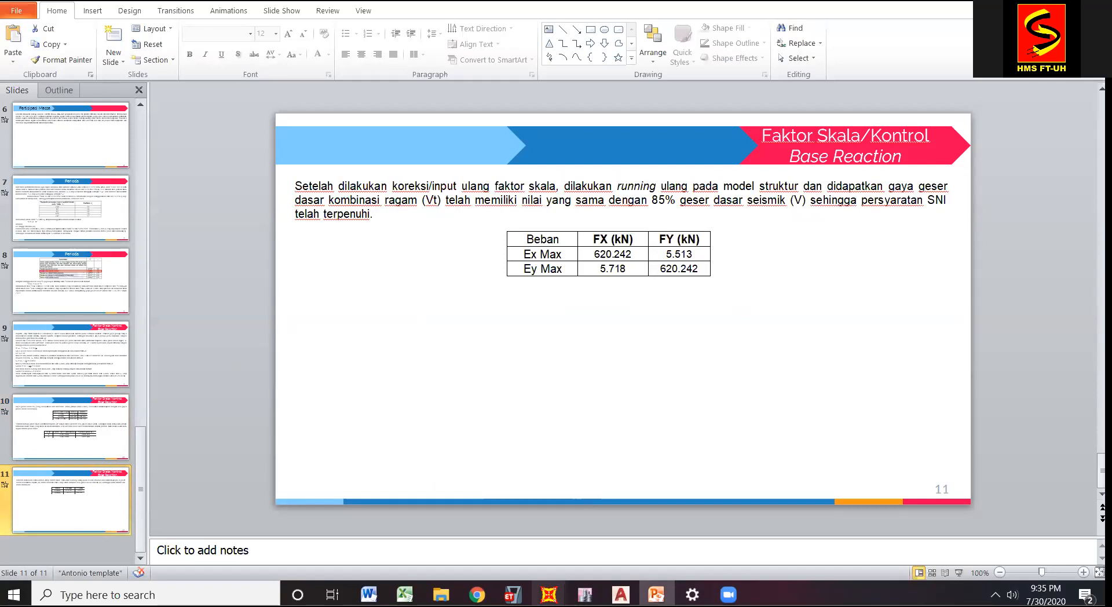
click(445, 539)
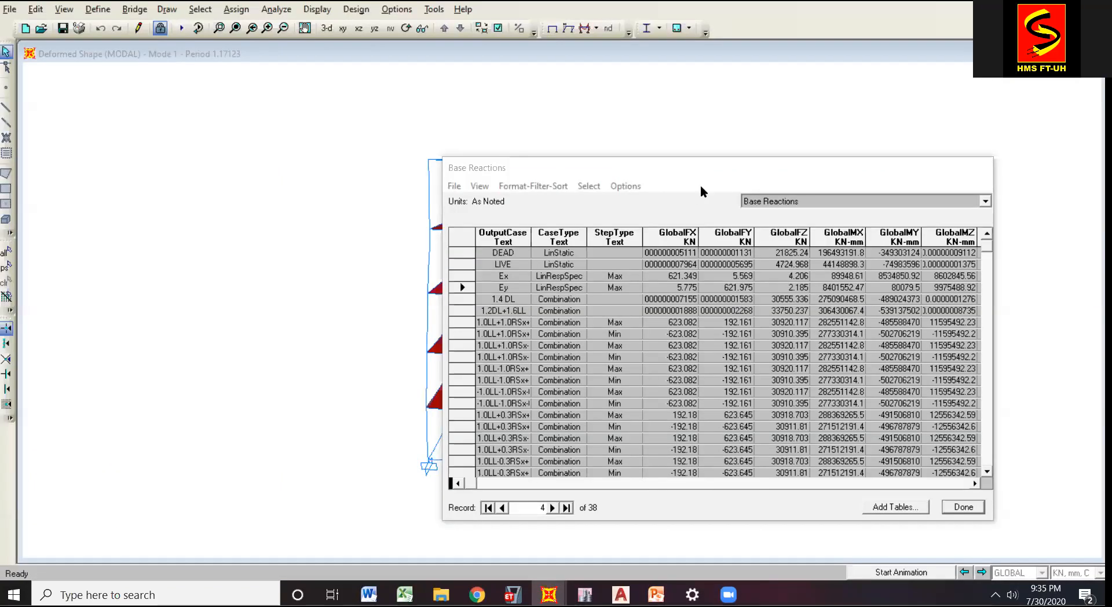
drag(689, 169, 421, 105)
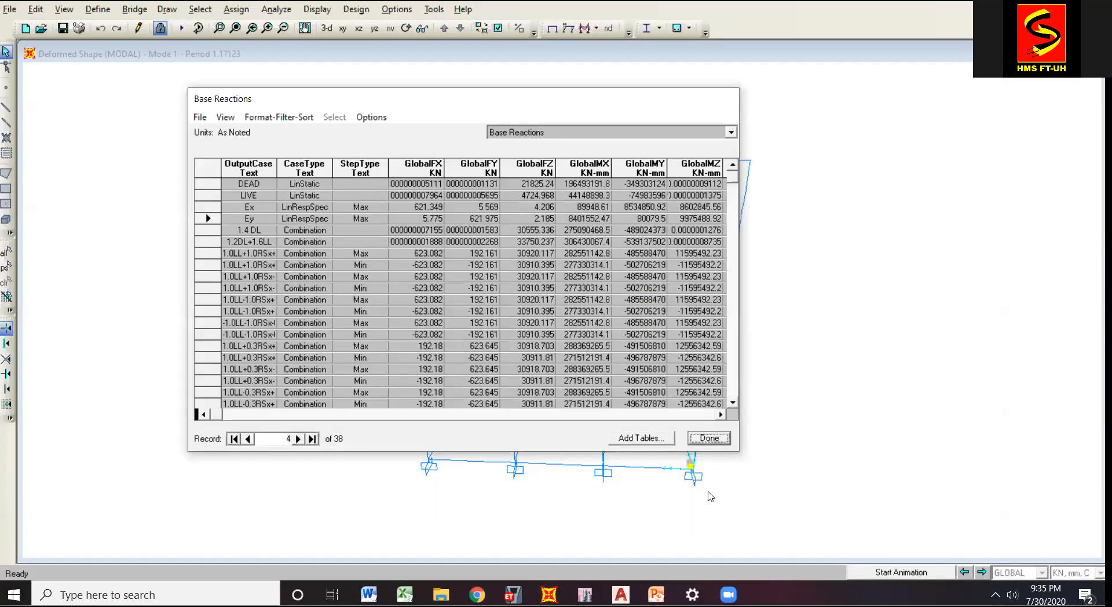
click(708, 439)
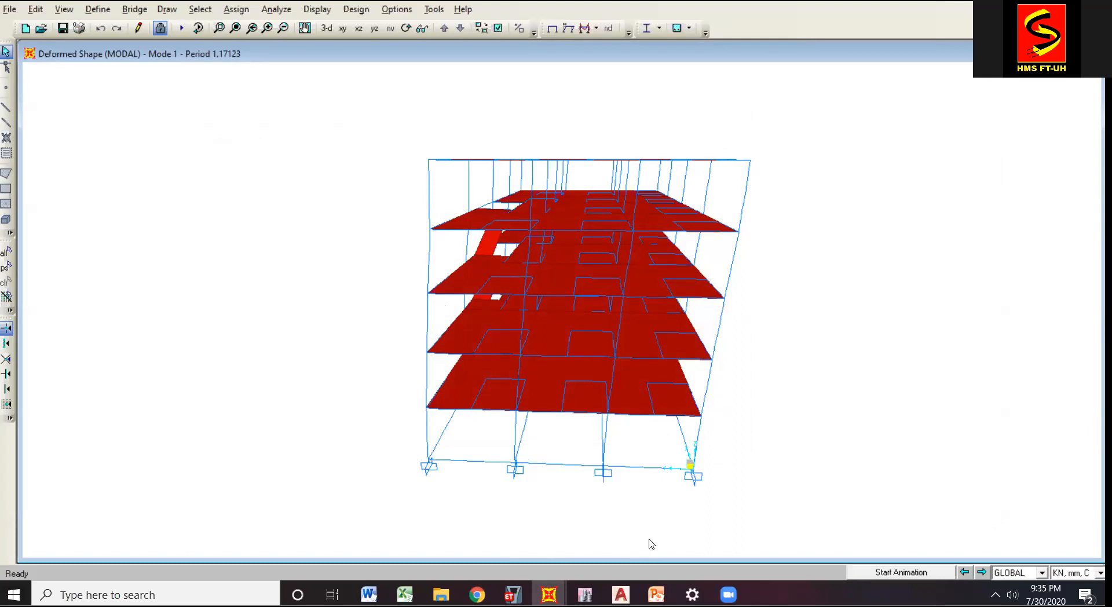
Switch to PowerPoint, go back to the presentation's title slide, and return to the SAP2000 model.
click(656, 595)
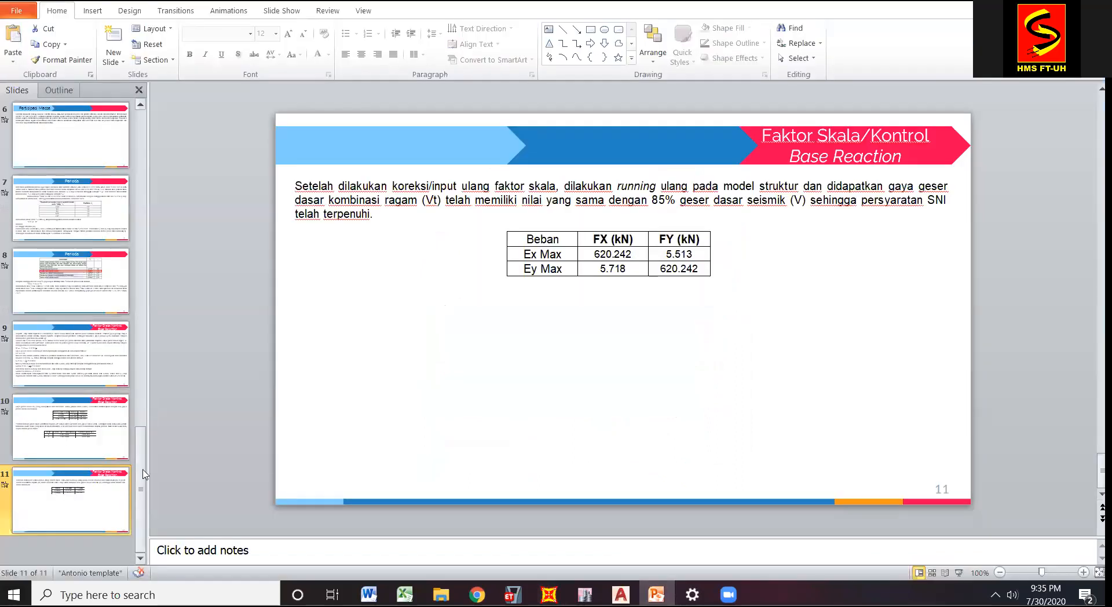
drag(139, 429, 140, 113)
click(80, 161)
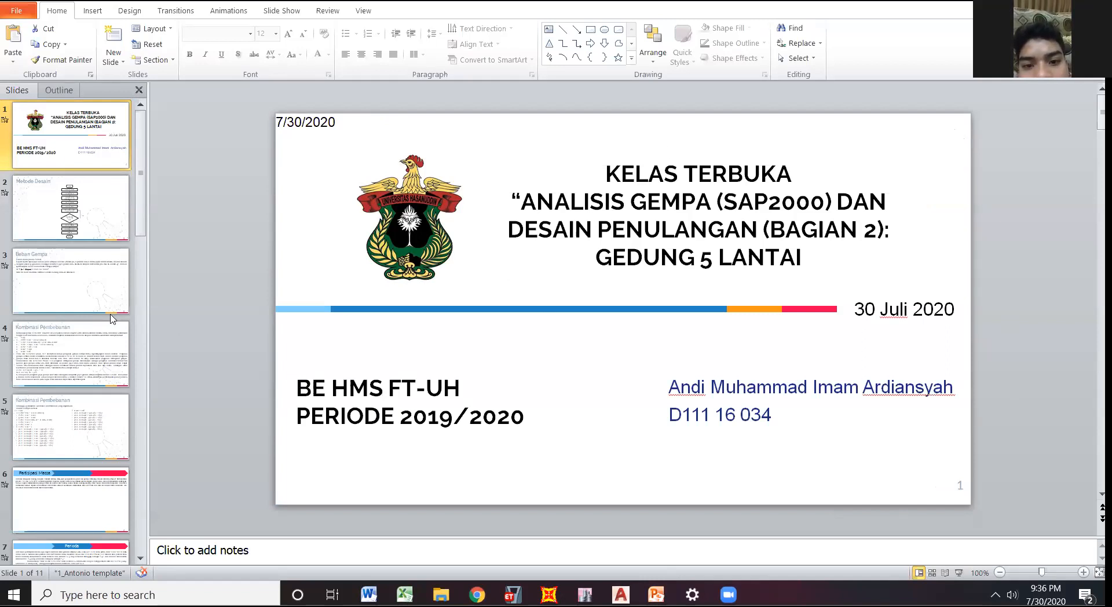
click(106, 218)
click(109, 152)
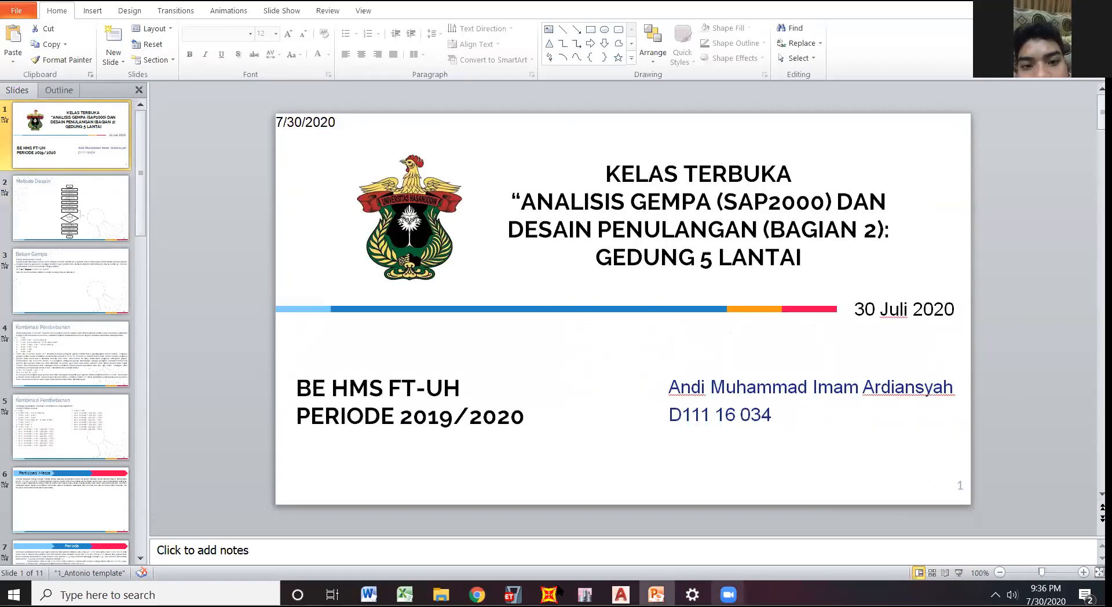
mouse_move(548, 594)
click(399, 542)
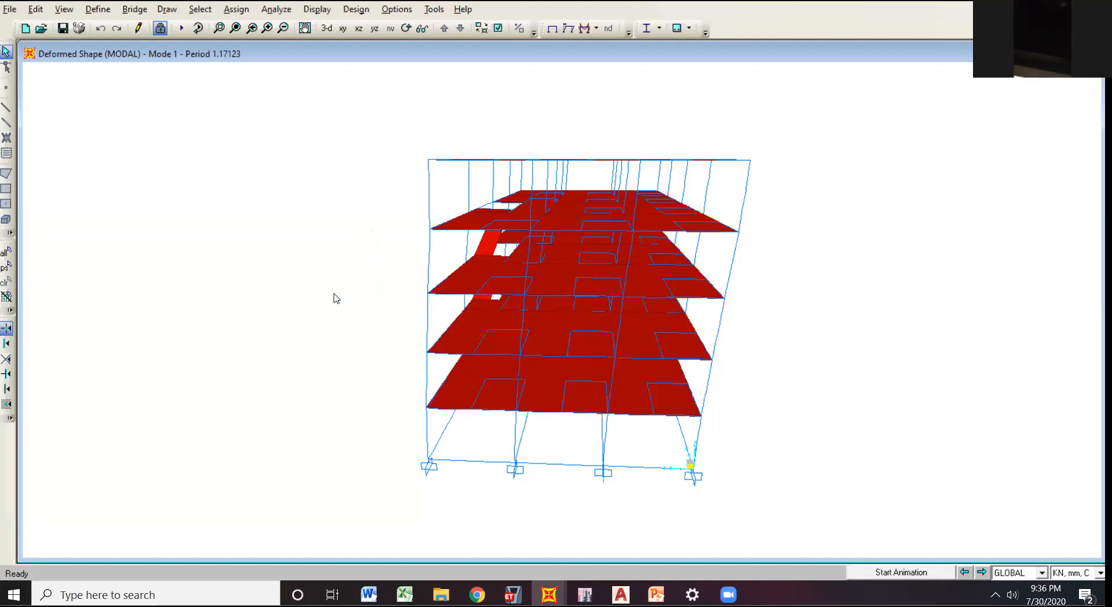
click(304, 27)
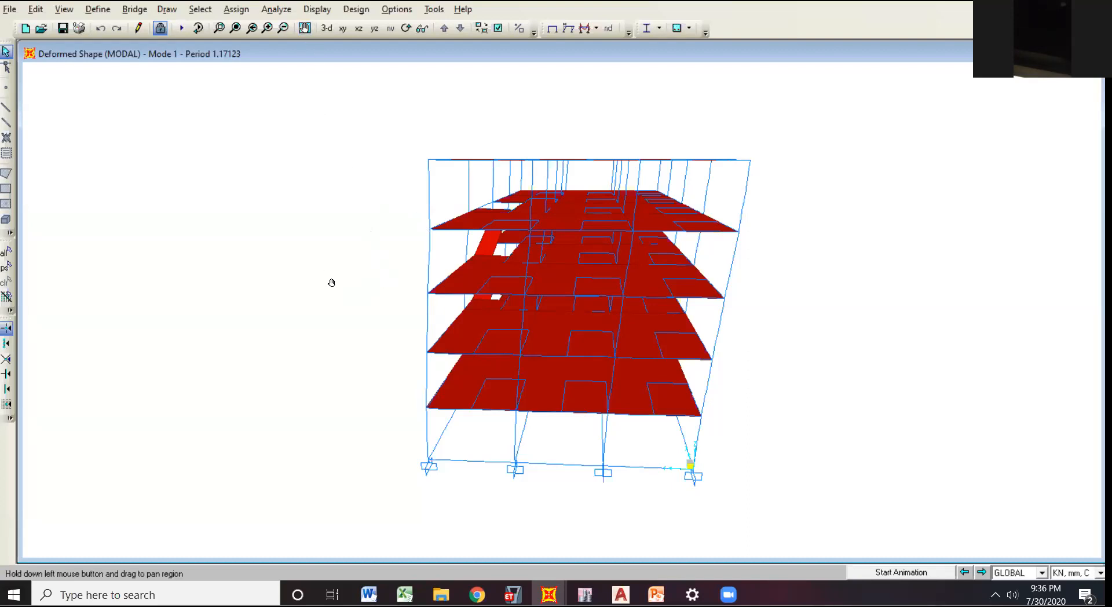
drag(330, 281, 366, 274)
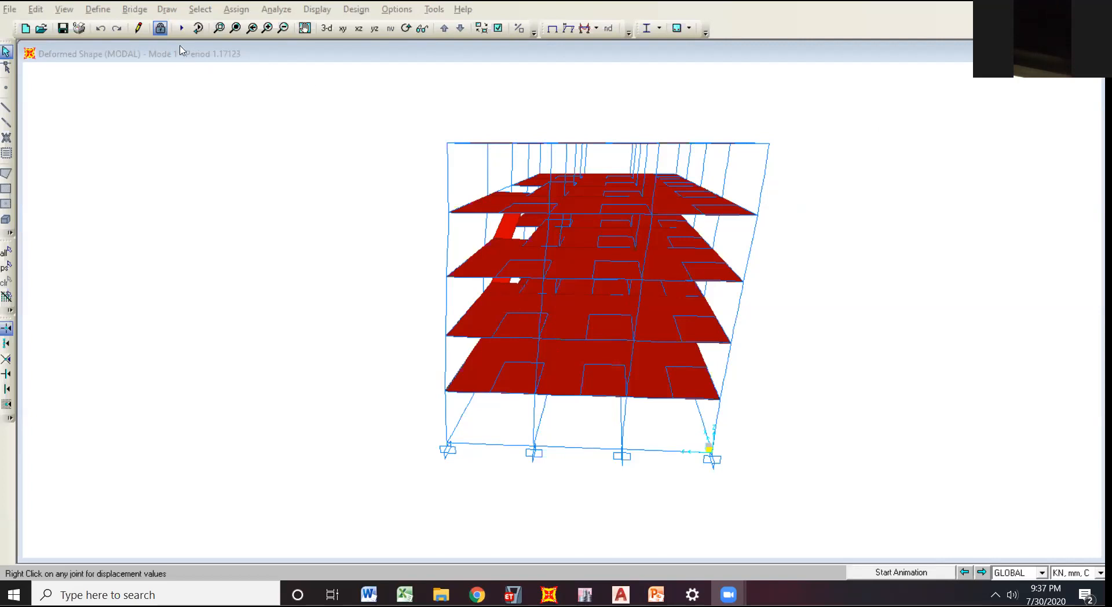
click(689, 29)
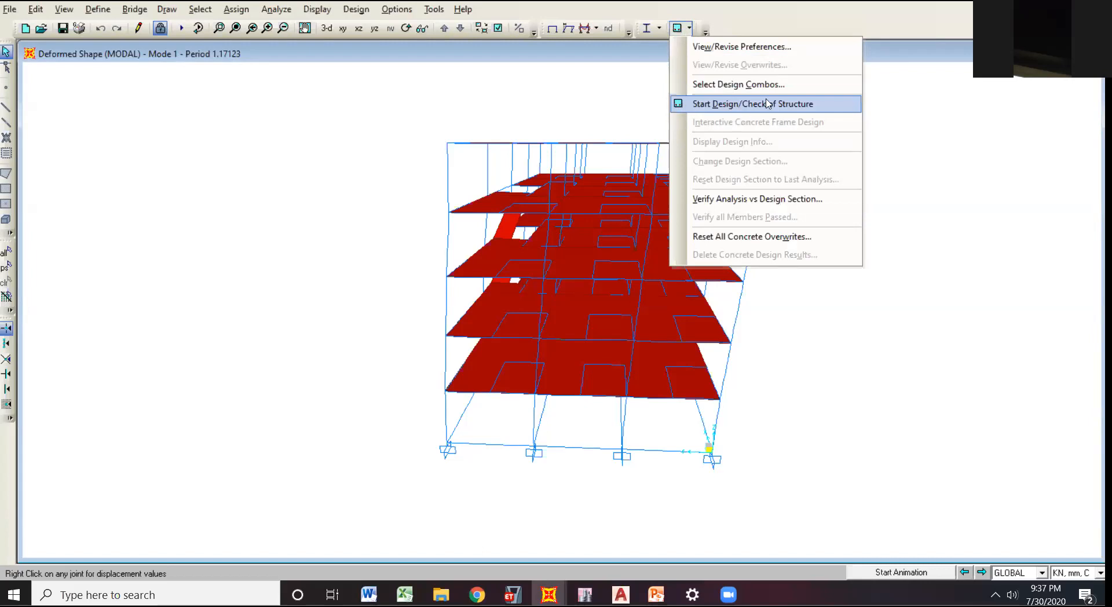
click(689, 30)
click(689, 30)
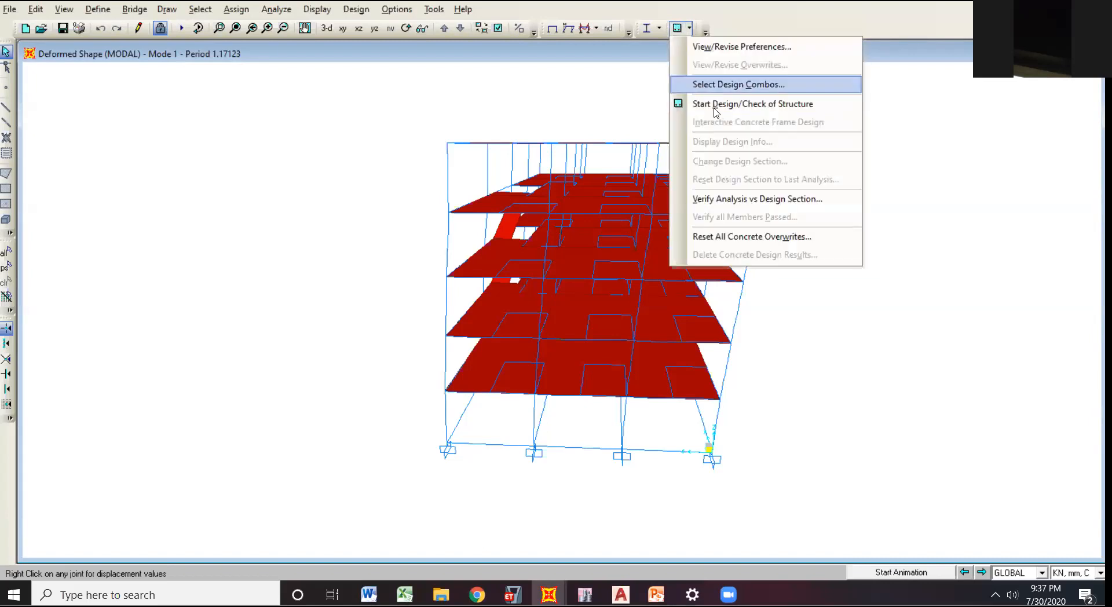
click(717, 34)
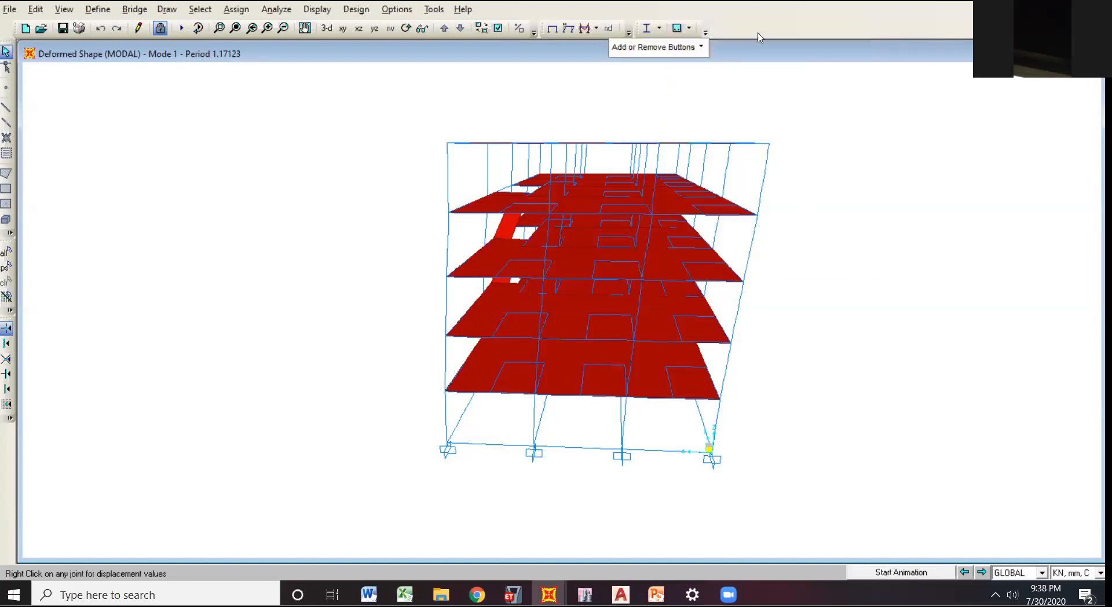
Run the concrete frame design/check of the whole structure.
click(689, 30)
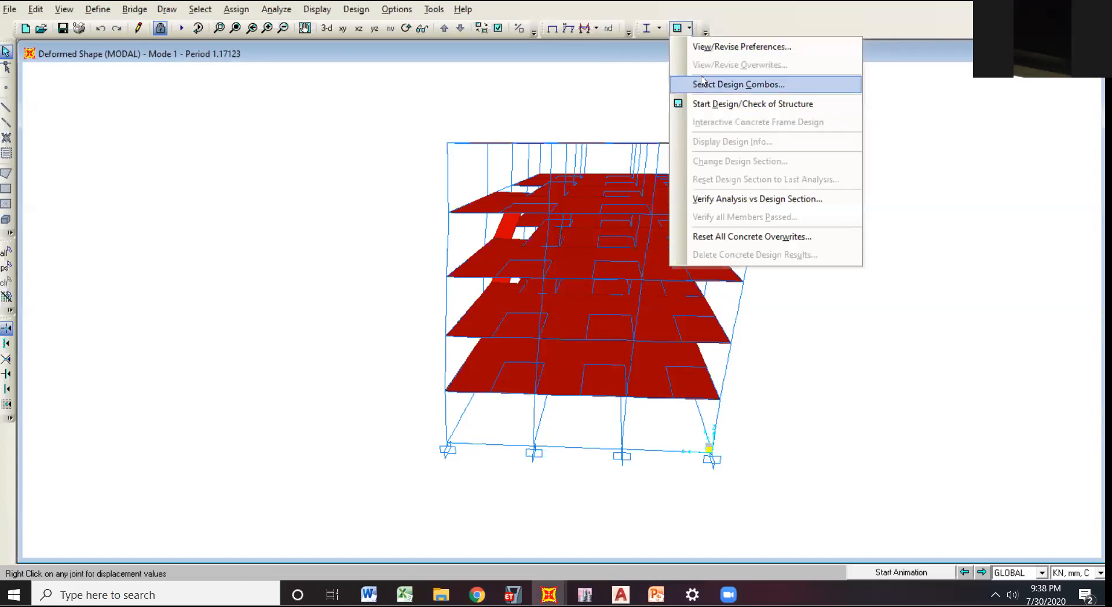
click(707, 105)
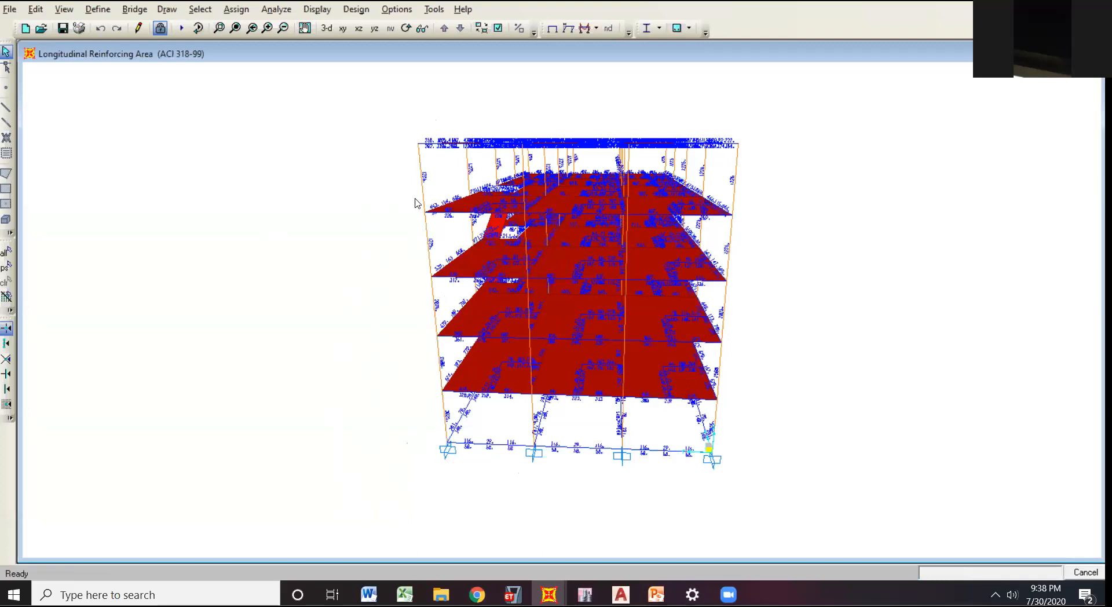
click(305, 27)
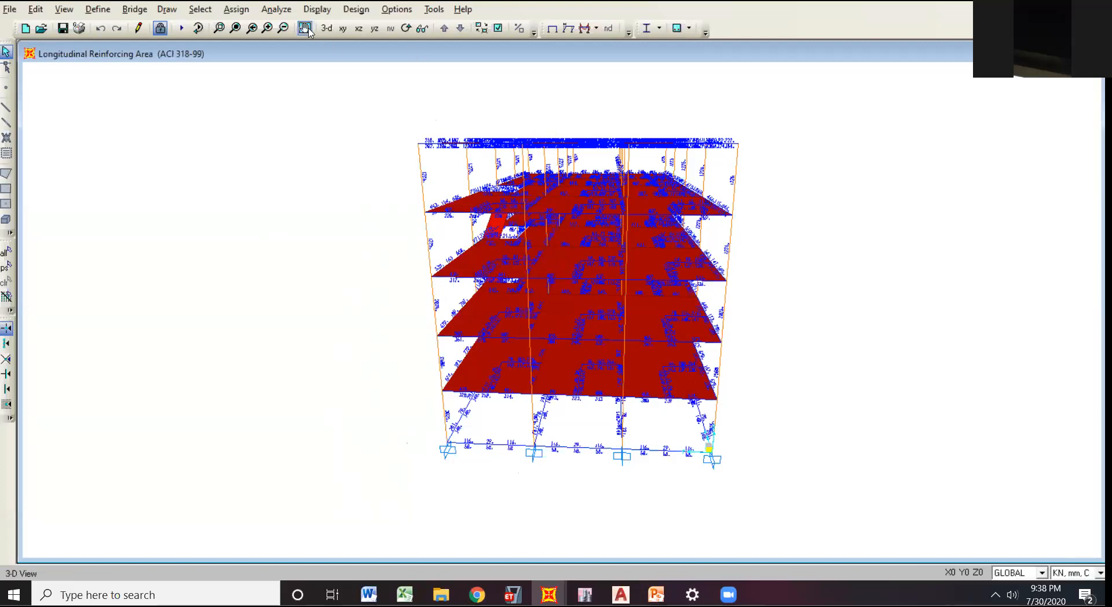
drag(410, 123, 343, 147)
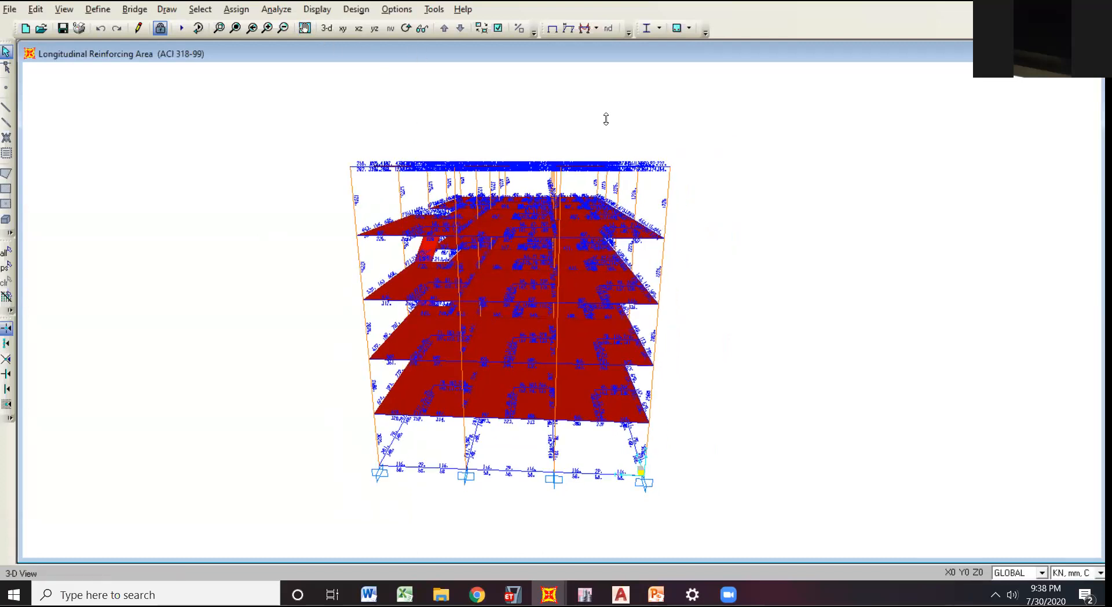
Verify that all concrete members passed the design check, and dismiss the resulting message.
click(688, 28)
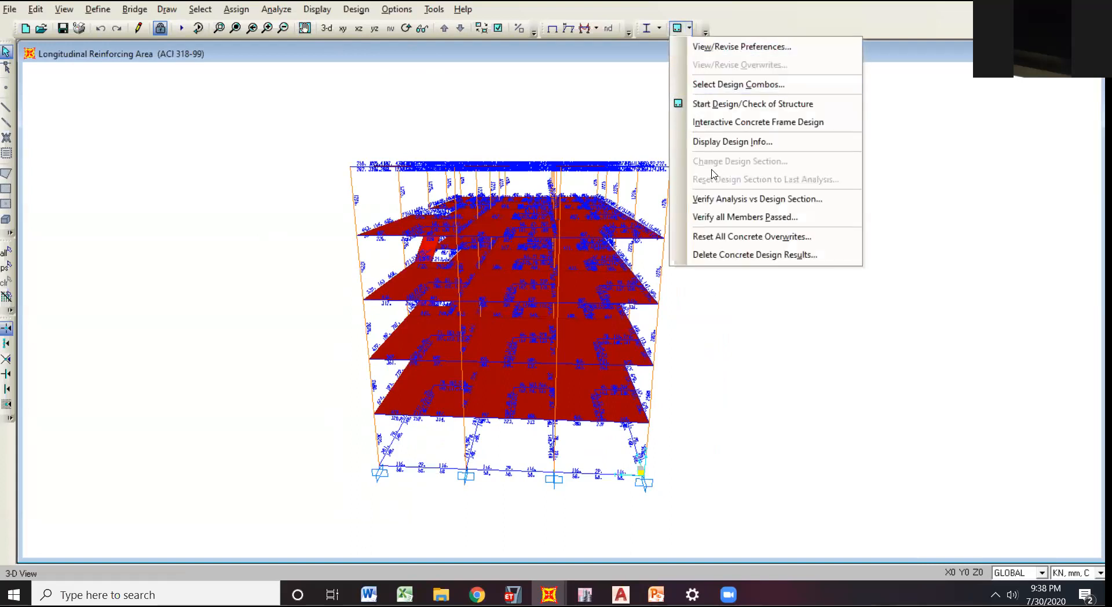
click(449, 79)
click(406, 28)
drag(794, 344, 671, 231)
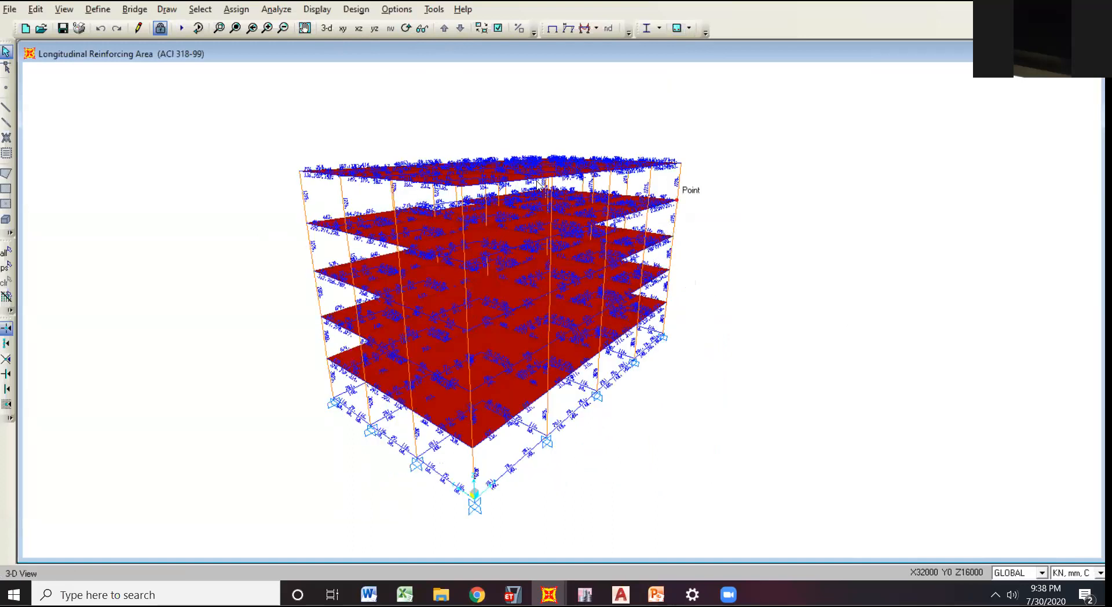
click(688, 28)
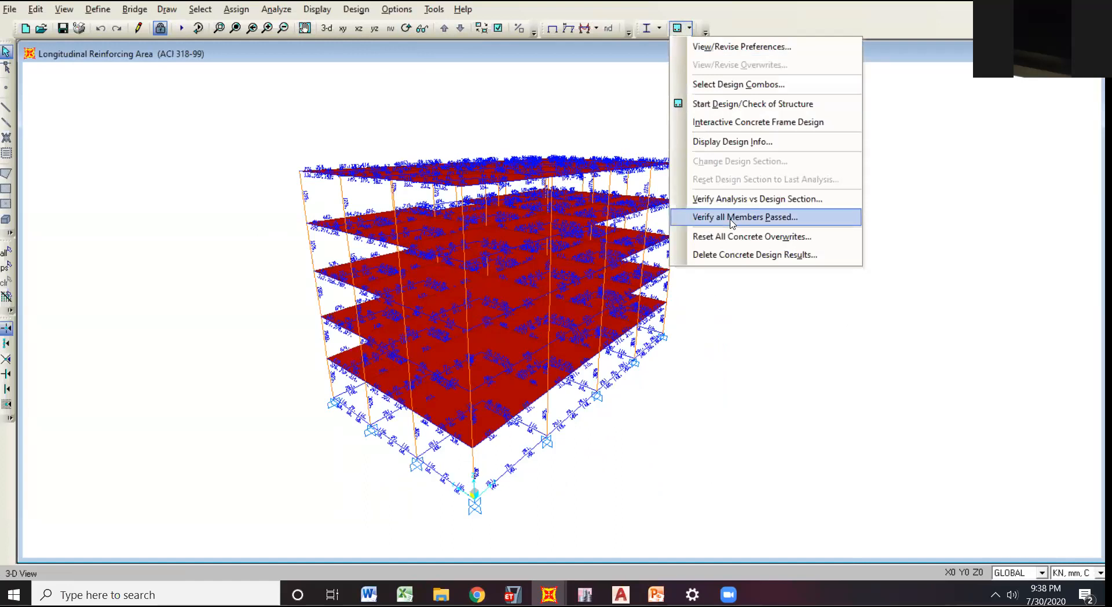
click(791, 223)
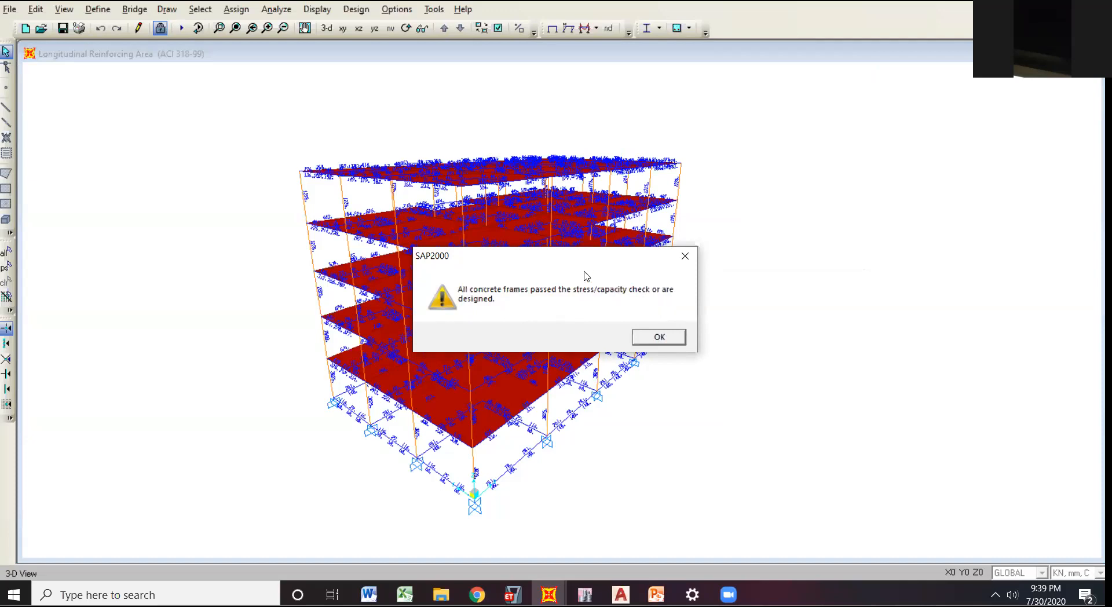
drag(594, 261, 903, 151)
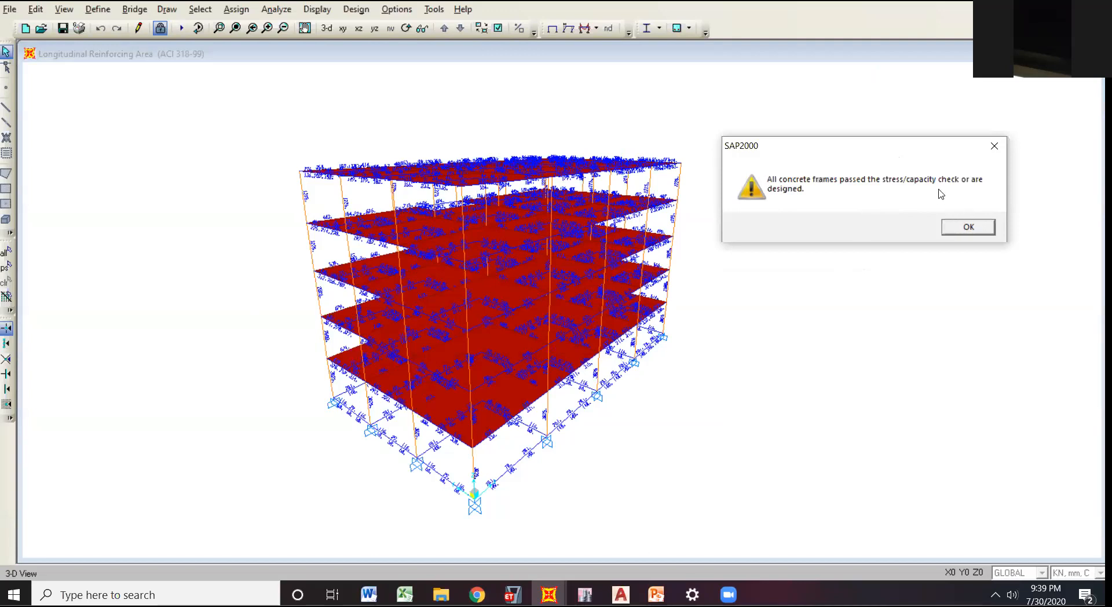
drag(862, 146, 868, 139)
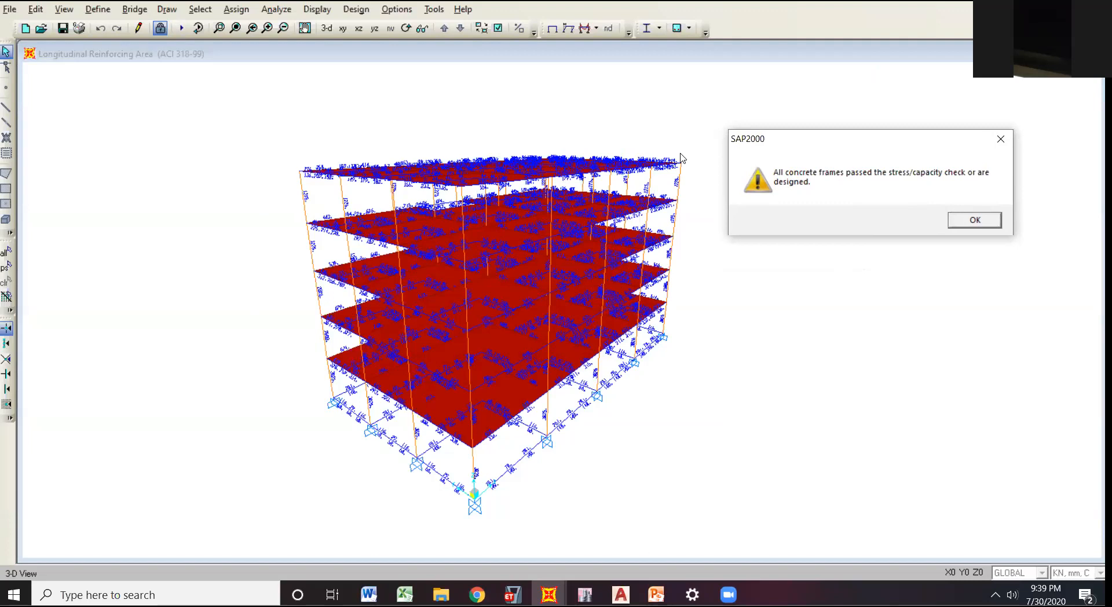
click(968, 223)
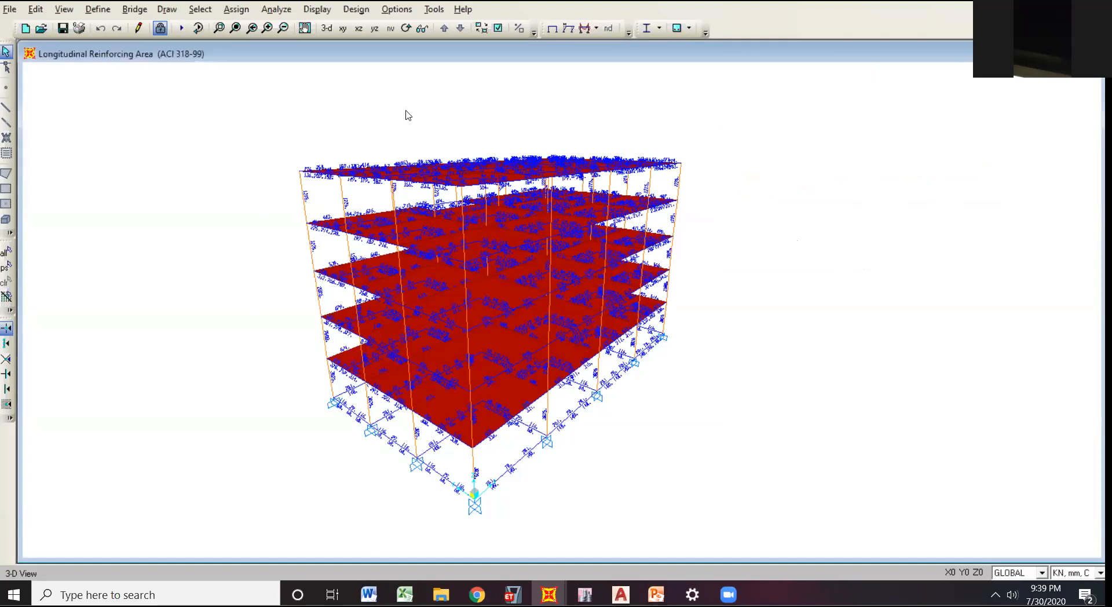
Open the table chooser, examine the column, beam and joint tables under Concrete Summary Data, and collapse the design data group.
click(315, 15)
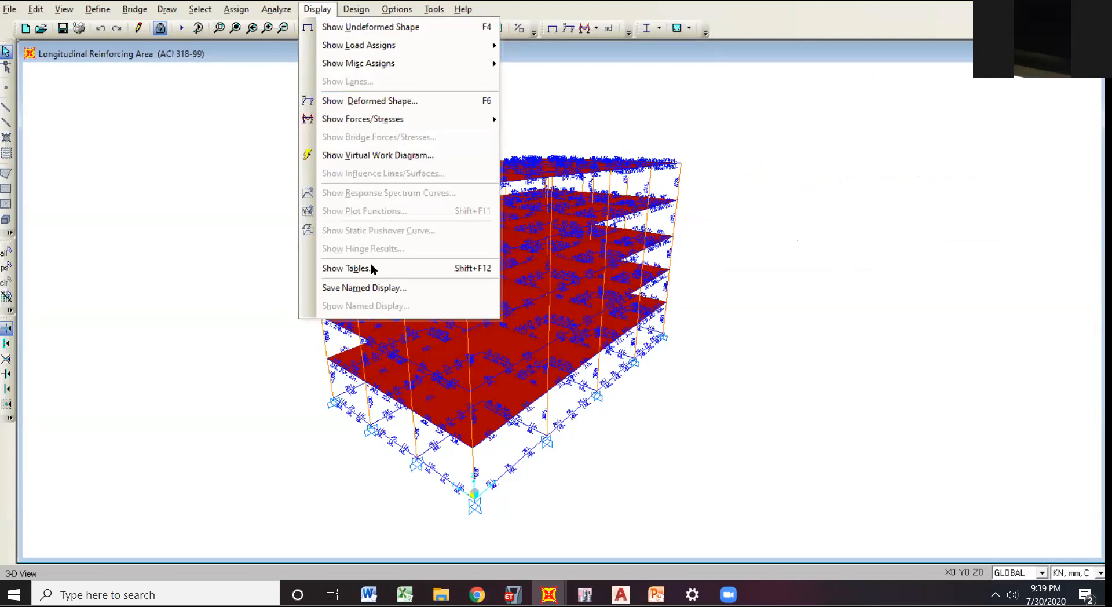
click(405, 268)
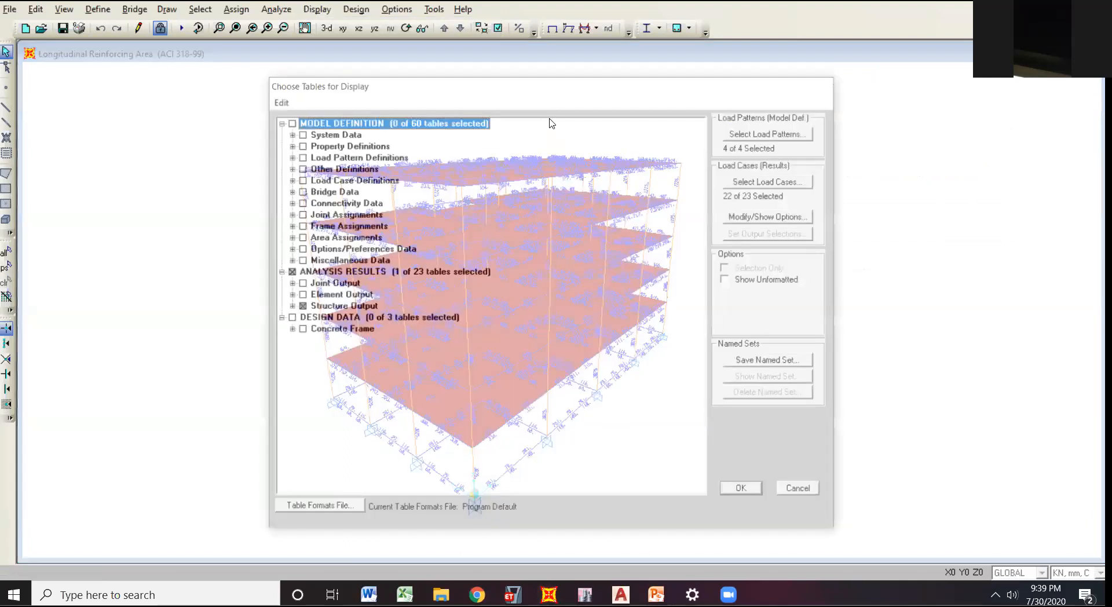
click(278, 285)
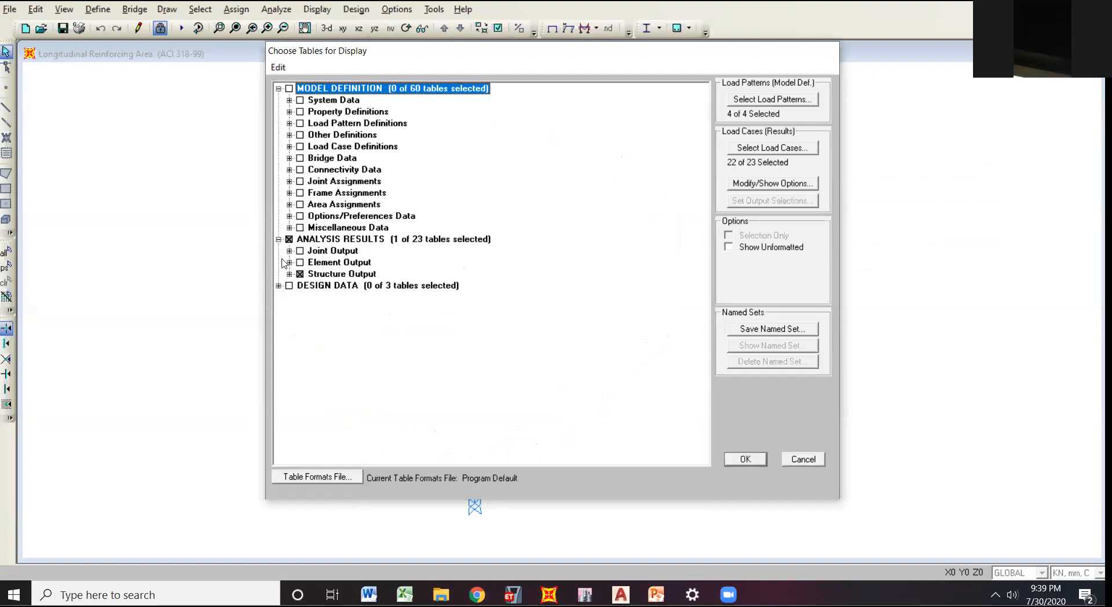
click(278, 284)
click(289, 297)
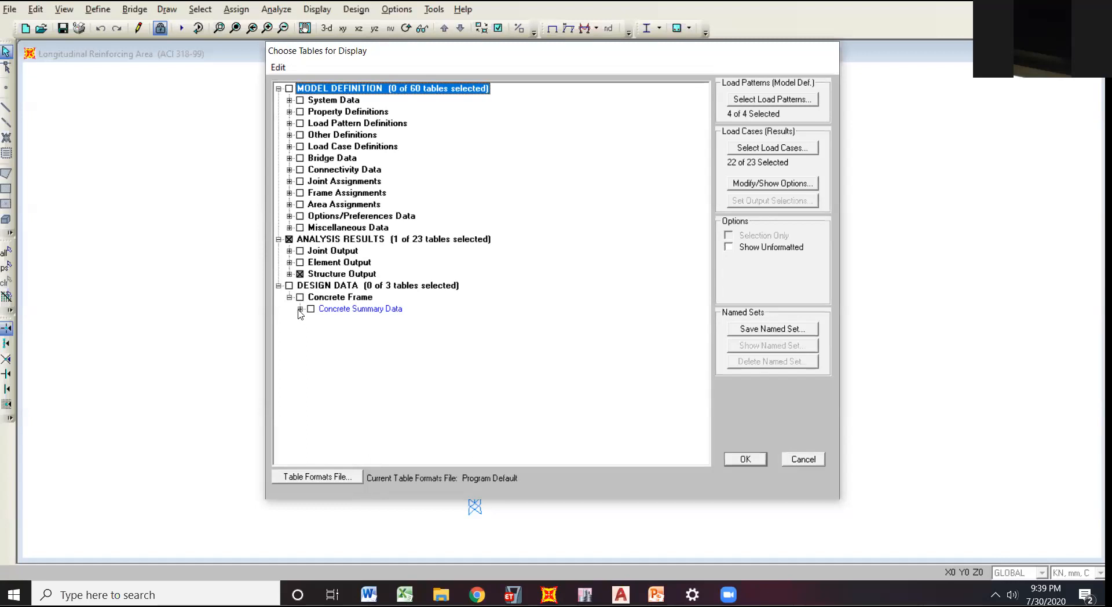
click(300, 310)
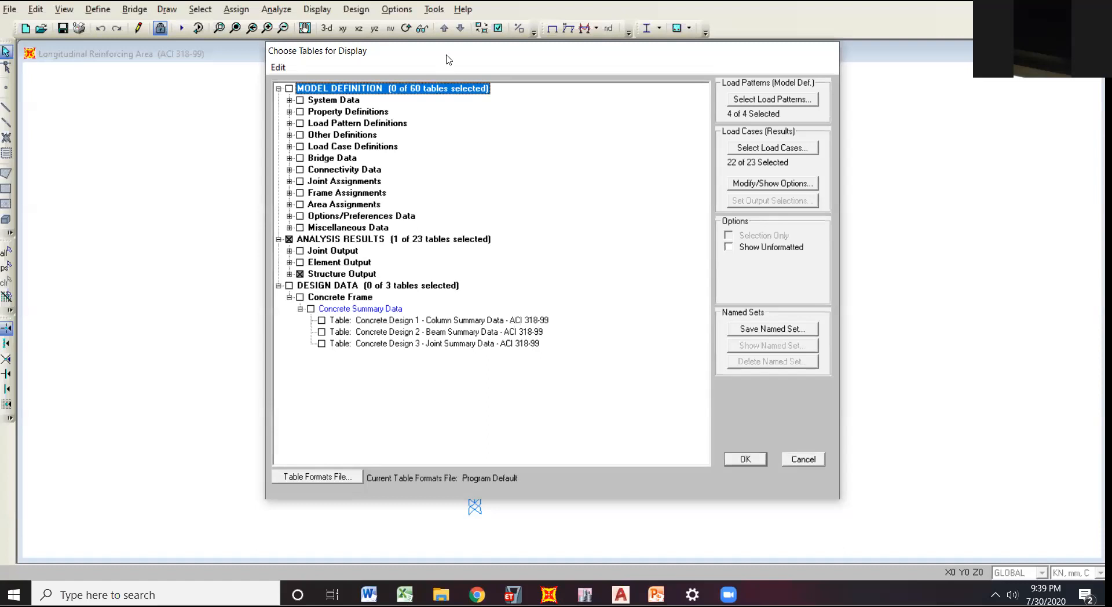
drag(435, 59, 456, 73)
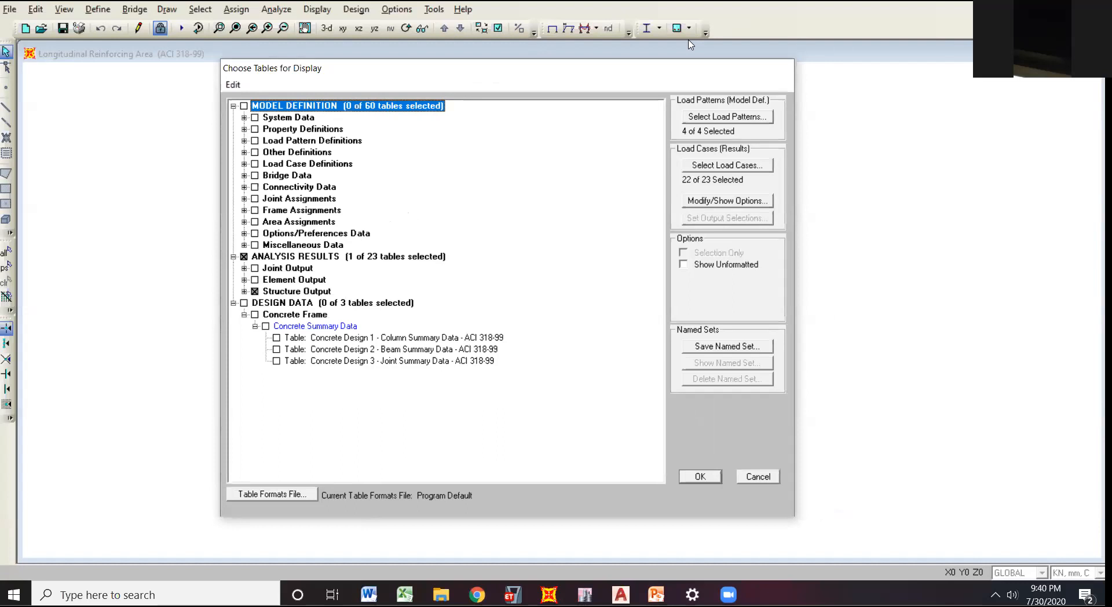
drag(510, 74, 488, 83)
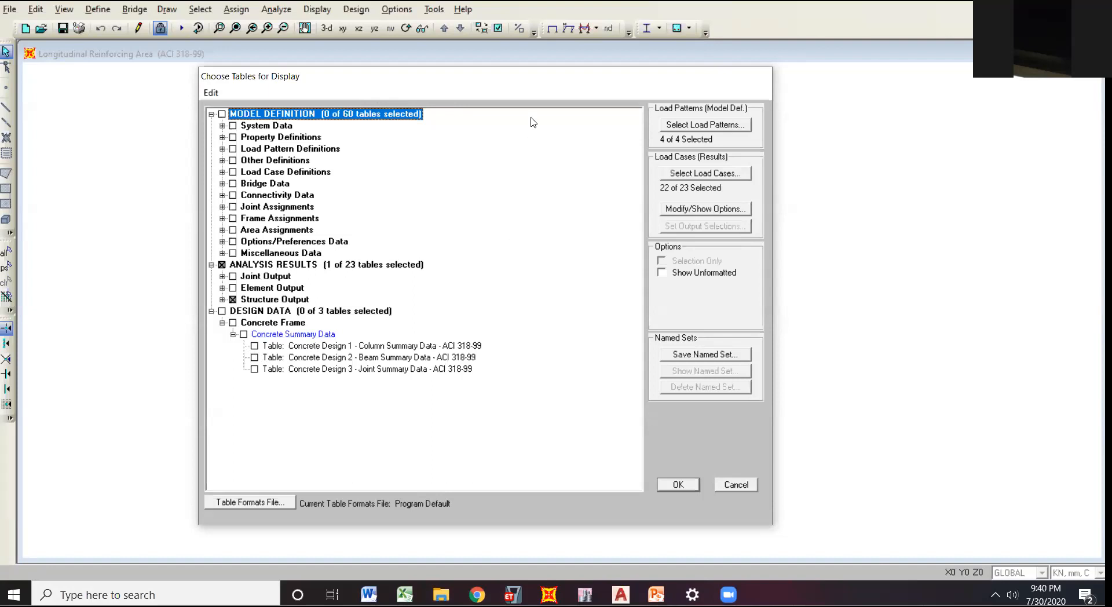
drag(486, 85, 583, 77)
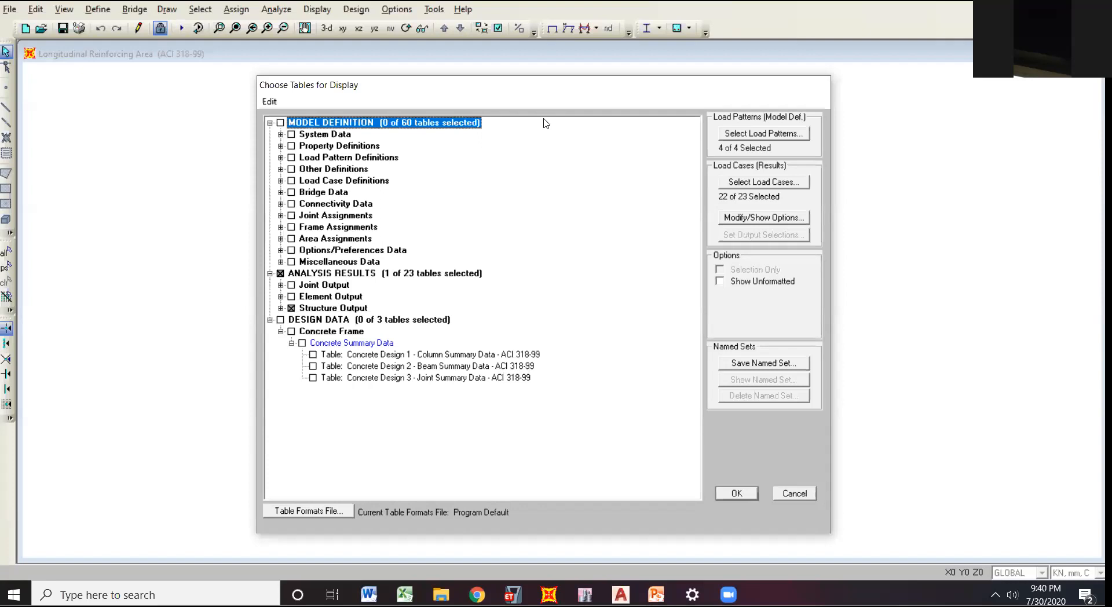
drag(546, 86, 442, 81)
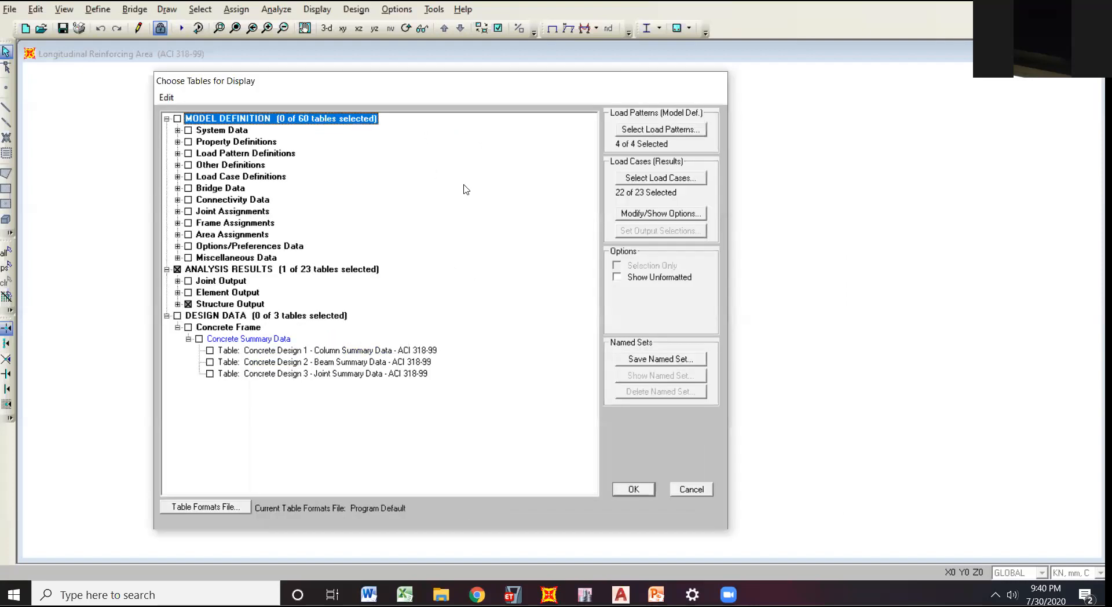
click(168, 318)
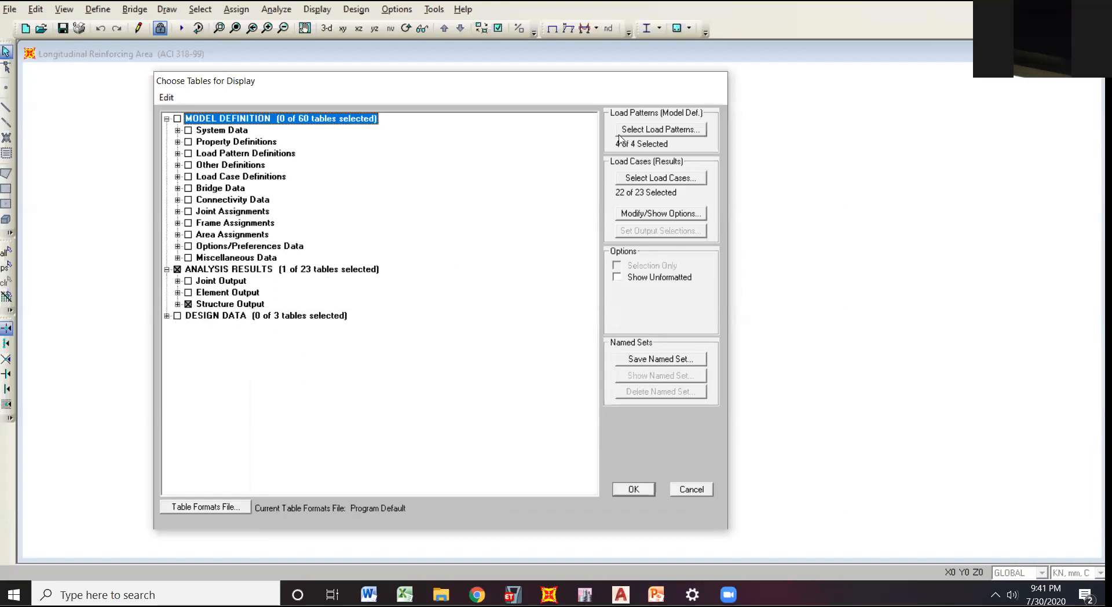
Expand the Structure Output results and clear their selection, including the Base Reactions table.
drag(376, 81, 212, 55)
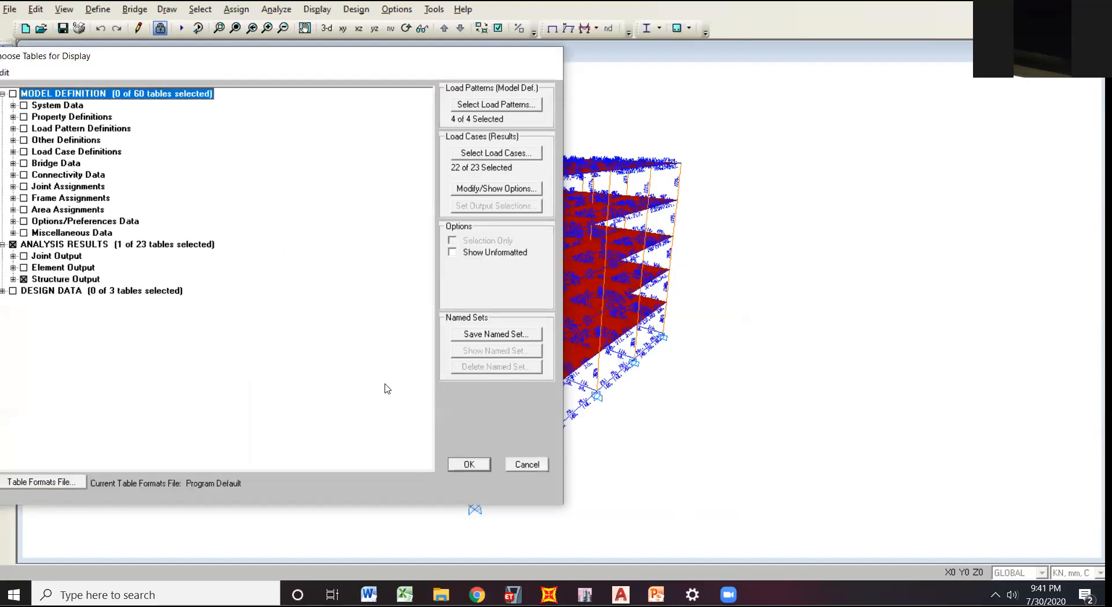
drag(302, 62, 306, 65)
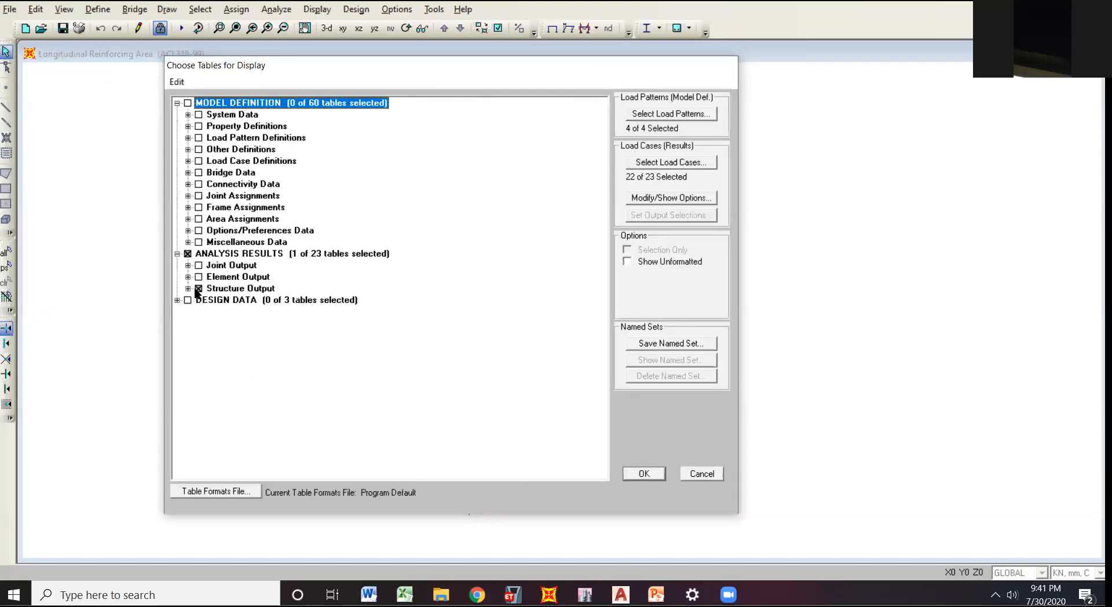
click(199, 289)
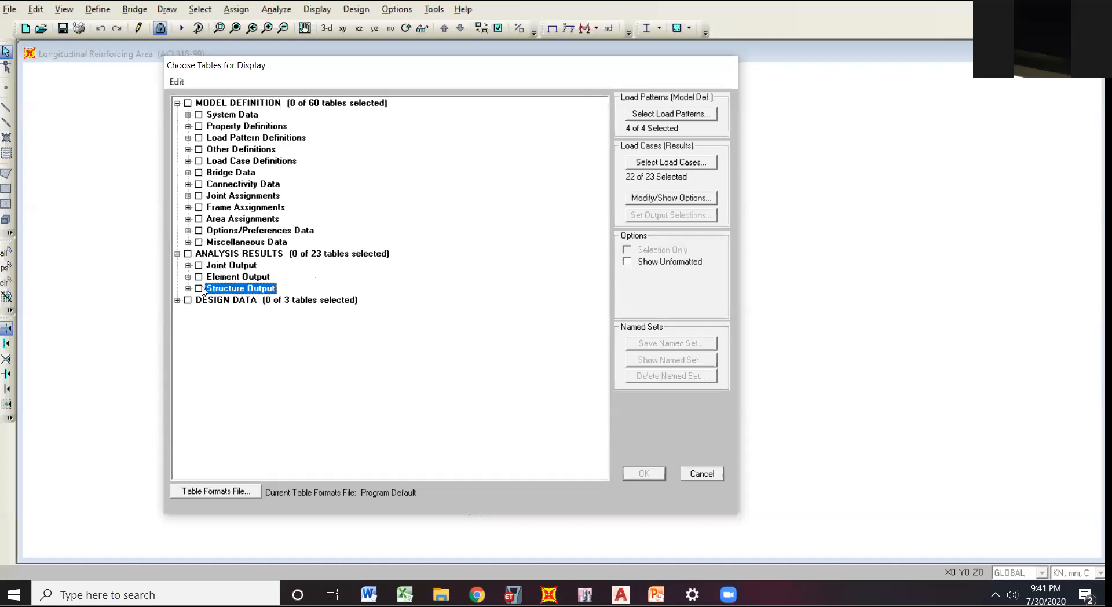
click(188, 266)
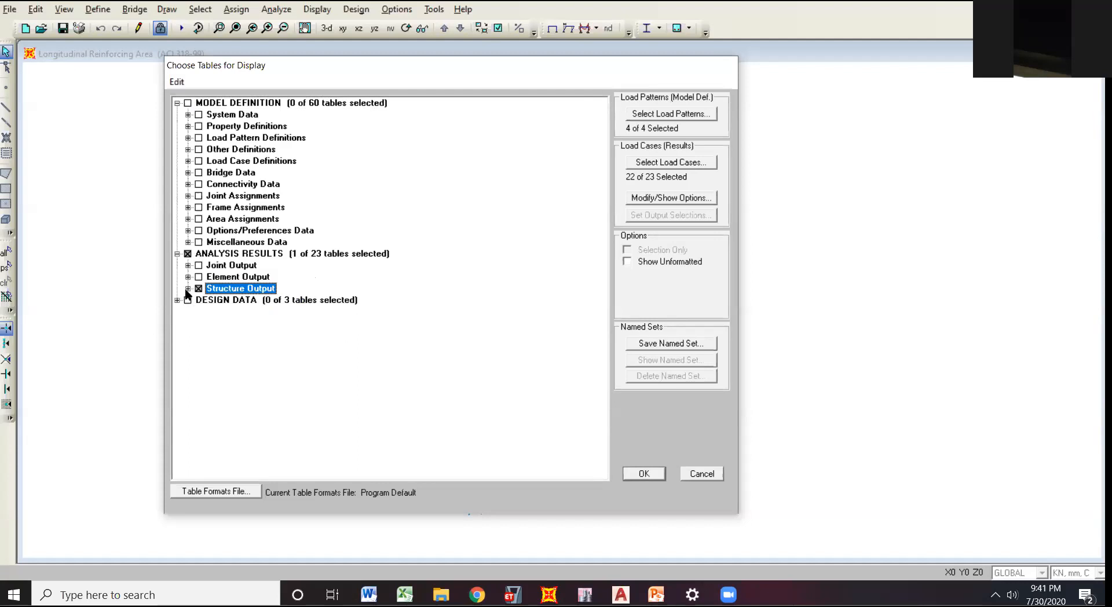
click(187, 290)
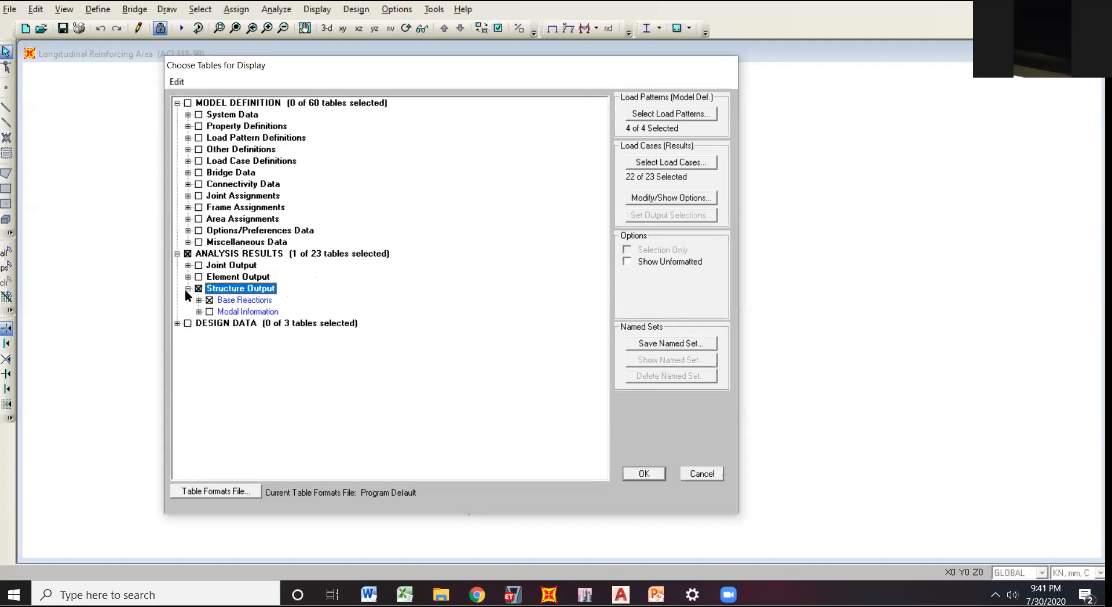
click(199, 288)
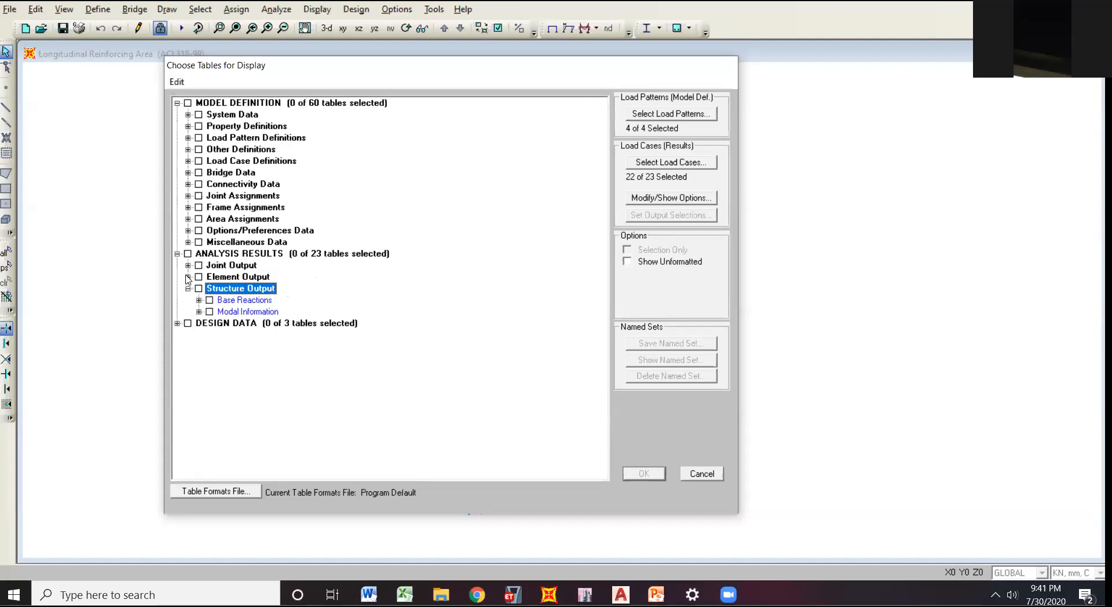
Expand the Area Output results and select the Element Forces - Area Shells and Element Stresses - Area Shells tables.
click(188, 277)
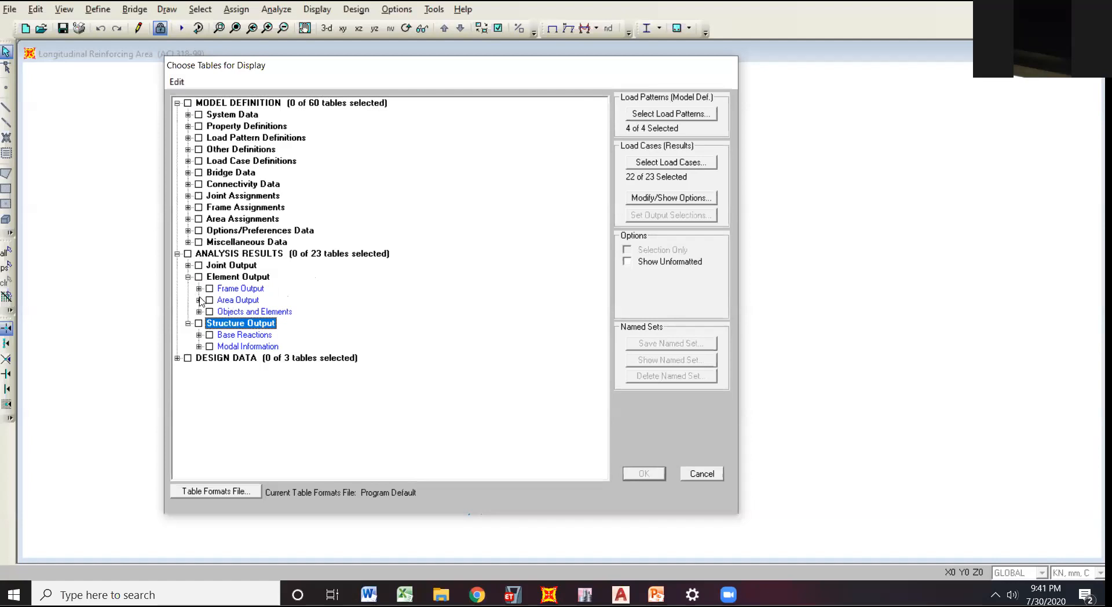
click(198, 300)
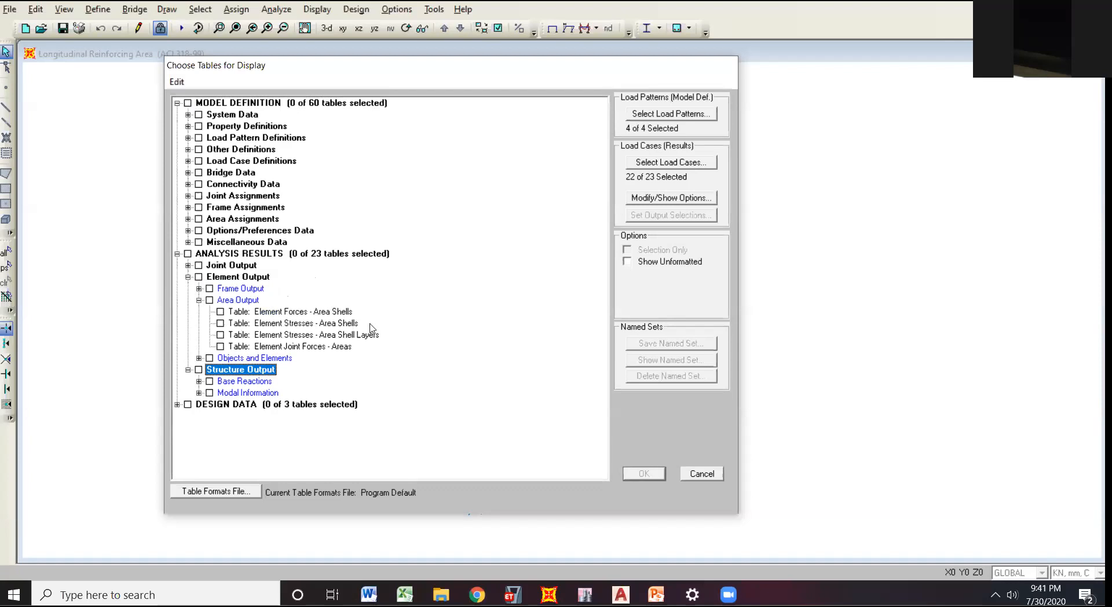
click(221, 312)
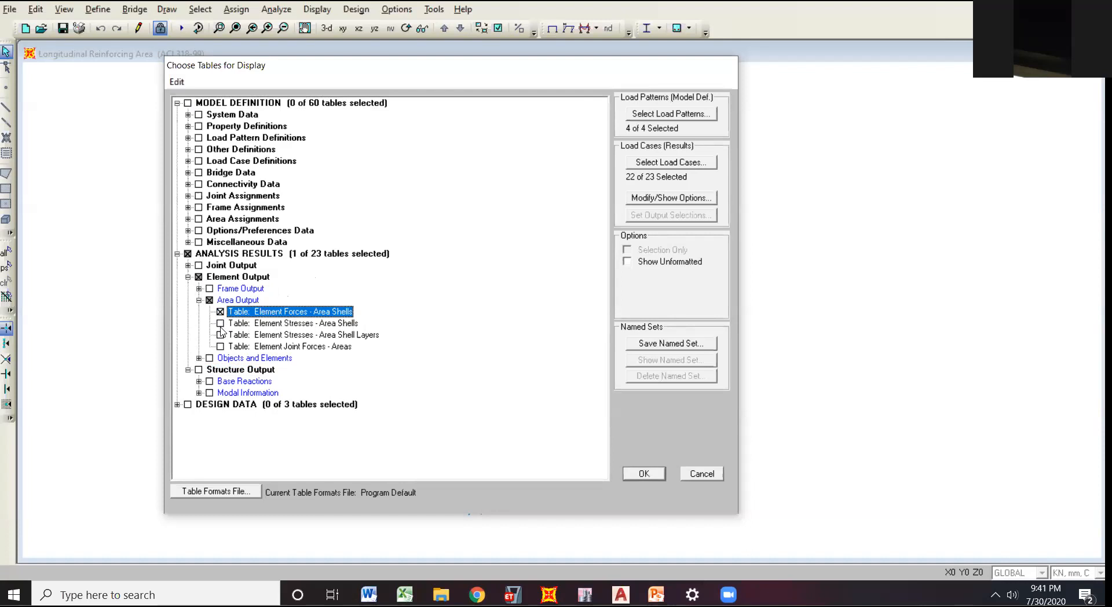
click(221, 324)
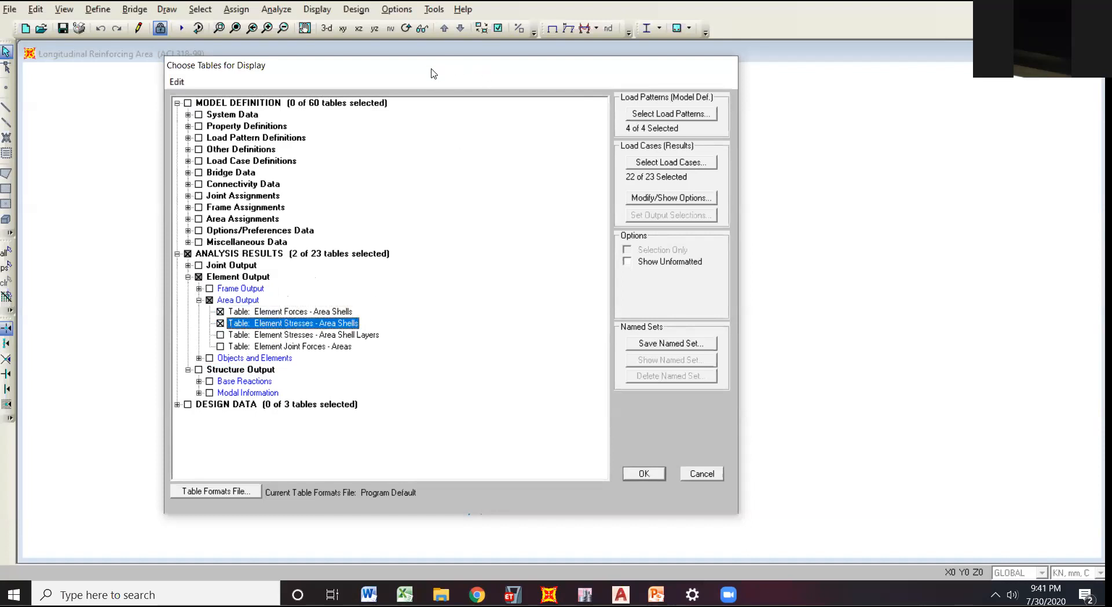
Deselect the Element Stresses - Area Shells and Element Forces - Area Shells tables.
drag(431, 73, 522, 68)
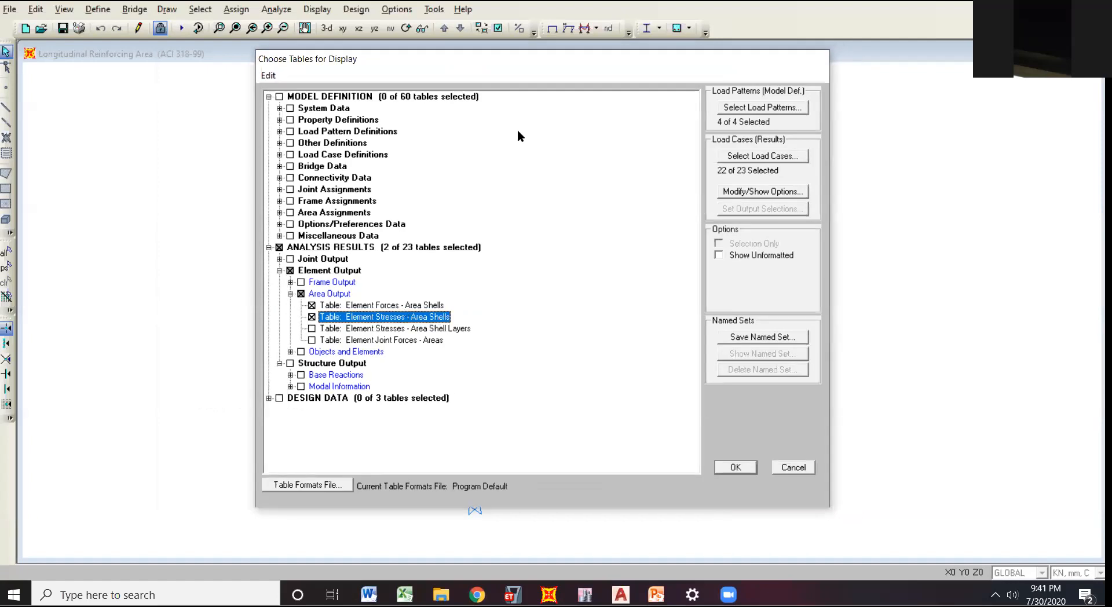
drag(523, 59, 511, 66)
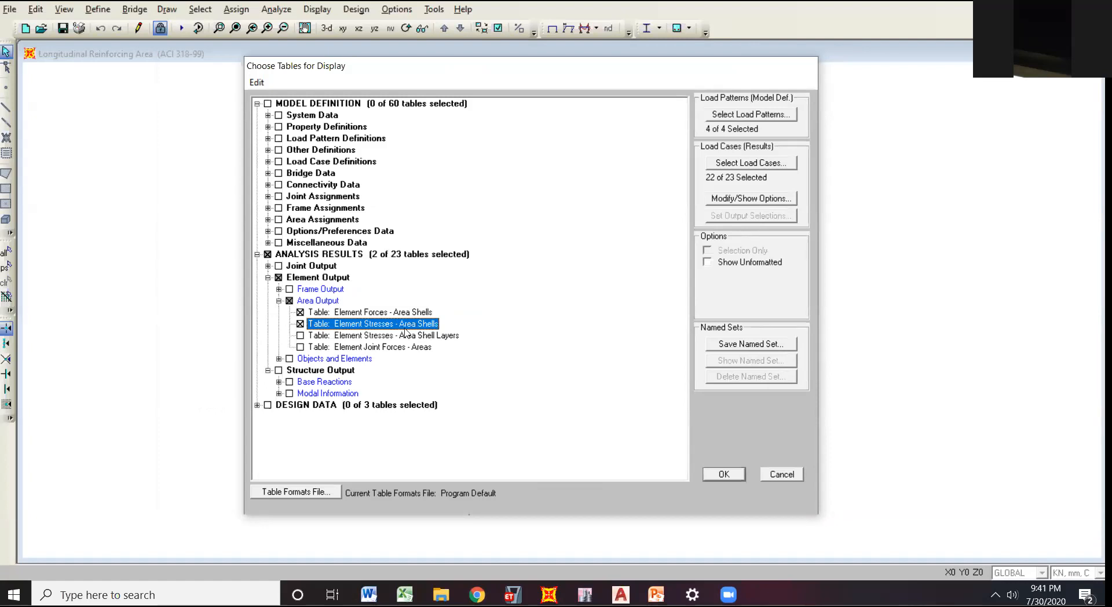
click(258, 405)
click(257, 405)
key(space)
drag(515, 66, 544, 52)
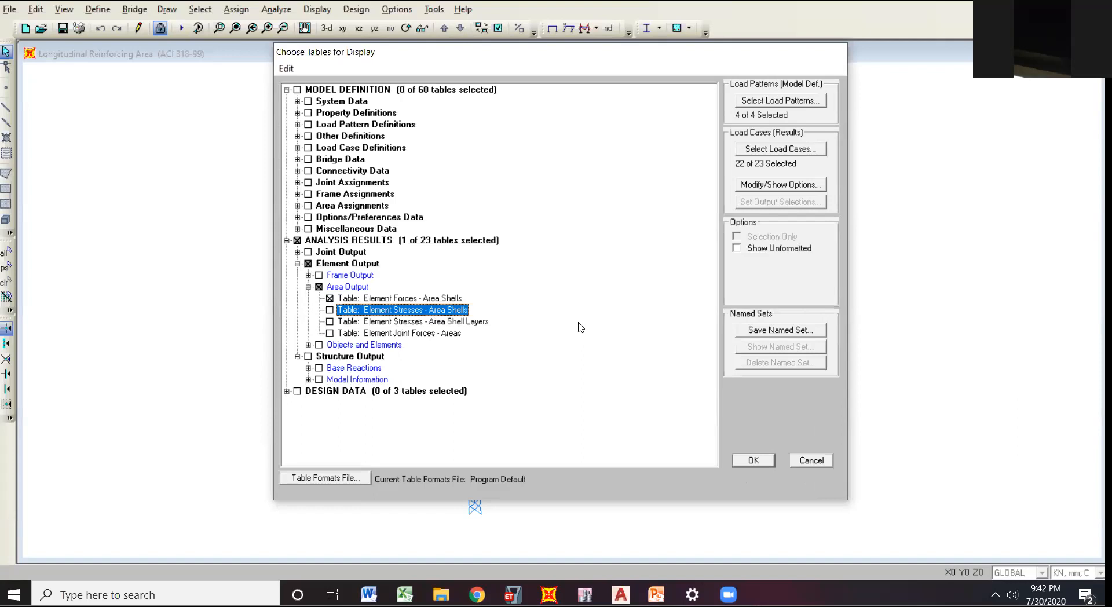
drag(566, 52, 557, 61)
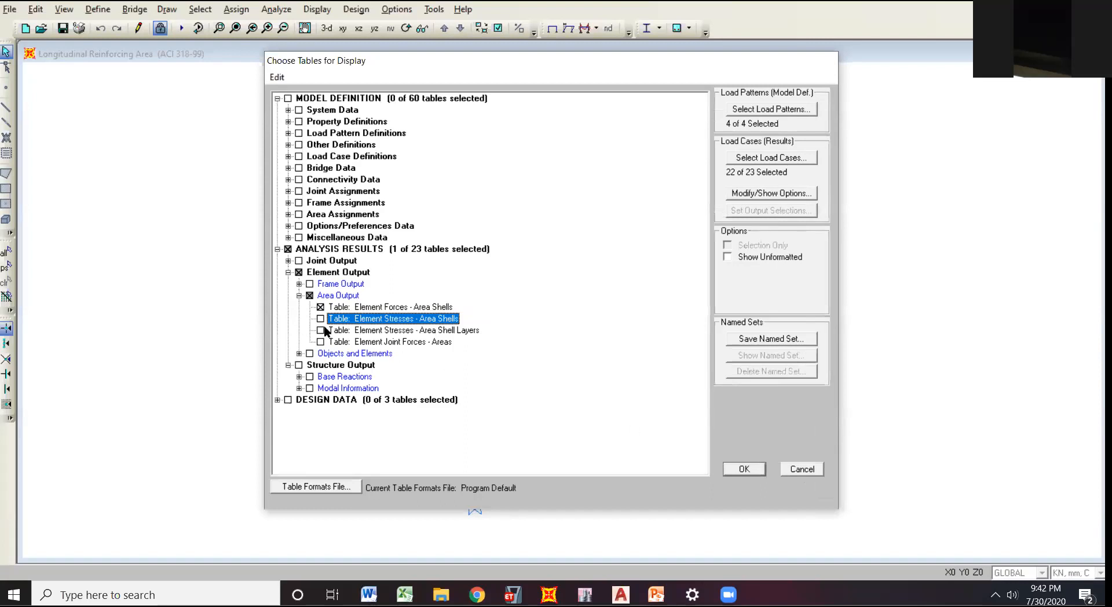
click(445, 308)
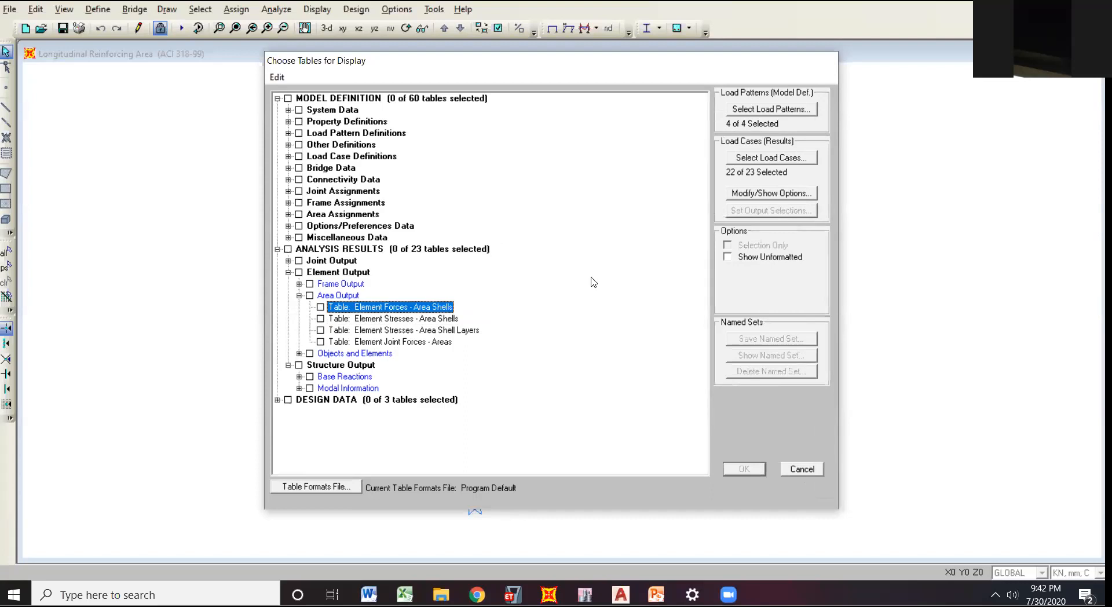
Close the table chooser without displaying any tables and switch to the desain pelat workbook in Excel, at the Arah X slab calculation.
click(805, 470)
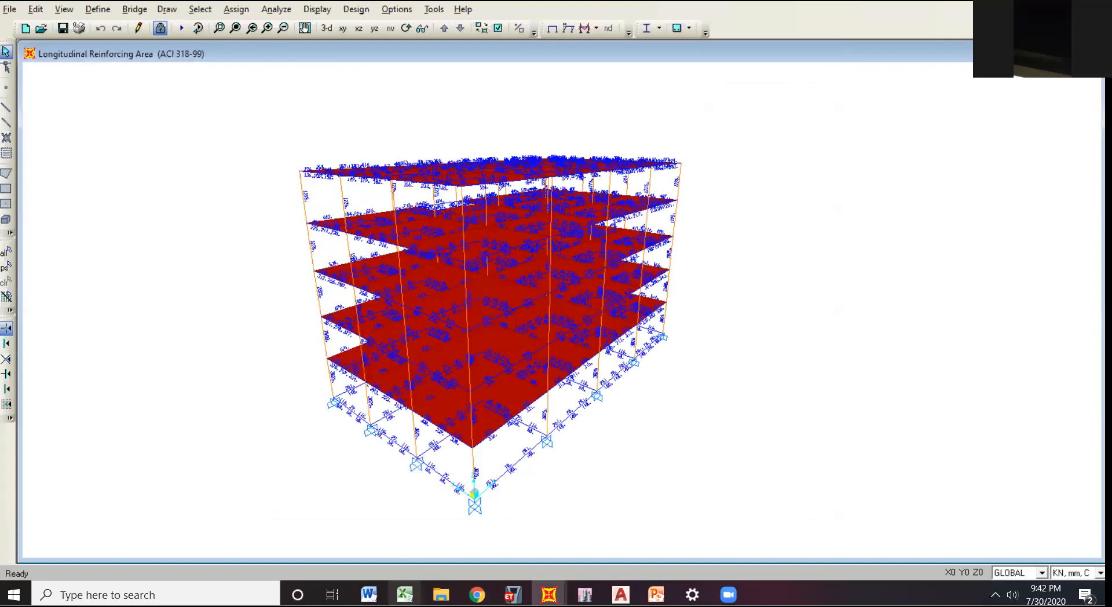
mouse_move(405, 595)
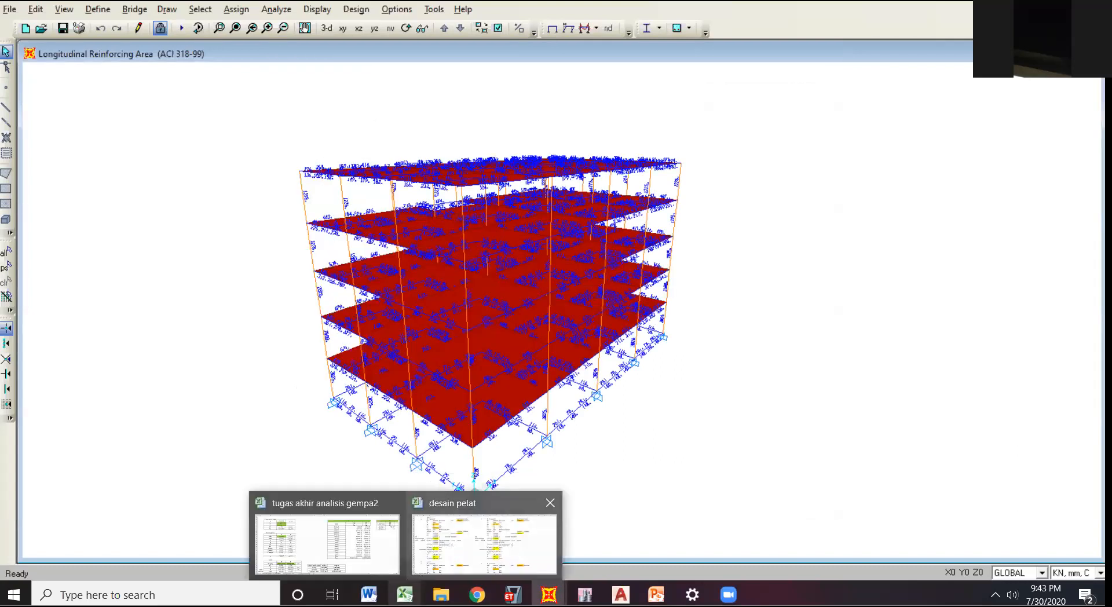
click(475, 545)
click(316, 197)
click(364, 157)
click(333, 217)
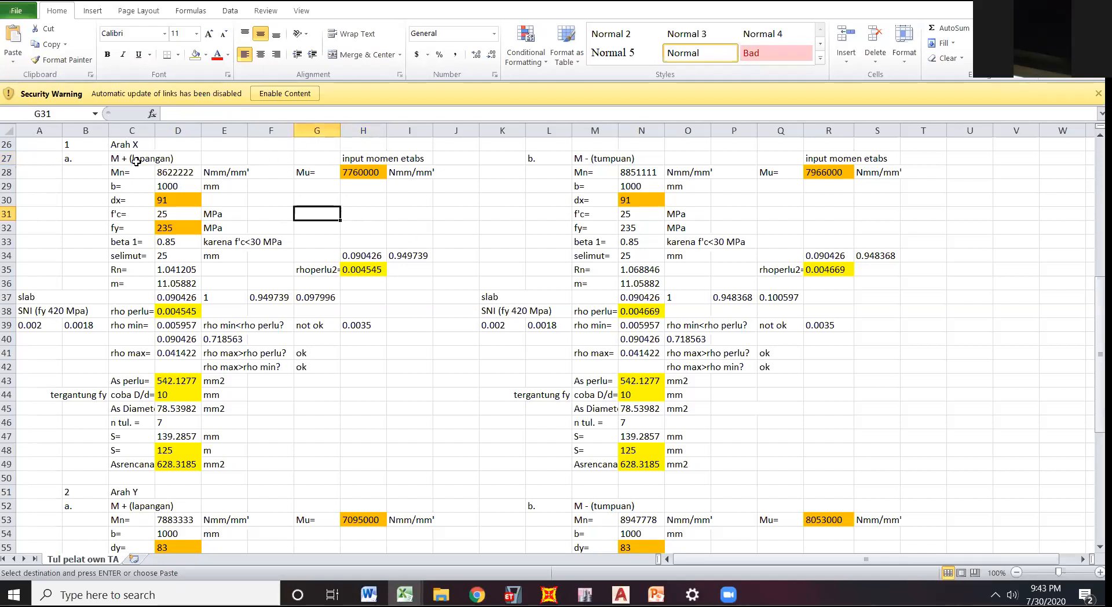
click(369, 216)
click(488, 212)
click(461, 216)
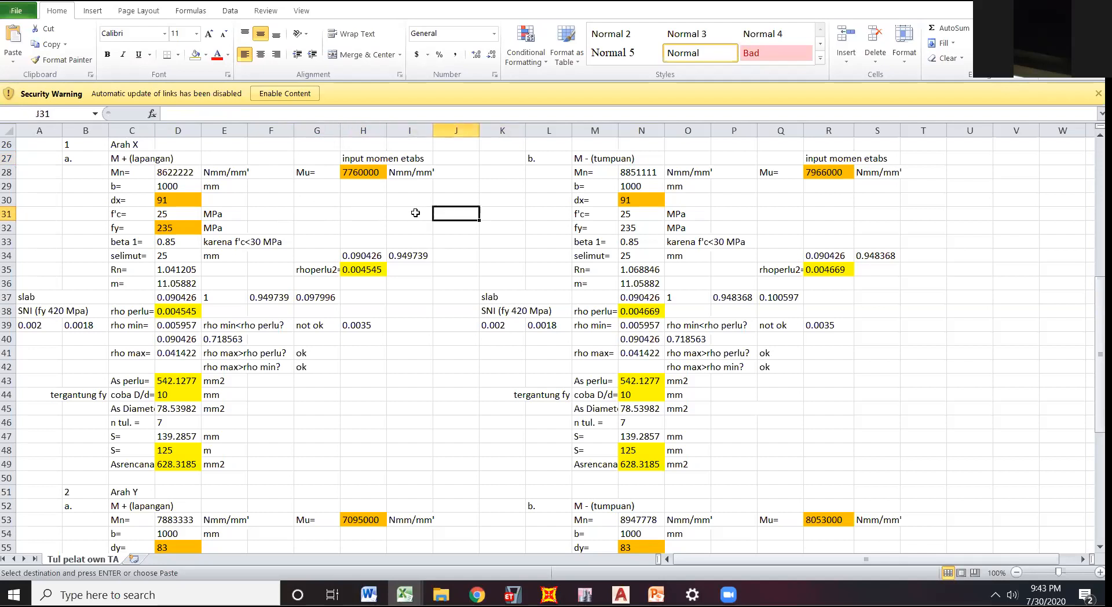
Enter 7760 as a trial moment in cell H30 below the Mu input, and clear the cell again.
click(364, 172)
click(360, 197)
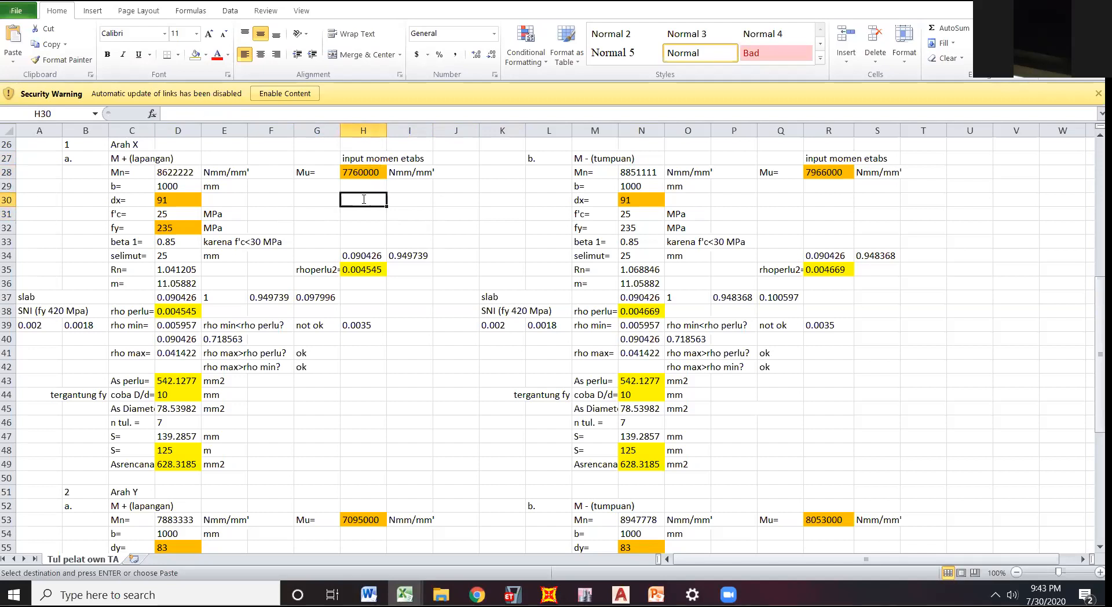
text(7760)
key(Return)
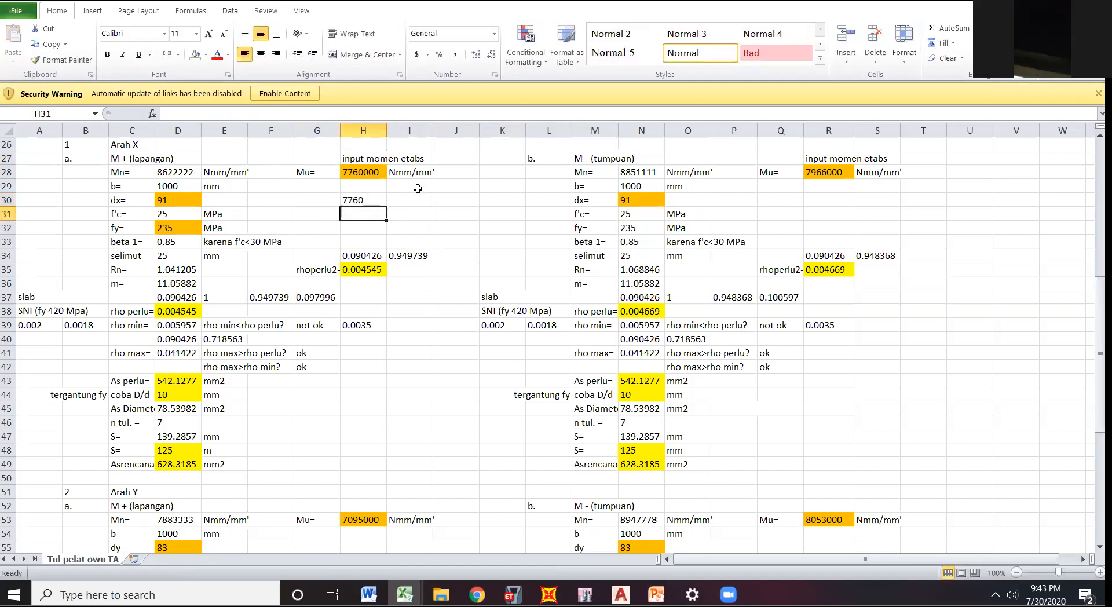
click(370, 199)
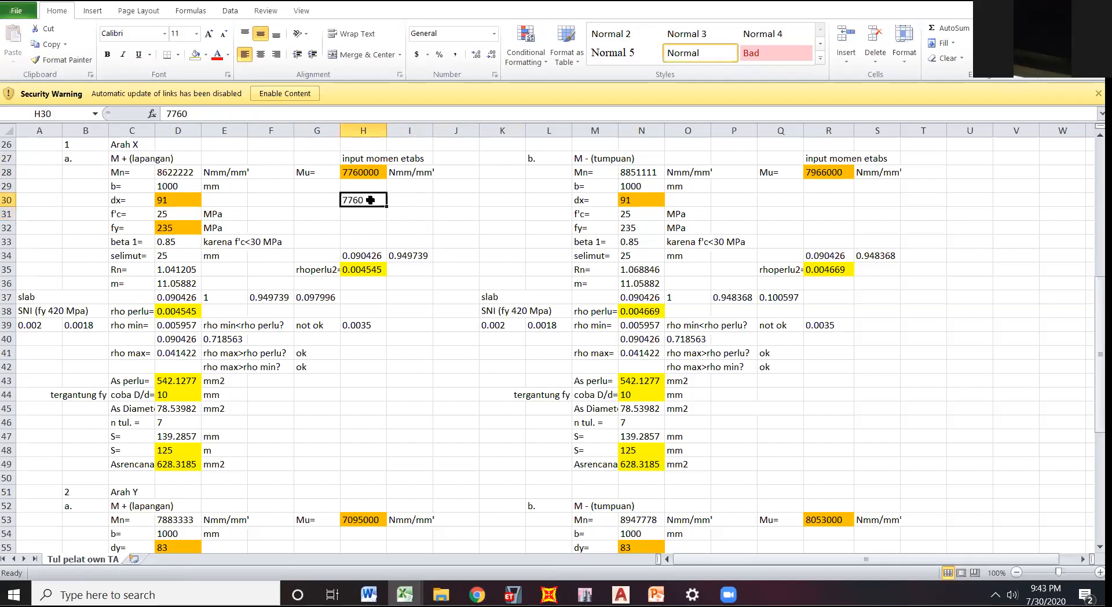
key(Delete)
Examine the Mu input moment, the Mn formula and the selimut value in the Arah X M+ (lapangan) block.
click(358, 168)
click(366, 211)
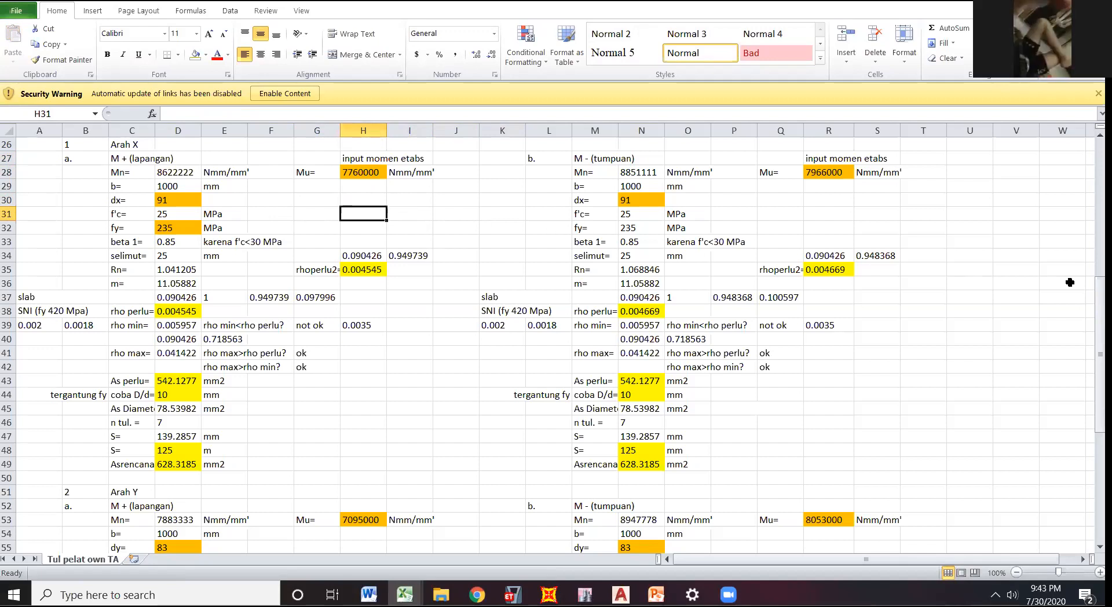
click(179, 175)
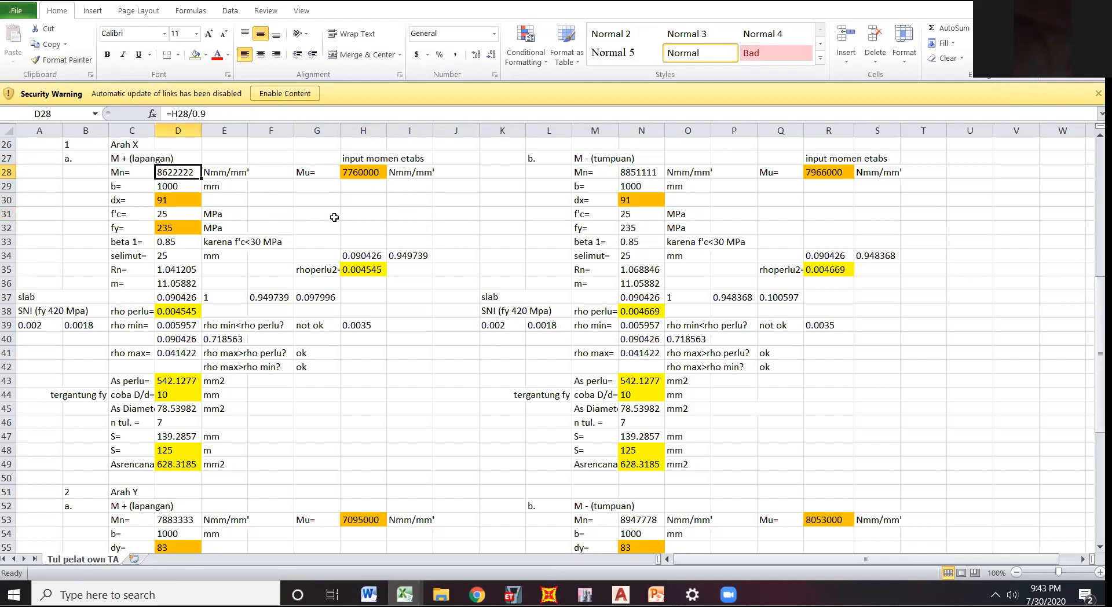
click(356, 228)
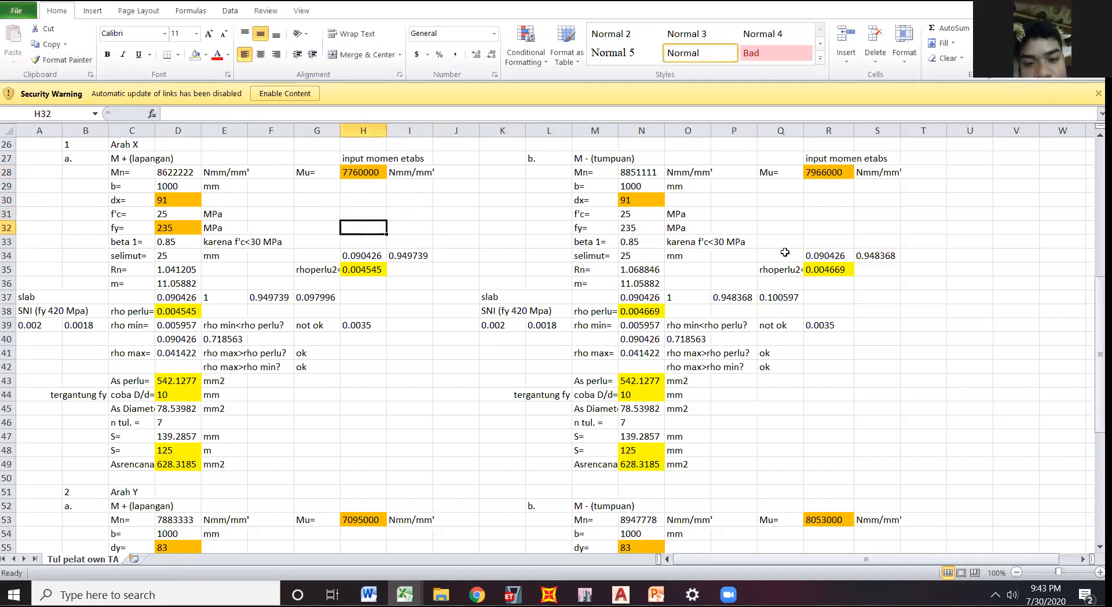
scroll(799, 230, up, 6)
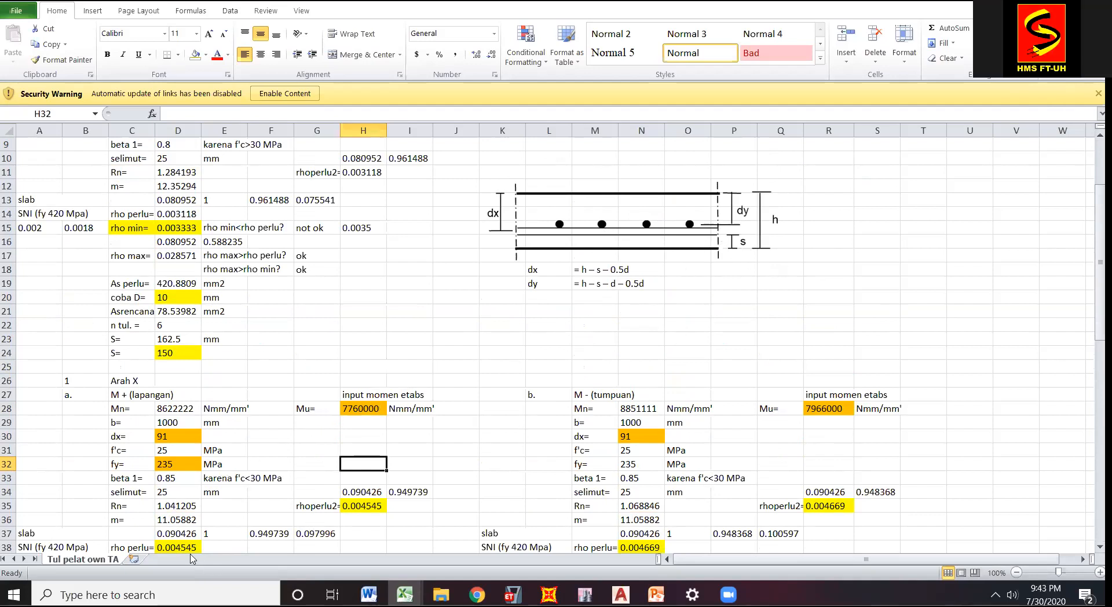
click(183, 493)
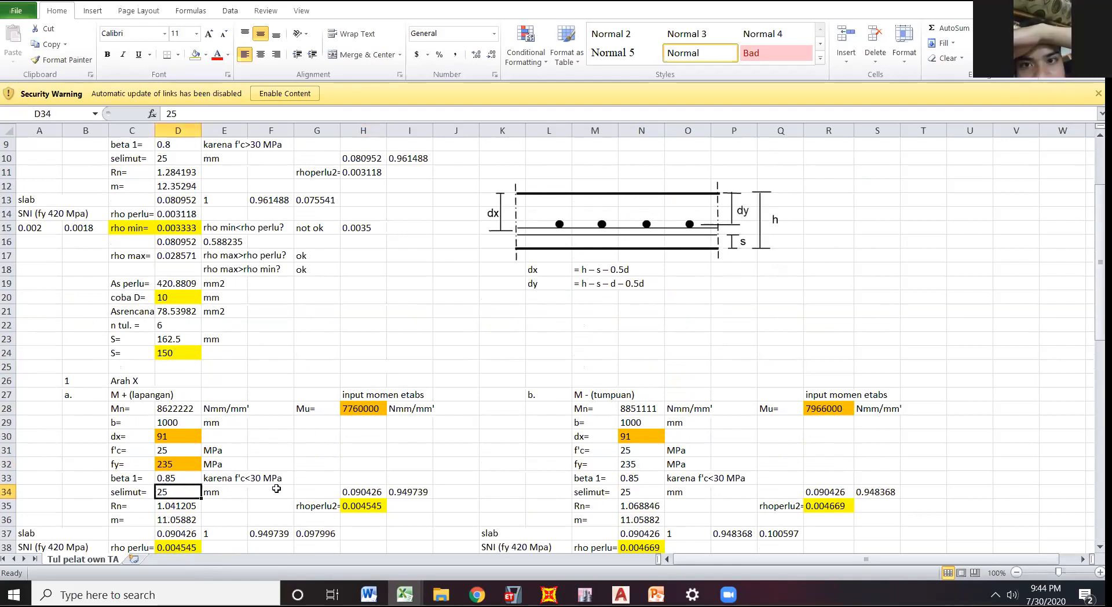
click(688, 349)
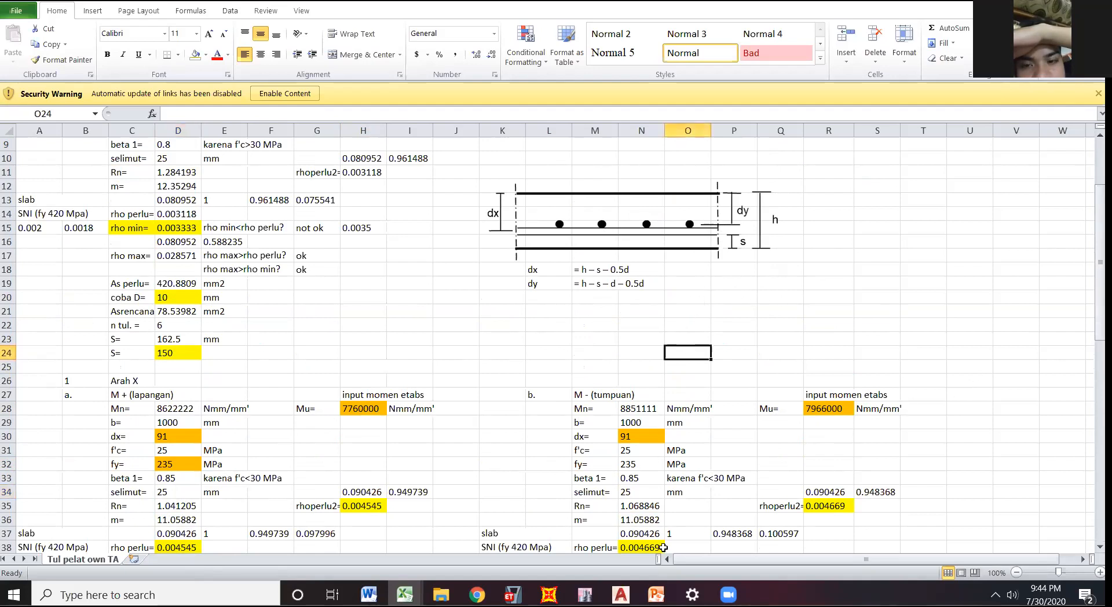
click(655, 593)
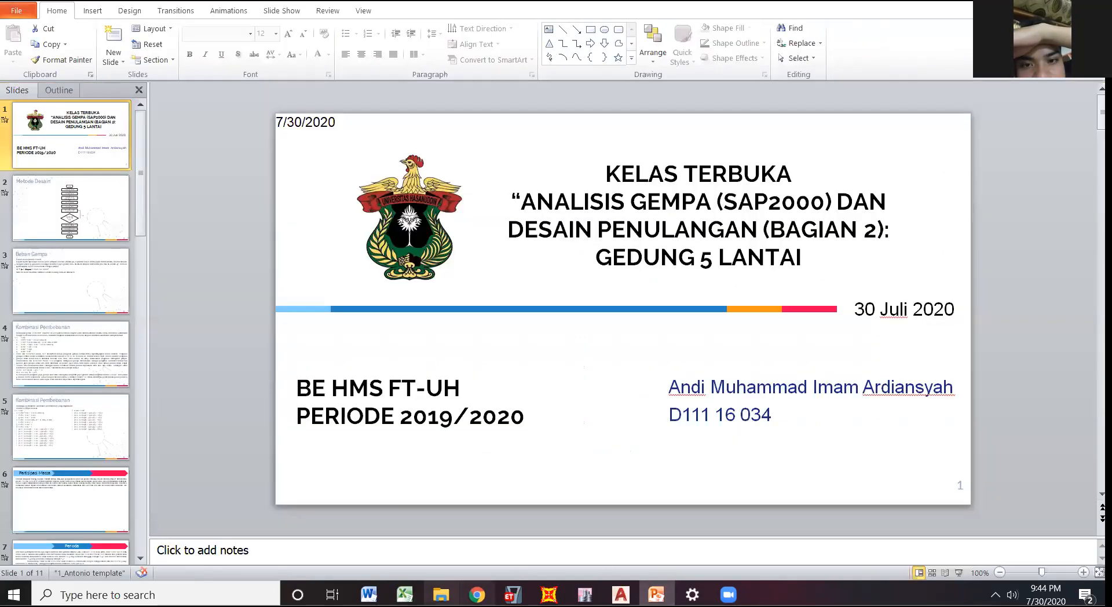
mouse_move(405, 595)
click(484, 534)
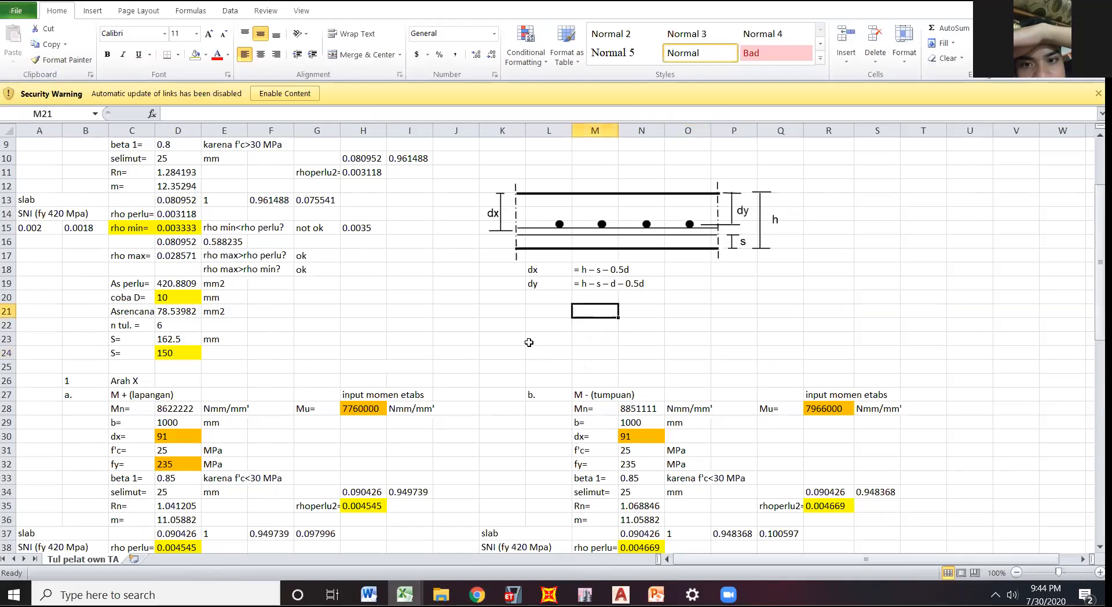
Examine the dx and dy definitions under the slab section diagram against the dx input of Arah X and the Arah Y block.
click(543, 271)
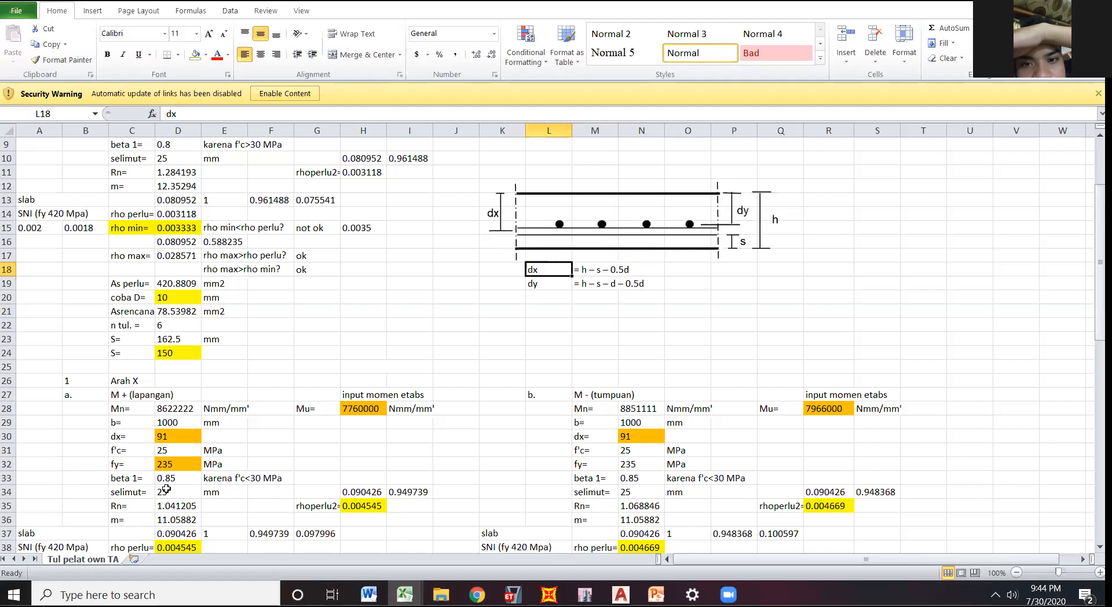
click(176, 438)
drag(1100, 310, 1100, 313)
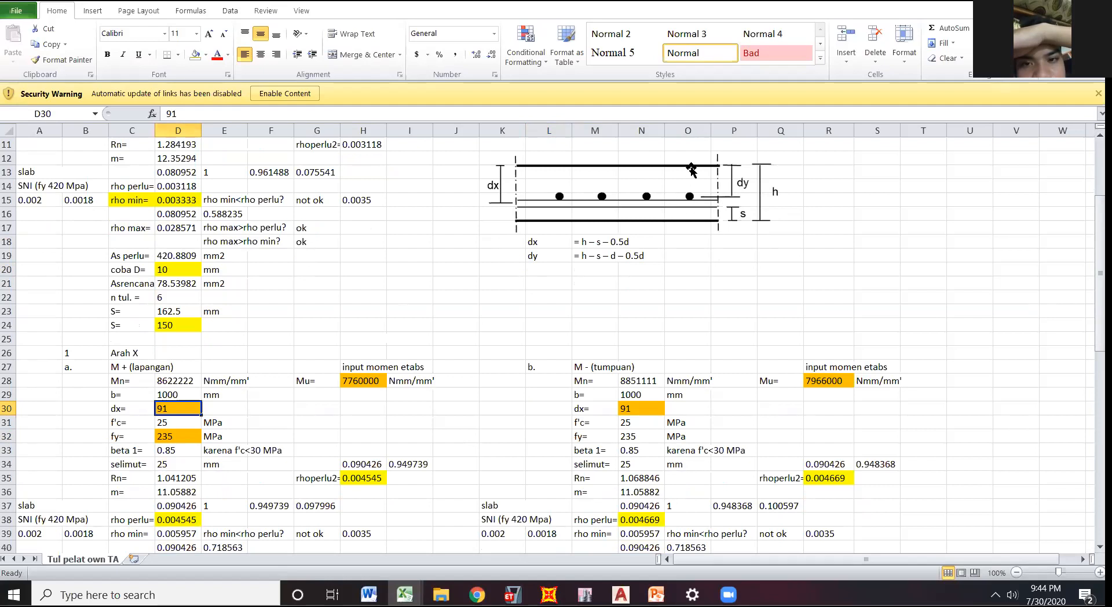
drag(1100, 255, 1100, 327)
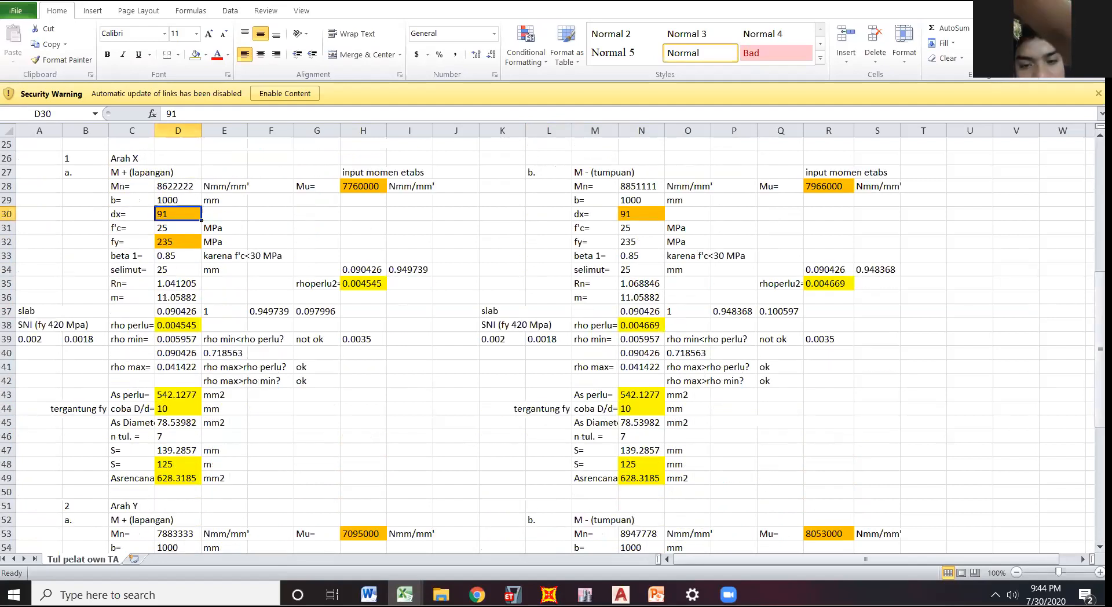
scroll(695, 406, down, 3)
click(781, 422)
drag(1100, 404, 1100, 262)
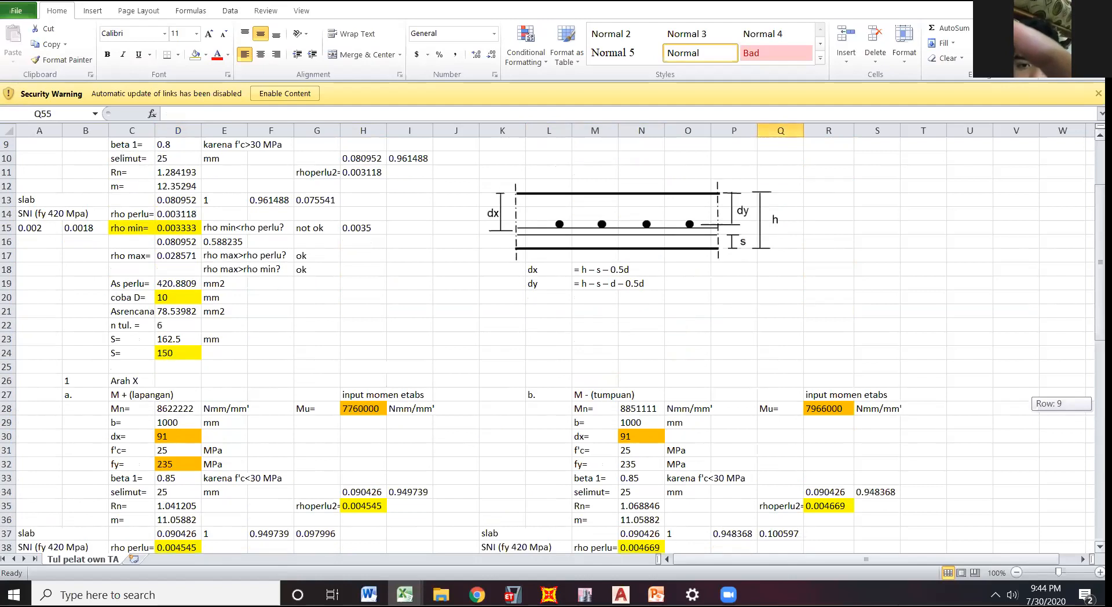
scroll(951, 379, down, 4)
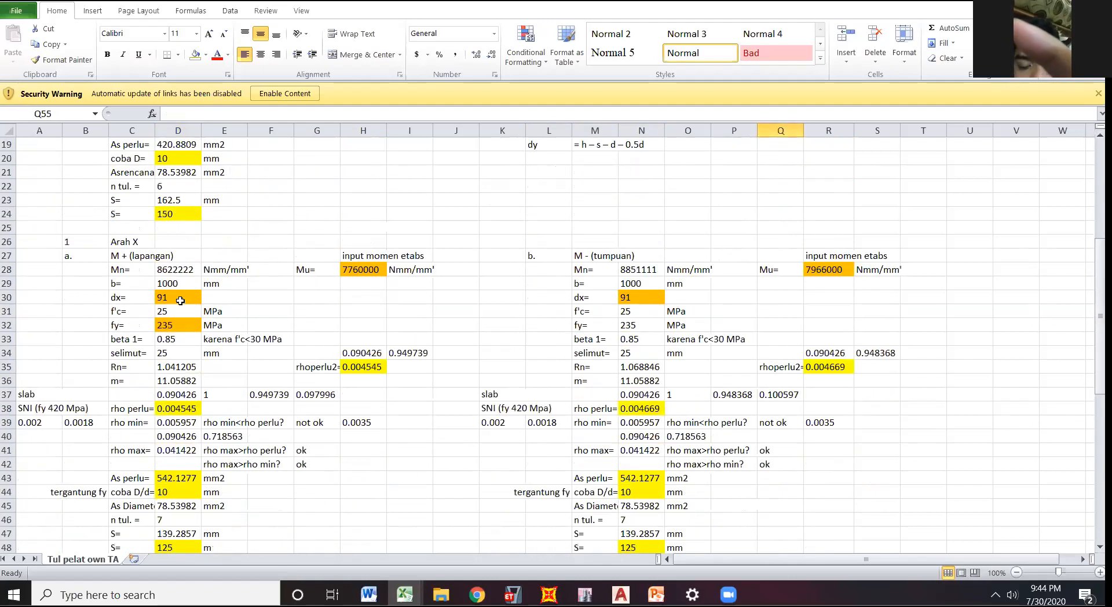
Check the effective depth dx, concrete strength f'c and steel yield strength fy inputs in the Arah X M+ block.
click(180, 300)
click(177, 311)
click(345, 316)
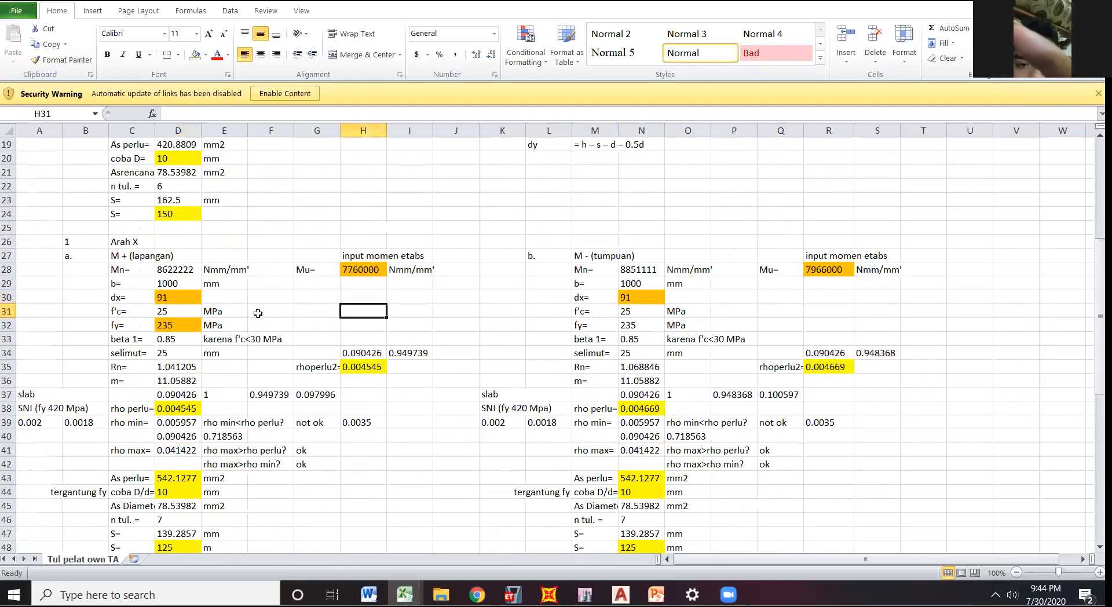
click(170, 326)
click(499, 287)
click(289, 313)
click(179, 331)
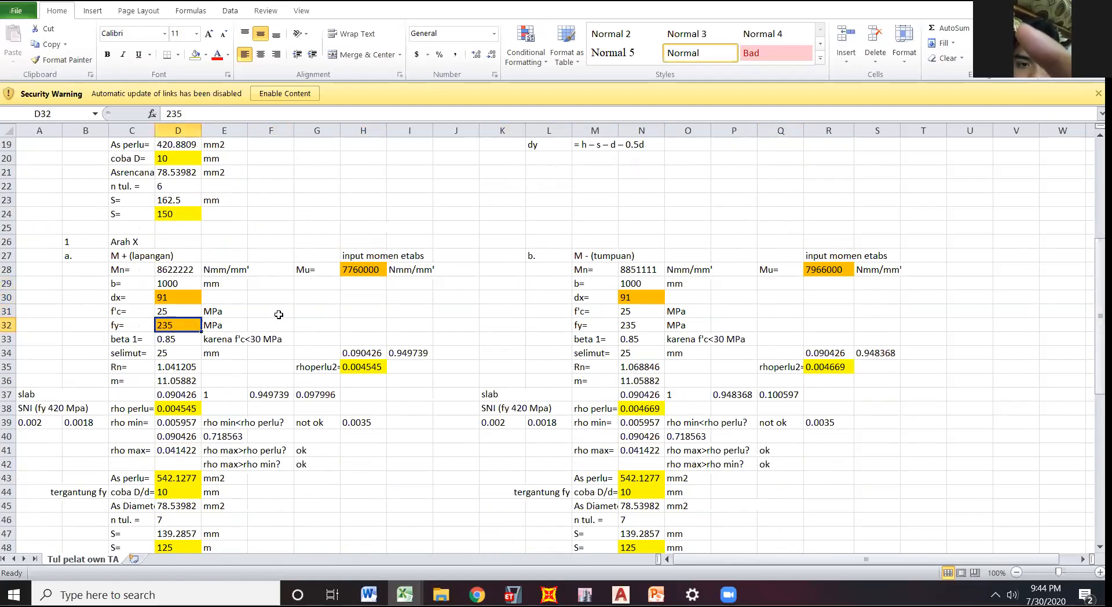
click(307, 323)
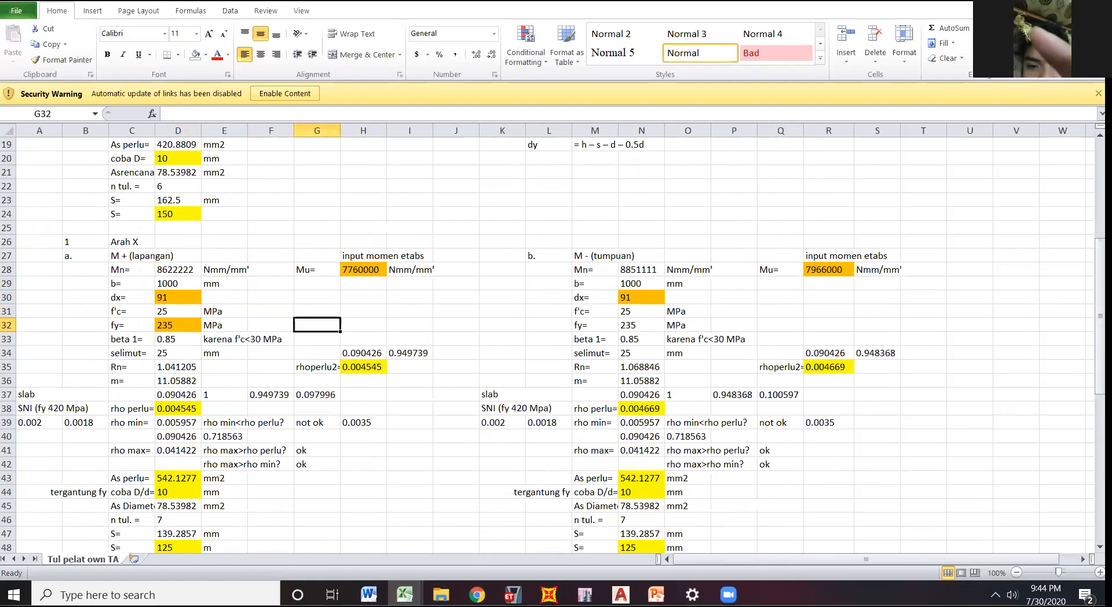
Examine the Rn and m formulas, the rho min check and the As perlu formula for Arah X M+.
scroll(243, 328, down, 2)
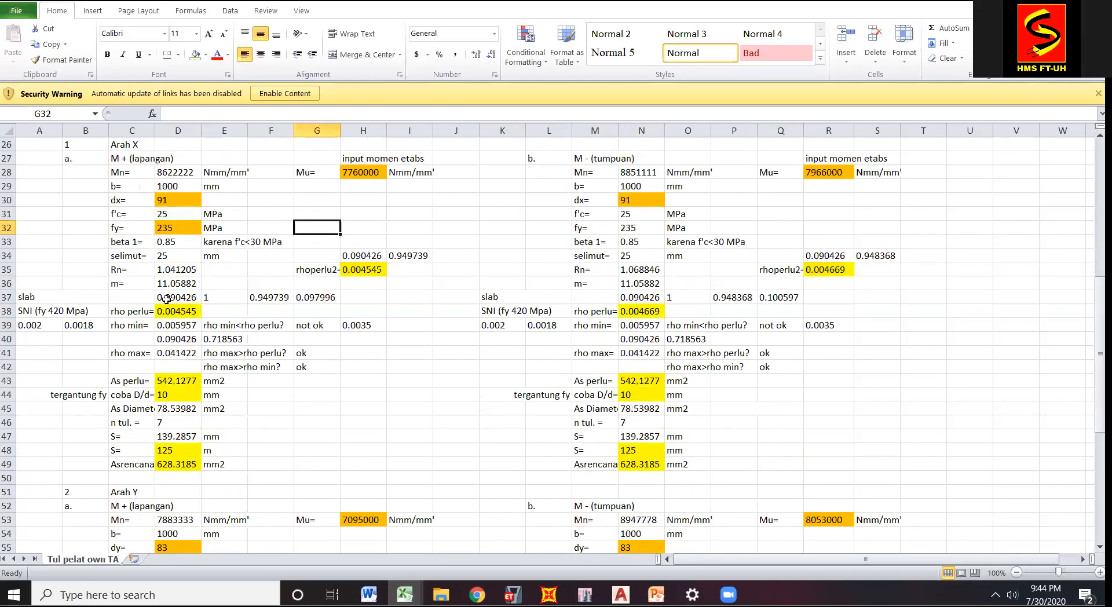
click(173, 271)
click(172, 283)
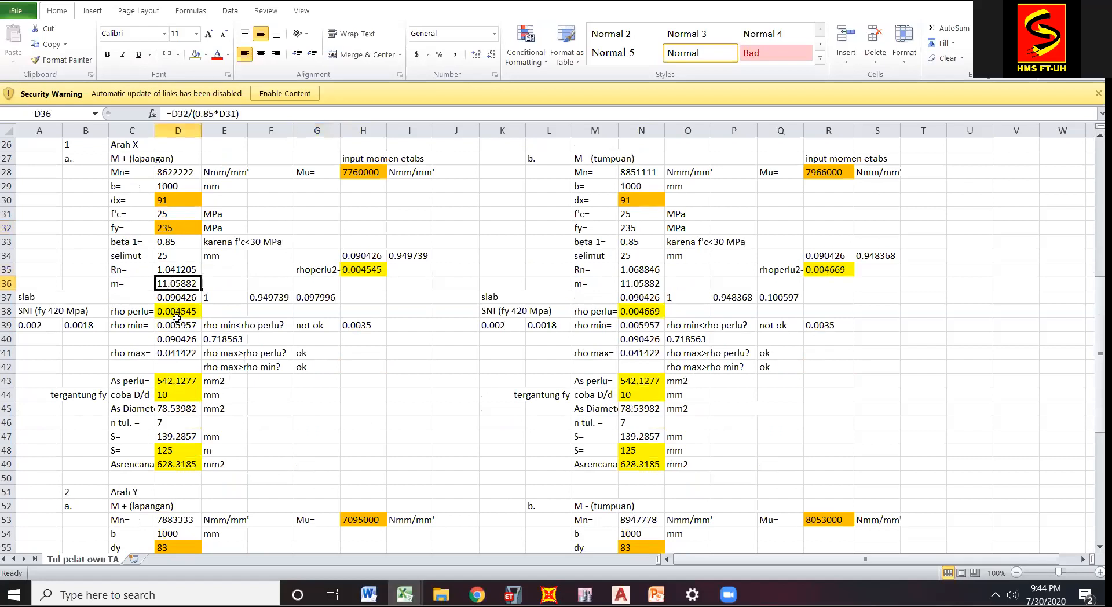
click(320, 367)
click(232, 329)
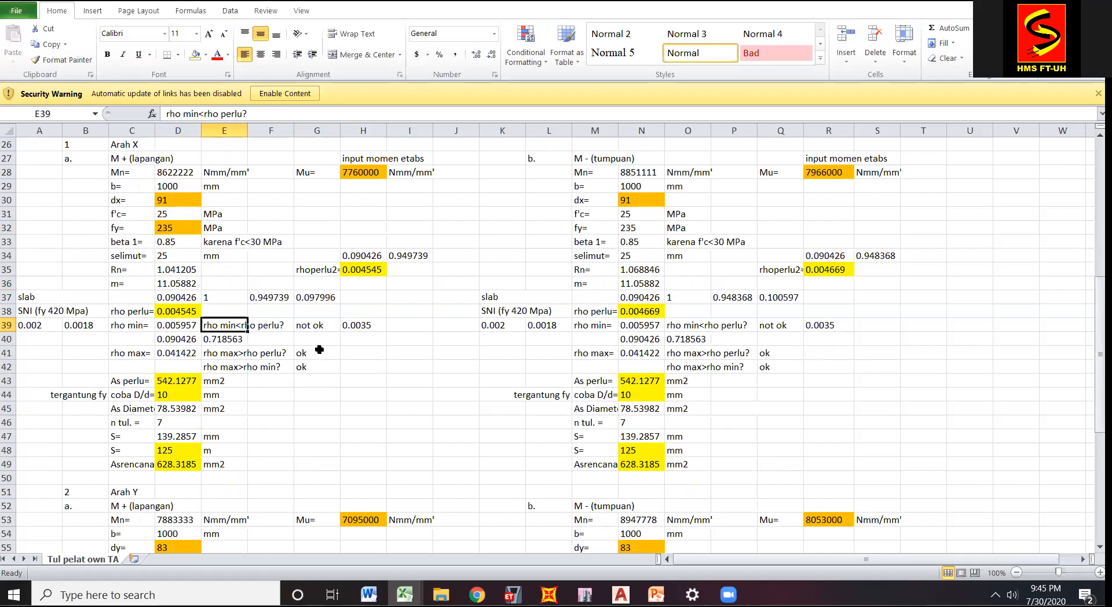
click(318, 325)
click(183, 381)
click(313, 116)
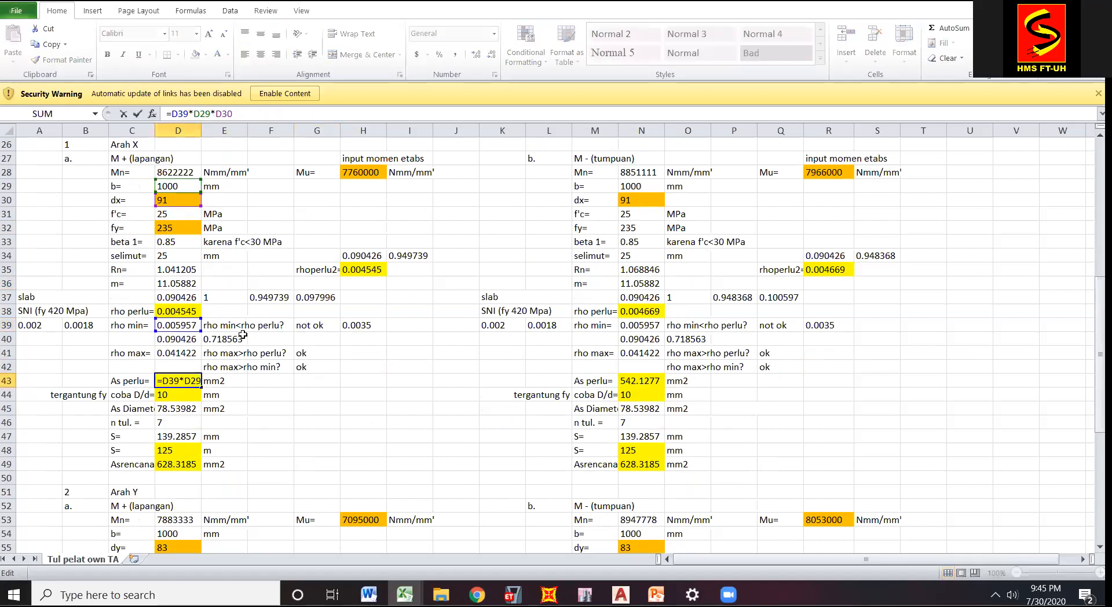
key(Escape)
Review the trial bar diameter, the n tul. bar count formula and the computed and adopted spacing S for Arah X M+.
click(127, 376)
click(344, 426)
click(180, 392)
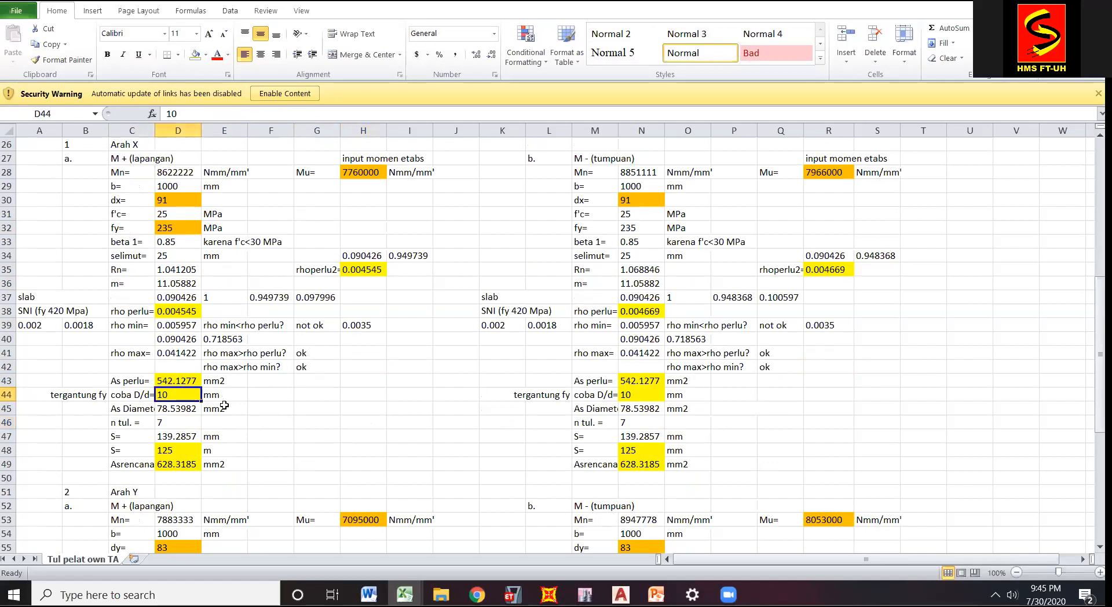
click(173, 425)
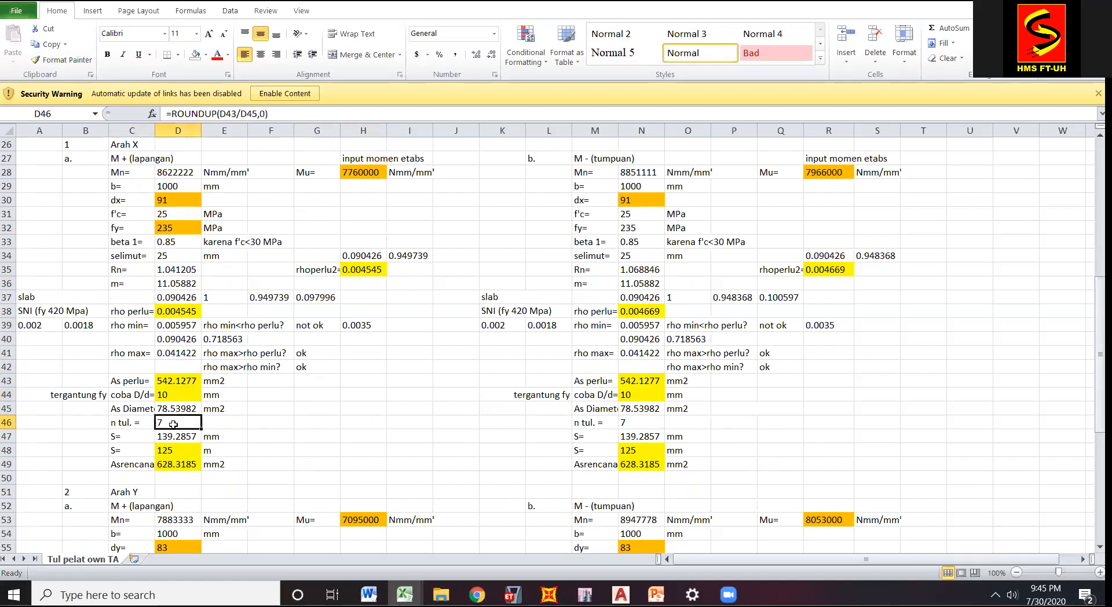
click(178, 437)
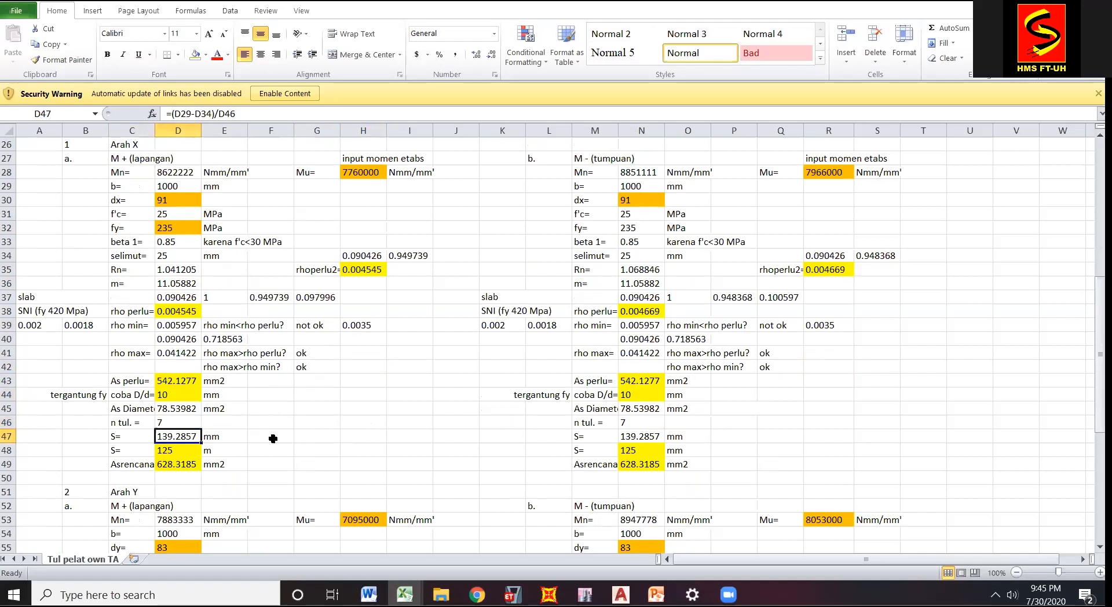
click(174, 451)
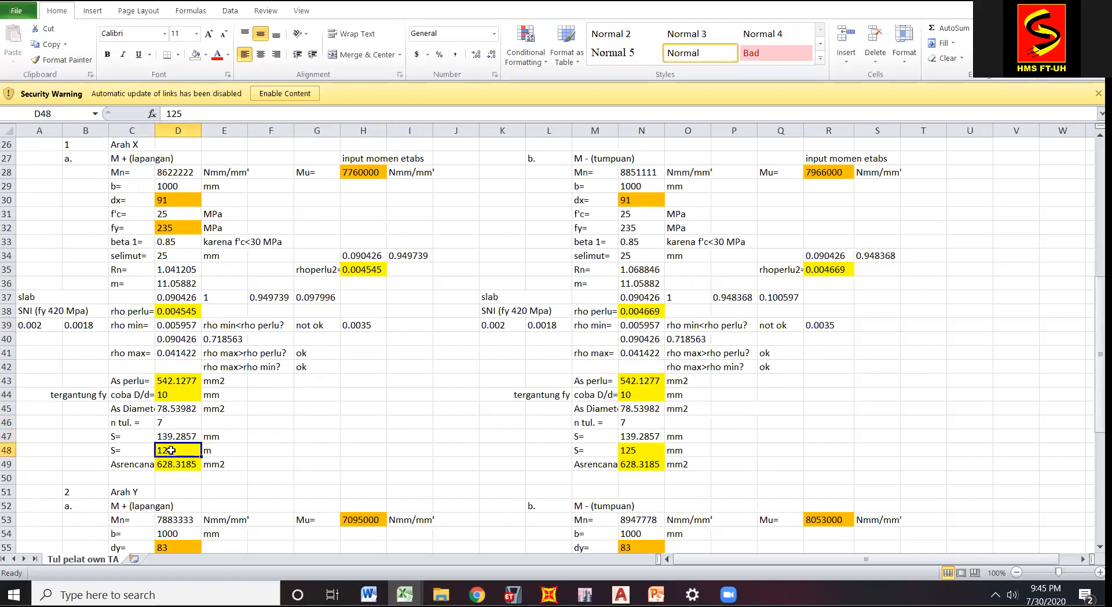
click(274, 449)
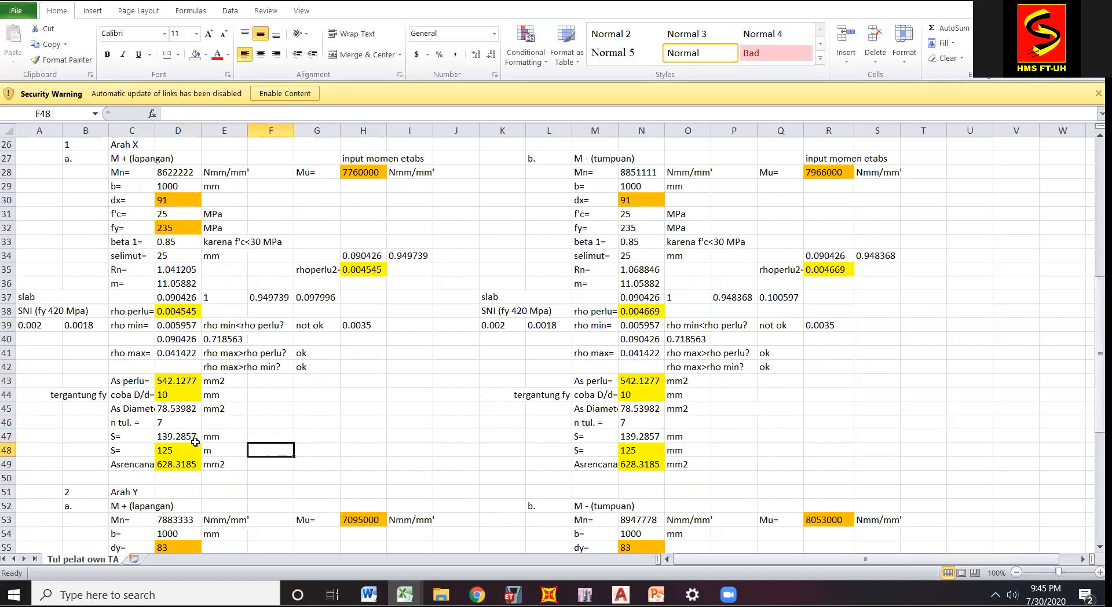
Compare the computed spacing S with the adopted spacing, and Asrencana with As perlu, for Arah X M+.
click(195, 441)
key(Down)
key(Right)
key(Right)
key(Right)
key(Right)
key(Right)
click(170, 450)
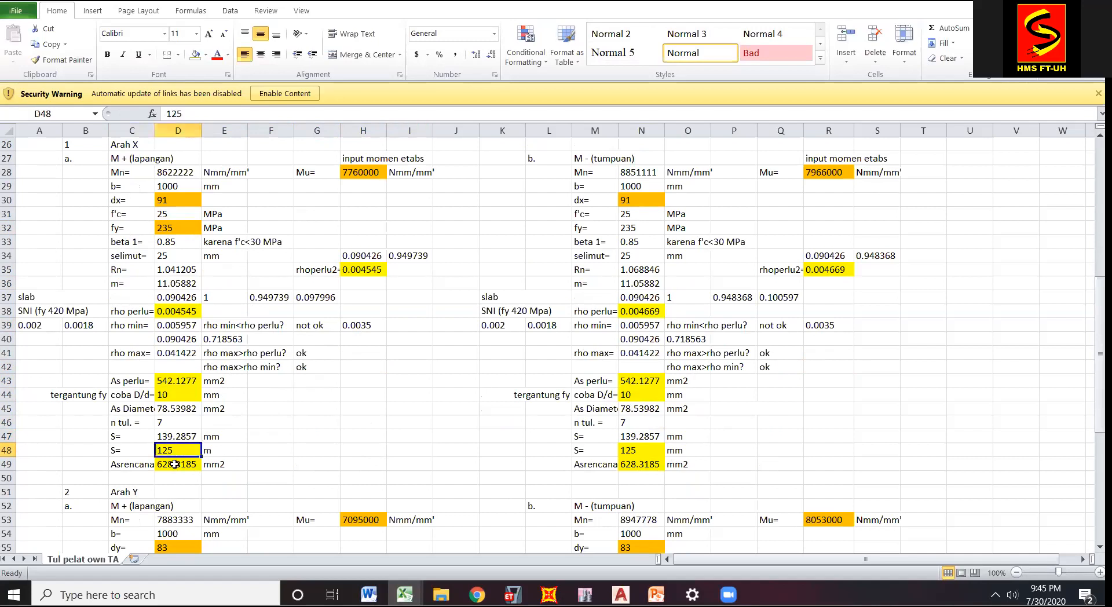
click(188, 464)
click(185, 384)
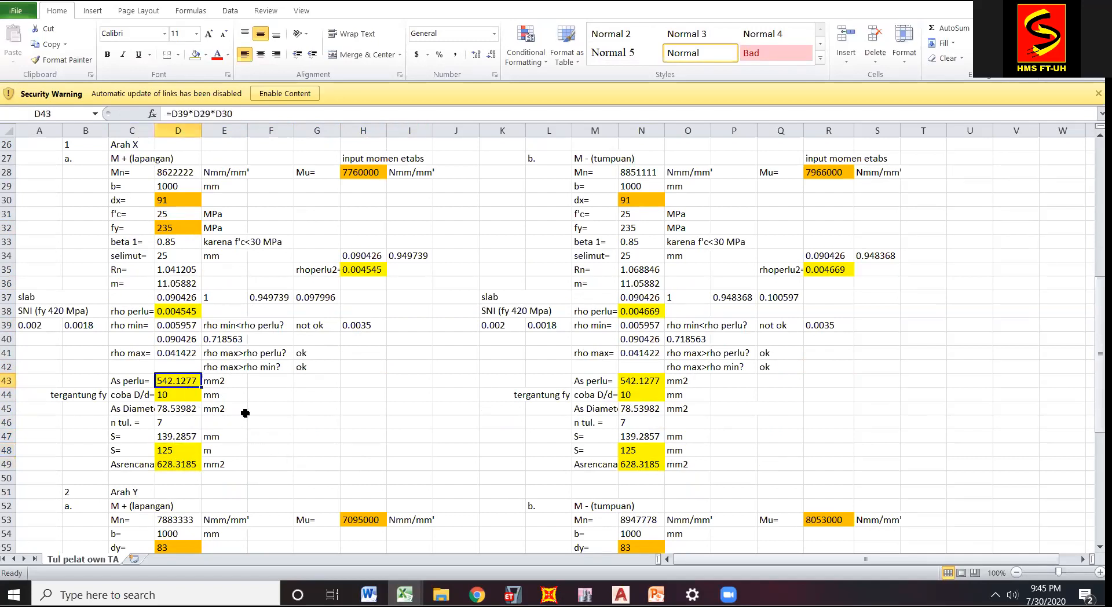
click(295, 413)
click(286, 423)
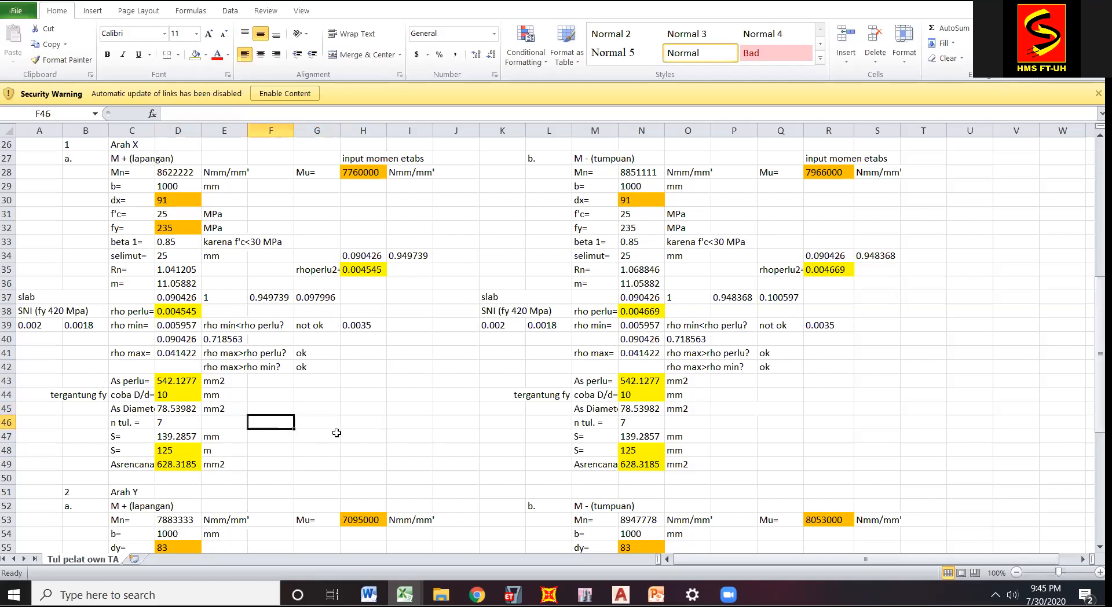
Review the trial bar diameter and the Mu moment input in the Arah X M- (tumpuan) block.
click(1042, 411)
click(631, 398)
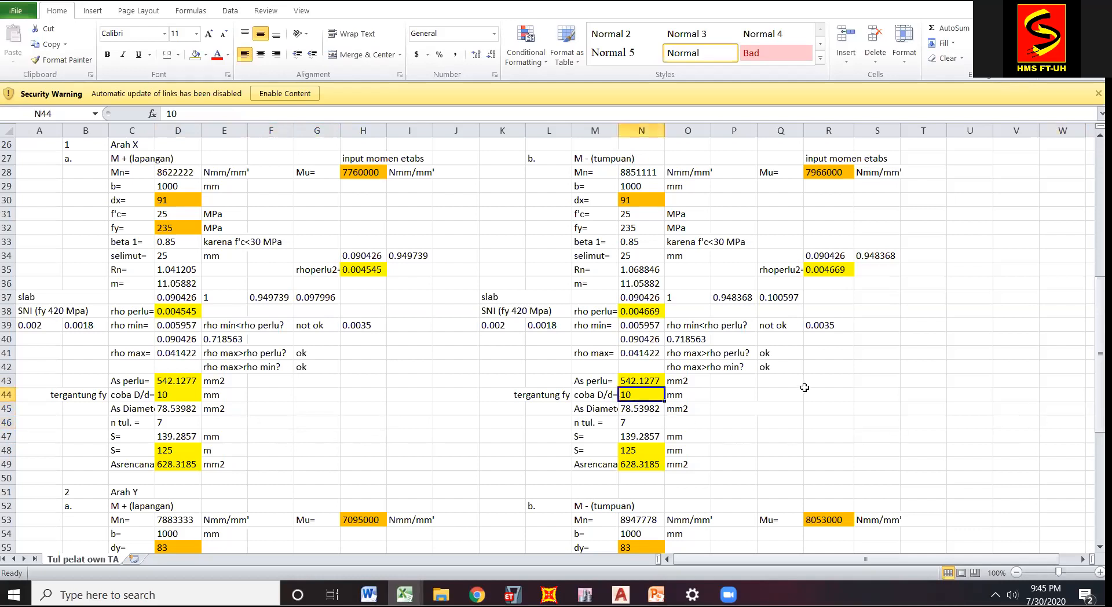
click(894, 239)
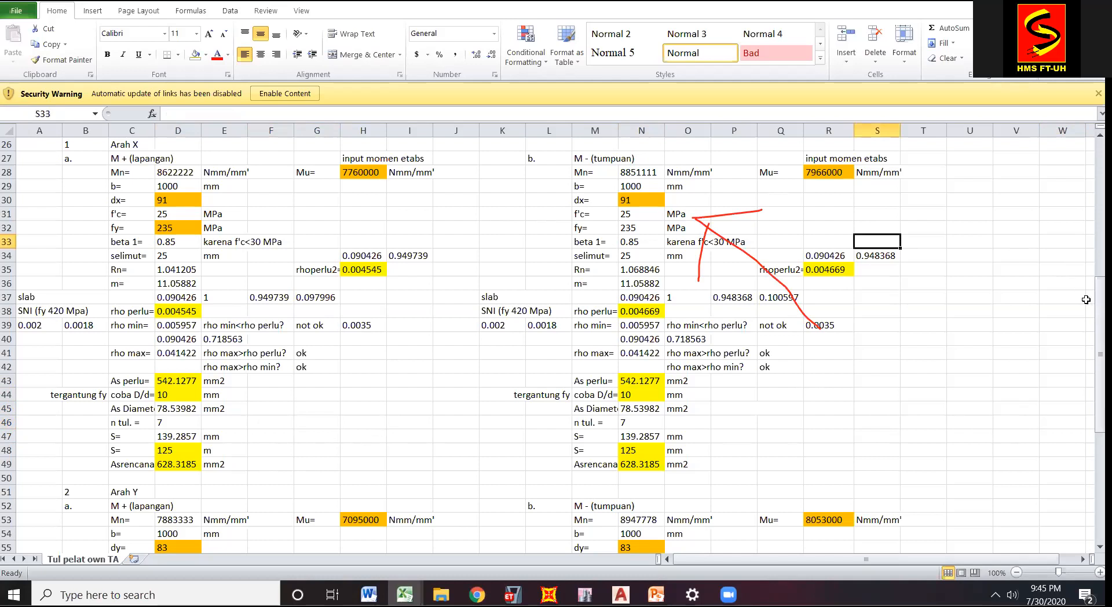
drag(1102, 331, 1101, 315)
click(827, 238)
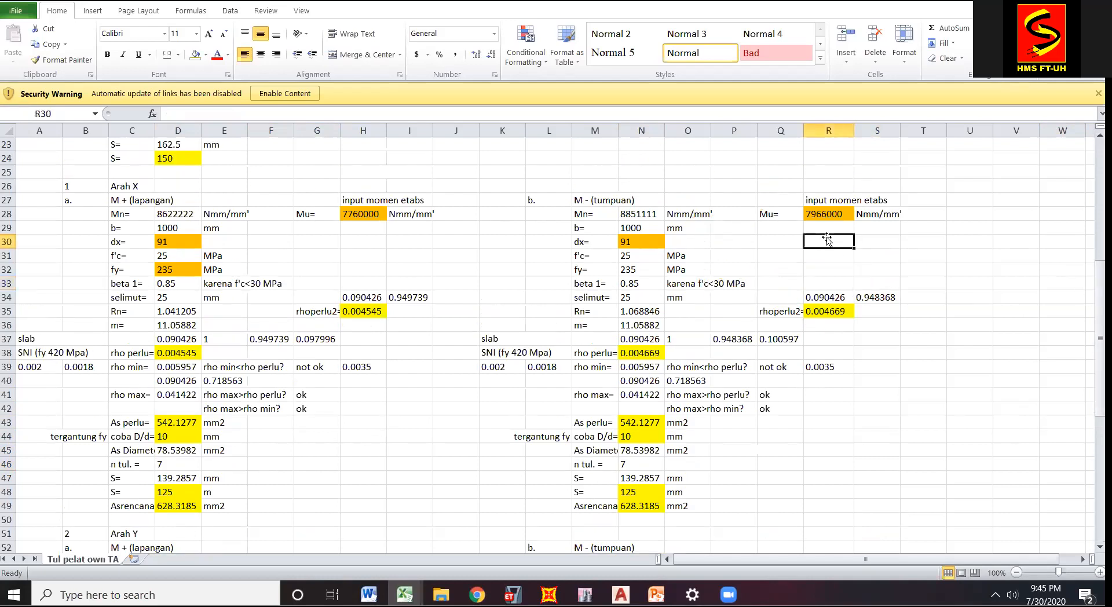
click(831, 215)
click(777, 238)
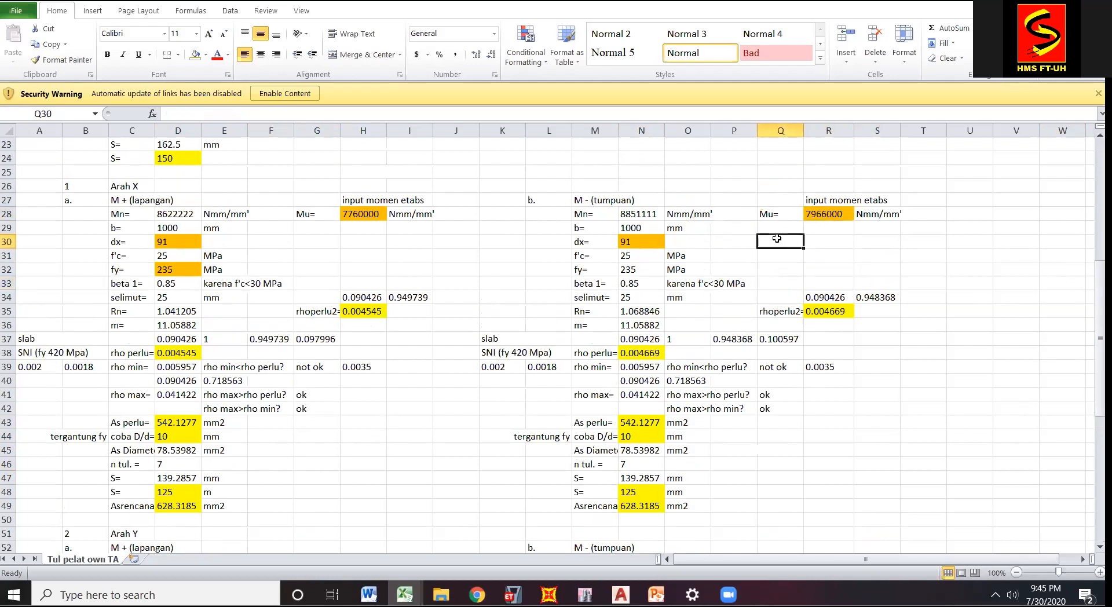
click(822, 230)
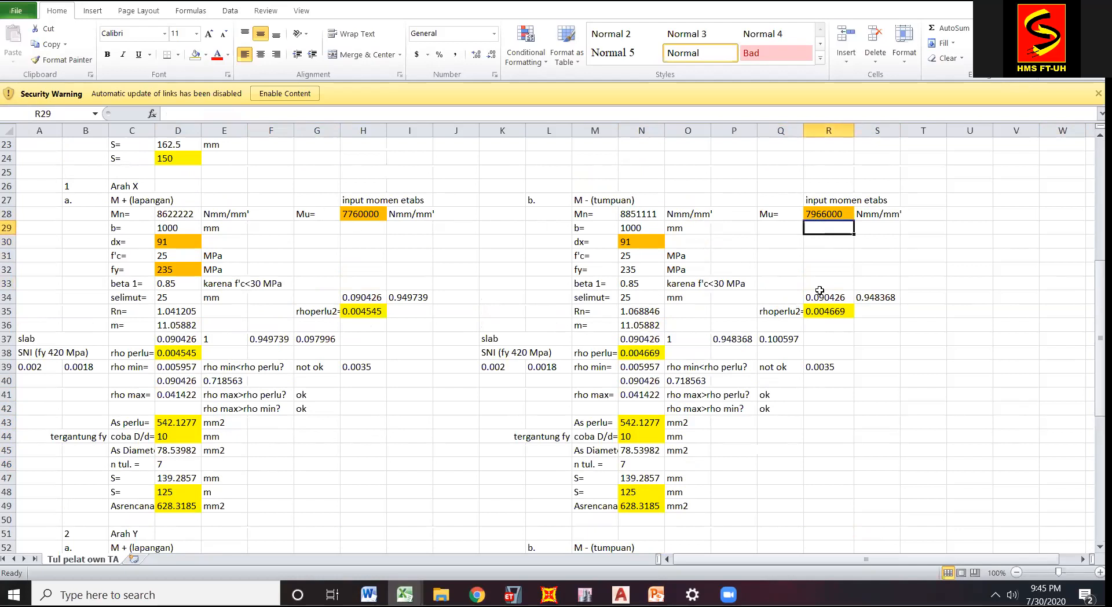
Trace the Arah X M- (tumpuan) calculation down to its reinforcement rows and back to the Mu input.
key(Down)
key(Down)
key(Down)
key(Down)
drag(1101, 296, 1101, 323)
click(751, 405)
click(834, 368)
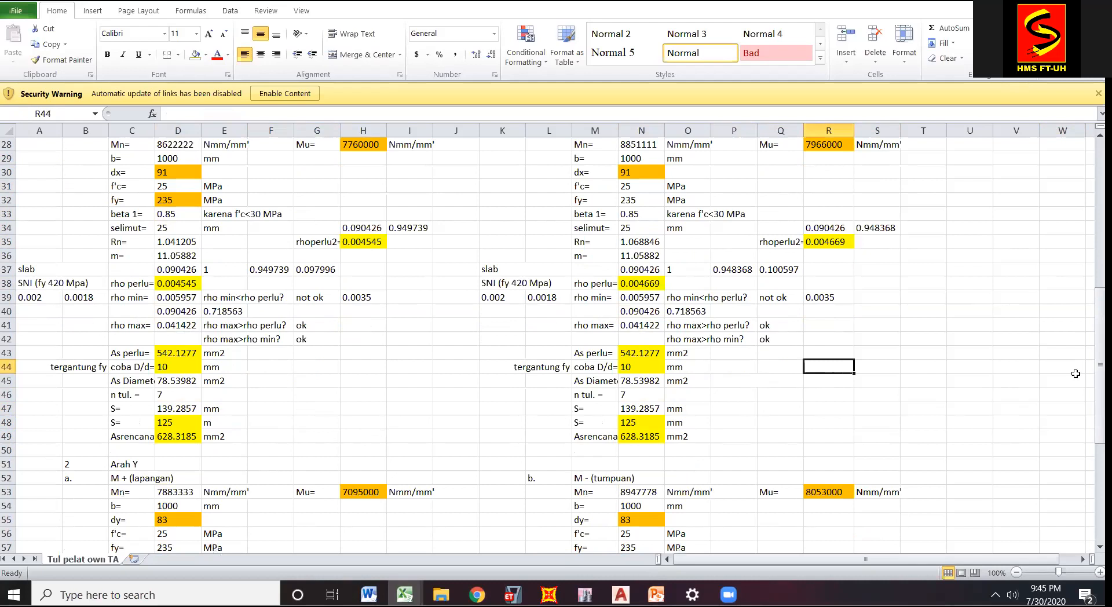
drag(1100, 365, 1100, 349)
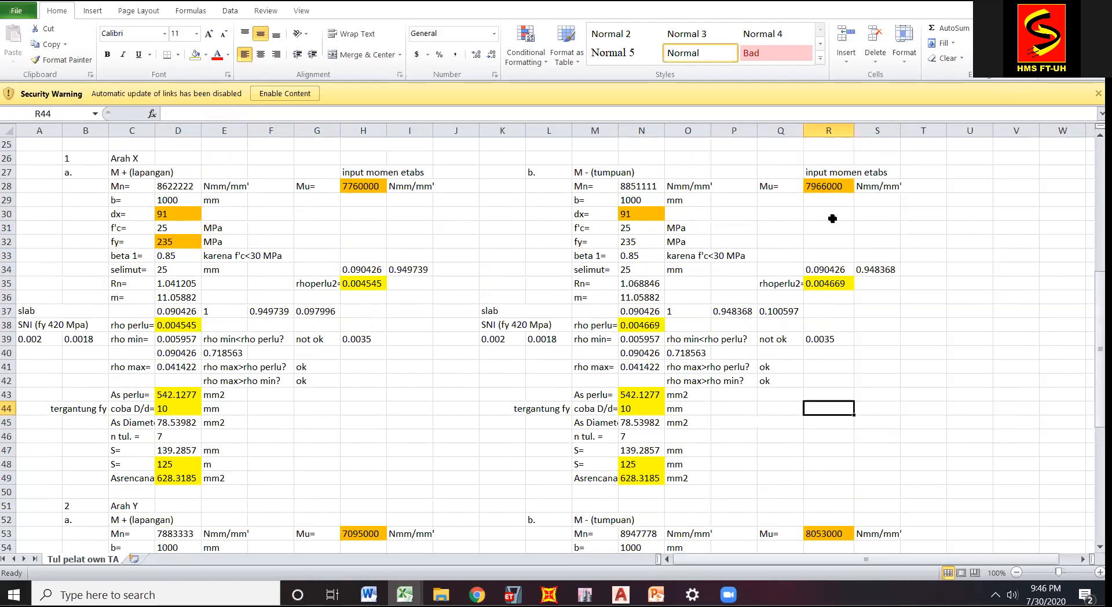
click(835, 190)
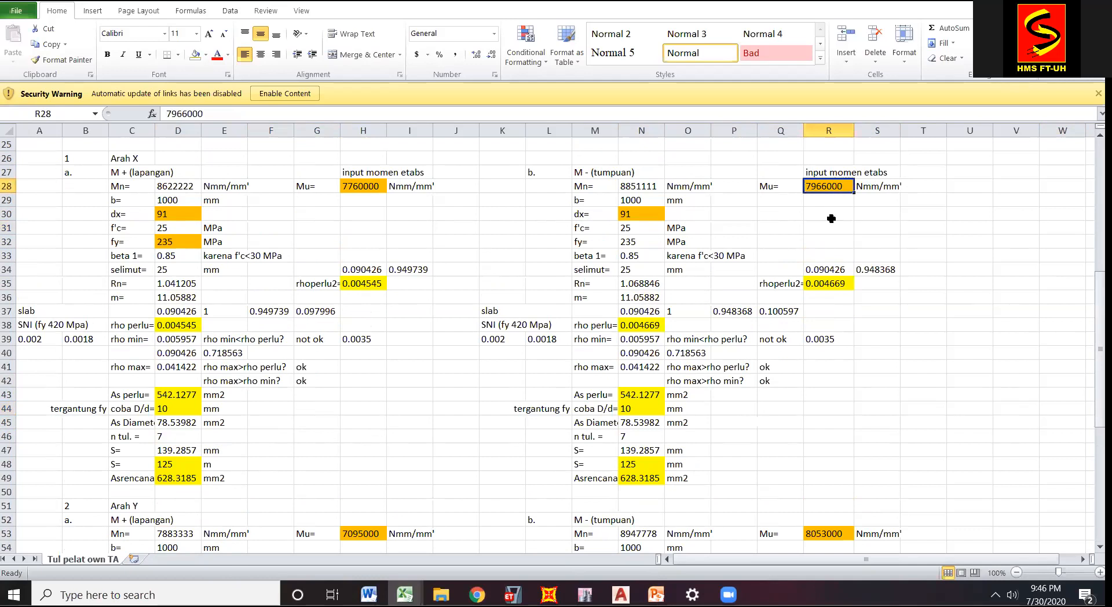
drag(1100, 346, 1100, 352)
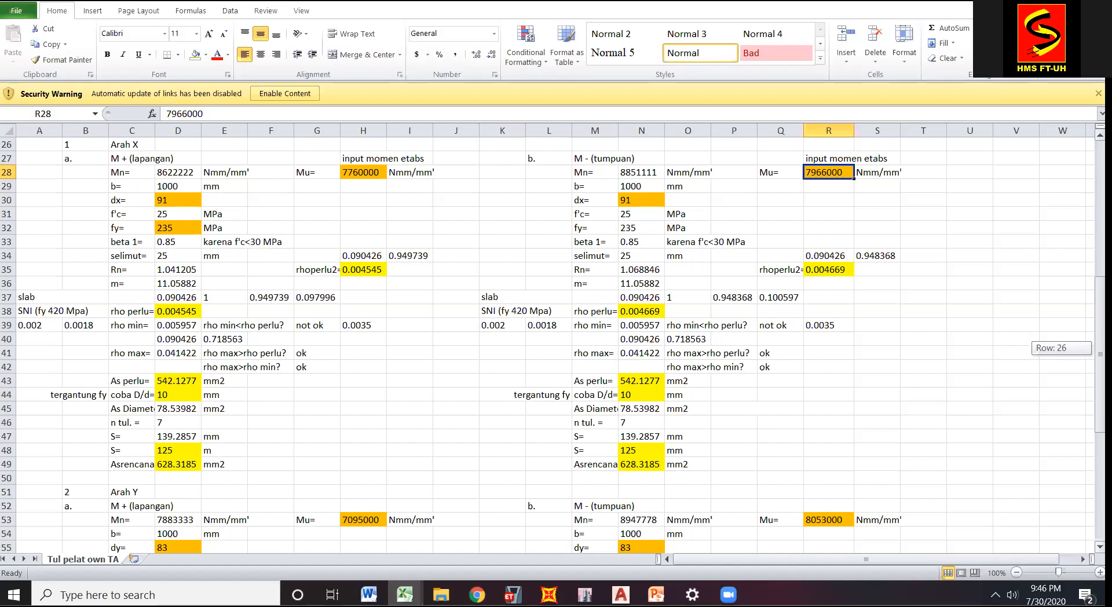
Check the Mu moment input and trial bar diameter for Arah Y M+, and review the adjacent M- block.
drag(1100, 353, 1080, 455)
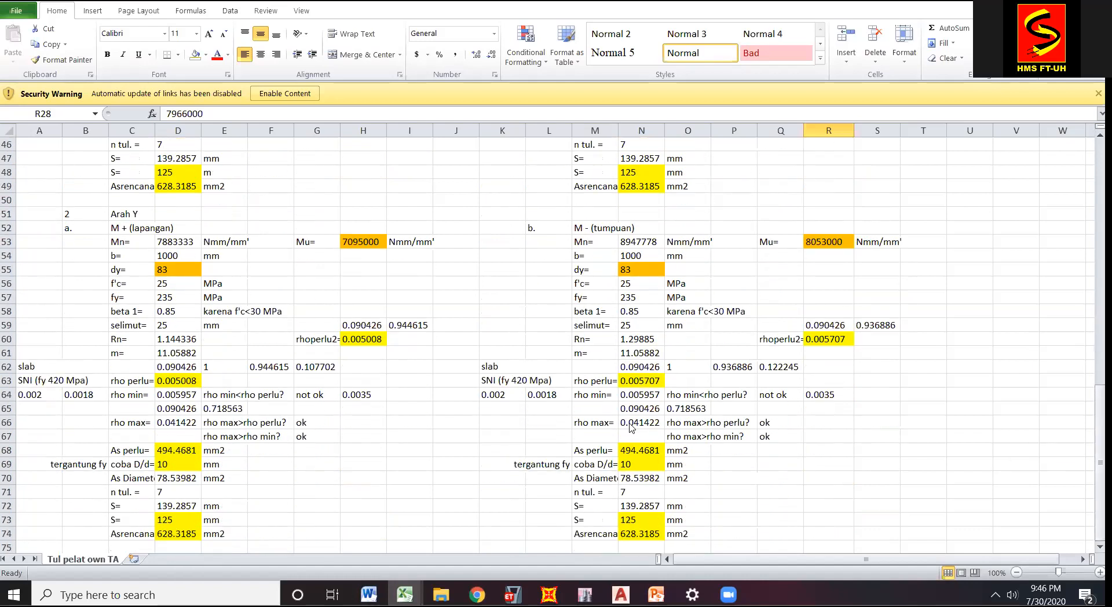
click(409, 436)
click(368, 242)
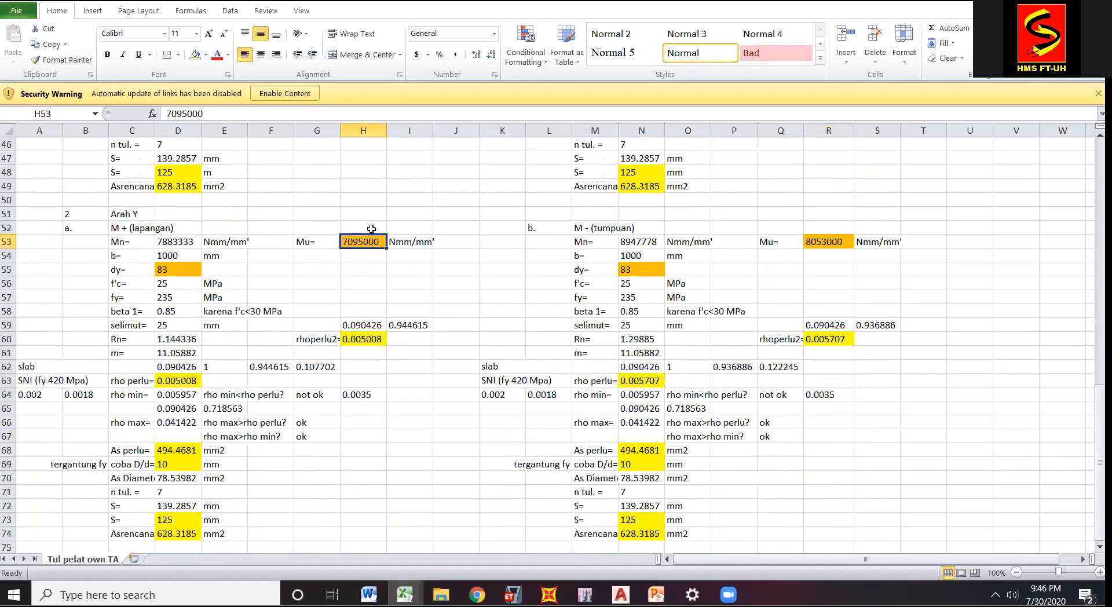
click(366, 256)
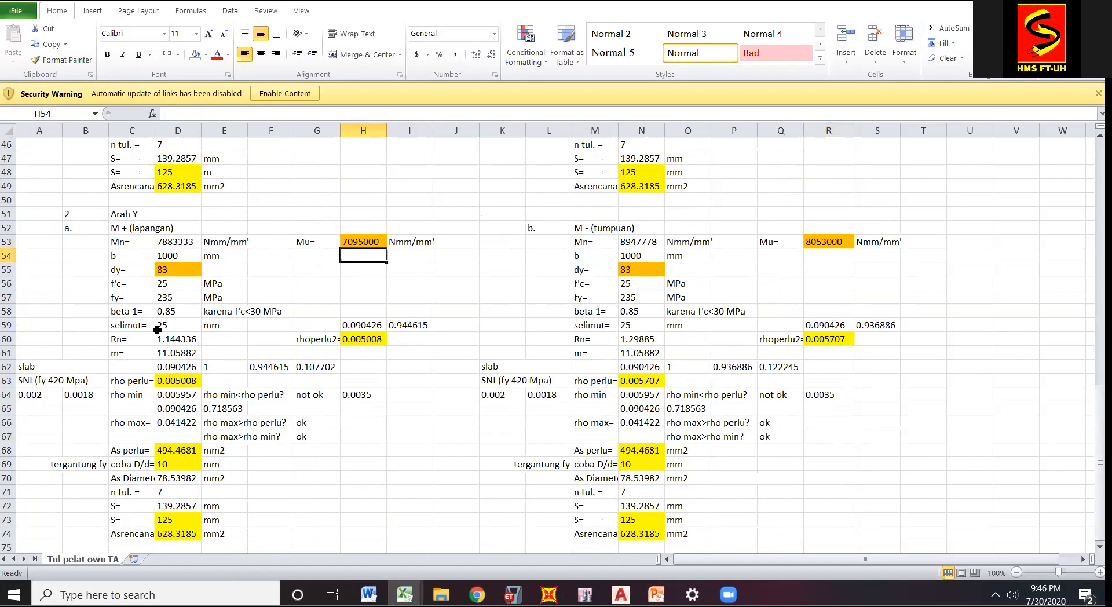
click(176, 466)
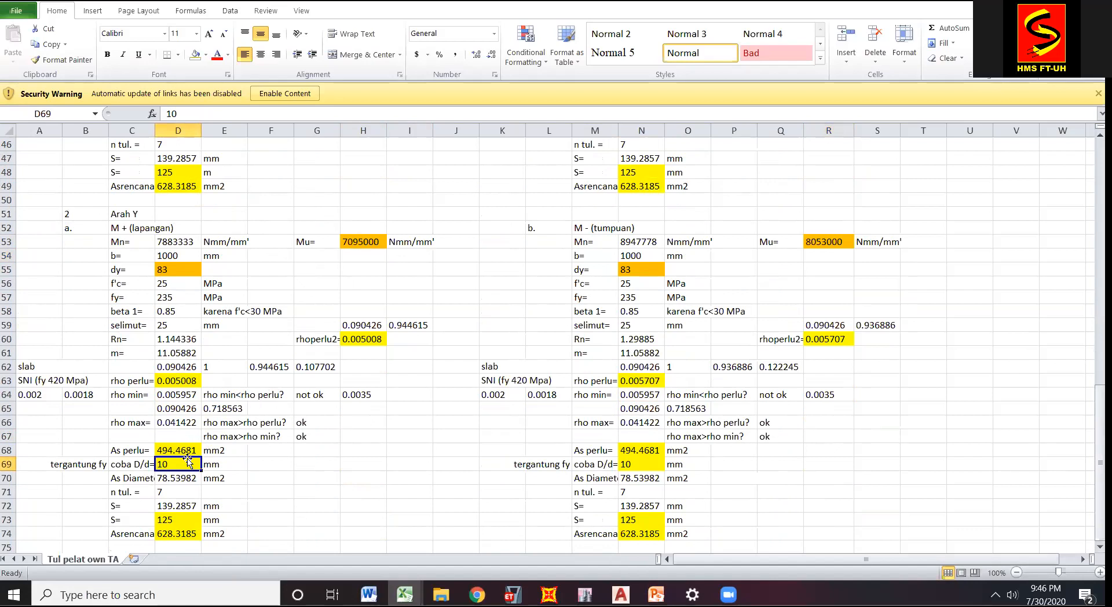
click(388, 476)
click(895, 456)
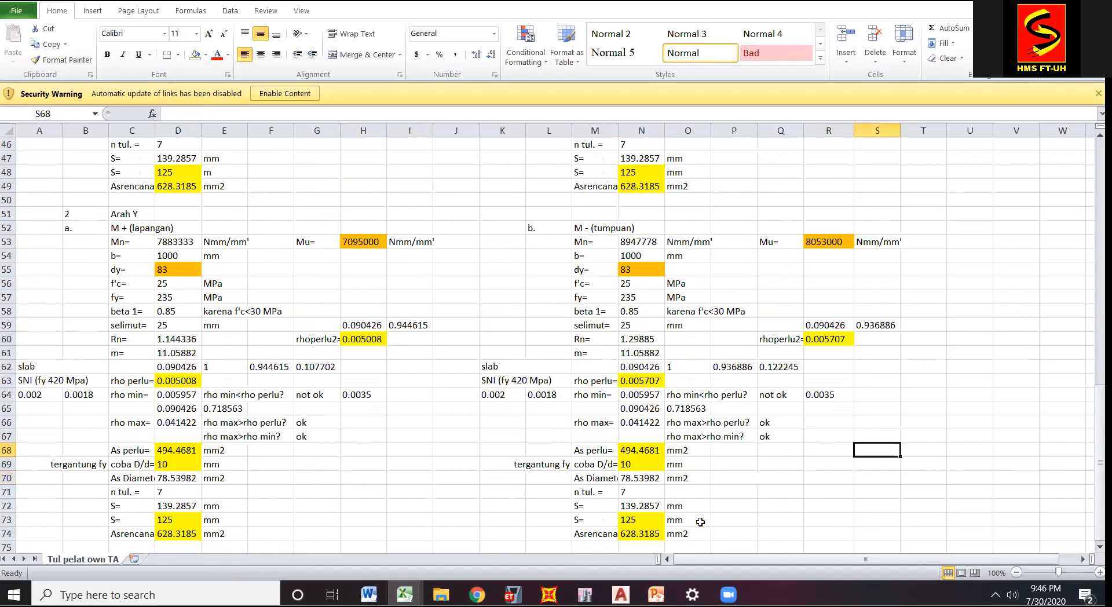
Revisit the Cek Rumus example at the sheet's start, and switch to the PowerPoint presentation to look through its slides.
drag(1100, 466, 938, 139)
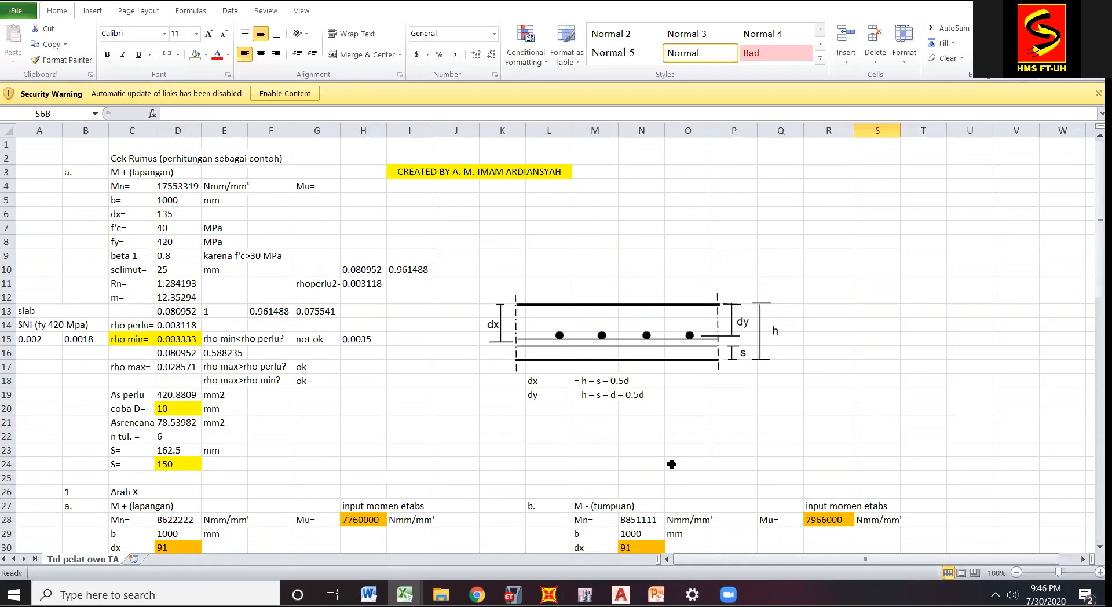
click(656, 594)
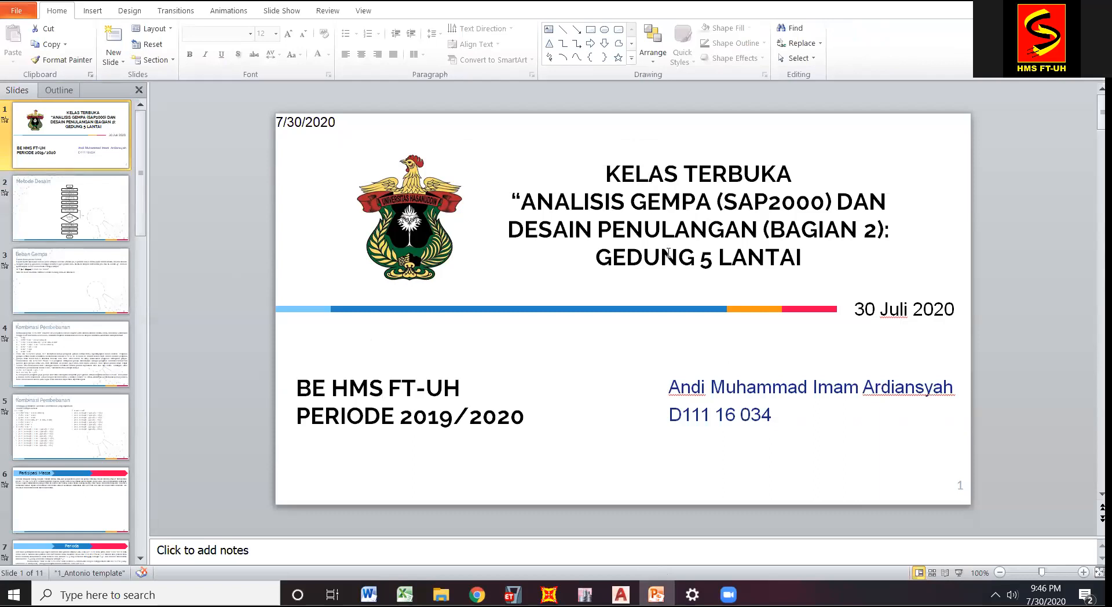
click(140, 276)
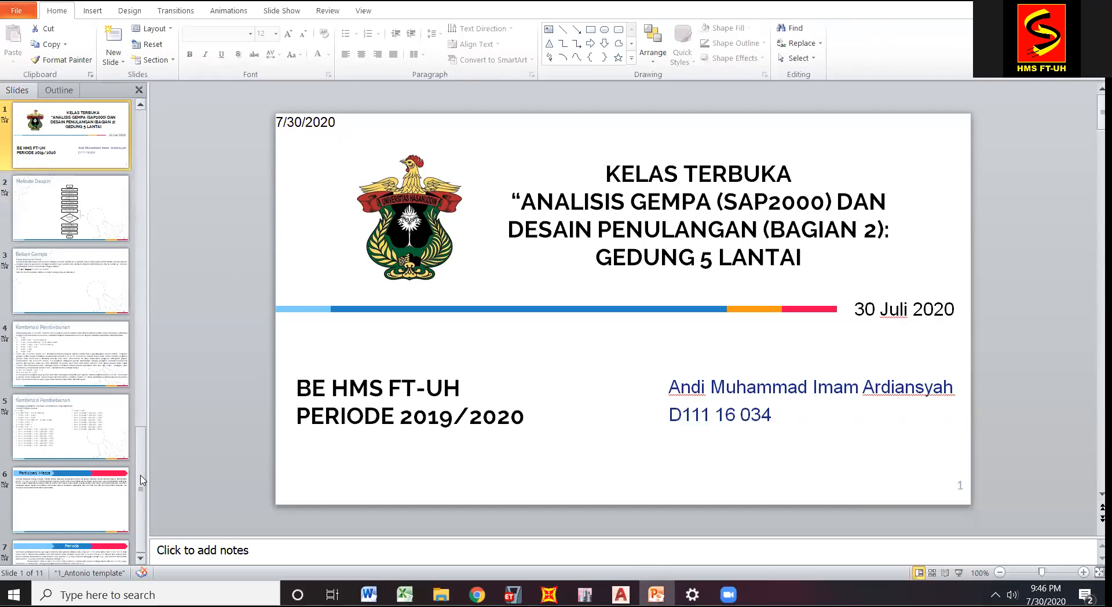
drag(140, 272, 216, 150)
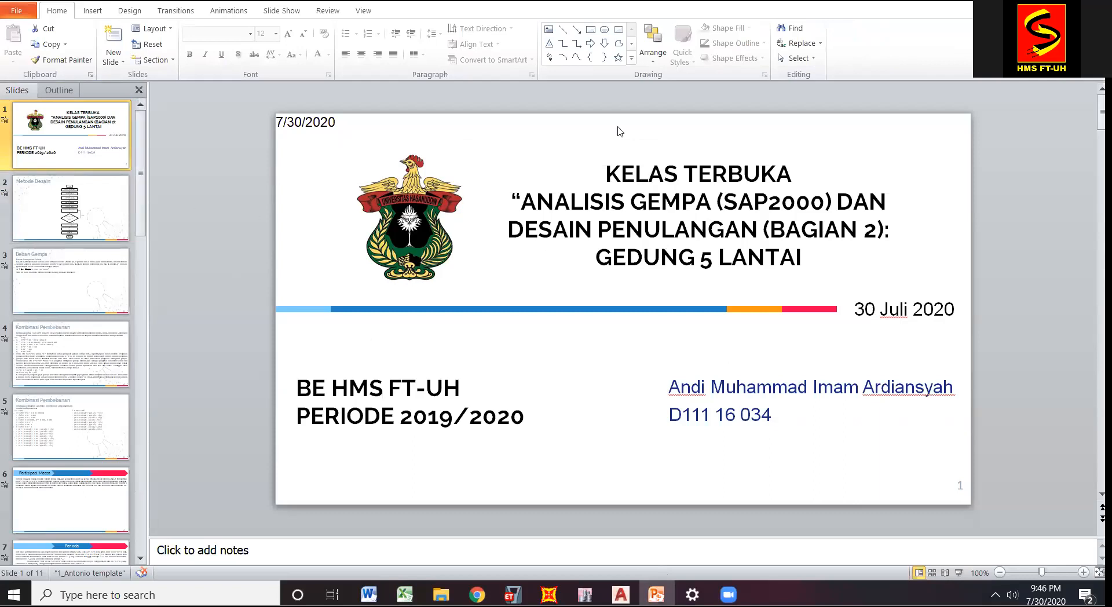